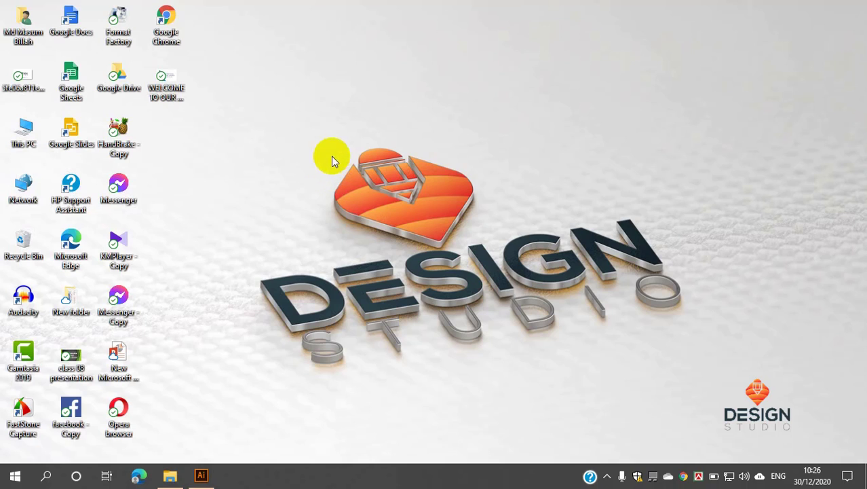
Step: Open Google Chrome and search the web for "nexabold font"
double_click(168, 20)
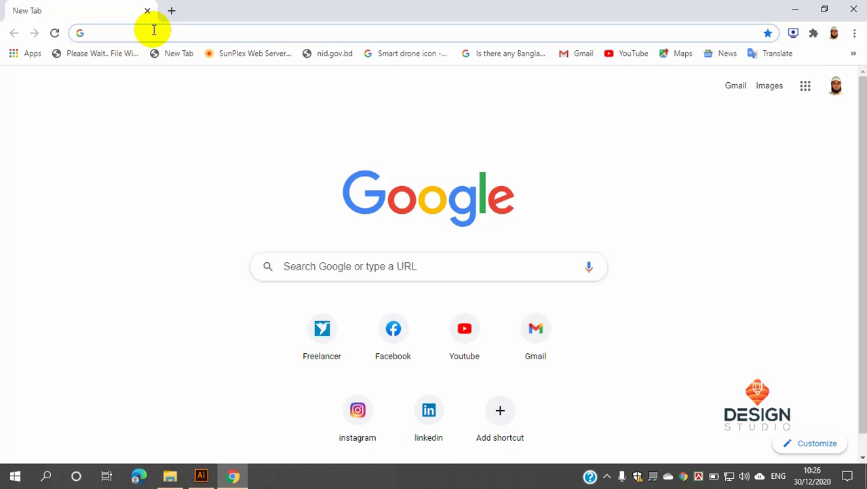
type("nexabold")
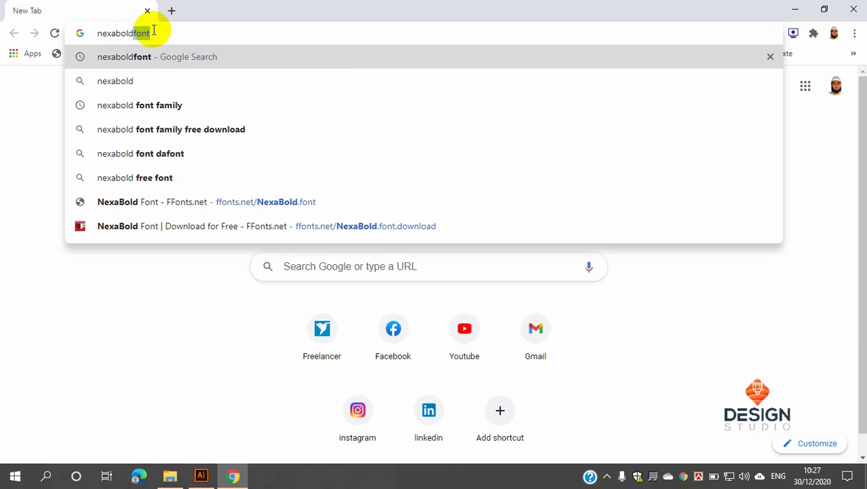
type(" font")
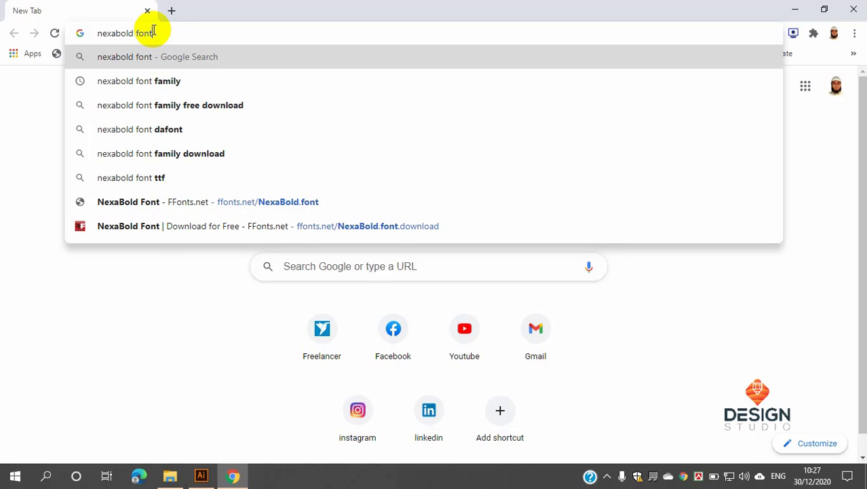
key("Return")
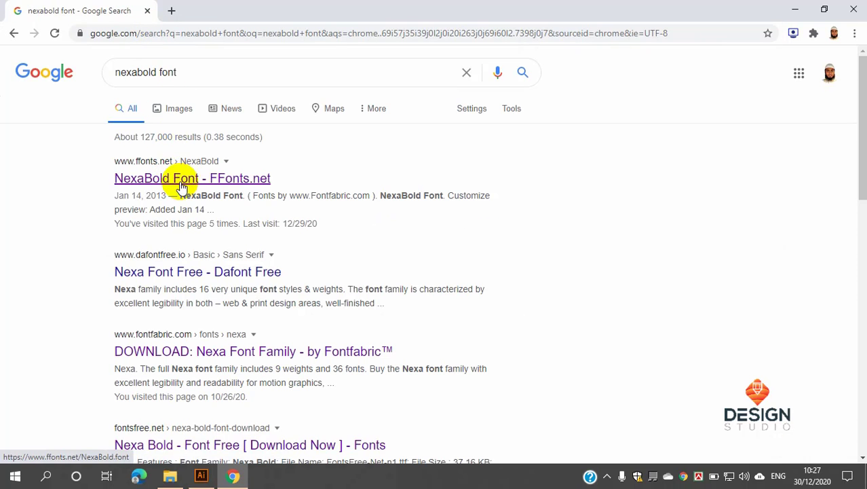
Step: Open the NexaBold Font page on FFonts.net and download the font's zip archive
left_click(165, 184)
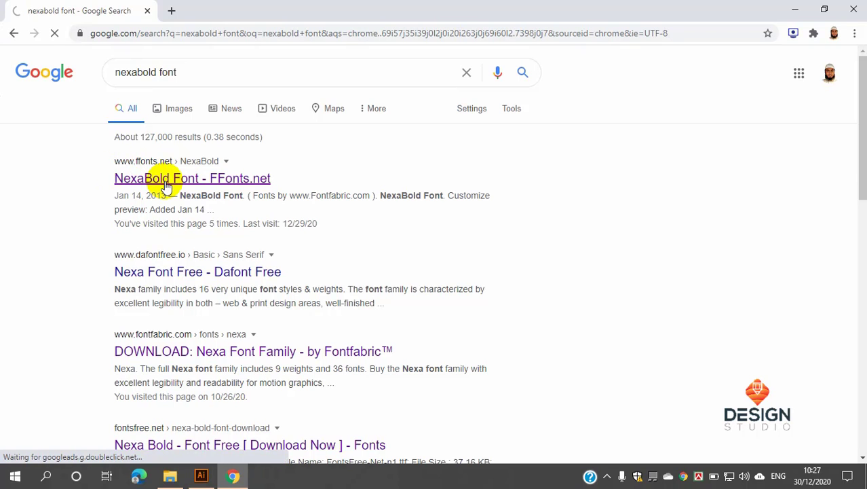
scroll(341, 189, "down", 1)
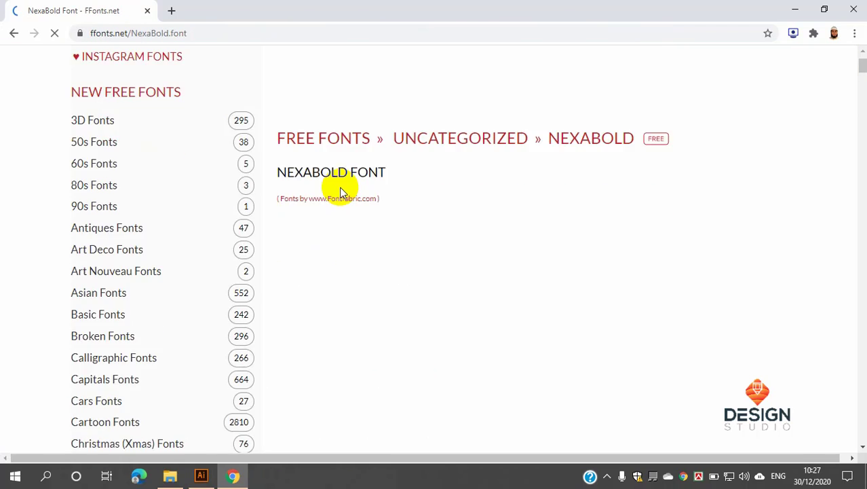
scroll(341, 189, "down", 5)
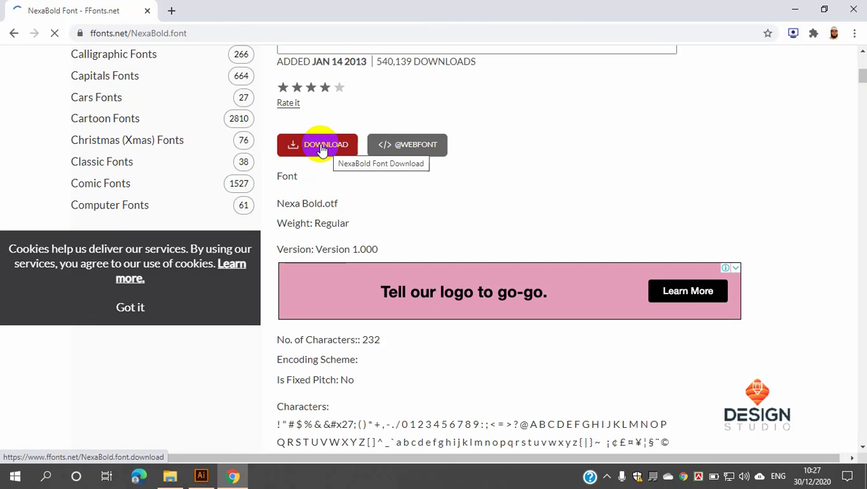
left_click(323, 149)
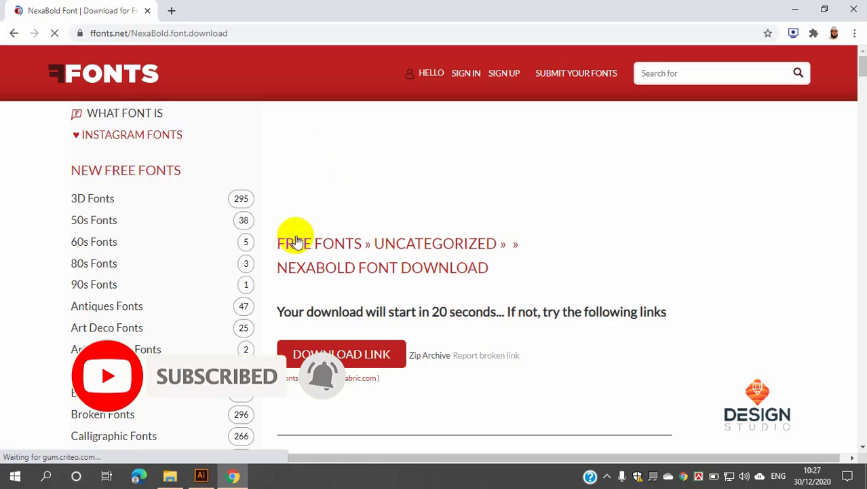
left_click(346, 358)
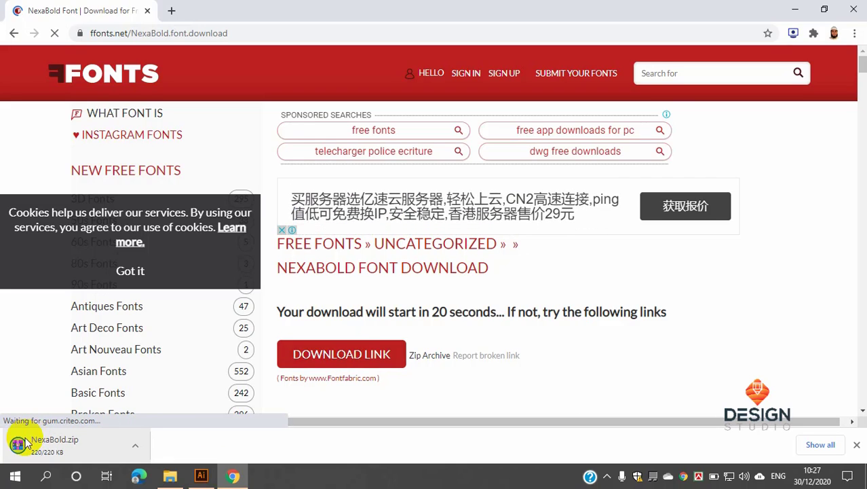
Step: Show the downloaded NexaBold.zip in its folder and extract it into a NexaBold subfolder
left_click(135, 445)
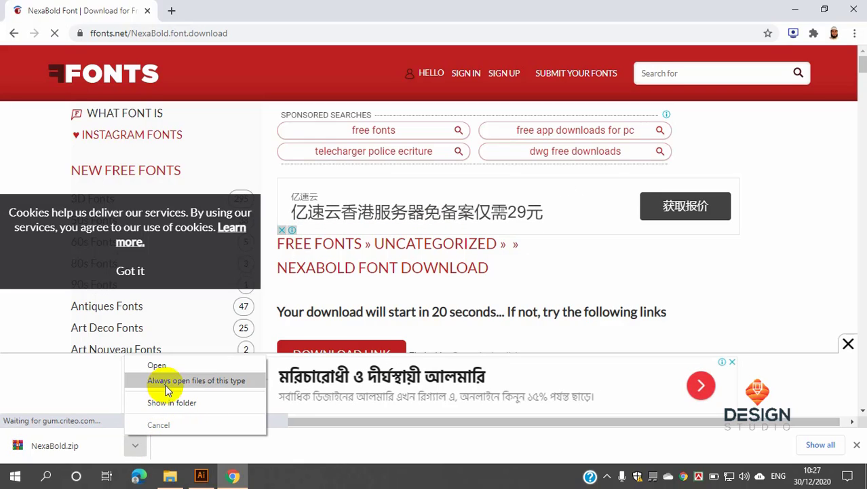
left_click(173, 401)
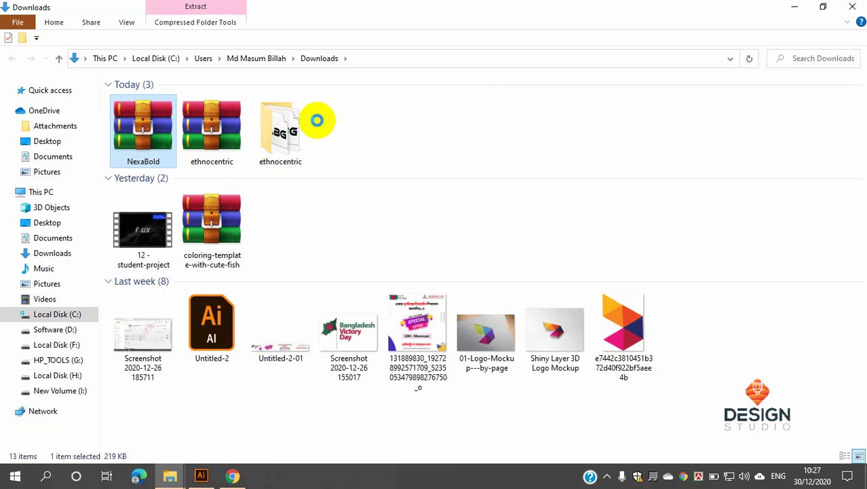
left_click(391, 117)
right_click(149, 141)
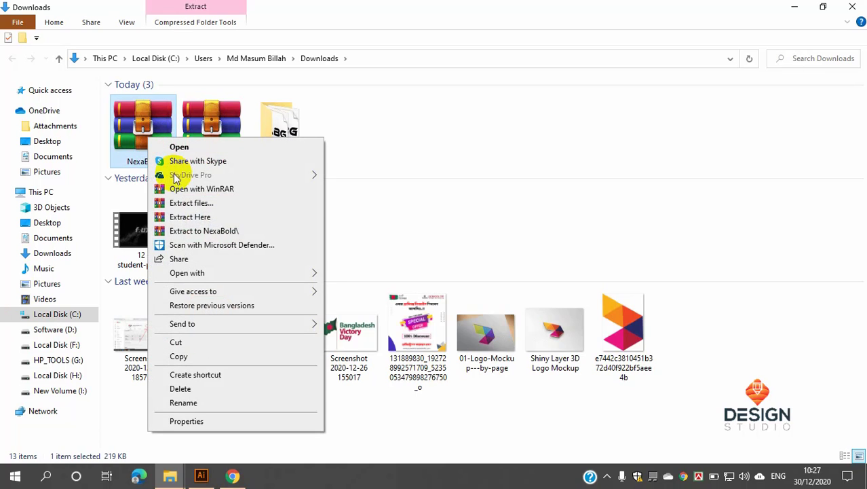
left_click(191, 230)
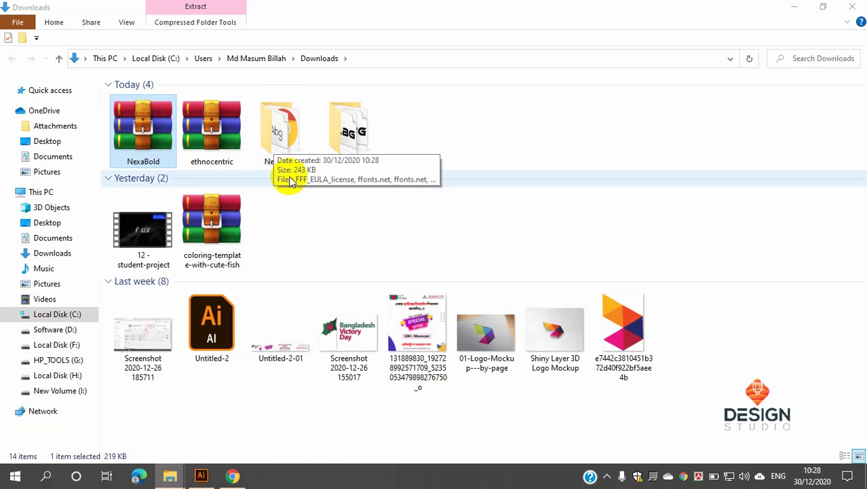
Step: Install the Nexa Bold font from the extracted NexaBold folder, replacing the existing copy, and close its preview
left_click(283, 150)
double_click(283, 150)
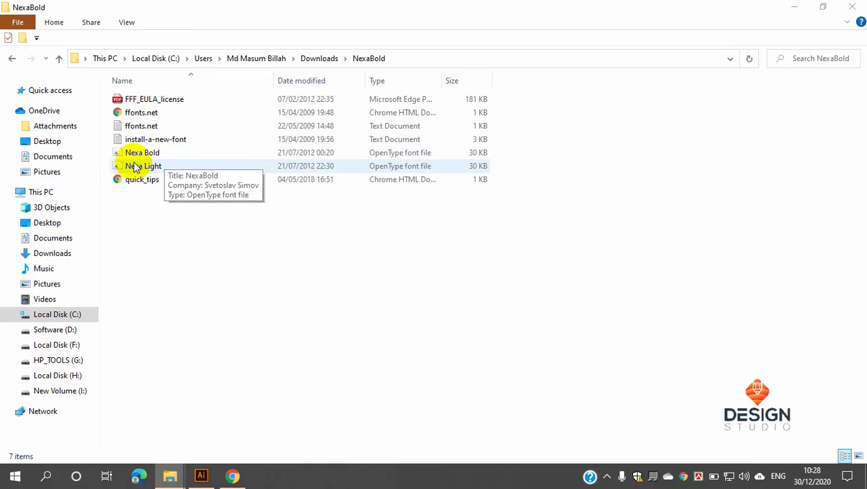
double_click(156, 152)
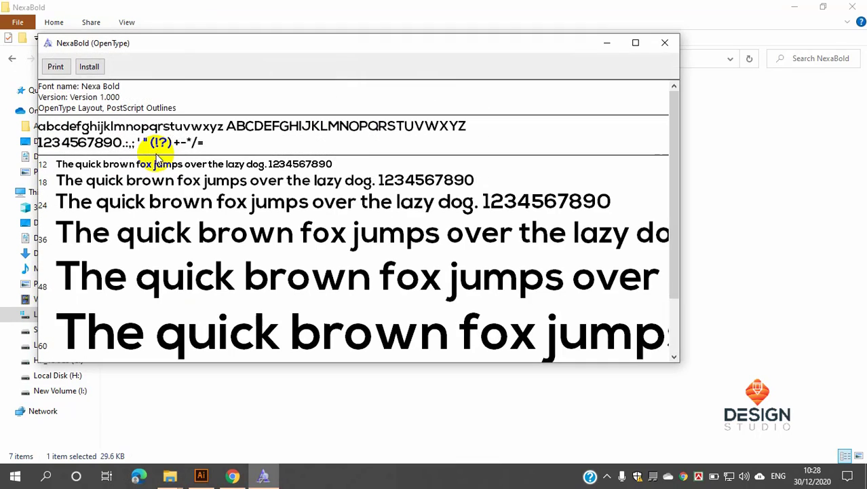
left_click(88, 68)
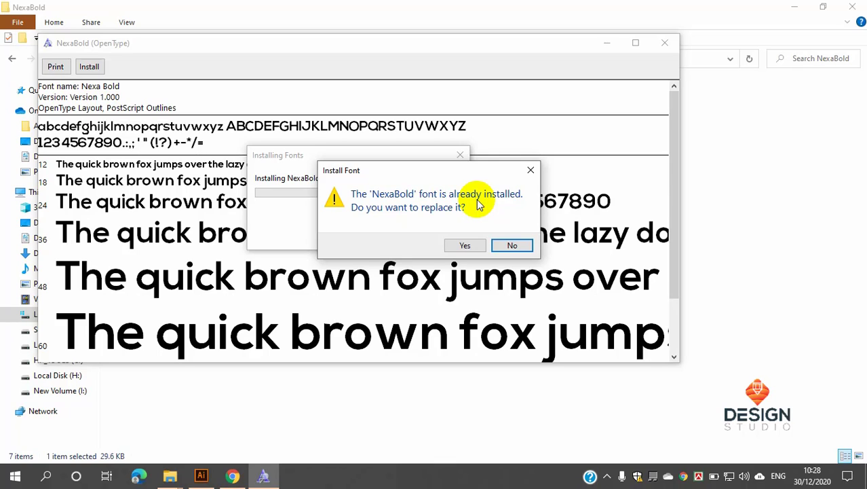
left_click(466, 245)
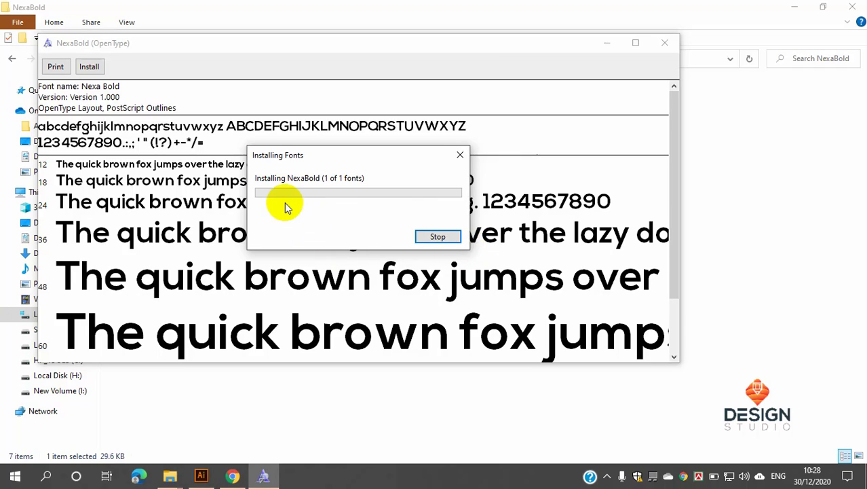
left_click(666, 45)
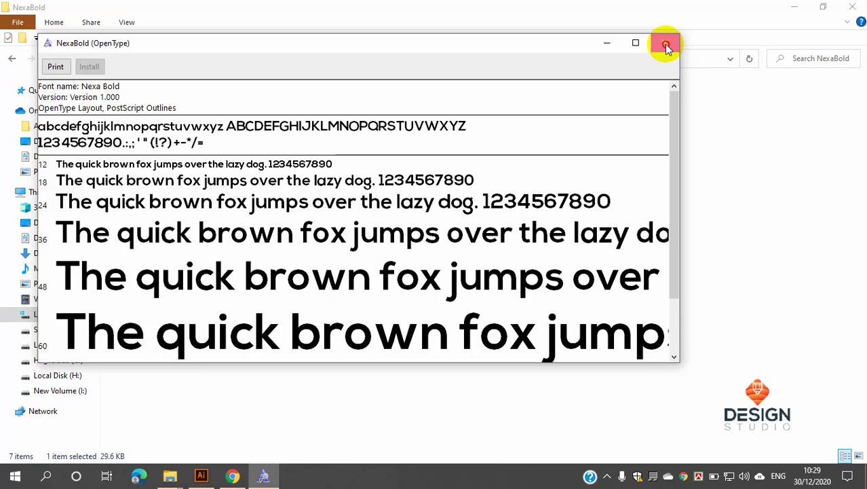
Step: Install the Nexa Light font from the same folder, replacing the existing copy, and minimize its preview
left_click(144, 170)
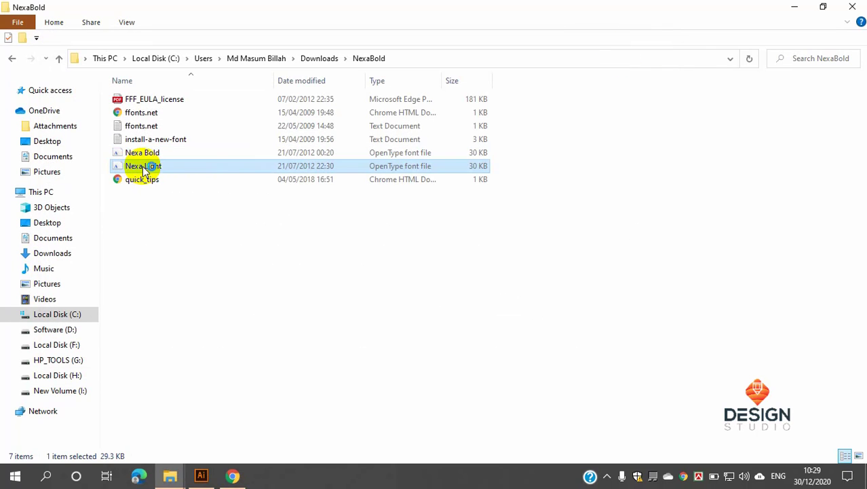
double_click(144, 168)
left_click(106, 84)
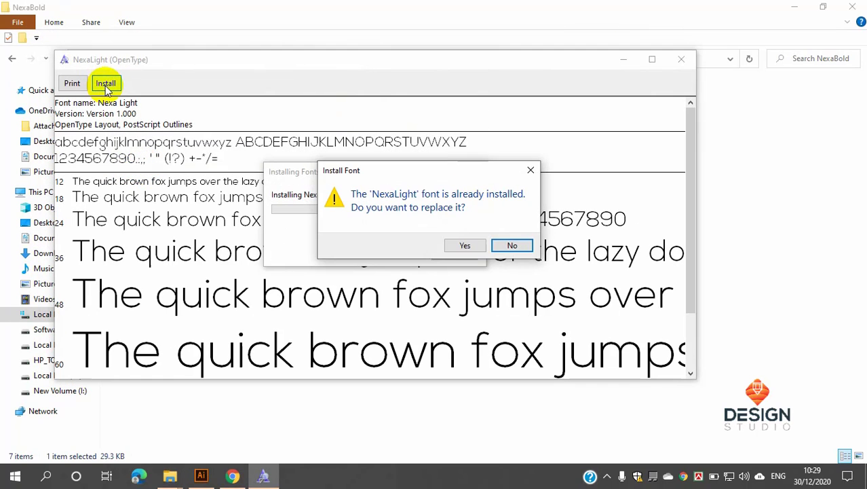
left_click(467, 244)
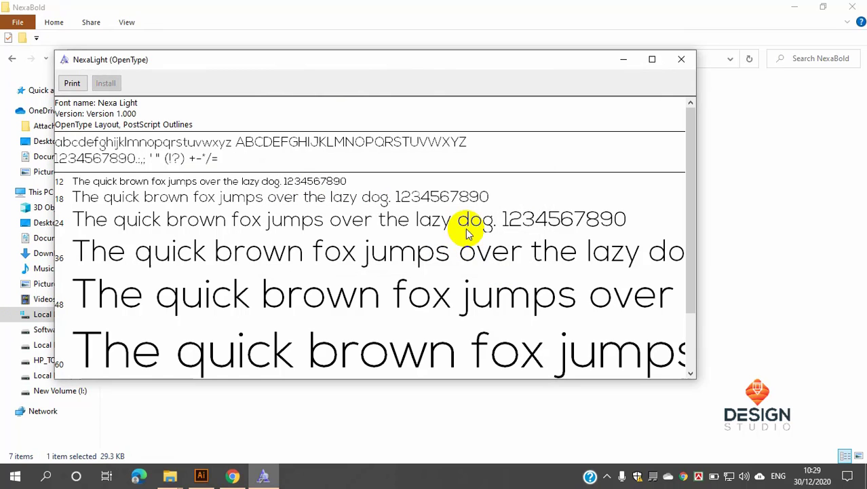
left_click(623, 62)
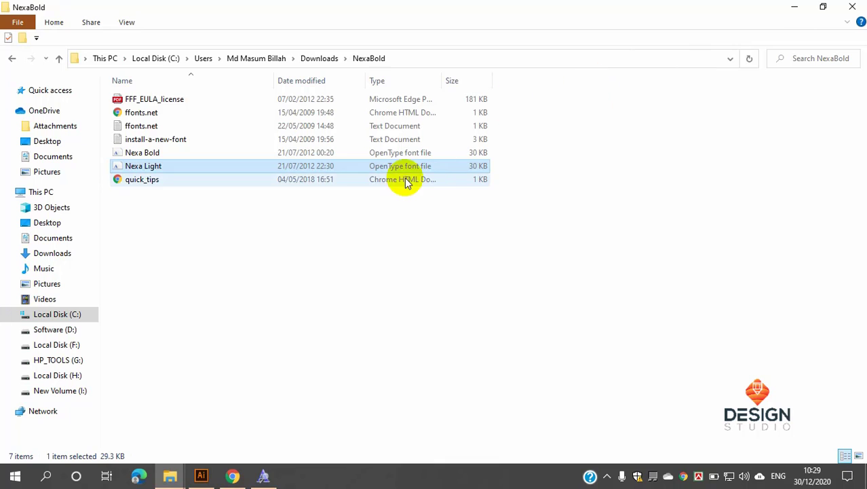
Step: Switch to Google Chrome and search for "ethnocentric font" in a new tab
left_click(232, 477)
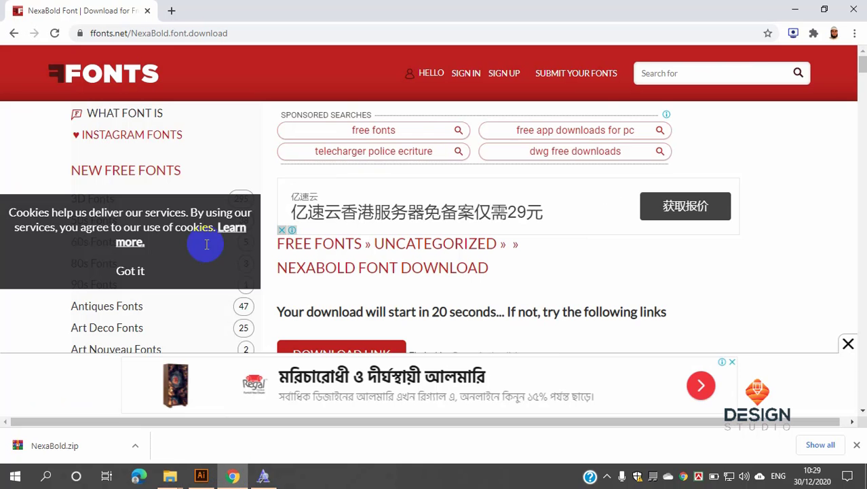
left_click(246, 34)
left_click(246, 34)
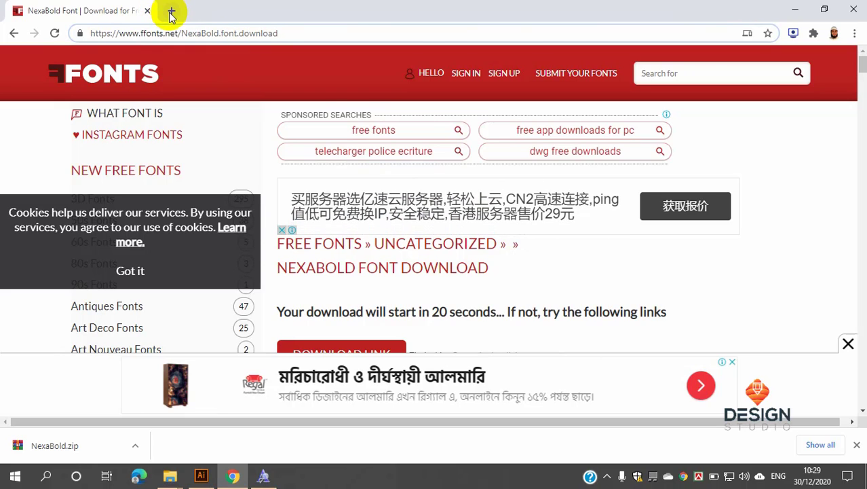
left_click(171, 12)
left_click(128, 32)
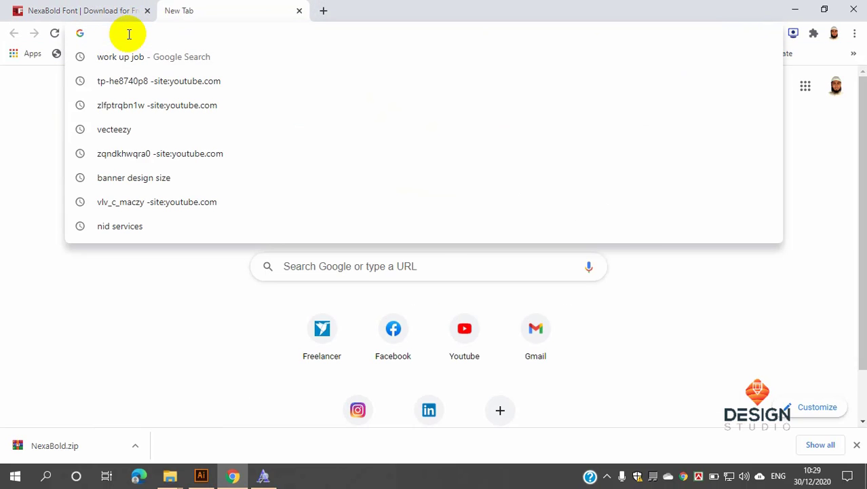
type("etho")
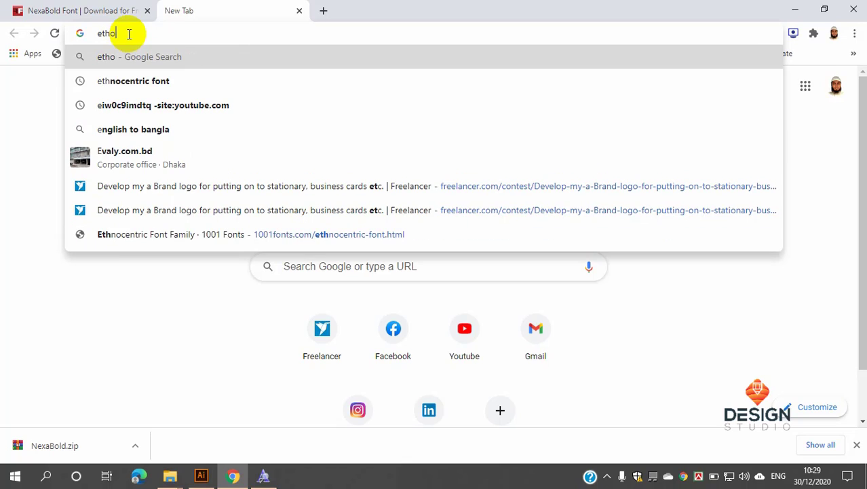
type("nocent")
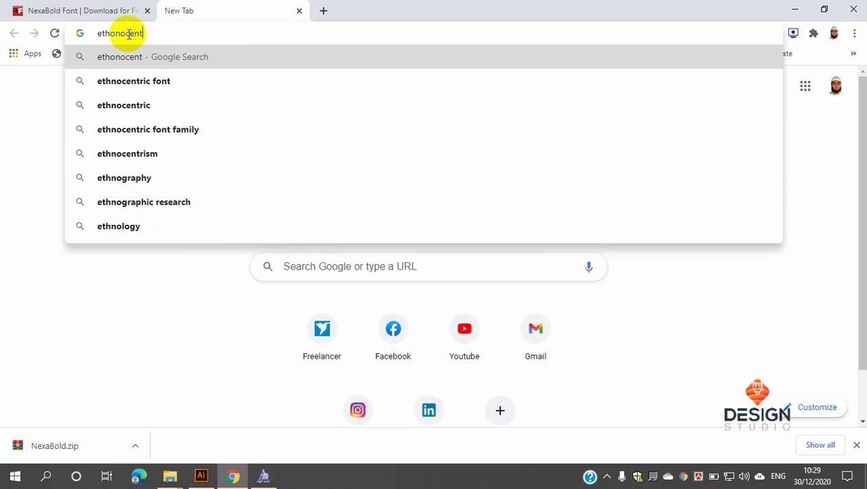
type("ric")
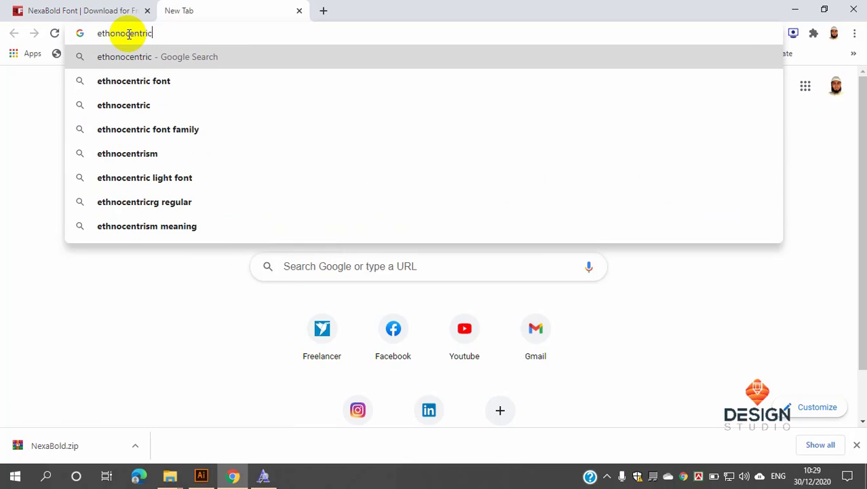
left_click(136, 81)
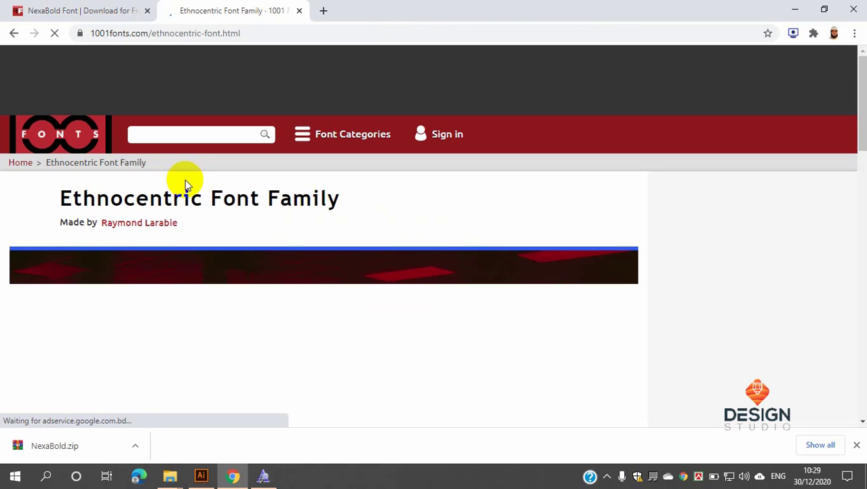
Step: Download the Ethnocentric font family from its 1001 Fonts page
scroll(213, 197, "down", 3)
scroll(219, 196, "down", 2)
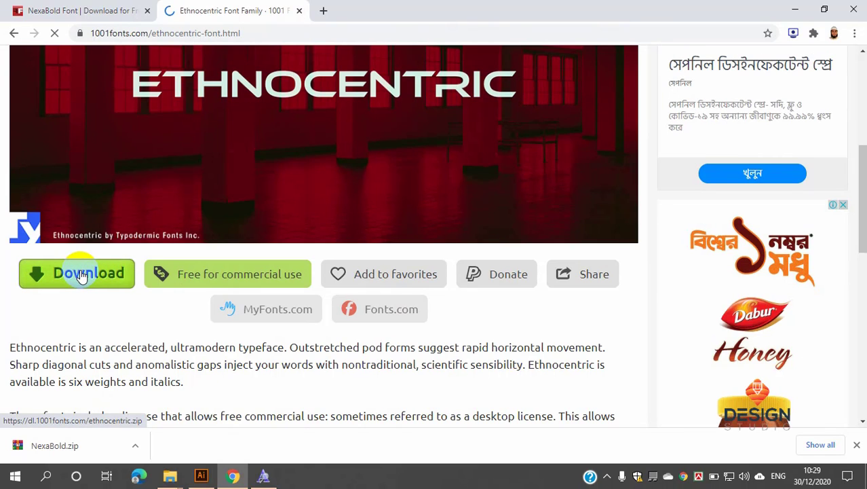
left_click(81, 275)
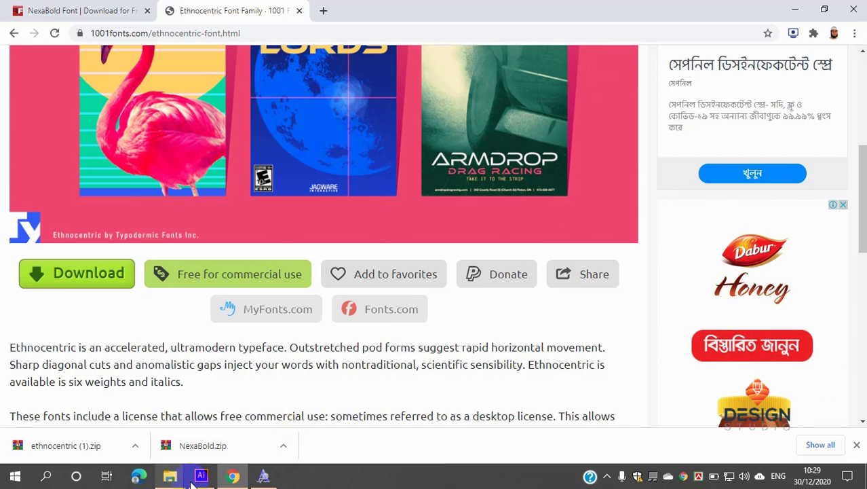
Step: Bring up the NexaBold folder window, and switch to the blank Untitled-1 document in Adobe Illustrator
left_click(166, 482)
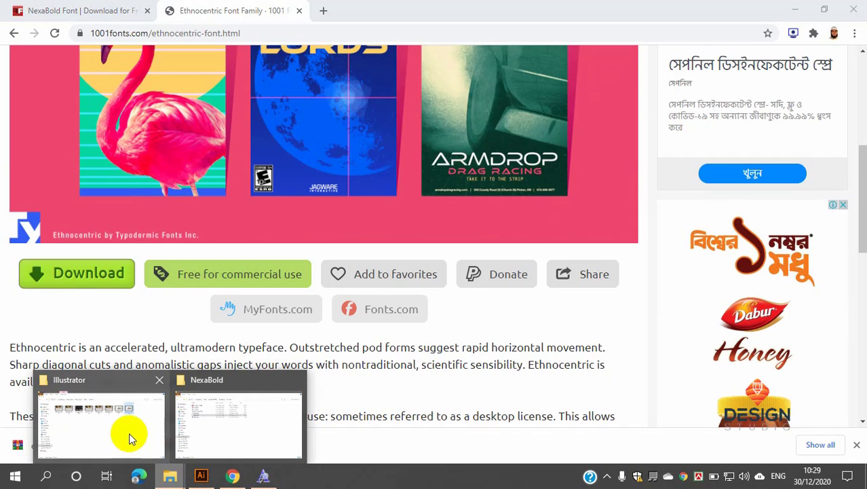
left_click(206, 419)
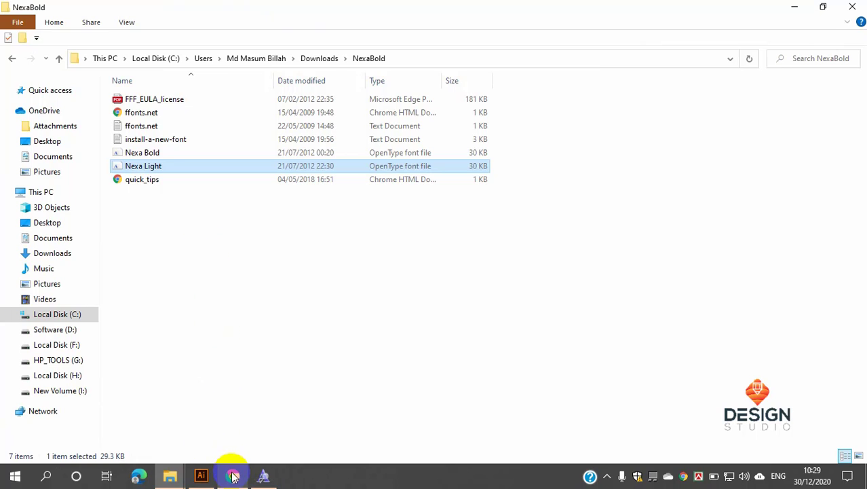
mouse_move(232, 475)
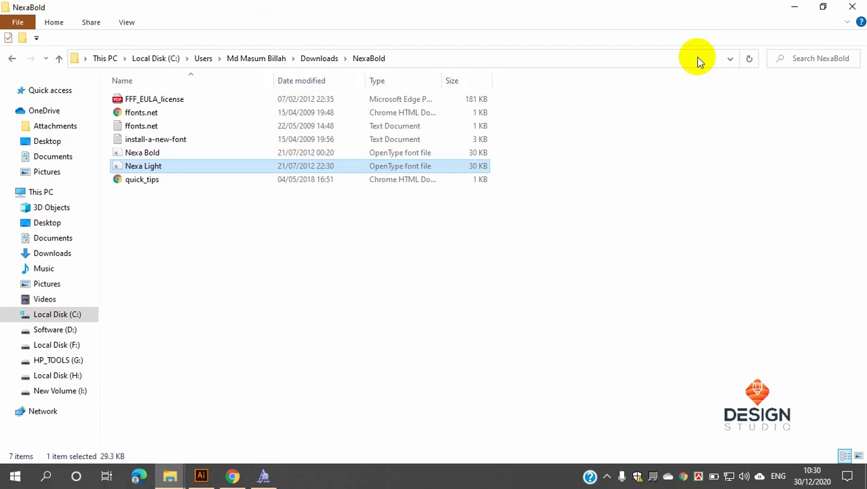
left_click(201, 475)
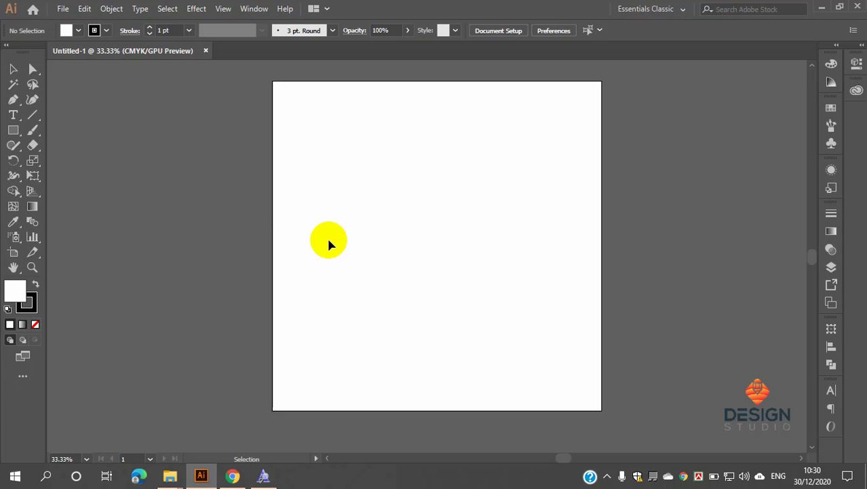
Step: Place a point text object with the default placeholder text in the artboard's upper middle and select it as an object
left_click(14, 116)
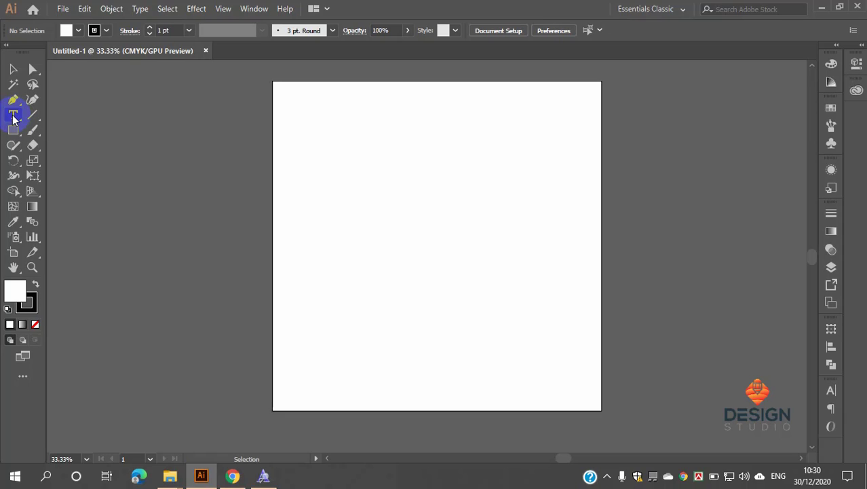
left_click(391, 174)
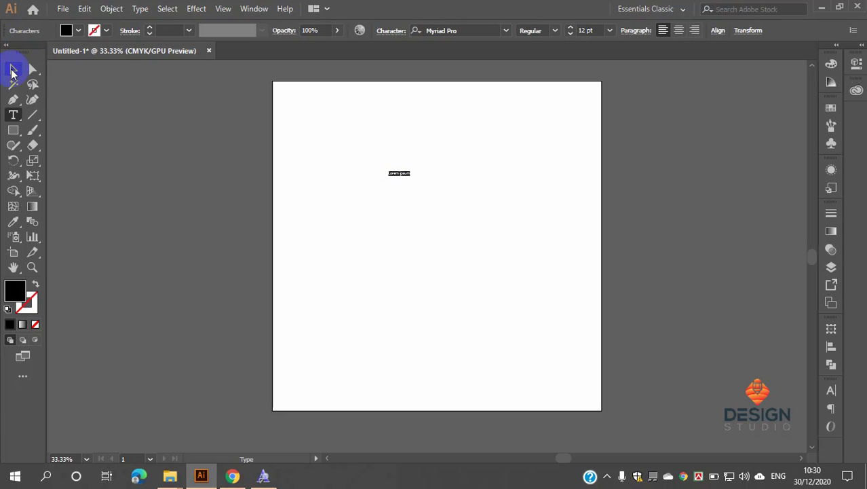
left_click(14, 68)
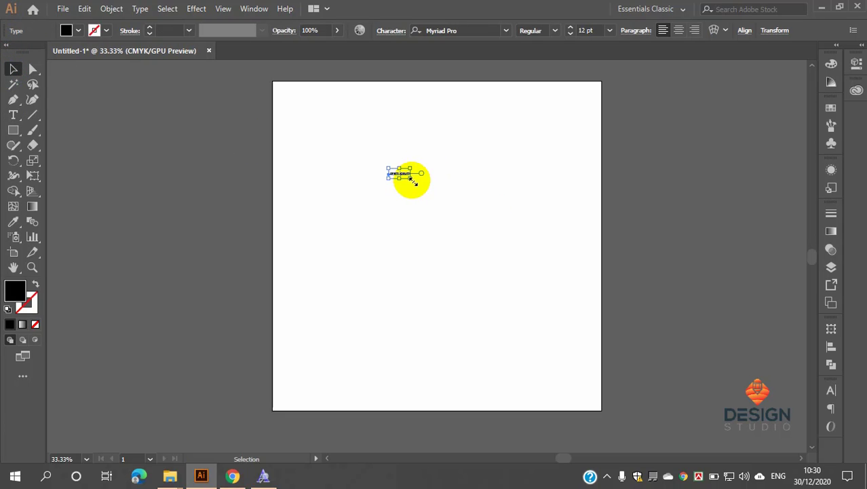
left_click_drag(411, 179, 589, 336)
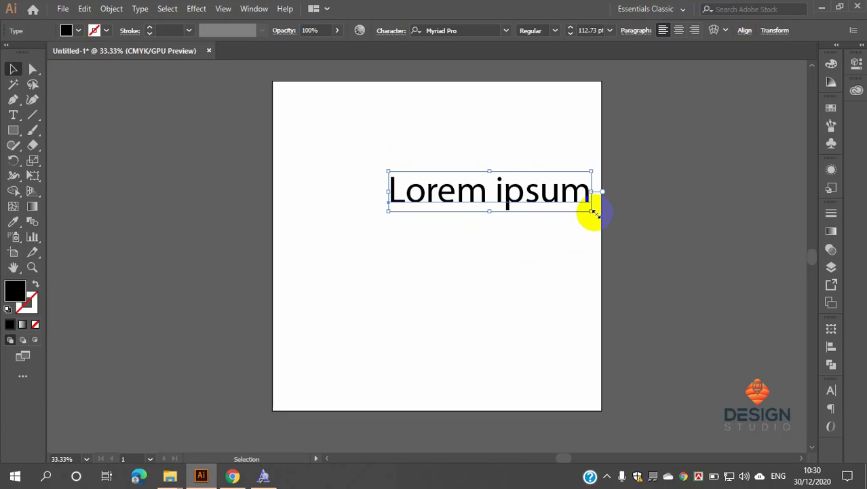
left_click_drag(590, 212, 574, 296)
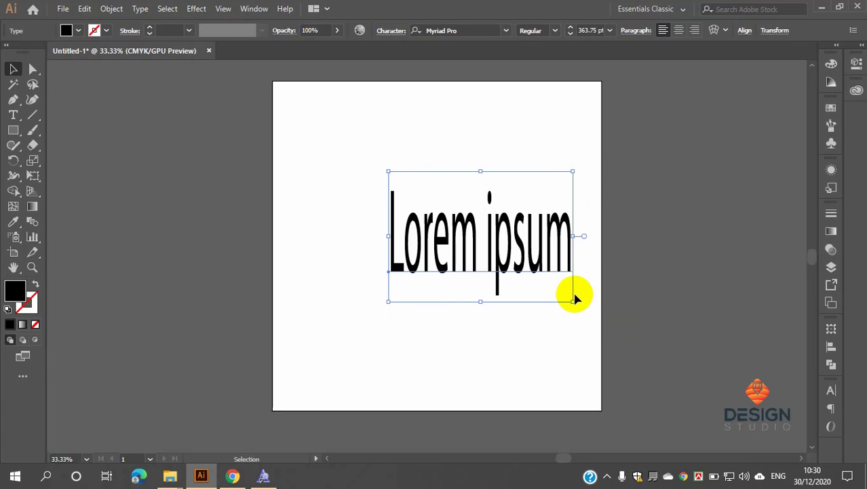
left_click_drag(575, 235, 696, 234)
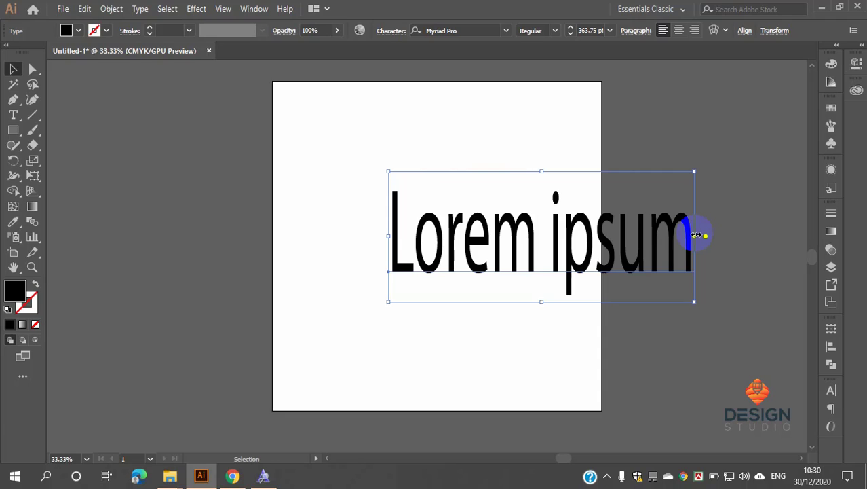
key("ctrl+z")
key("ctrl+z")
key("ctrl+z")
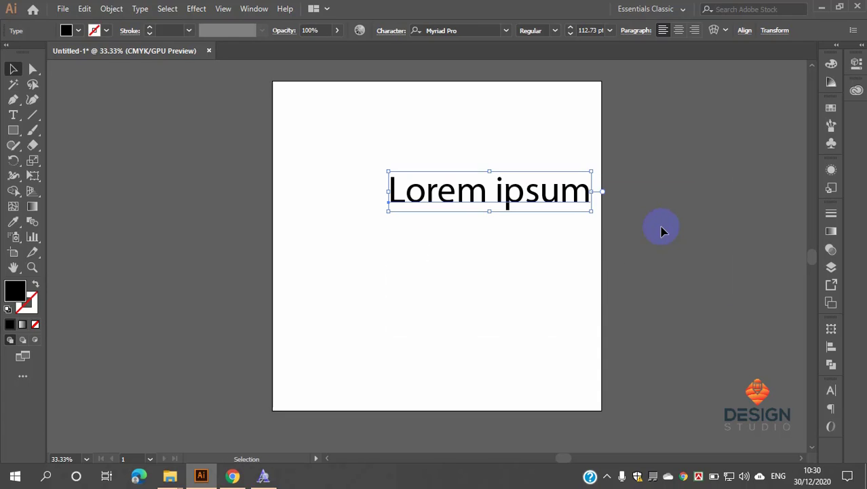
key("ctrl+z")
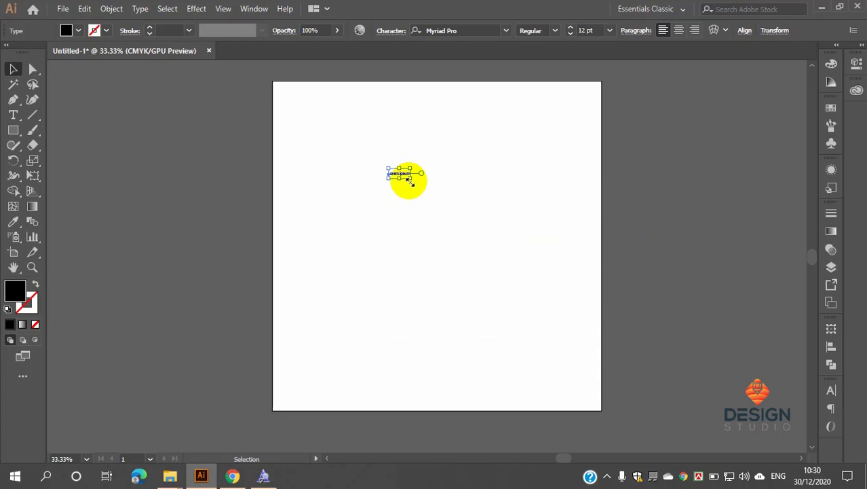
Step: Enlarge the placeholder text proportionally to about 121 pt and move it to the middle of the artboard
left_click_drag(409, 181, 606, 216)
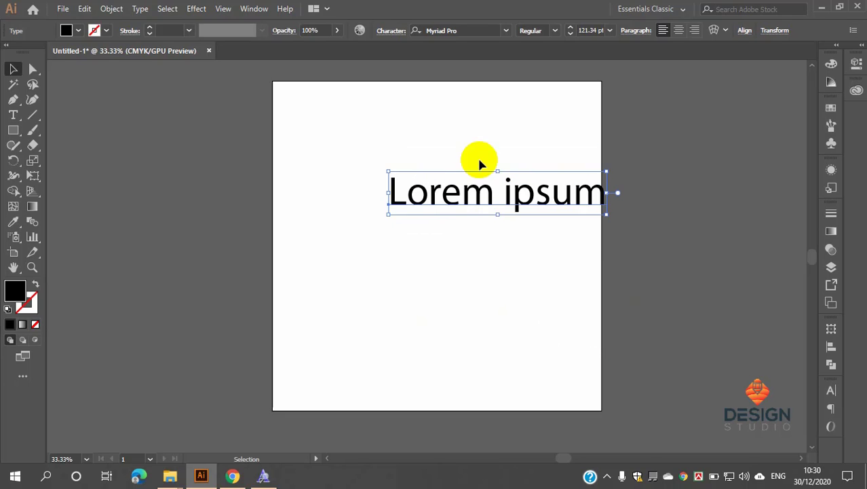
left_click_drag(523, 197, 455, 221)
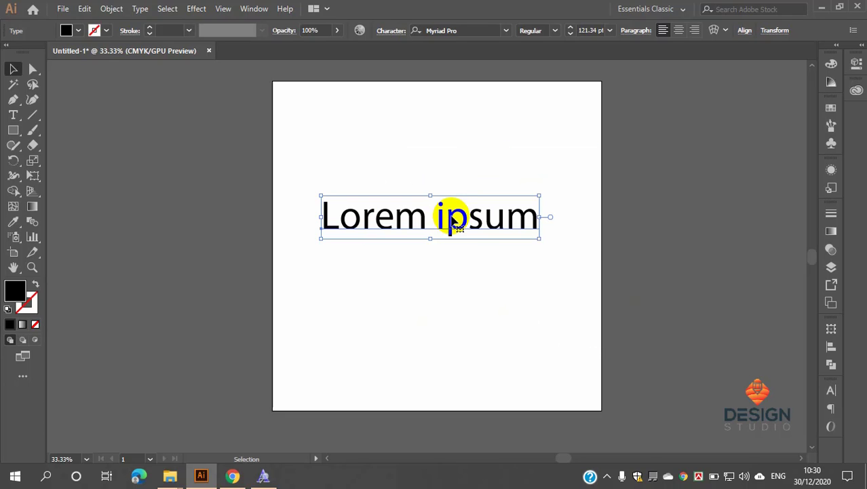
Step: Replace all of the placeholder text with "TEAM"
double_click(524, 217)
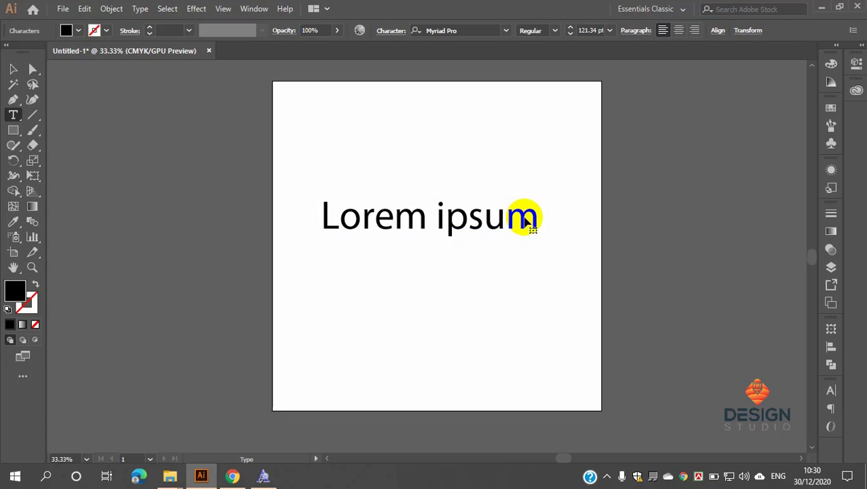
left_click_drag(533, 217, 312, 229)
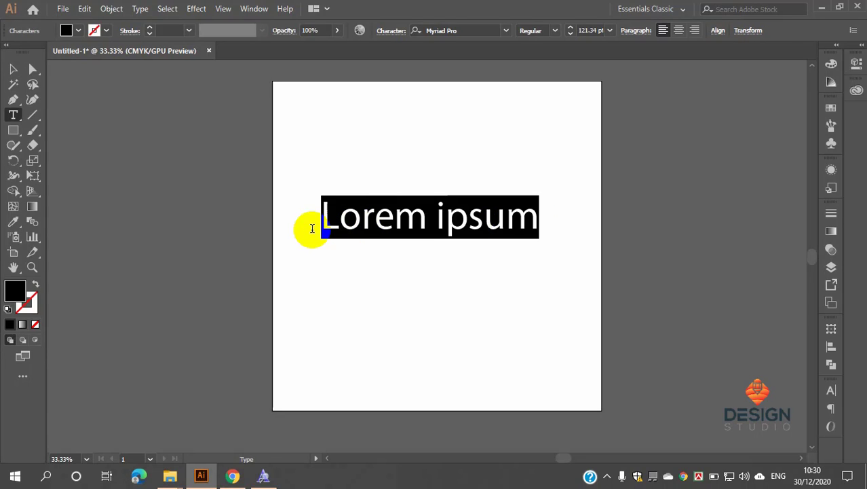
type("TEAM")
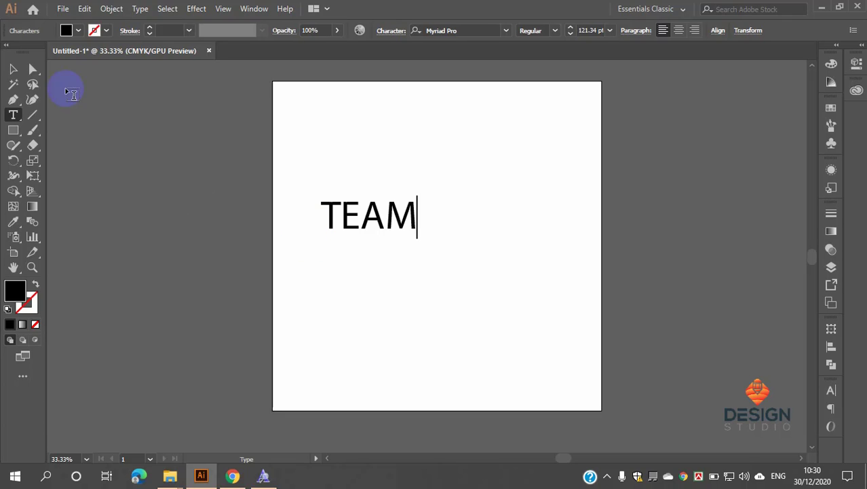
Step: Enlarge the TEAM text to about 304 pt so it spans most of the artboard's width
left_click(13, 68)
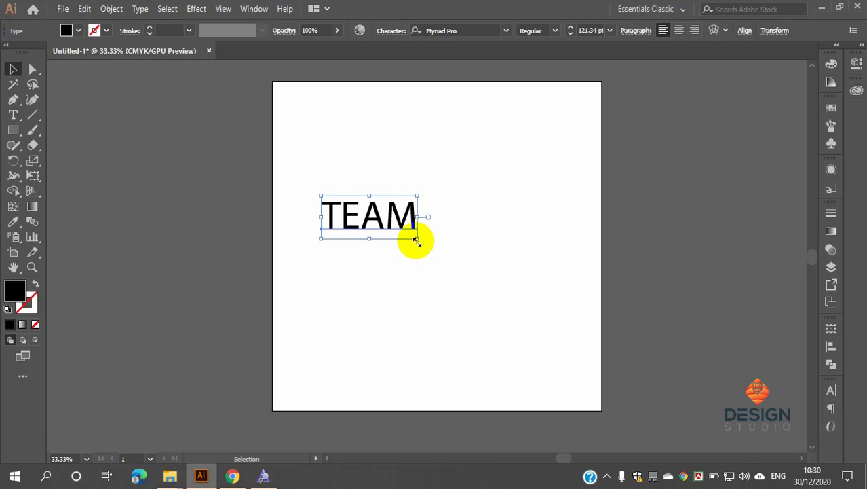
left_click_drag(415, 241, 562, 337)
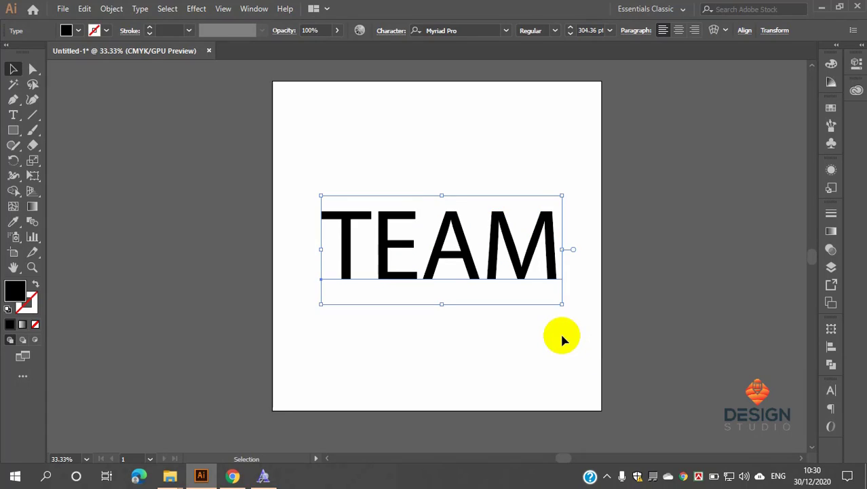
scroll(441, 223, "up", 1)
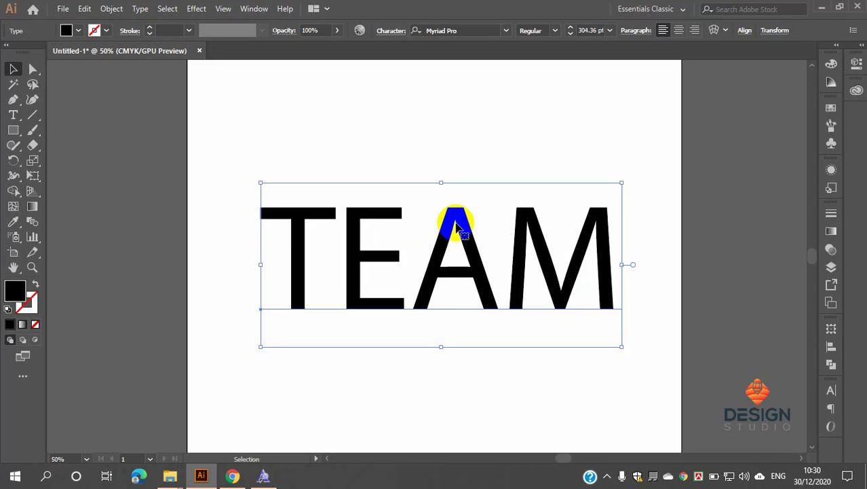
scroll(465, 225, "down", 1)
left_click_drag(484, 216, 355, 220)
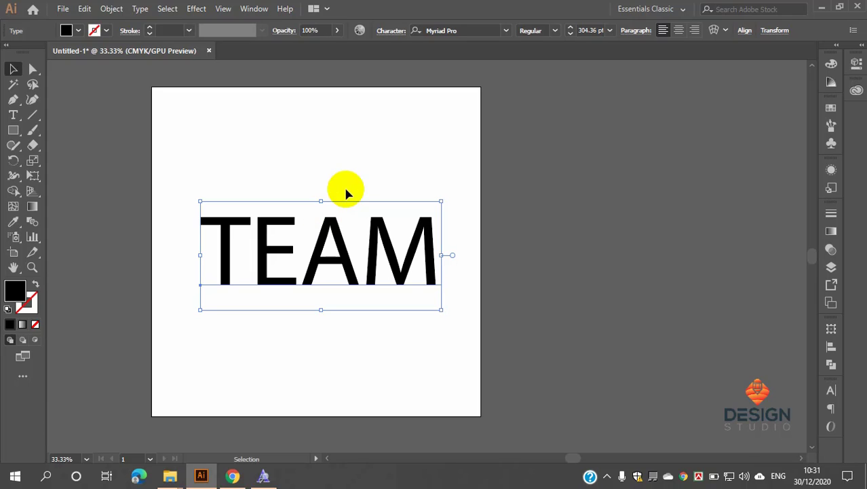
Step: Display the Character settings and place them as a floating panel beside the artboard
left_click(251, 8)
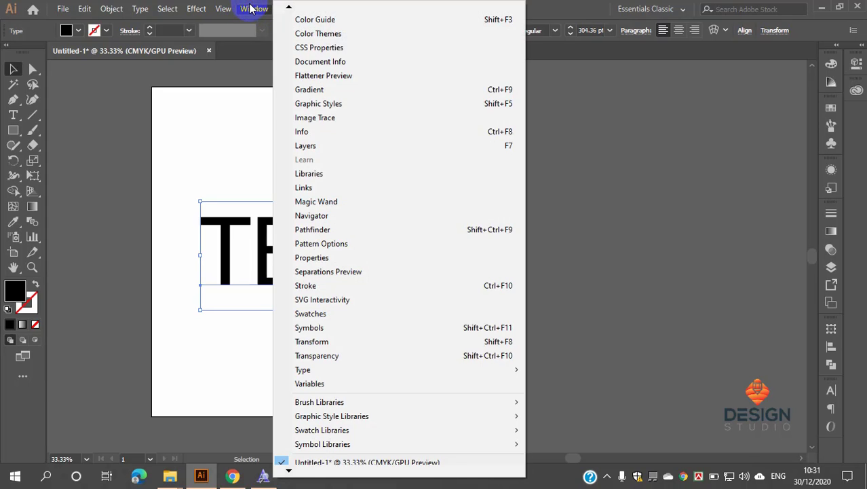
mouse_move(313, 372)
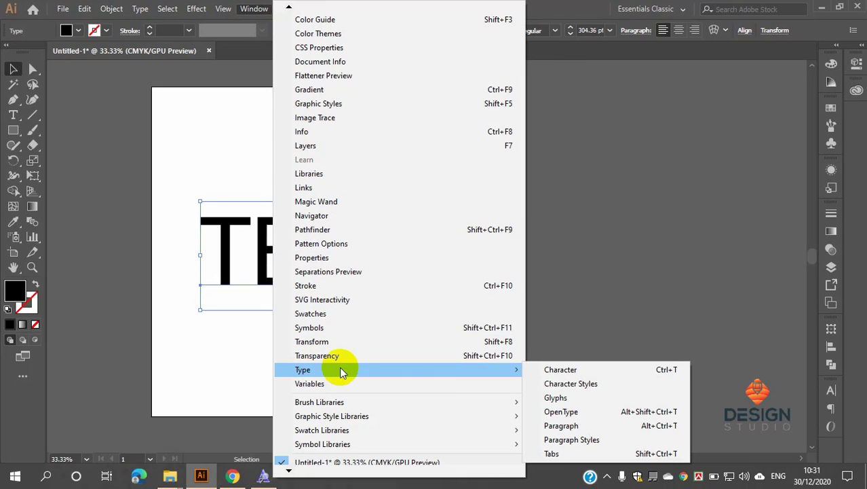
left_click(585, 372)
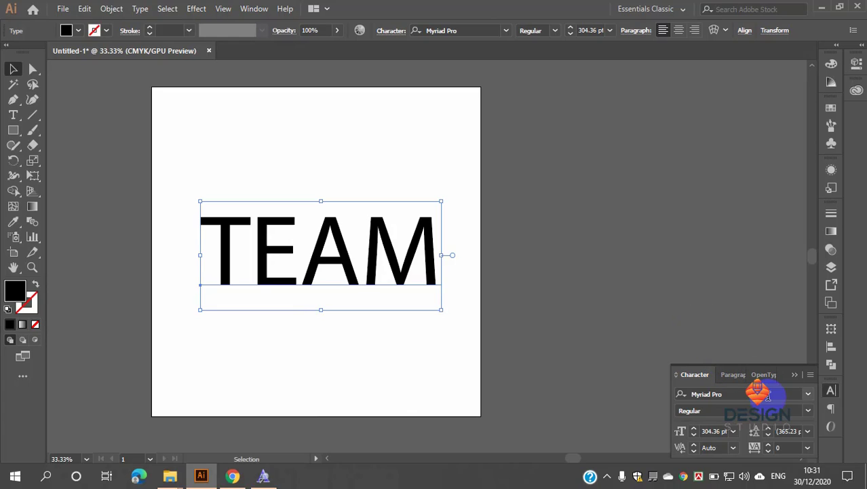
left_click_drag(778, 375, 692, 125)
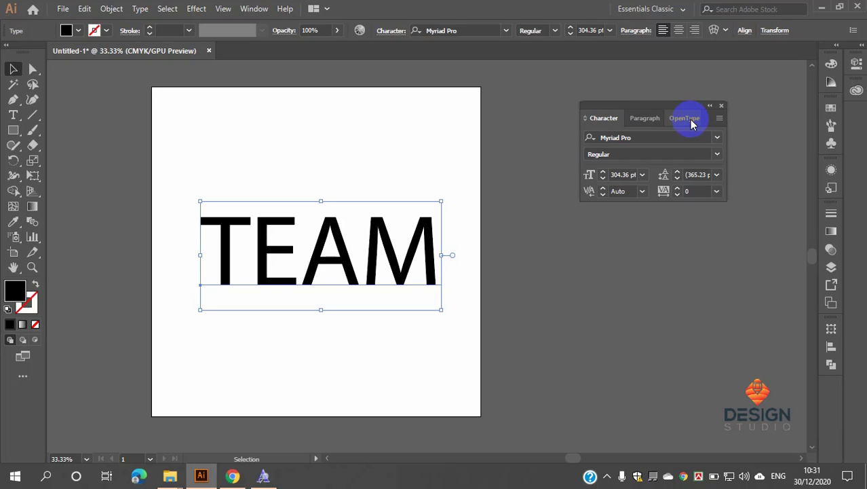
Step: Search the fonts for "eth" and set the TEAM text in Ethnocentric Regular
left_click(634, 138)
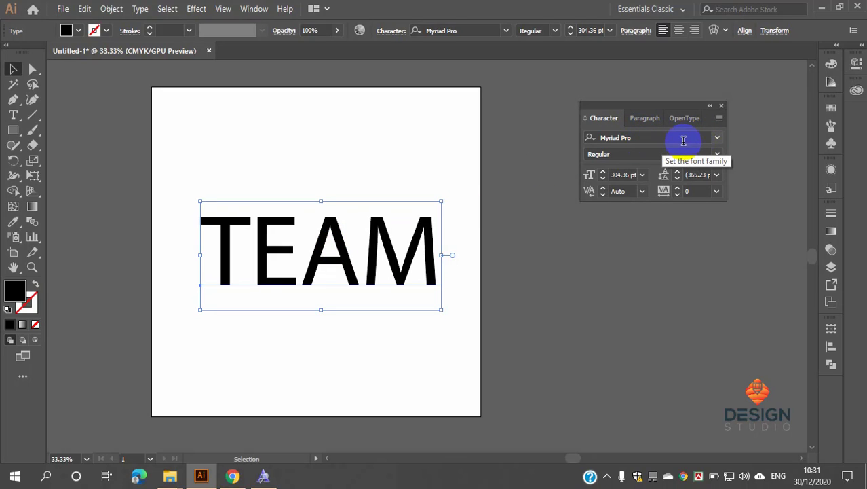
left_click(651, 140)
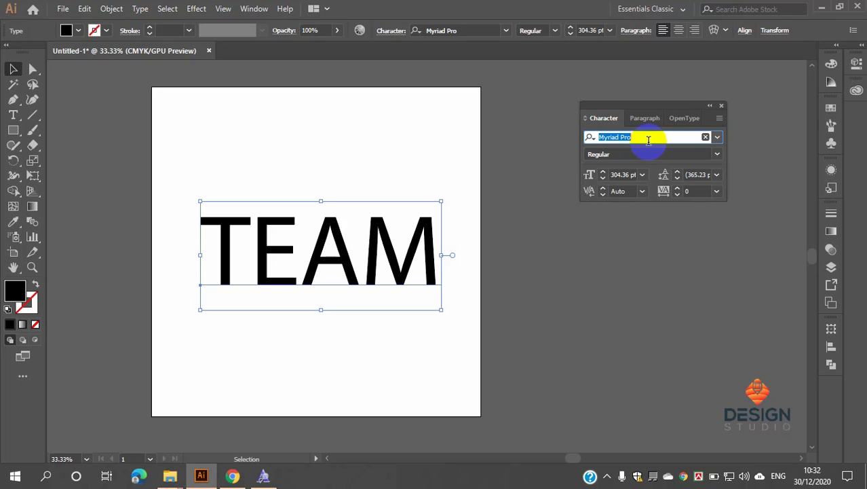
type("eth")
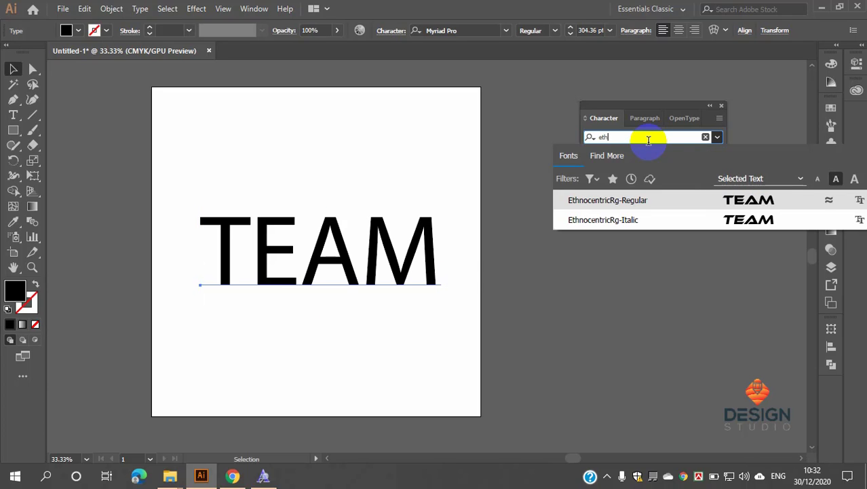
left_click(622, 202)
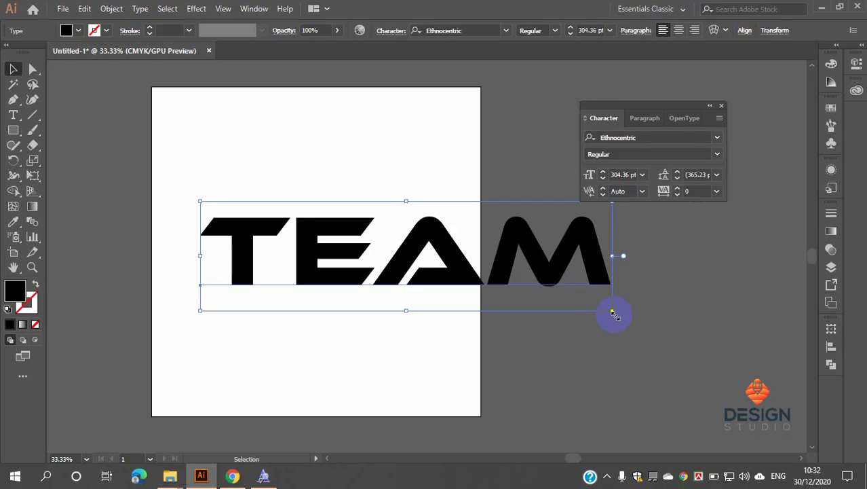
Step: Scale the TEAM text down proportionally to about 161 pt and move it slightly lower on the artboard
left_click_drag(612, 313, 418, 299)
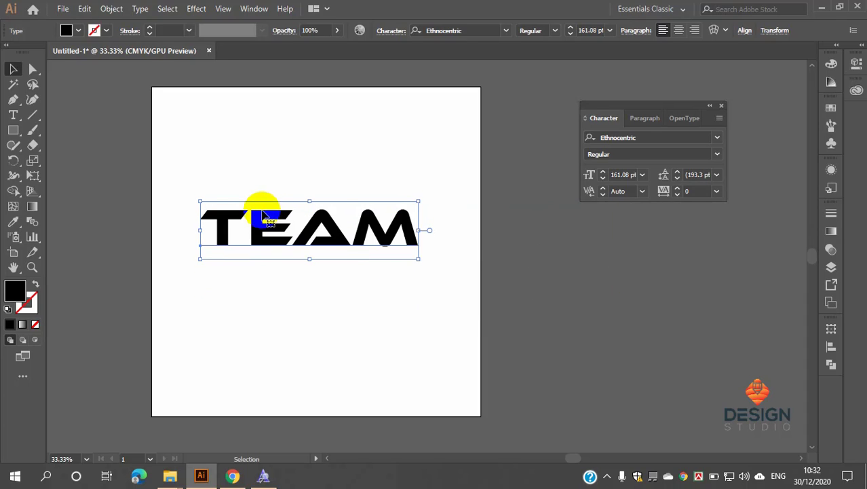
scroll(271, 224, "down", 2)
left_click_drag(312, 195, 312, 233)
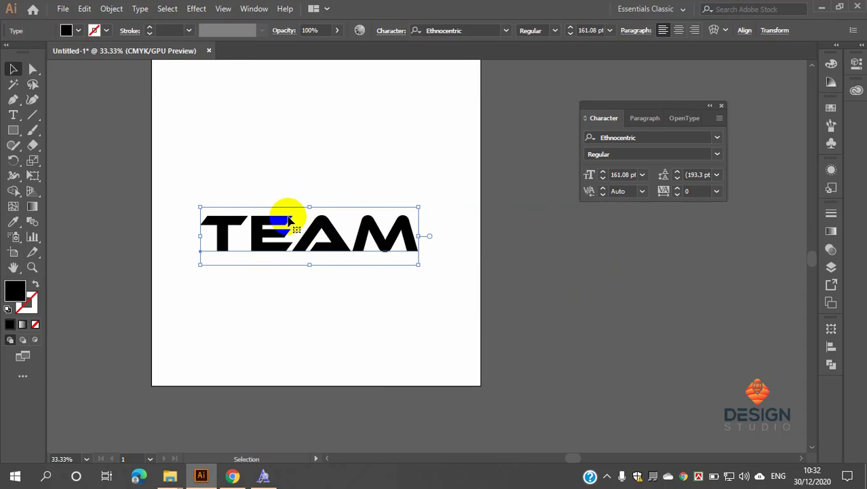
scroll(283, 207, "up", 2)
scroll(290, 199, "down", 2)
left_click_drag(316, 136, 370, 196)
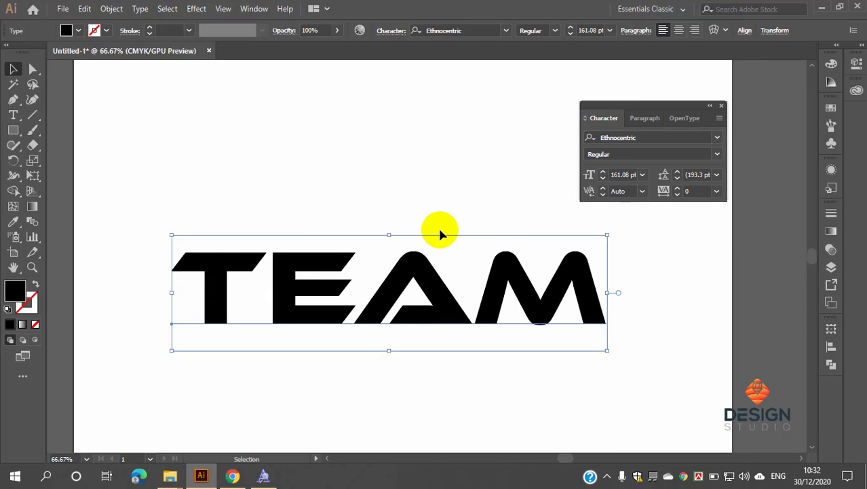
Step: Try larger and smaller font sizes on the TEAM text and set it to 157 pt
left_click(604, 173)
left_click(604, 174)
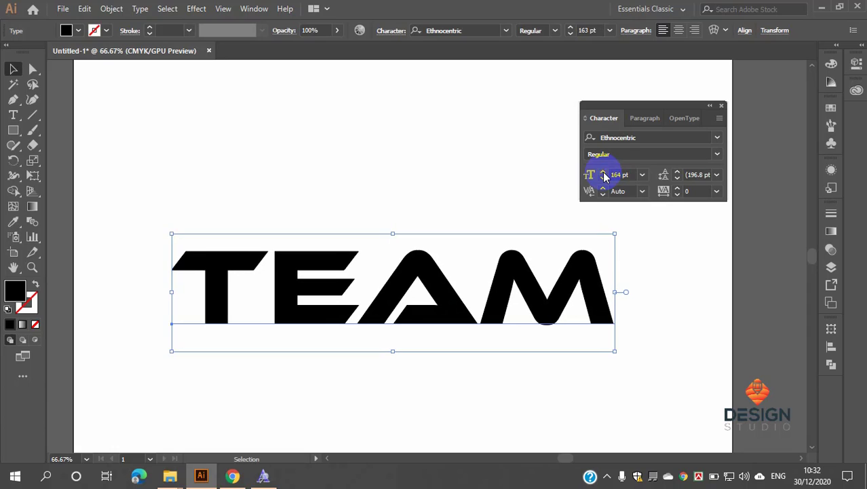
left_click(604, 173)
left_click(604, 174)
left_click(604, 174)
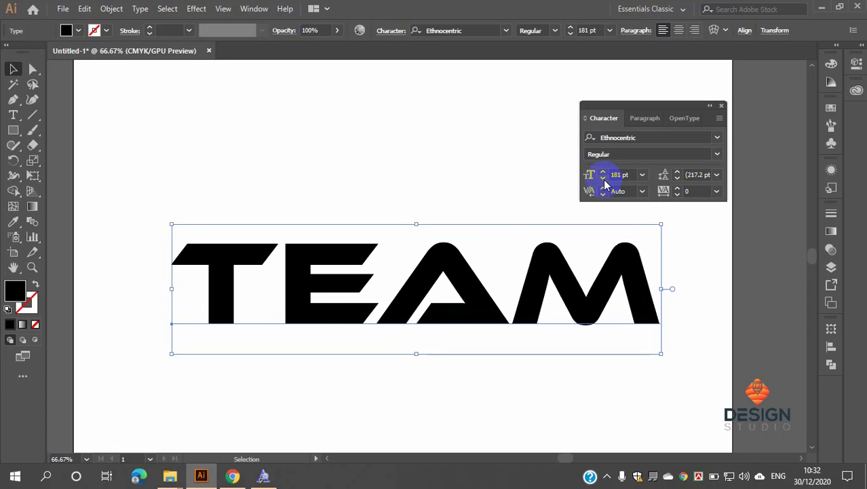
left_click(604, 179)
left_click(604, 178)
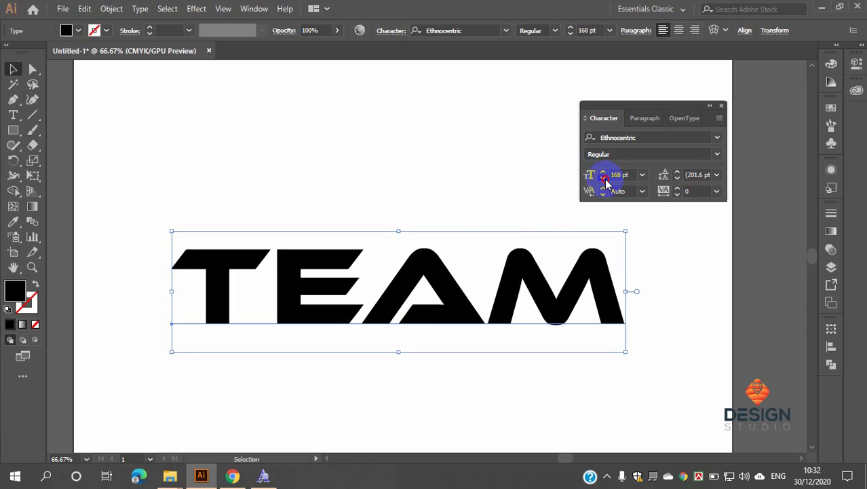
left_click(604, 179)
left_click(604, 179)
left_click(603, 179)
left_click(604, 179)
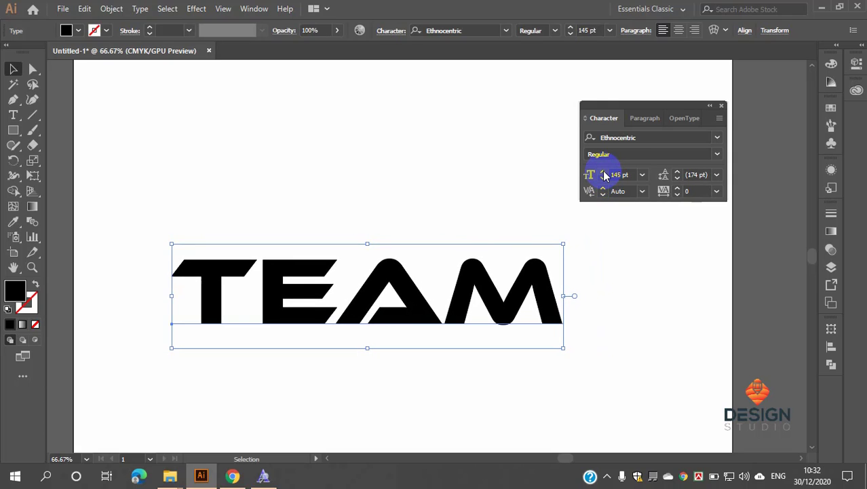
left_click(604, 174)
left_click(604, 173)
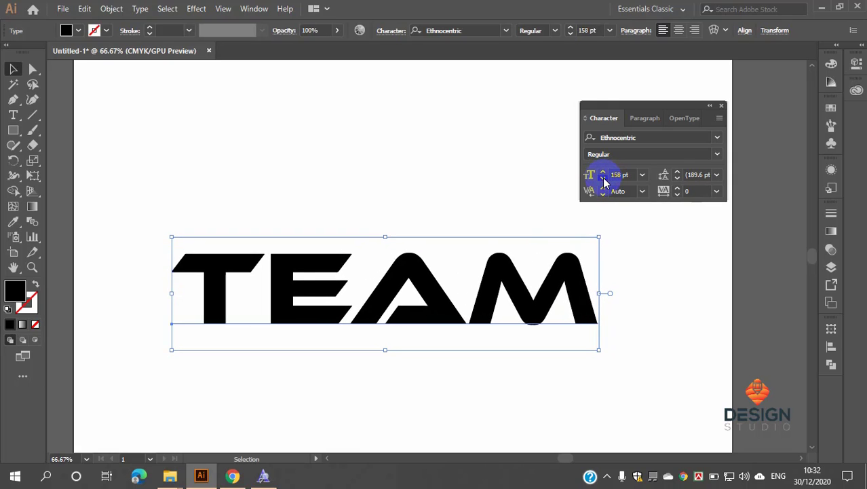
left_click(604, 180)
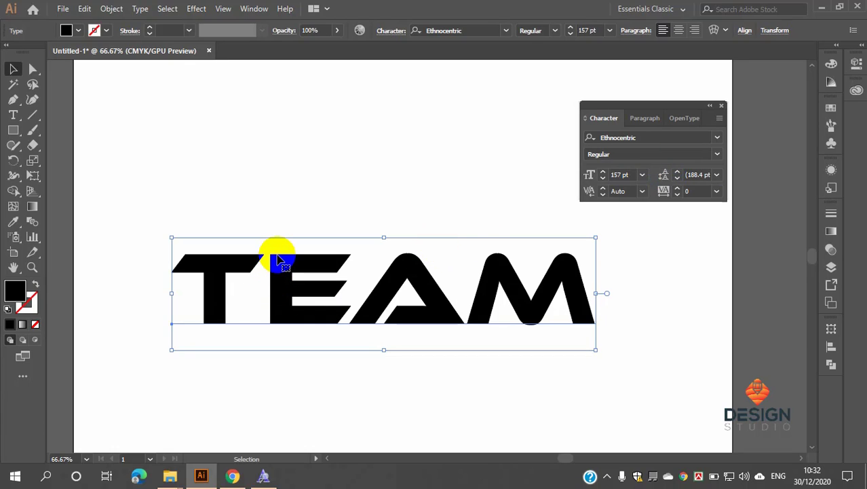
Step: Move the TEAM text slightly lower and add a Lorem ipsum placeholder text above it
left_click_drag(278, 262, 278, 292)
left_click(13, 114)
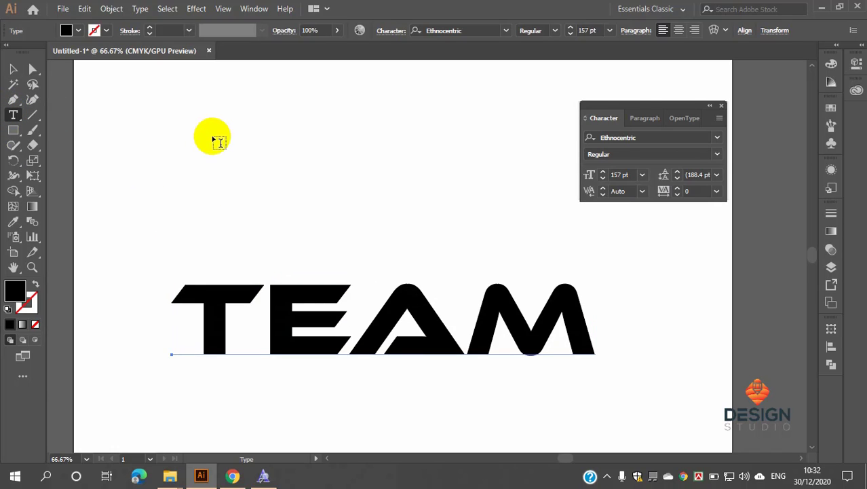
left_click(213, 134)
scroll(271, 156, "up", 5)
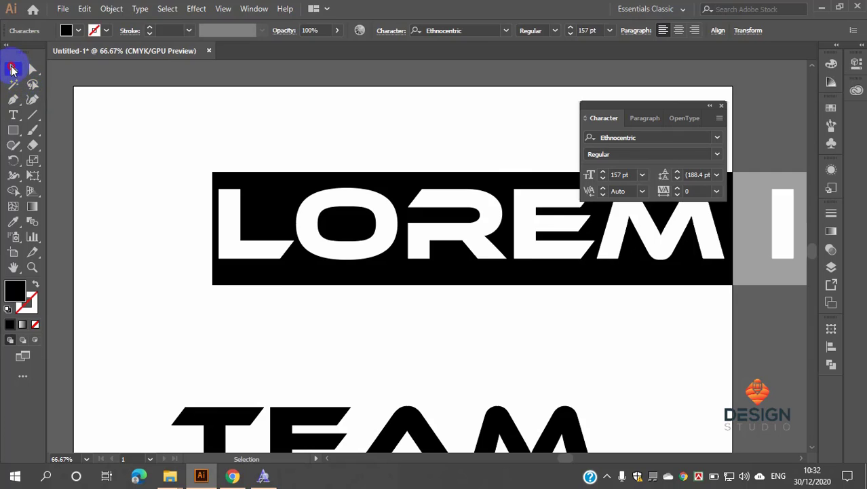
Step: Scale the Lorem ipsum text down to about 48.6 pt and place it within the artboard above TEAM
left_click(13, 69)
left_click_drag(543, 265, 386, 285)
scroll(571, 280, "down", 1)
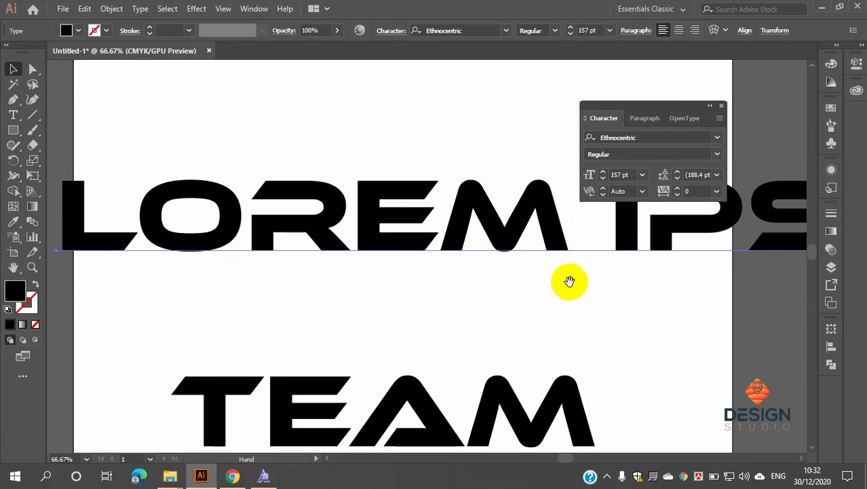
scroll(503, 257, "down", 2)
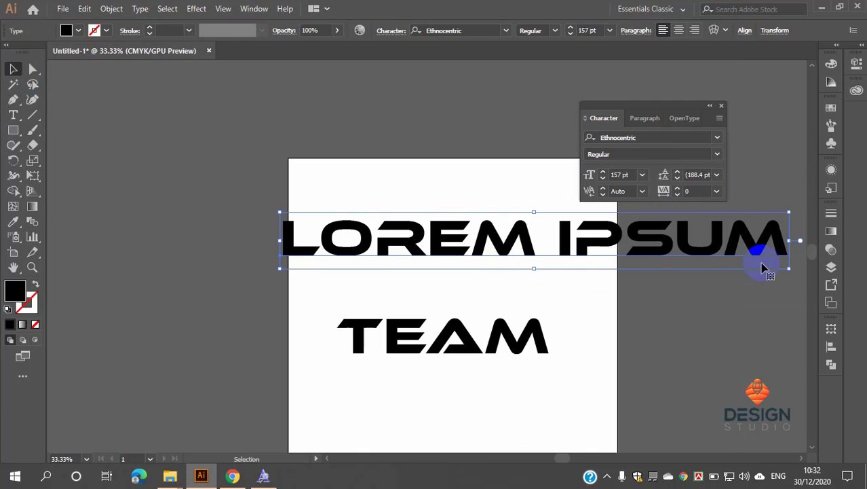
left_click_drag(791, 270, 445, 245)
scroll(450, 246, "up", 4)
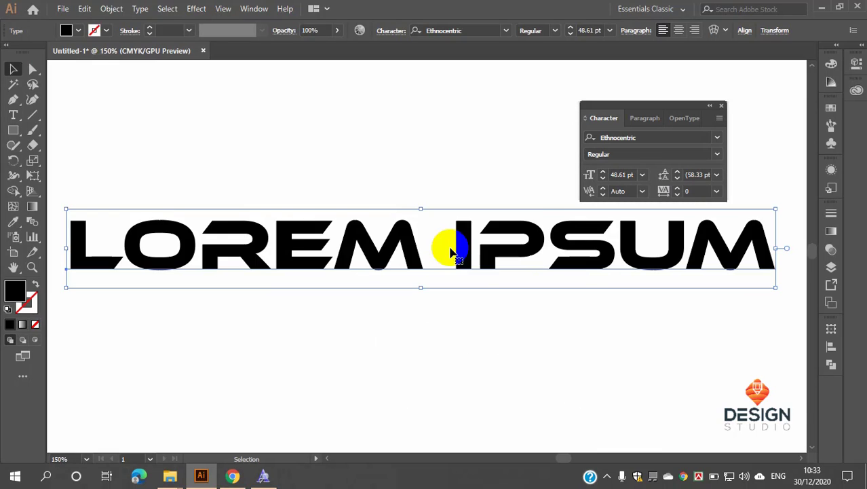
scroll(462, 247, "down", 2)
Step: Add a second line of ten letter Ds below Lorem ipsum in the same text object
left_click(13, 115)
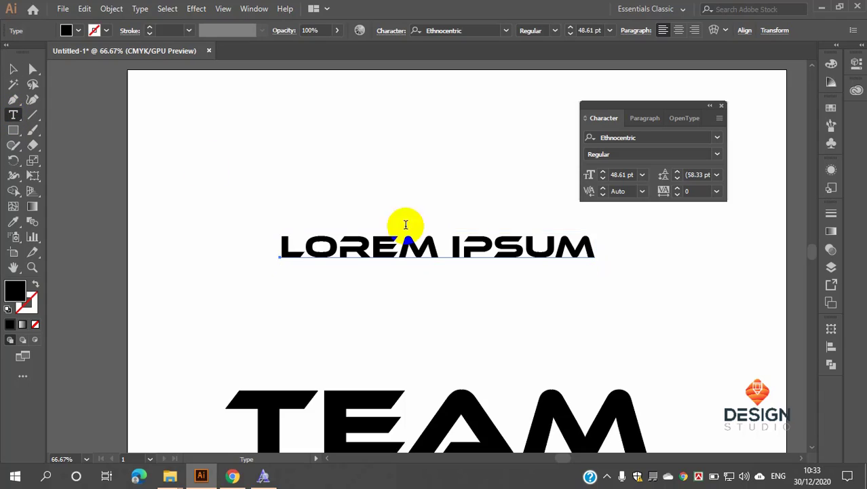
left_click(569, 252)
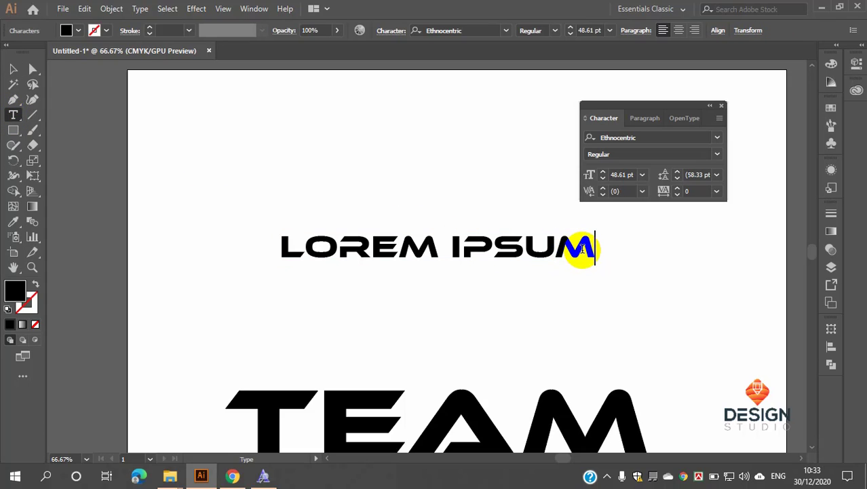
type("DDDDDDDDDDDD")
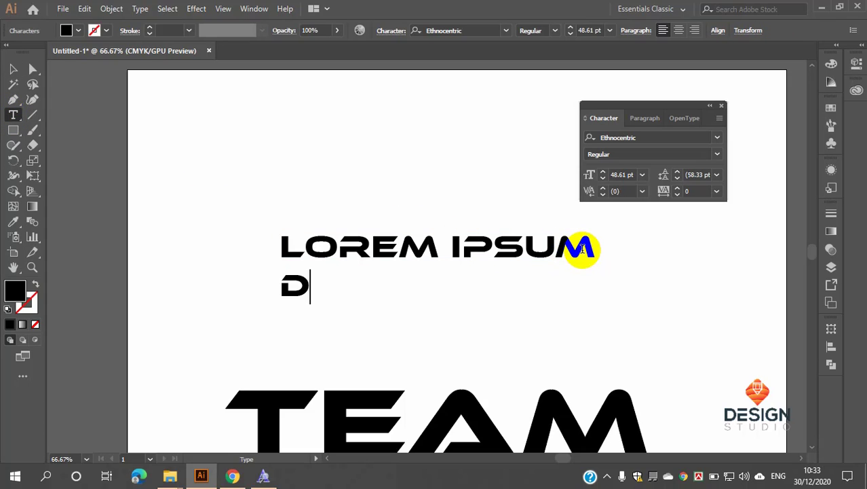
key("BackSpace")
key("BackSpace")
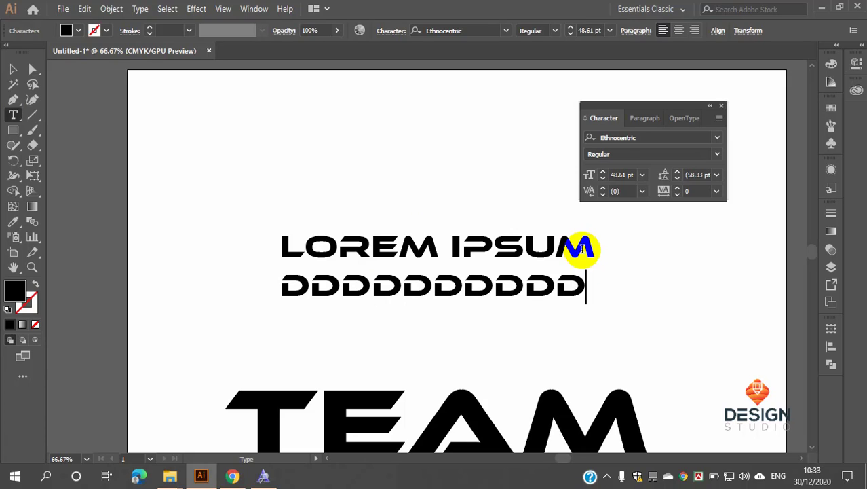
left_click(13, 69)
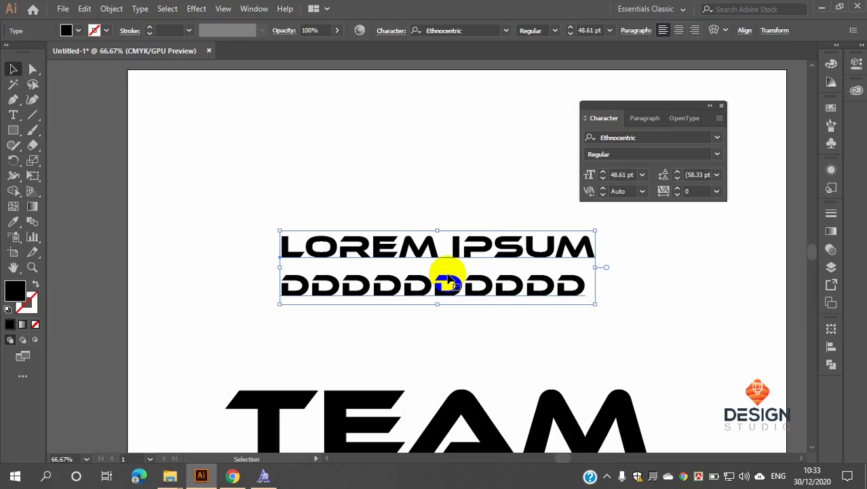
Step: Try leading values of 105 pt and 23 pt on the two-line text and set it to 49 pt
left_click(677, 172)
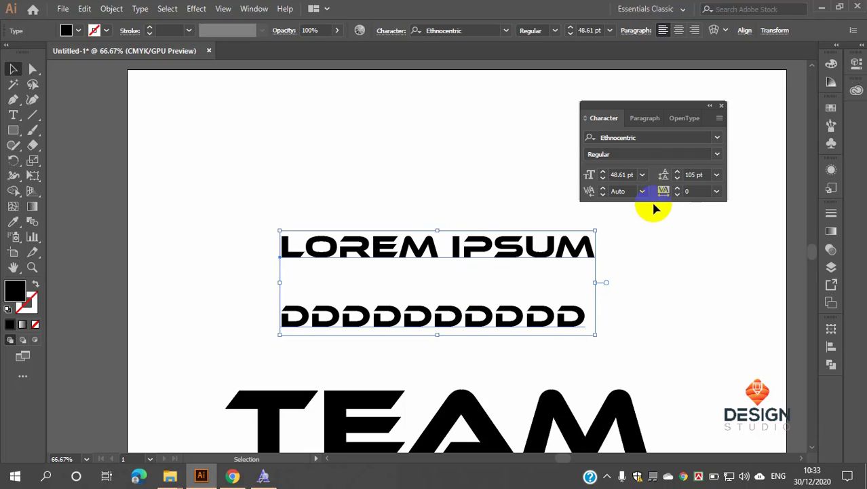
left_click(678, 178)
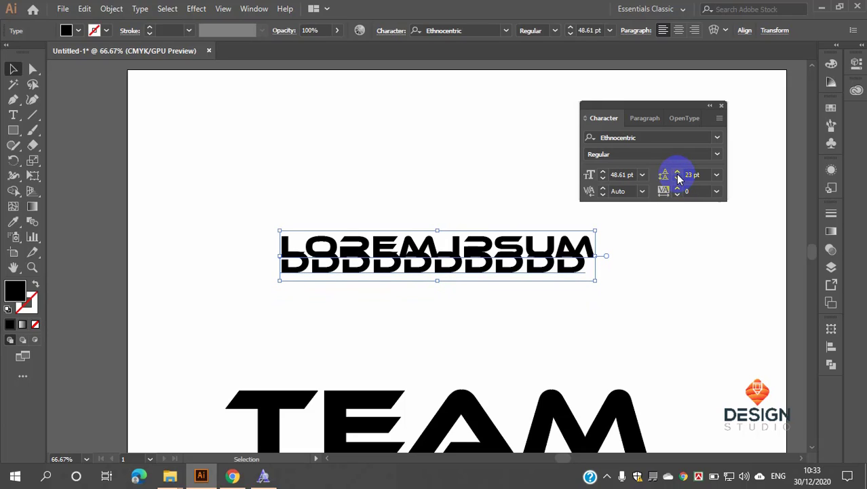
left_click(677, 173)
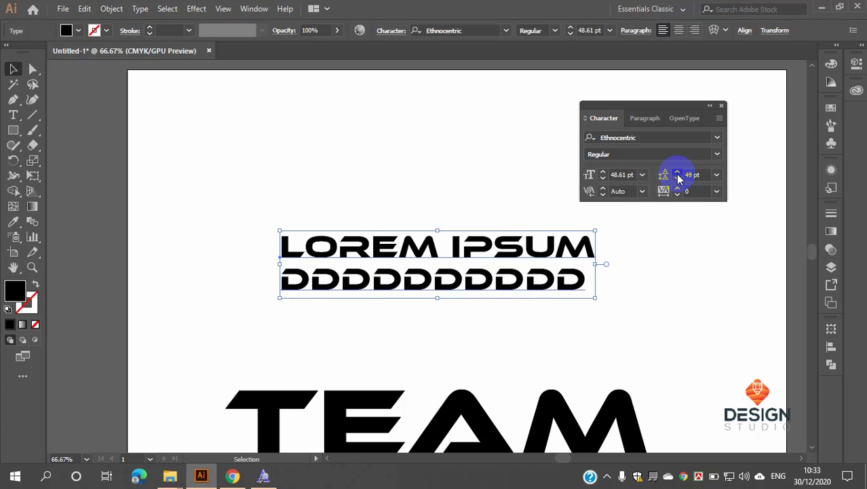
left_click(645, 287)
Step: Delete the two-line sample text and move the TEAM text slightly up on the artboard
scroll(469, 249, "down", 2)
left_click(434, 208)
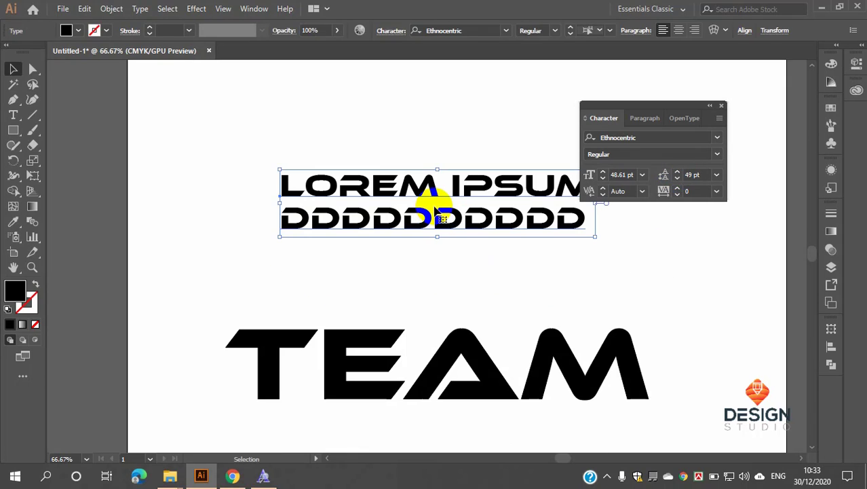
key("Delete")
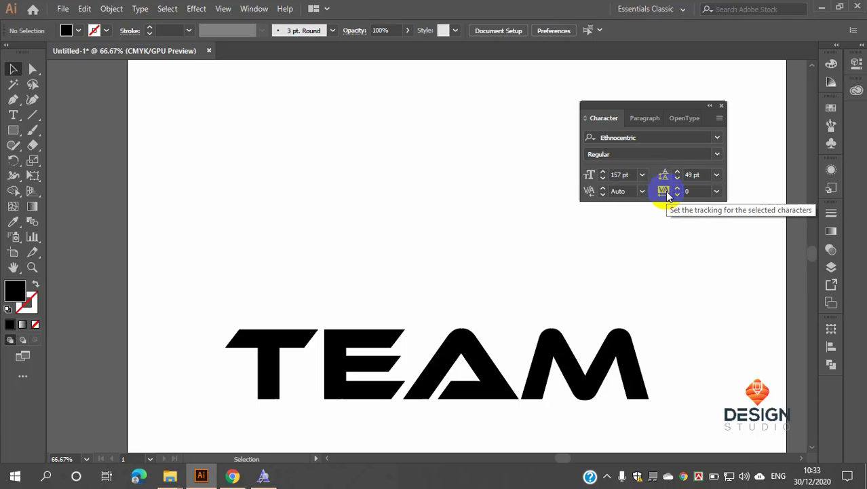
left_click_drag(557, 378, 454, 298)
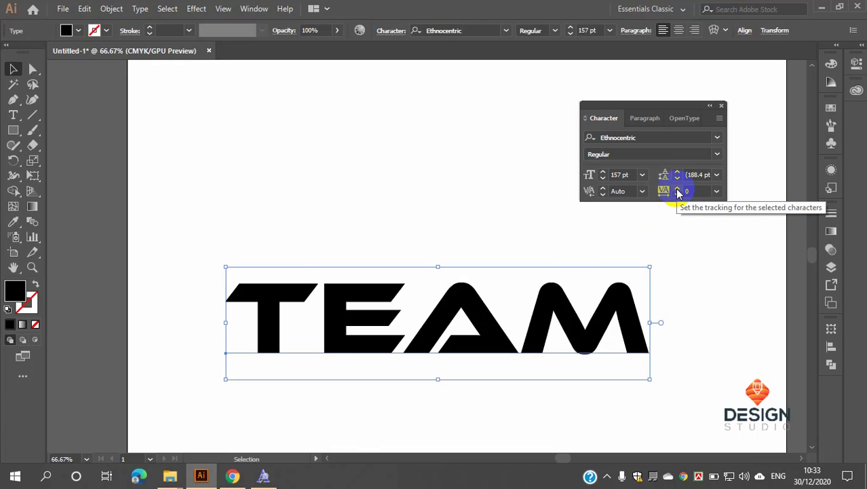
Step: Try wider tracking of 240 and 440 on the TEAM text and bring it back to 0
left_click(678, 189)
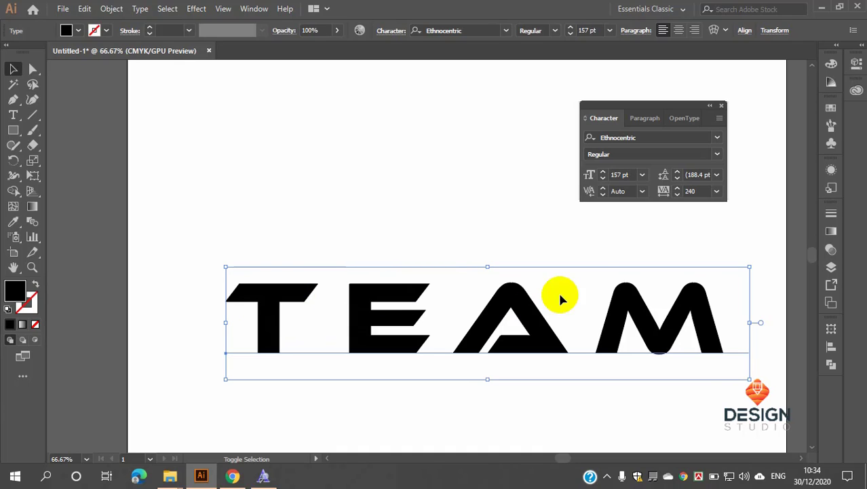
left_click(677, 187)
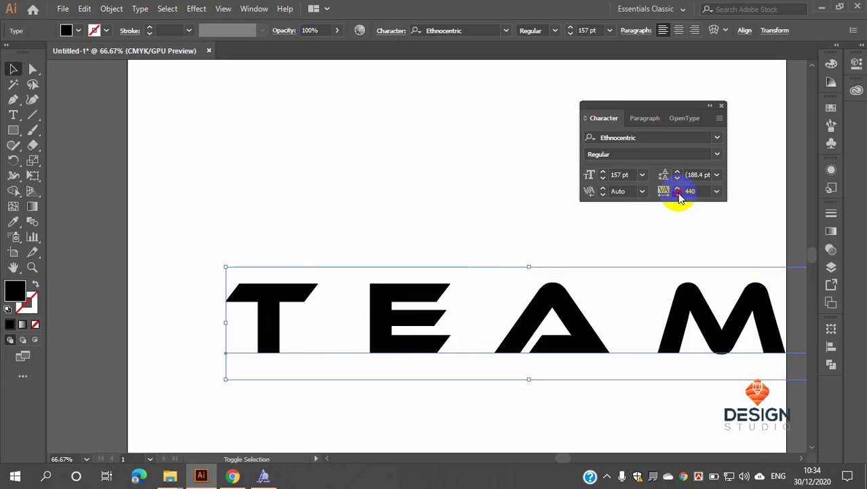
left_click(677, 193)
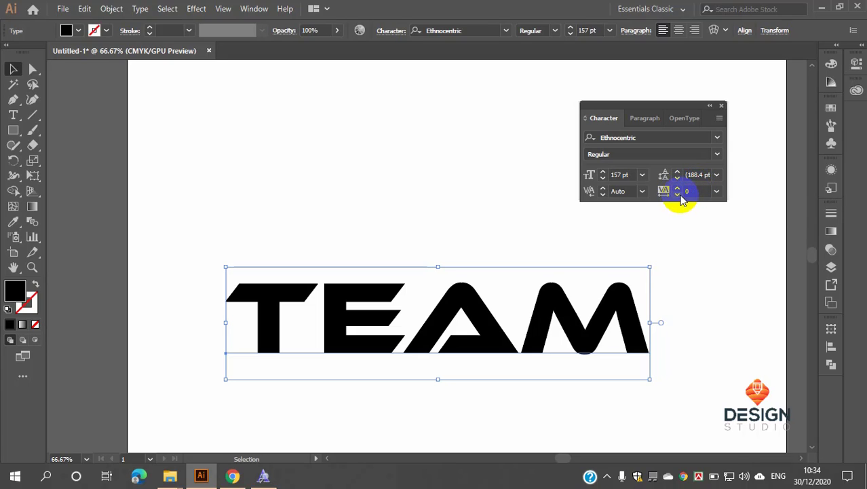
Step: Try tracking values of -620 and 40 on the TEAM text, reset it to 0 and deselect the text
left_click(678, 195)
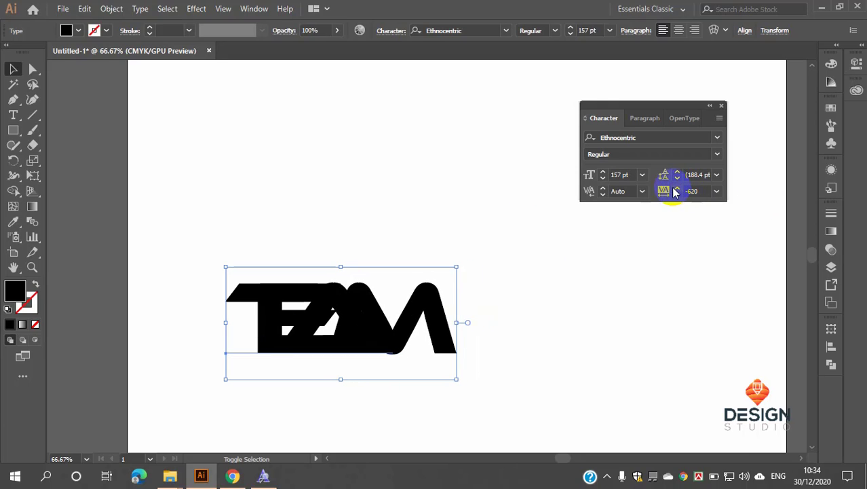
left_click(677, 189)
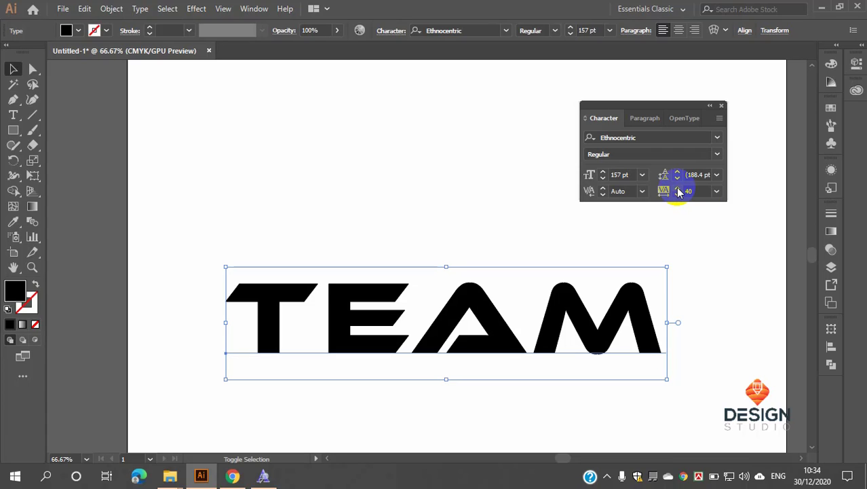
left_click(691, 191)
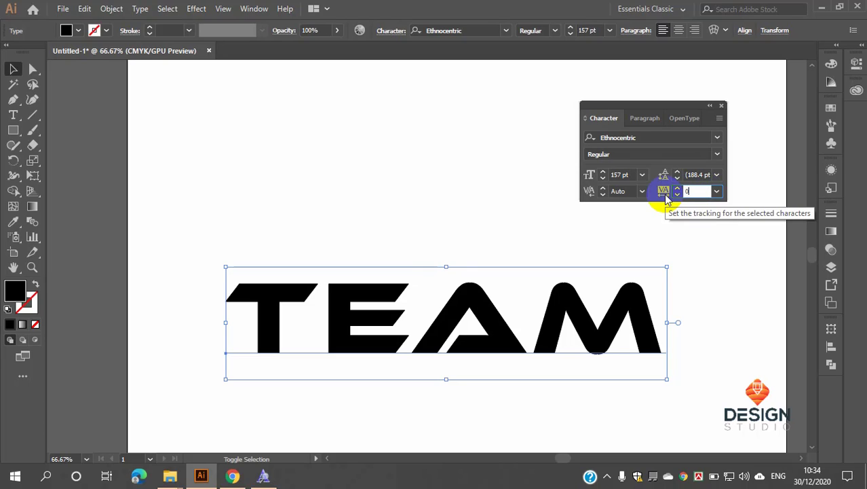
left_click(654, 173)
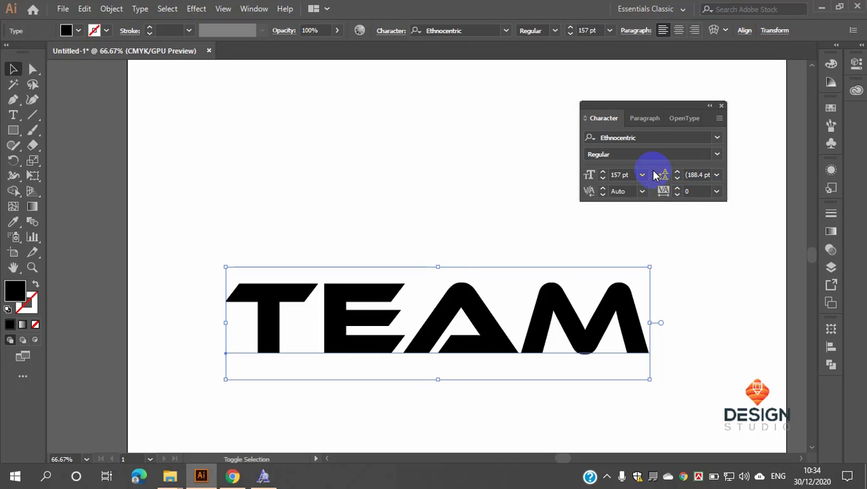
left_click(685, 206)
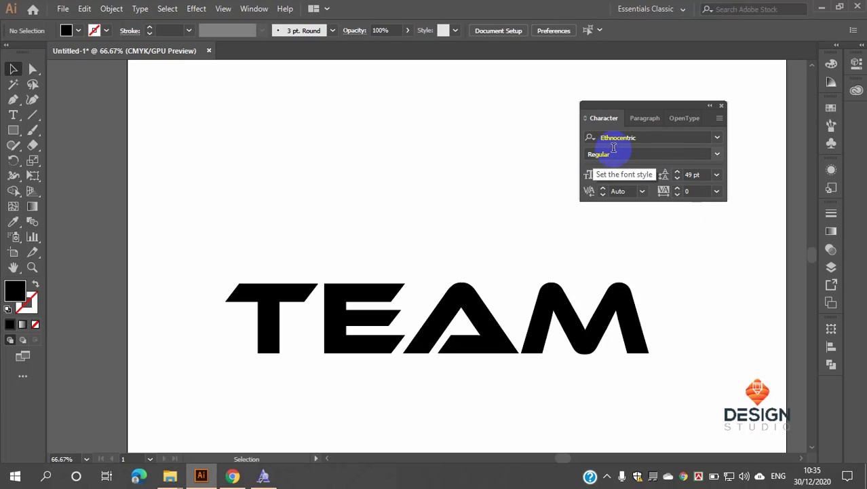
Step: Examine the font styles available for the Ethnocentric font, keeping the Regular style
left_click(718, 155)
left_click(606, 182)
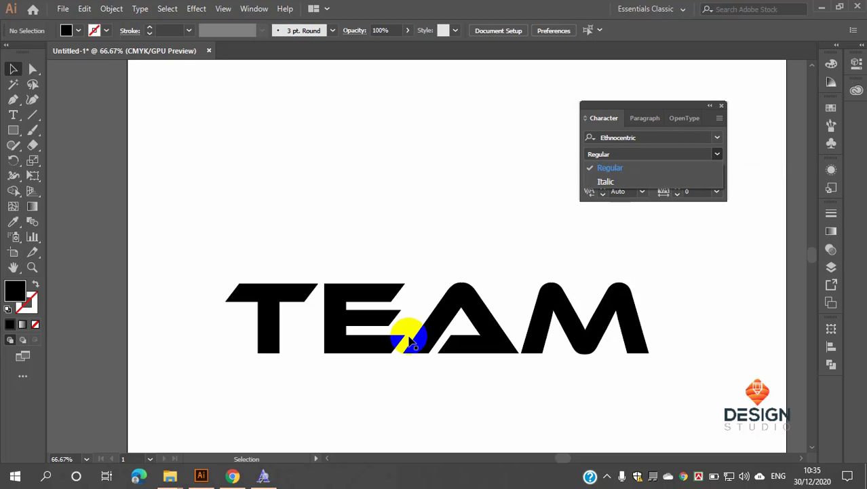
left_click(717, 154)
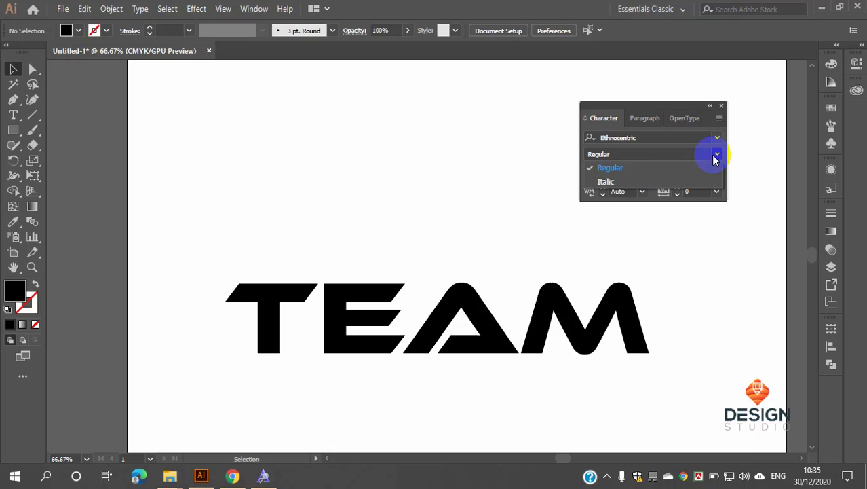
left_click(607, 182)
left_click(715, 154)
Step: Add a new Lorem ipsum placeholder text above TEAM and scale it down to about 51.4 pt
left_click(13, 117)
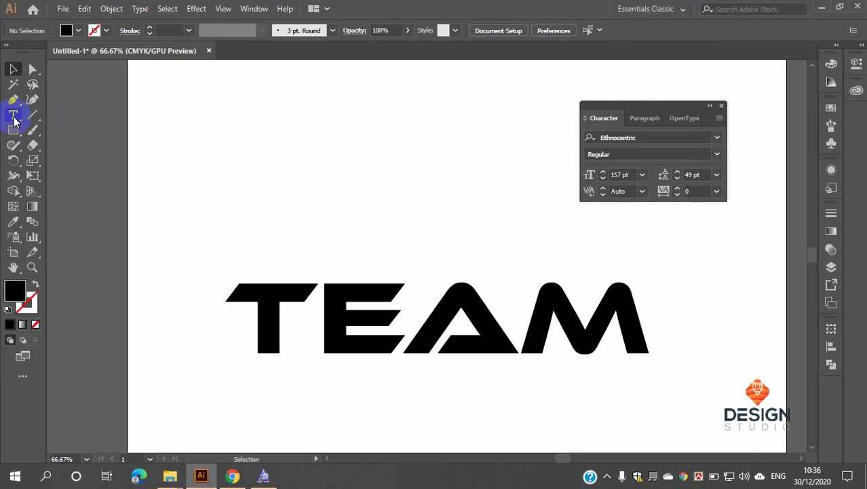
left_click(263, 145)
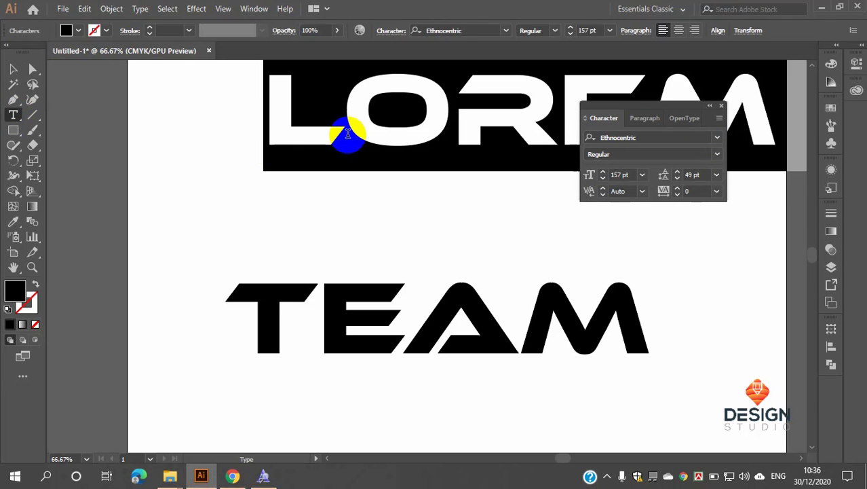
scroll(348, 133, "up", 1)
scroll(341, 141, "down", 3)
scroll(460, 166, "up", 2)
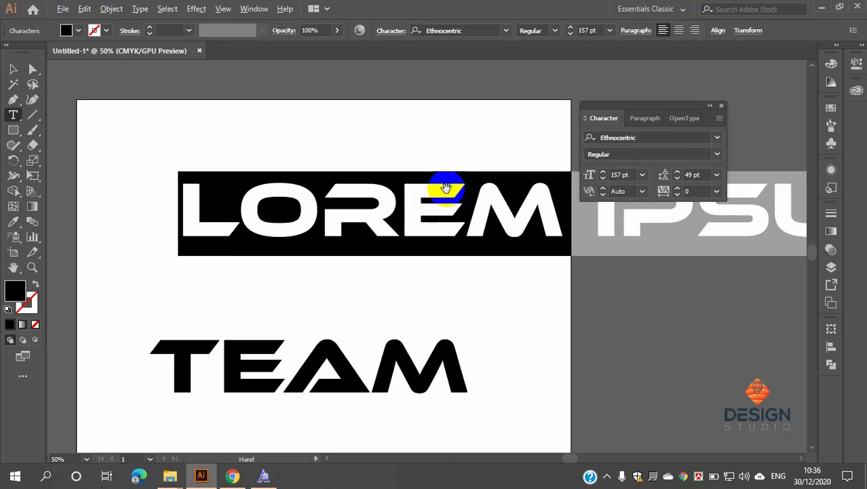
left_click(13, 68)
scroll(200, 150, "down", 2)
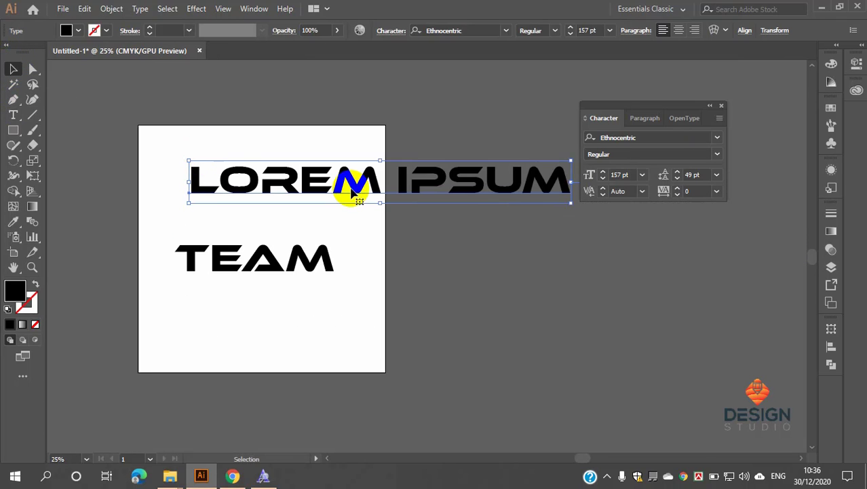
left_click_drag(568, 202, 314, 199)
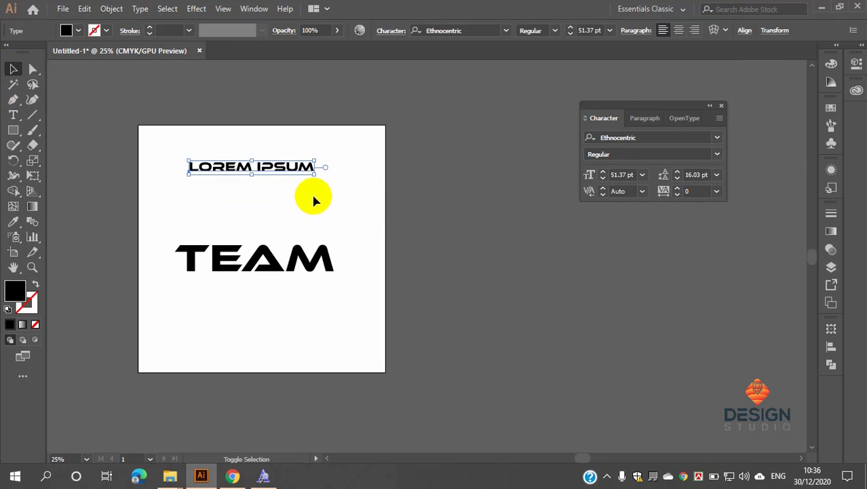
scroll(230, 149, "up", 4)
Step: Search the fonts for "nexa" and set the Lorem ipsum text in Nexa Bold
left_click(660, 136)
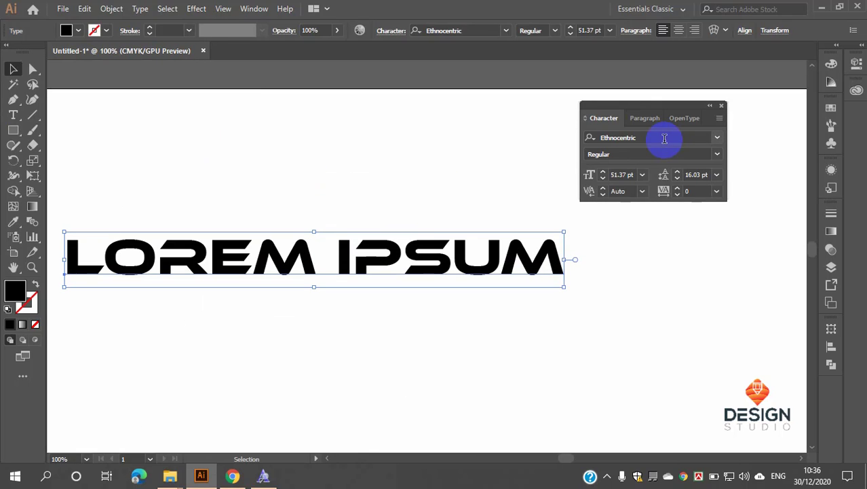
type("n")
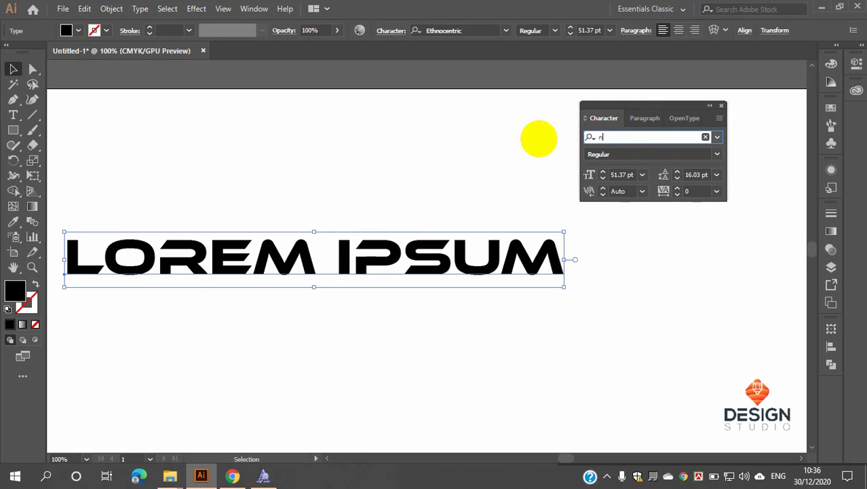
type("exa")
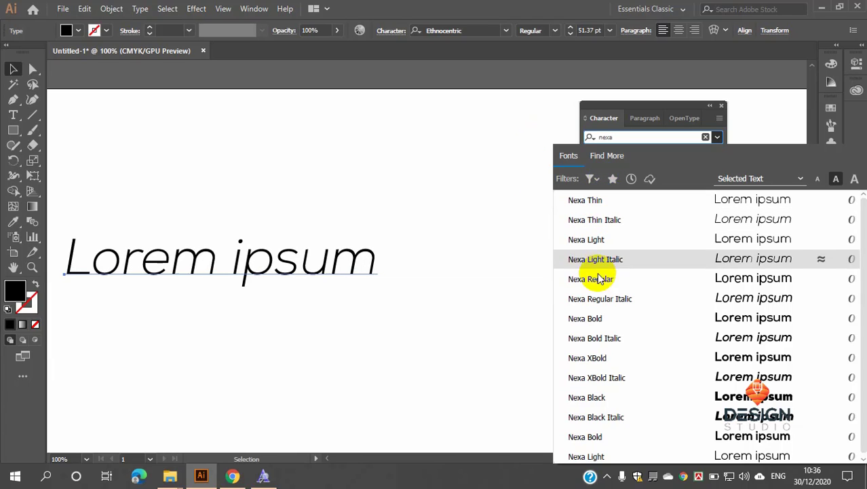
left_click(578, 318)
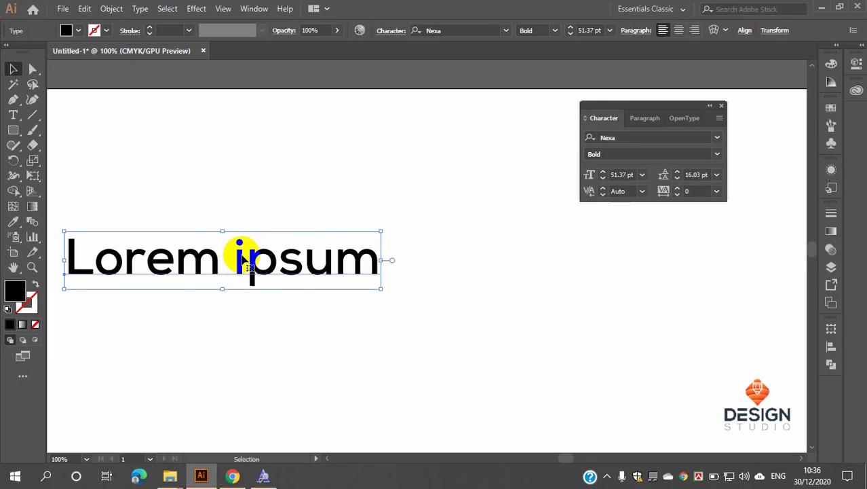
Step: Move the Lorem ipsum text toward the middle of the artboard and examine the available Nexa font styles, keeping Bold
left_click_drag(249, 261, 402, 257)
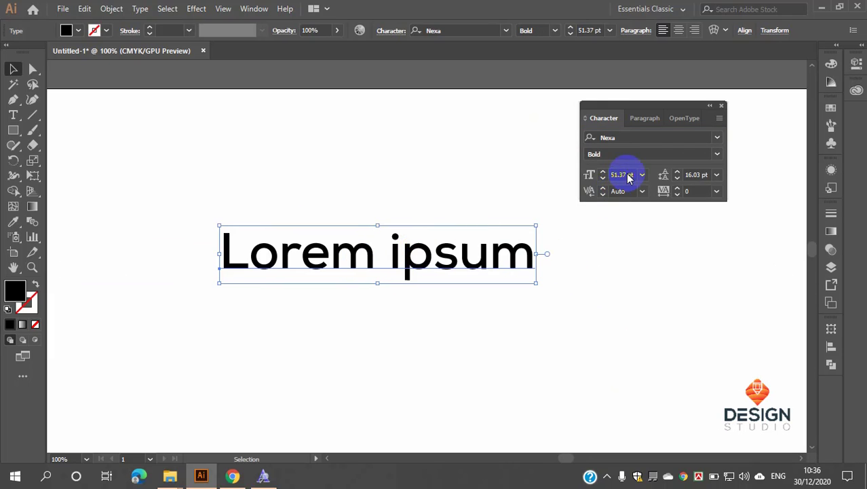
left_click(718, 155)
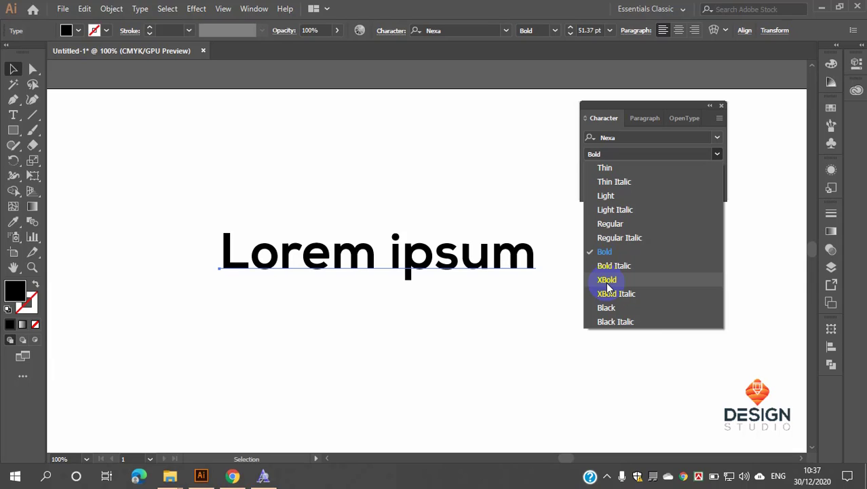
left_click(717, 154)
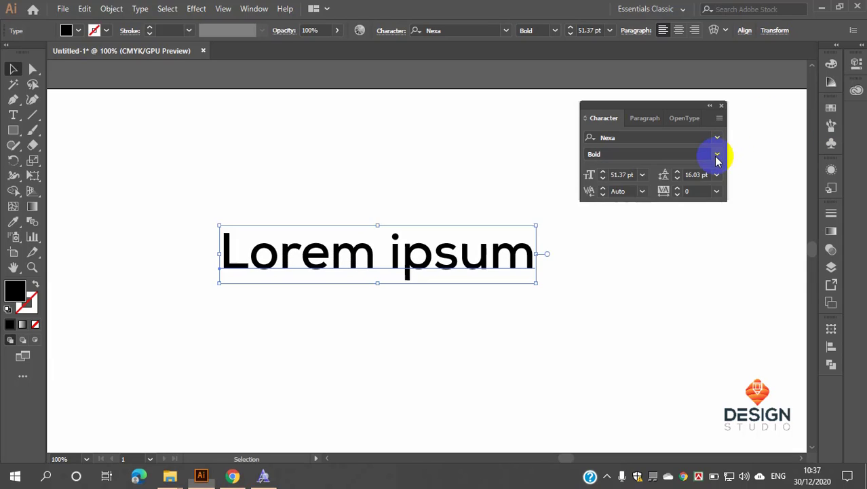
left_click(717, 156)
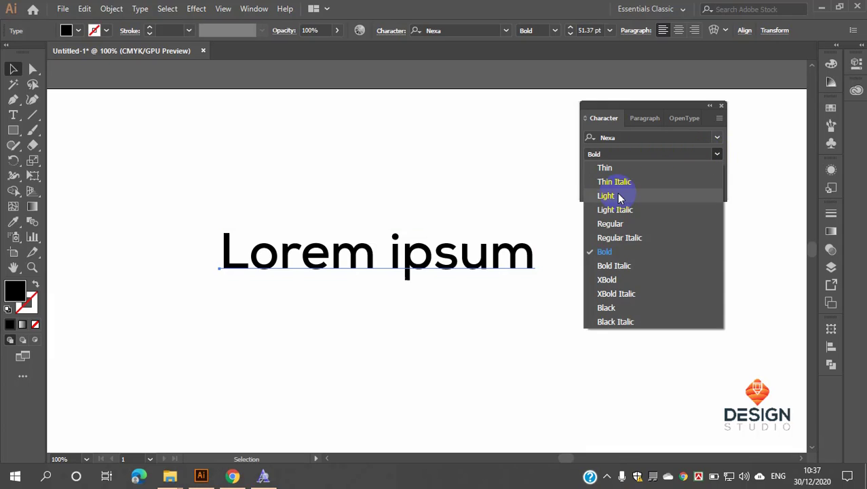
left_click(716, 158)
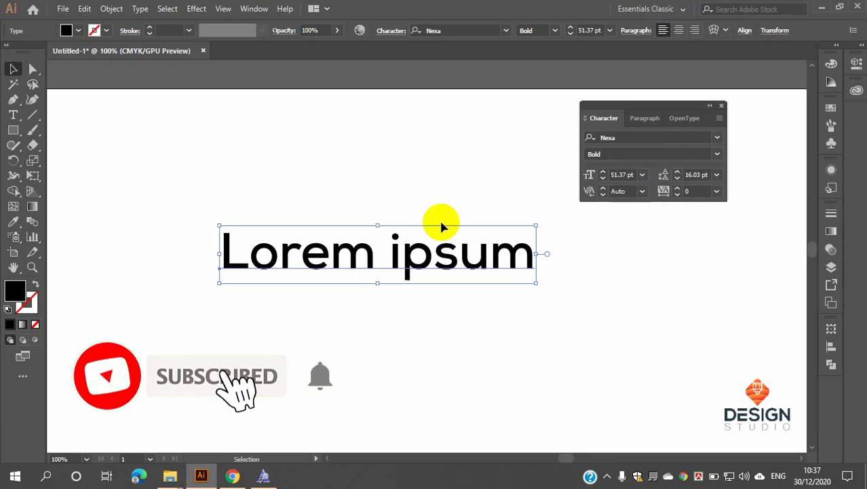
Step: Delete the Lorem ipsum placeholder text above TEAM
scroll(468, 217, "down", 2)
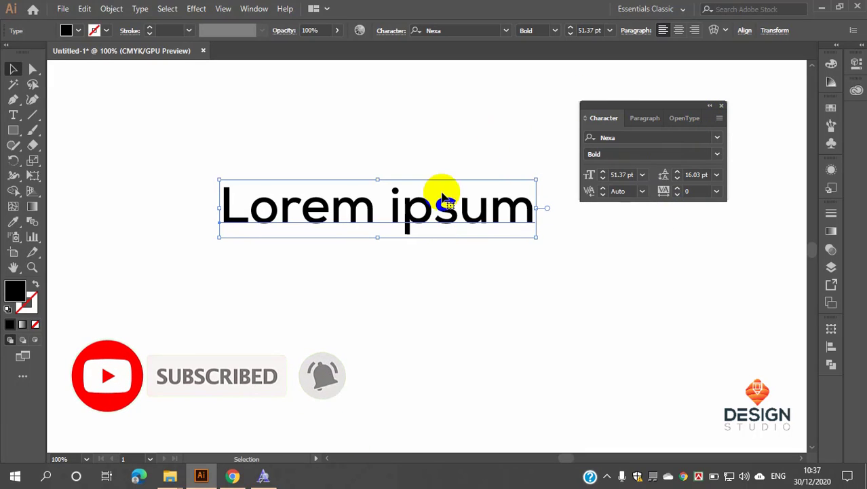
scroll(429, 215, "down", 2)
scroll(434, 238, "down", 2)
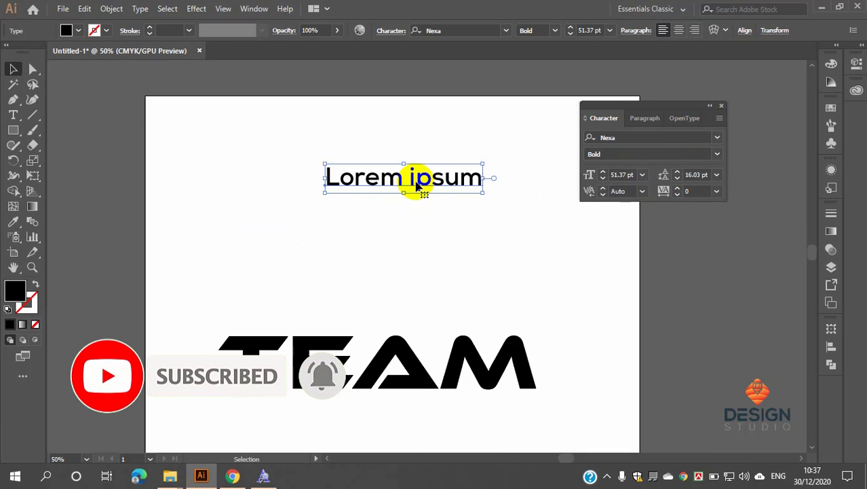
key("Delete")
Step: Select the TEAM text and hide the floating Character settings
left_click(367, 370)
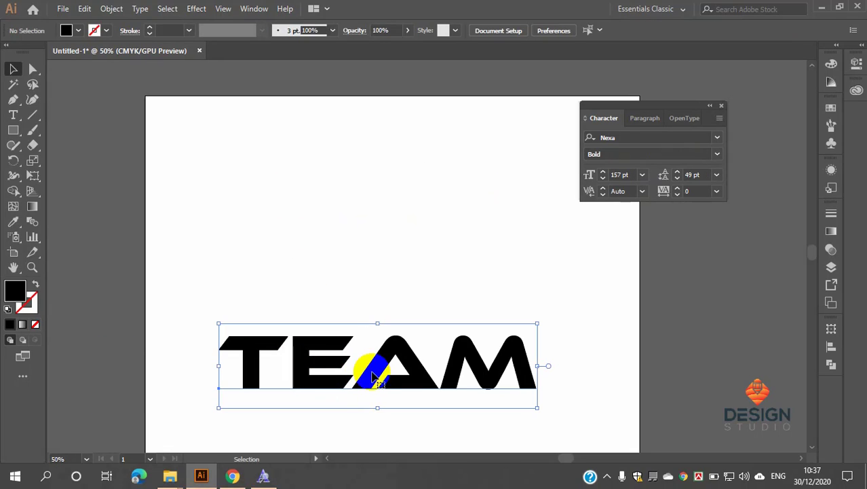
scroll(371, 387, "up", 1)
scroll(373, 378, "down", 7)
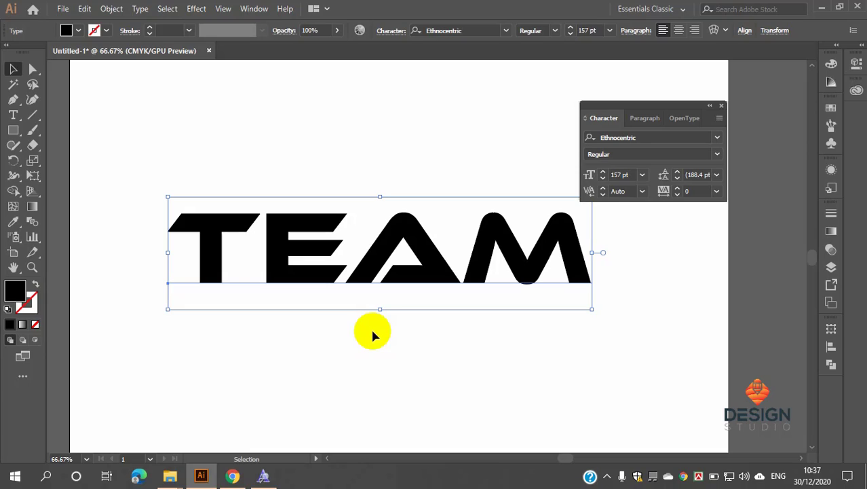
left_click(256, 9)
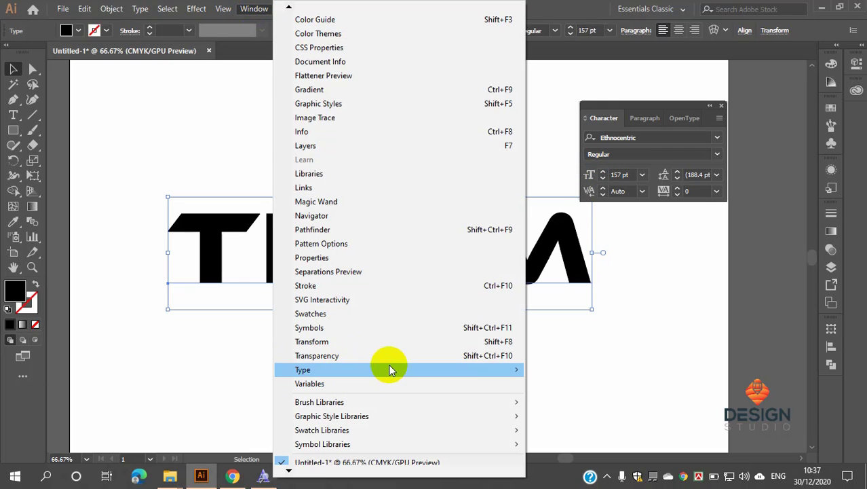
left_click(562, 370)
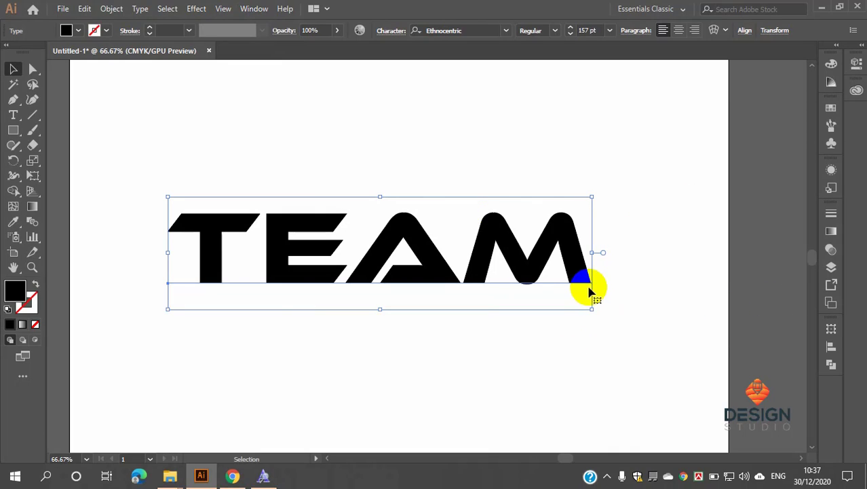
scroll(587, 289, "up", 1)
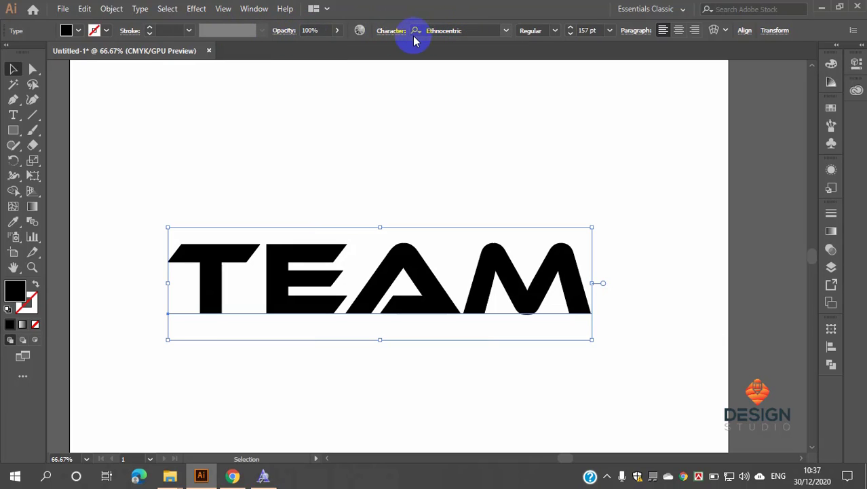
Step: Examine the font list and the Ethnocentric styles for the TEAM text, keeping Ethnocentric Regular
left_click(463, 195)
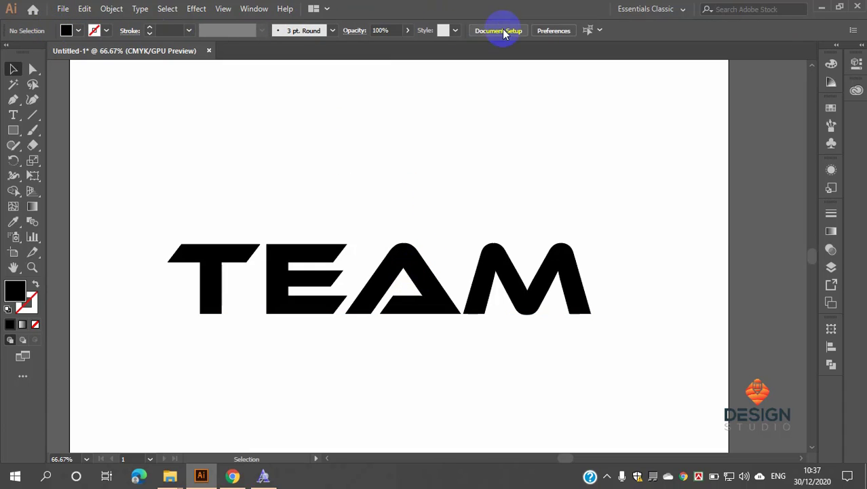
left_click(314, 248)
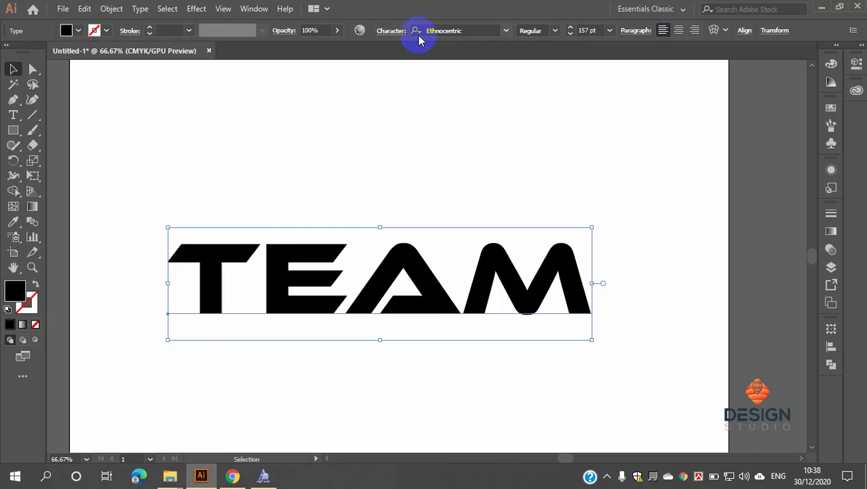
left_click(505, 30)
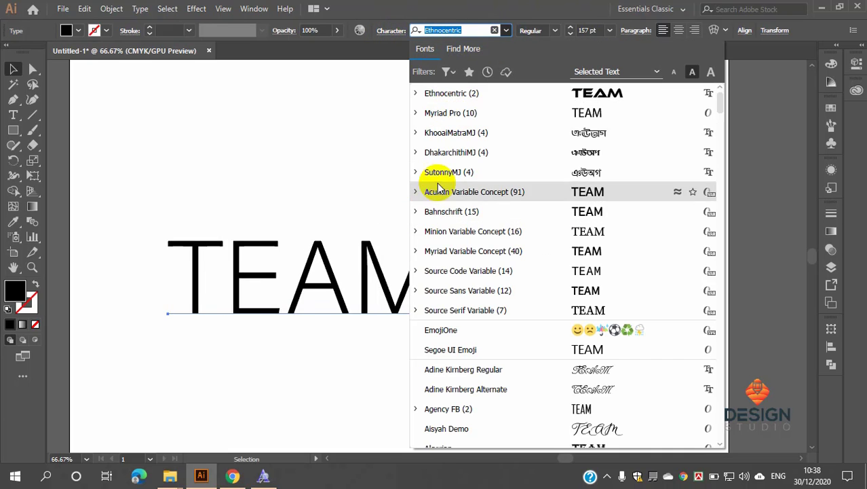
left_click(459, 91)
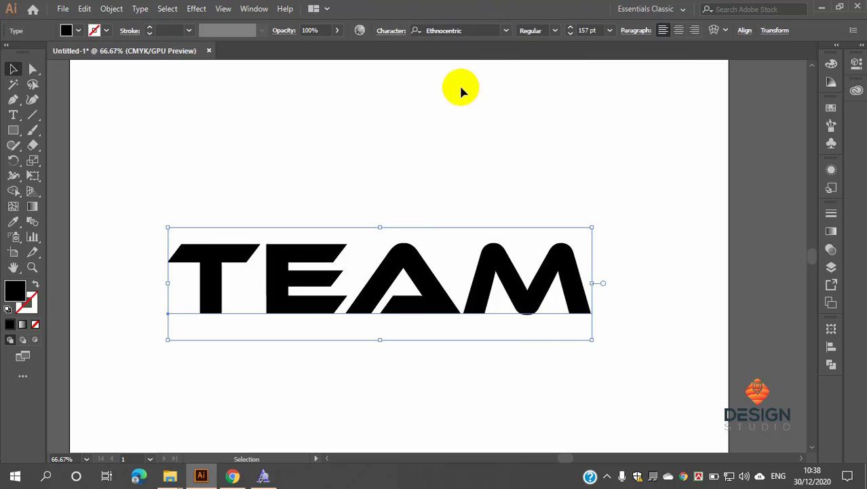
left_click(554, 30)
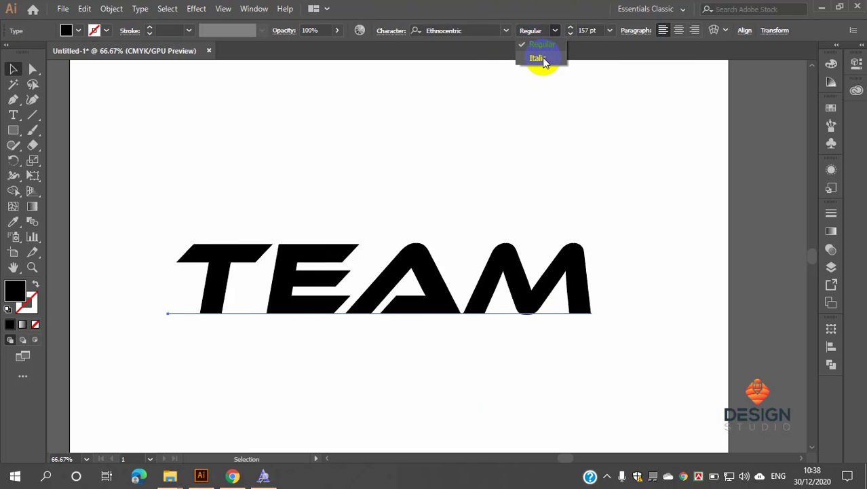
left_click(557, 31)
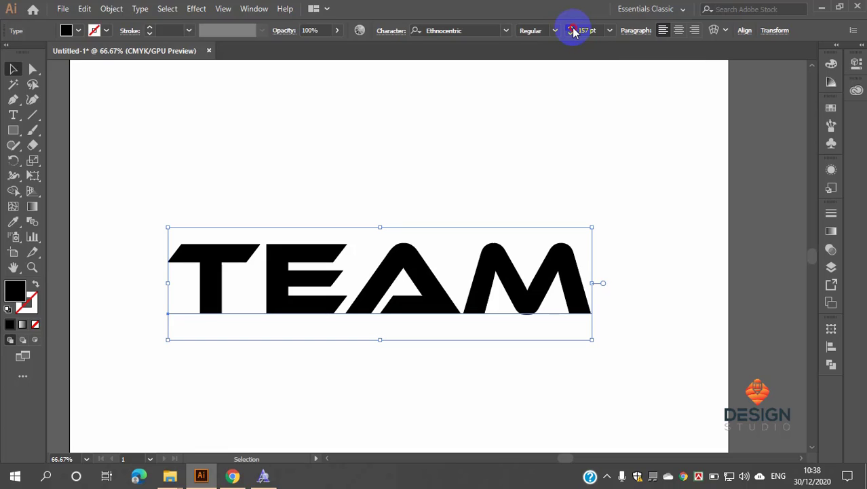
Step: Try a font size of 174 pt on the TEAM text, reduce it to 154 pt and reselect the text
left_click(573, 28)
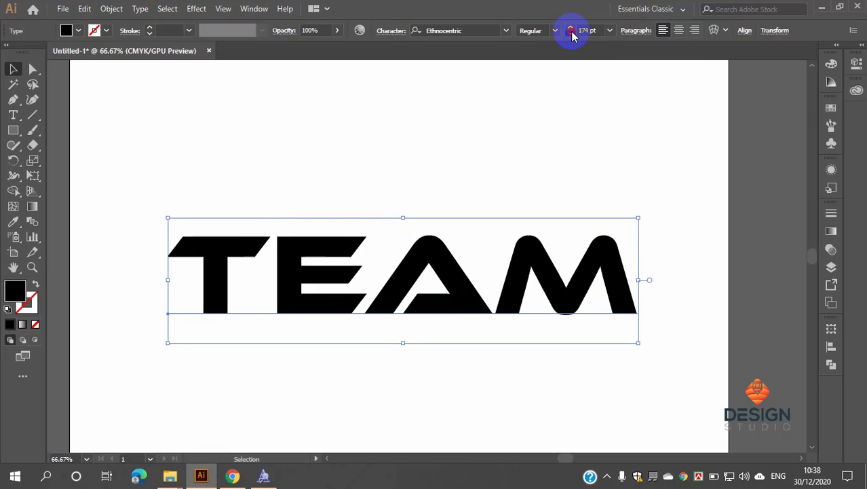
left_click(572, 33)
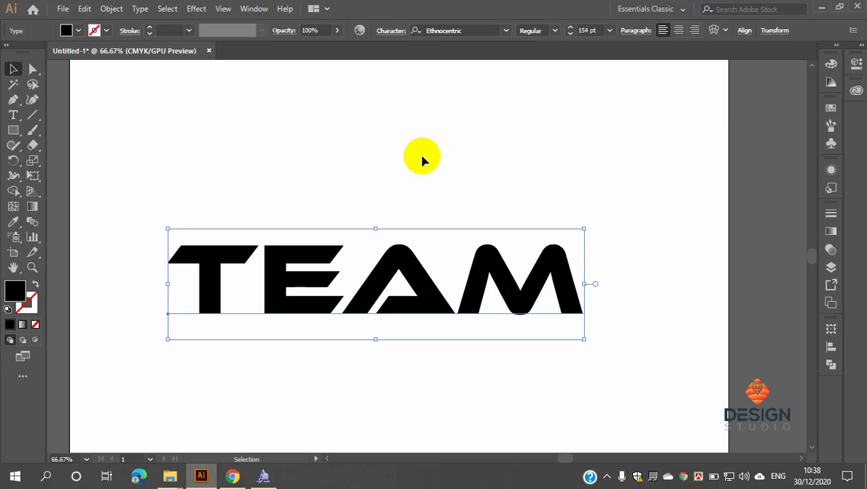
left_click(422, 156)
left_click(418, 268)
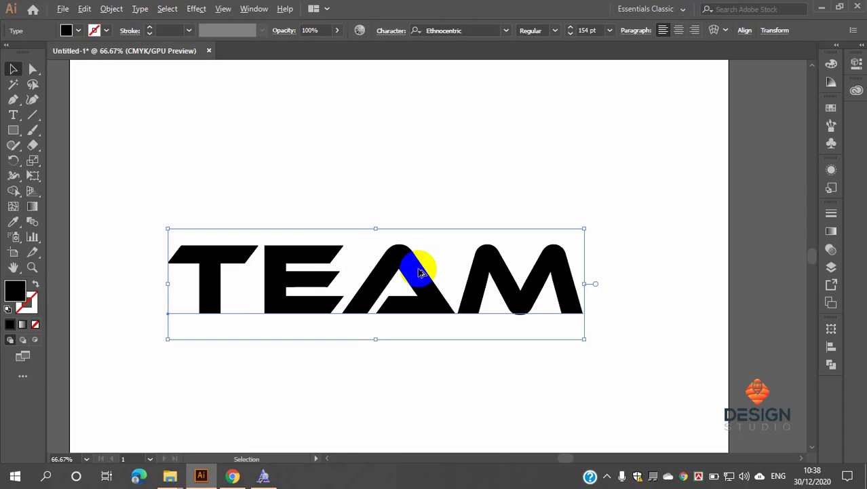
Step: Widen the letter spacing of TEAM until the M extends past the artboard's right edge
key("alt+Right")
key("alt+Right")
key("alt+Right")
key("alt+Right")
key("alt+Right")
key("alt+Right")
key("alt+Right")
key("alt+Right")
key("alt+Right")
key("alt+Right")
key("alt+Right")
key("alt+Right")
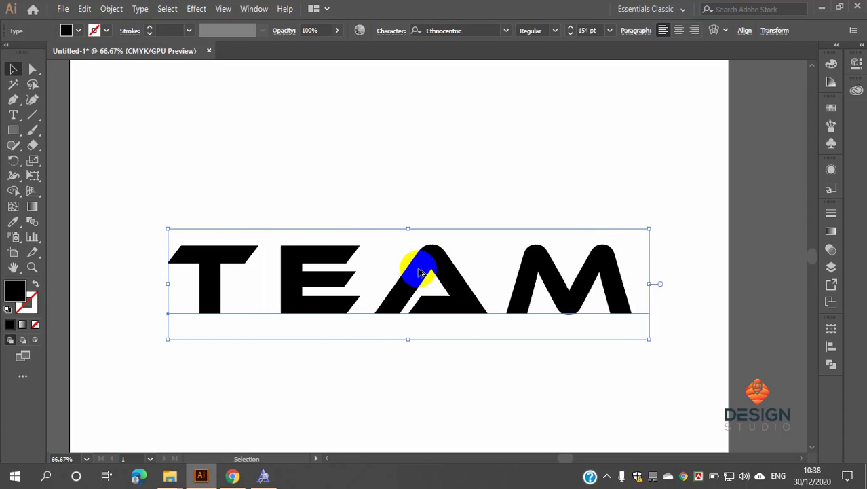
key("alt+Right")
key("alt+Right")
key("alt+Right")
key("alt+Right")
key("alt+Right")
key("alt+Right")
key("alt+Right")
key("alt+Right")
key("alt+Right")
key("alt+Right")
key("alt+Right")
key("alt+Right")
key("alt+Right")
key("alt+Right")
key("alt+Right")
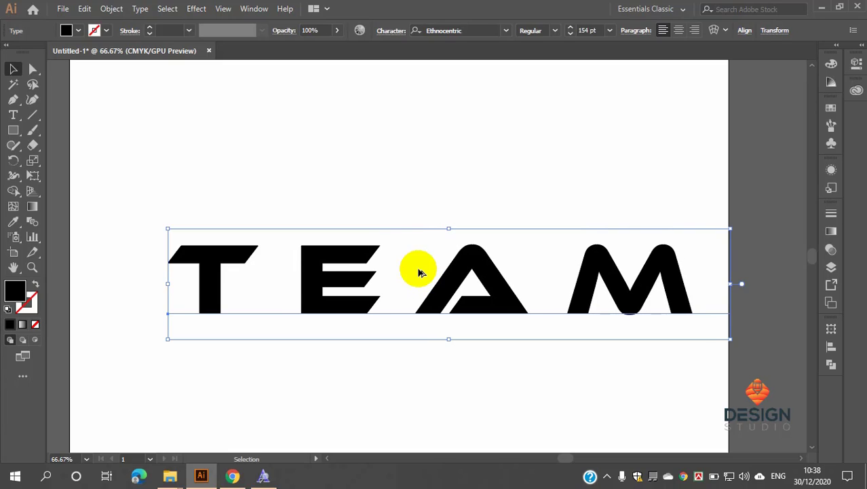
key("alt+Right")
key("alt+Right")
key("alt+Right")
key("alt+Right")
key("alt+Right")
key("alt+Right")
key("alt+Right")
key("alt+Right")
key("alt+Right")
key("alt+Right")
key("alt+Right")
key("alt+Right")
key("alt+Right")
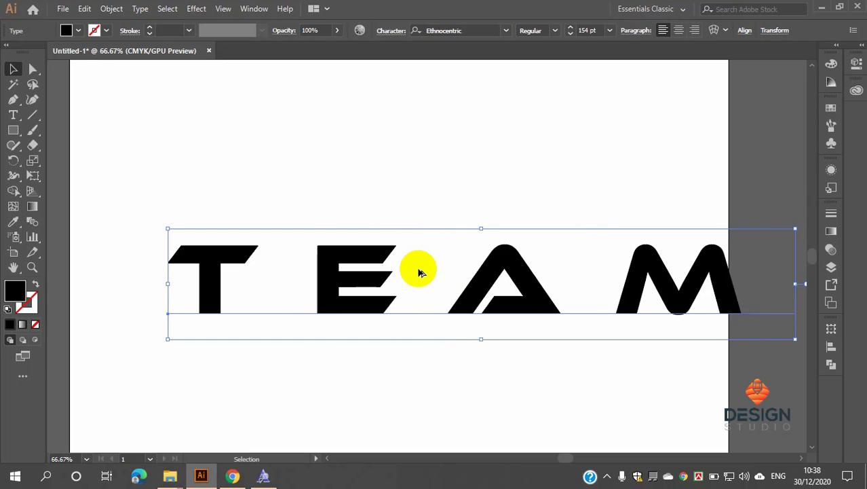
Step: Tighten the letter spacing of TEAM until neighbouring letters overlap
key("alt+Left")
key("alt+Left")
key("alt+Left")
key("alt+Left")
key("alt+Left")
key("alt+Left")
key("alt+Left")
key("alt+Left")
key("alt+Left")
key("alt+Left")
key("alt+Left")
key("alt+Left")
key("alt+Left")
key("alt+Left")
key("alt+Left")
key("alt+Left")
key("alt+Left")
key("alt+Left")
key("alt+Left")
key("alt+Left")
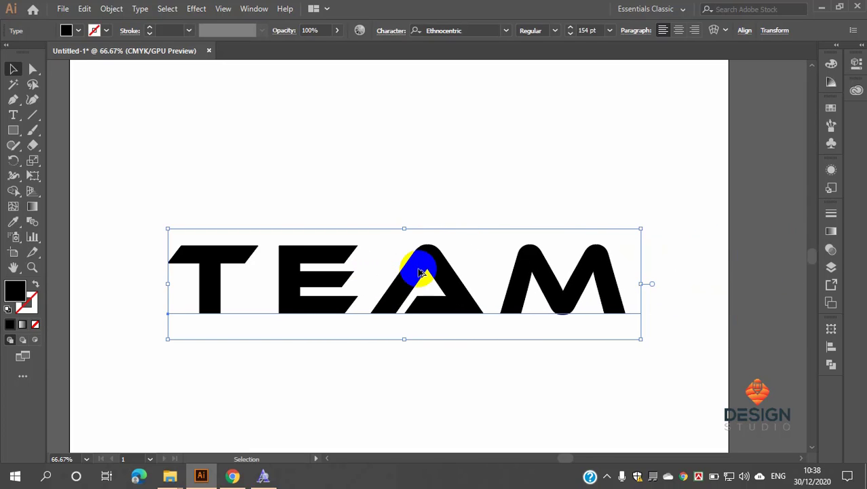
key("alt+Left")
key("alt+Left")
key("alt+Left")
key("alt+Left")
key("alt+Left")
key("alt+Left")
key("alt+Left")
key("alt+Left")
key("alt+Left")
key("alt+Left")
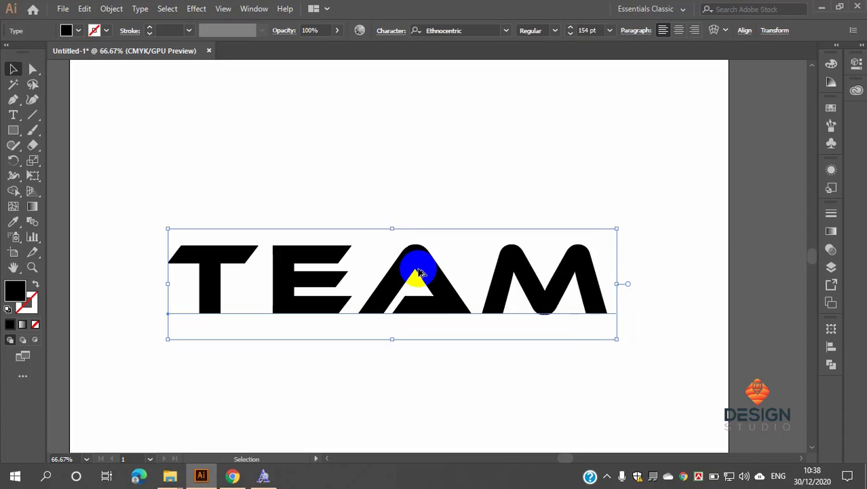
key("alt+Left")
key("alt+Left")
key("alt+Left")
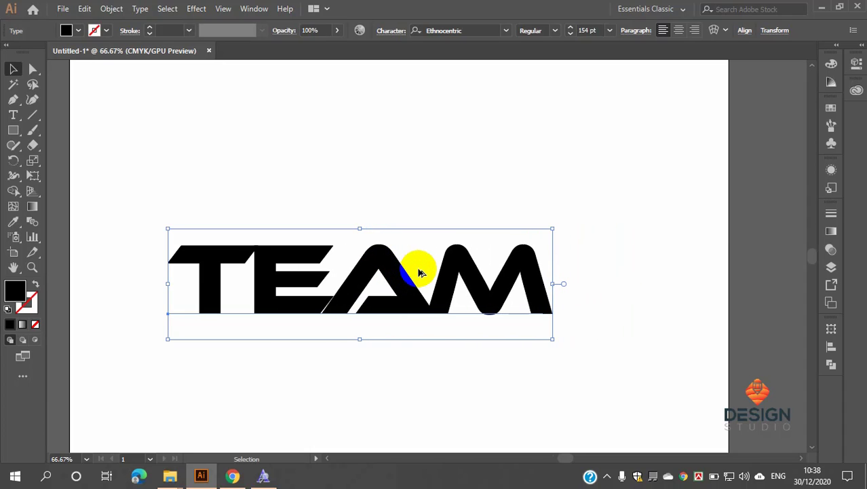
key("alt+Left")
key("alt+Left")
key("alt+Left")
key("alt+Left")
key("alt+Left")
key("alt+Left")
key("alt+Left")
key("alt+Left")
key("alt+Left")
key("alt+Left")
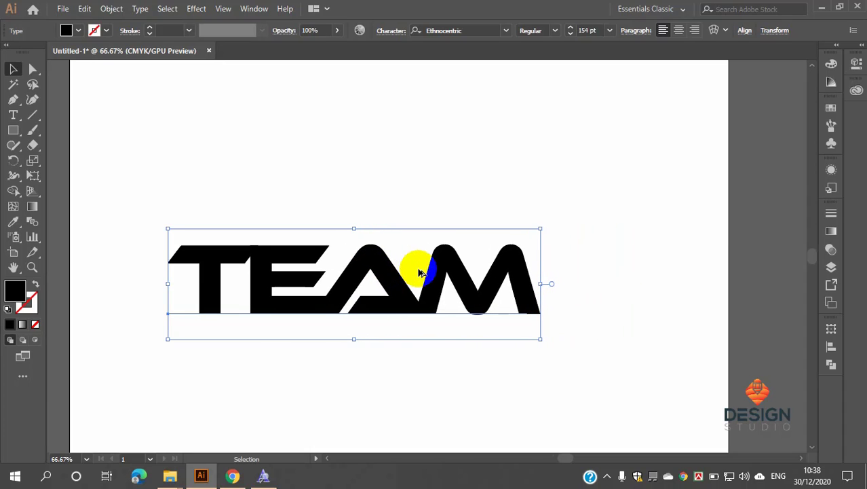
key("alt+Right")
key("alt+Right")
key("alt+Right")
key("alt+Right")
key("alt+Right")
key("alt+Right")
key("alt+Right")
key("alt+Right")
key("alt+Right")
key("alt+Right")
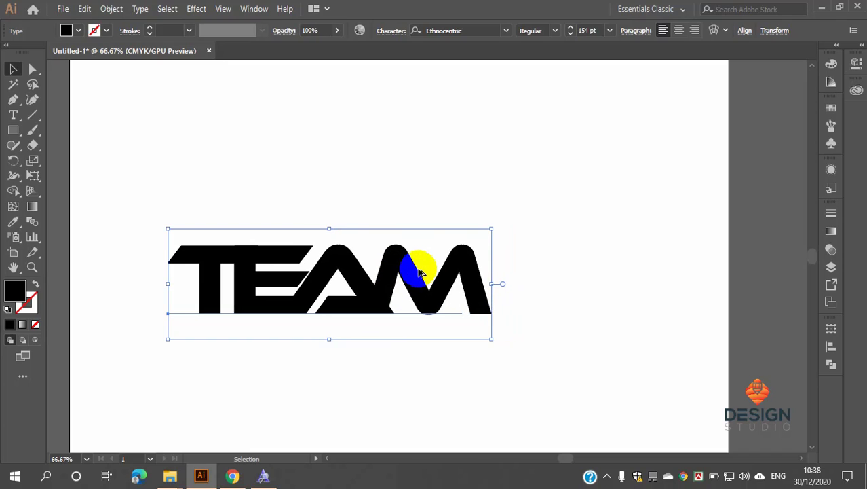
Step: Widen the letter spacing of TEAM again until there are clear gaps between all letters
key("alt+Right")
key("alt+Right")
key("alt+Right")
key("alt+Right")
key("alt+Right")
key("alt+Right")
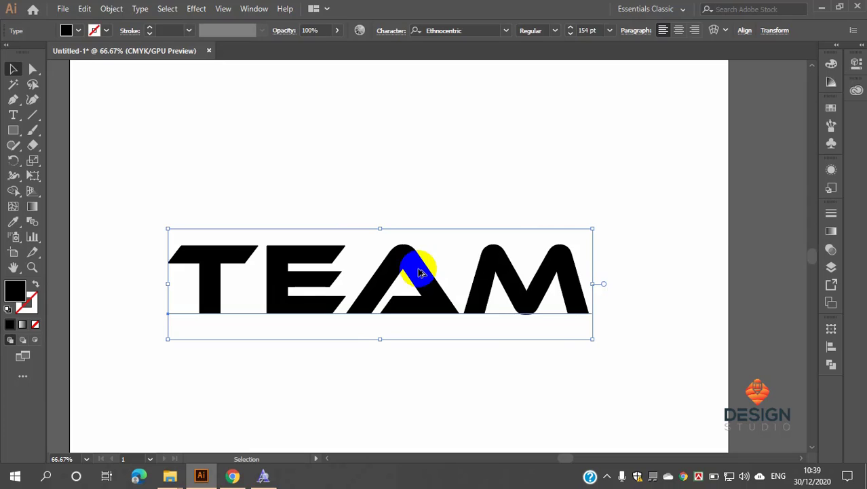
key("alt+Right")
key("alt+Right")
key("alt+Right")
key("alt+Right")
key("alt+Right")
key("alt+Right")
key("alt+Right")
key("alt+Right")
key("alt+Right")
key("alt+Right")
key("alt+Right")
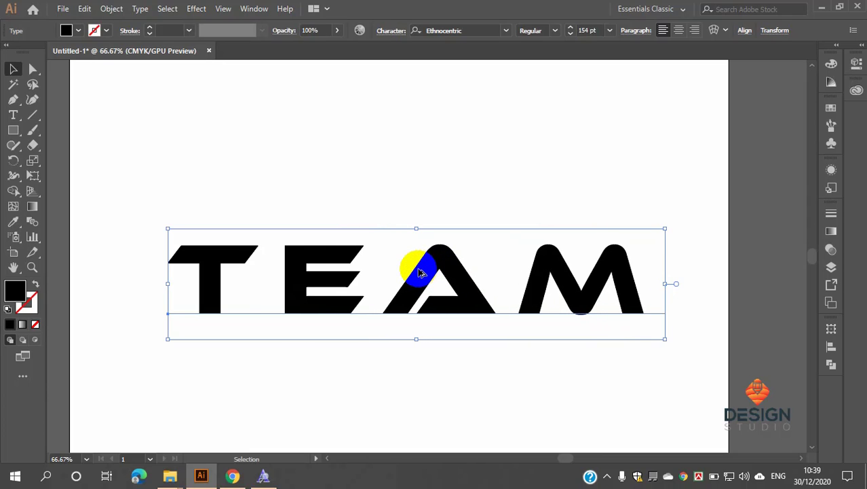
Step: Reduce the letter spacing of TEAM back to its original tight setting
key("alt+Left")
key("alt+Left")
key("alt+Left")
key("alt+Left")
key("alt+Left")
key("alt+Left")
key("alt+Left")
key("alt+Left")
key("alt+Left")
key("alt+Left")
key("alt+Left")
key("alt+Left")
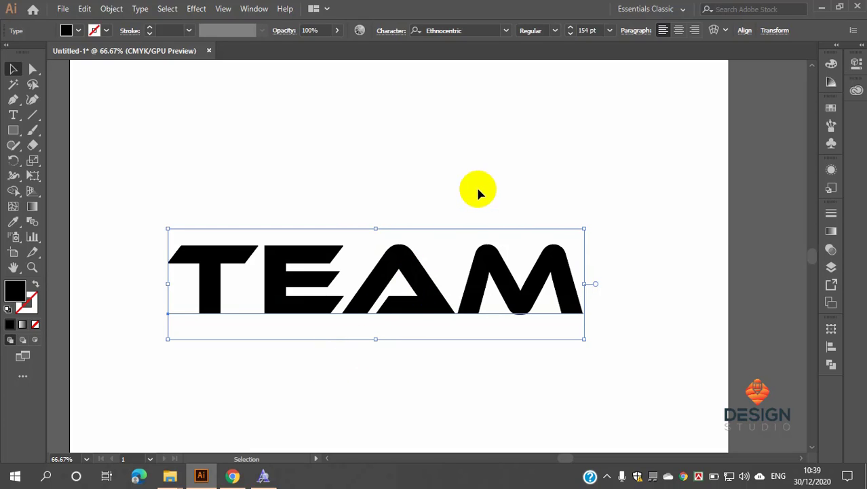
Step: Widen the letter spacing of the TEAM text slightly so the letters sit a little further apart
key("alt+Right")
key("alt+Right")
key("alt+Right")
key("alt+Right")
key("alt+Right")
key("alt+Right")
key("alt+Right")
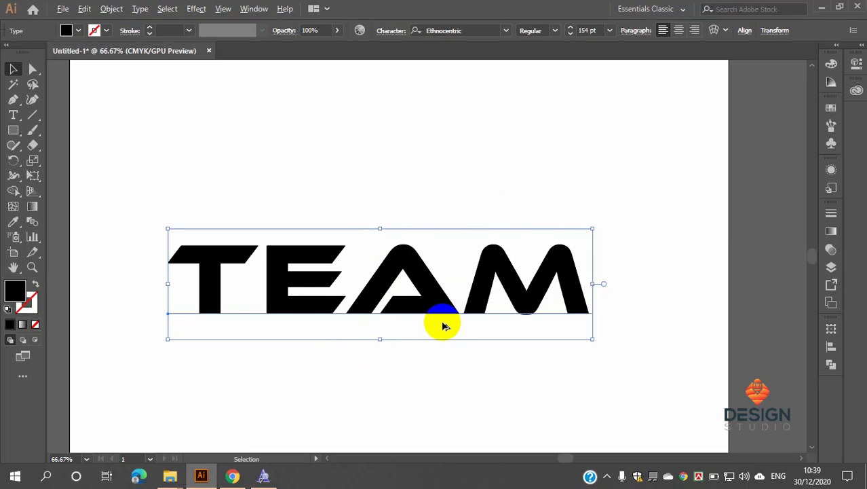
Step: Tighten the letter spacing of the TEAM text until the A and M touch
key("alt+Left")
key("alt+Left")
key("alt+Left")
key("alt+Left")
key("alt+Left")
key("alt+Left")
key("alt+Left")
key("alt+Left")
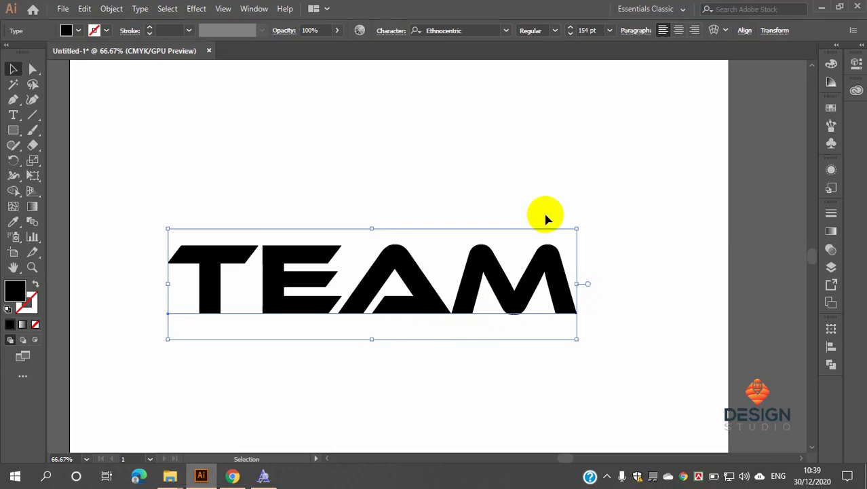
Step: Set the tracking of the TEAM text to 0 in the character settings
left_click(255, 10)
mouse_move(355, 371)
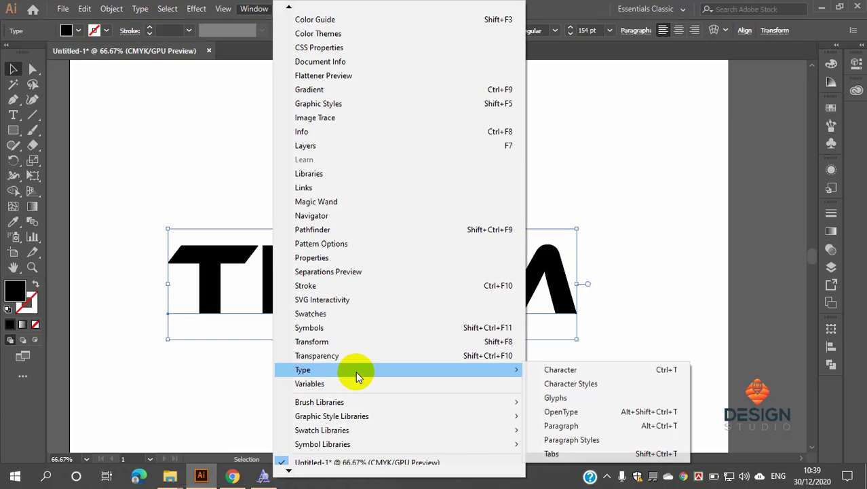
left_click(587, 370)
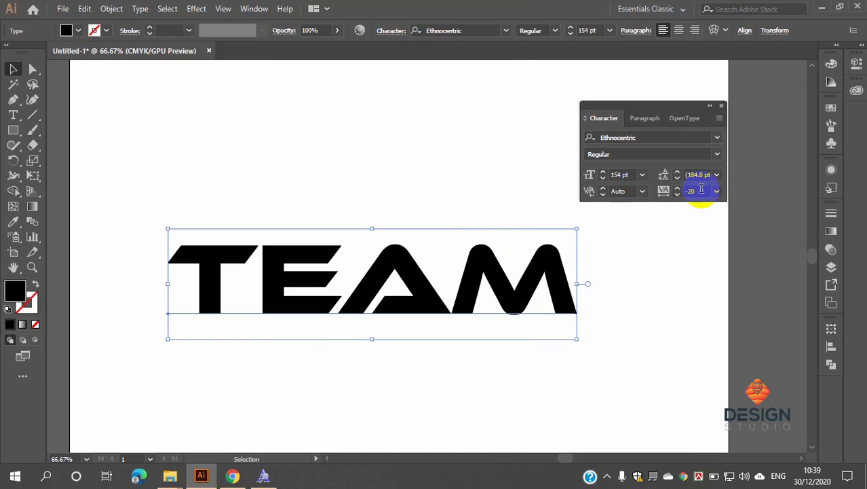
left_click_drag(700, 192, 675, 195)
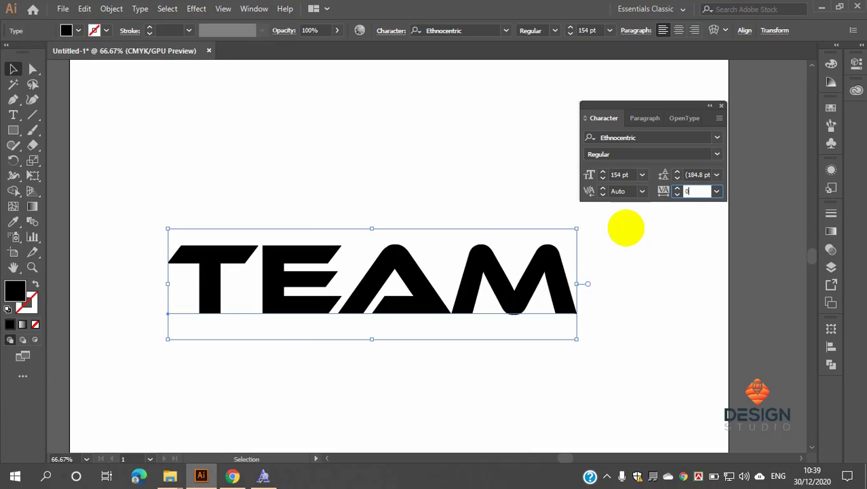
left_click(661, 283)
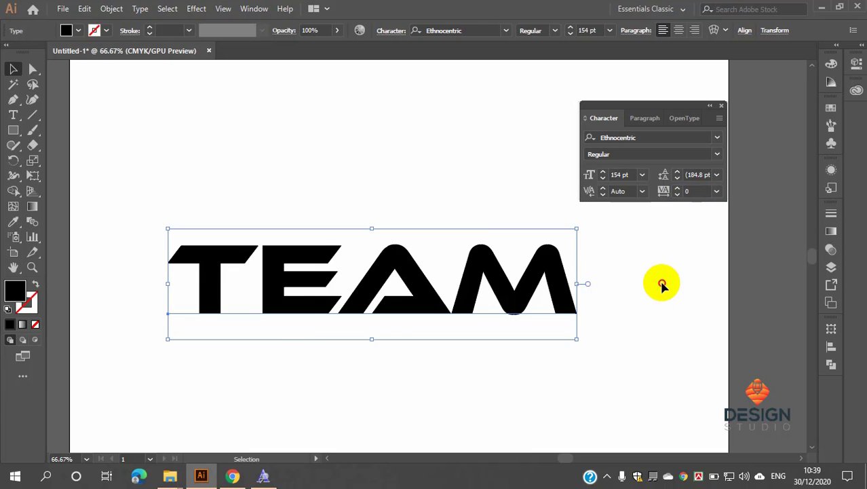
Step: Dock the floating Character panel group into the collapsed icon strip and check that it expands and collapses there
left_click(710, 106)
left_click(590, 110)
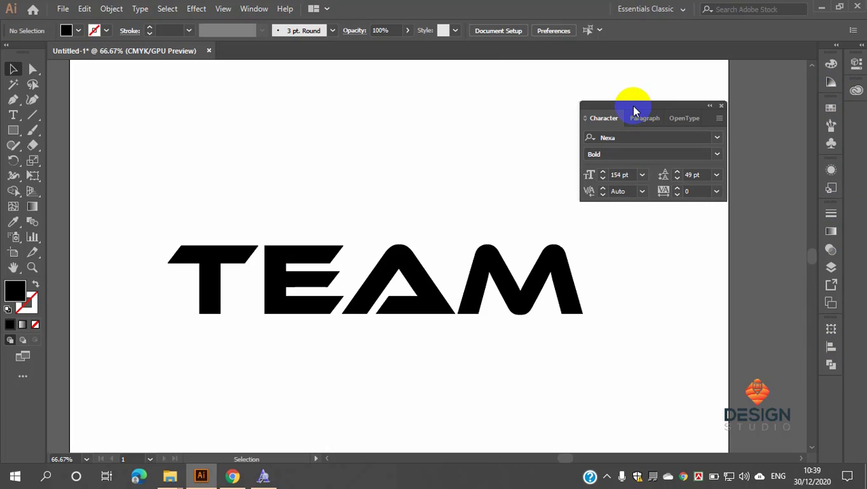
left_click_drag(635, 111, 747, 357)
left_click_drag(809, 401, 833, 390)
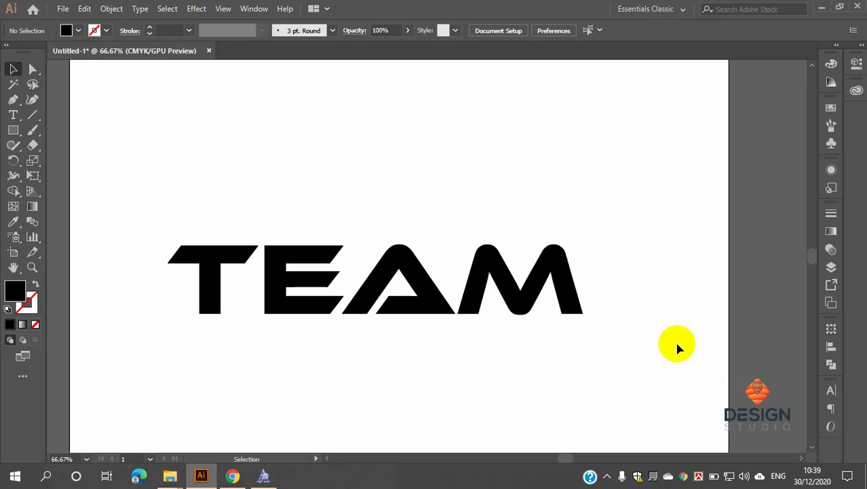
left_click(832, 393)
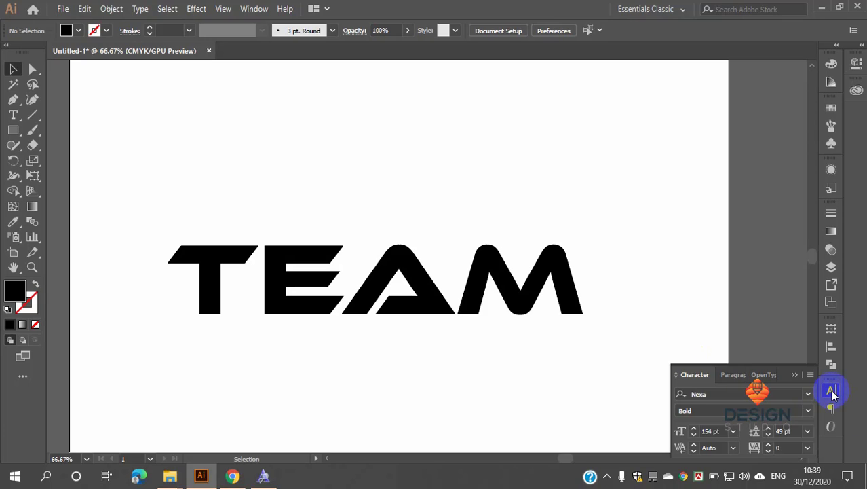
left_click(832, 393)
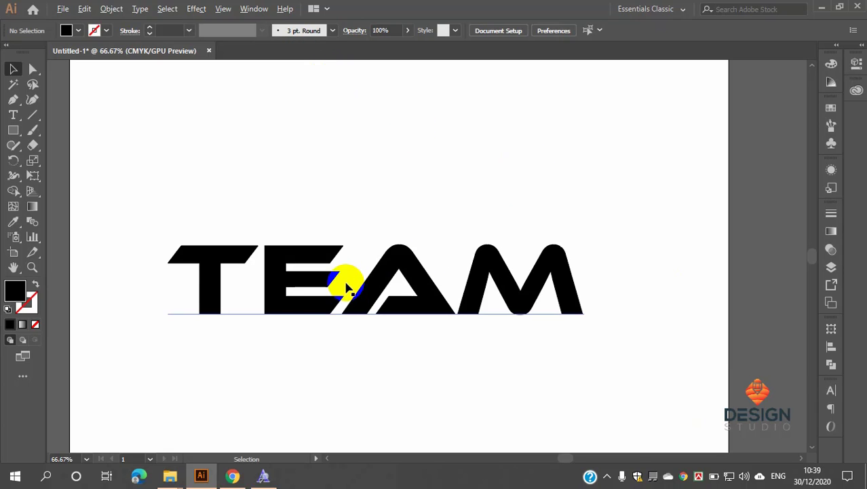
Step: Move the TEAM text up toward the middle of the artboard and deselect it
scroll(345, 282, "down", 2)
scroll(345, 283, "up", 3)
scroll(345, 282, "down", 2)
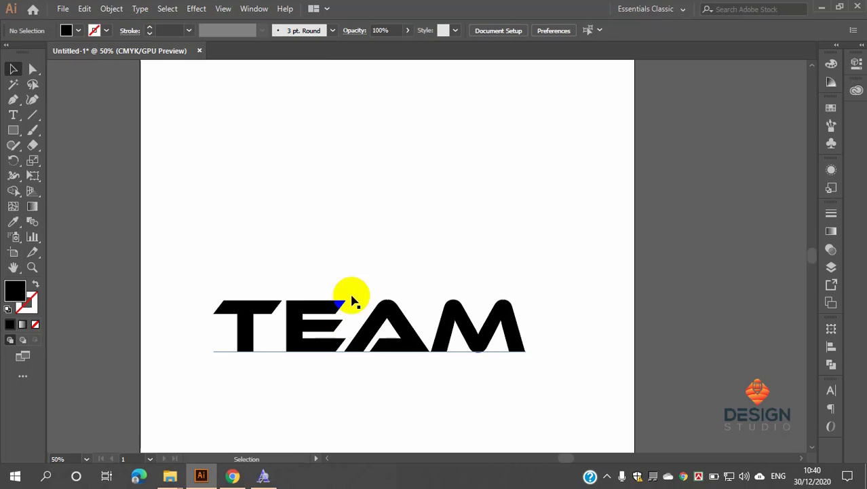
left_click_drag(361, 322, 376, 249)
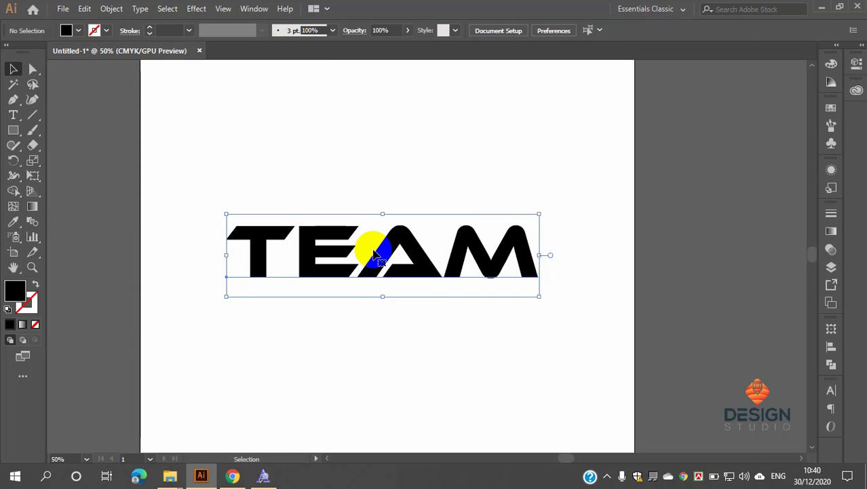
scroll(374, 253, "up", 2)
scroll(374, 253, "down", 1)
left_click(429, 182)
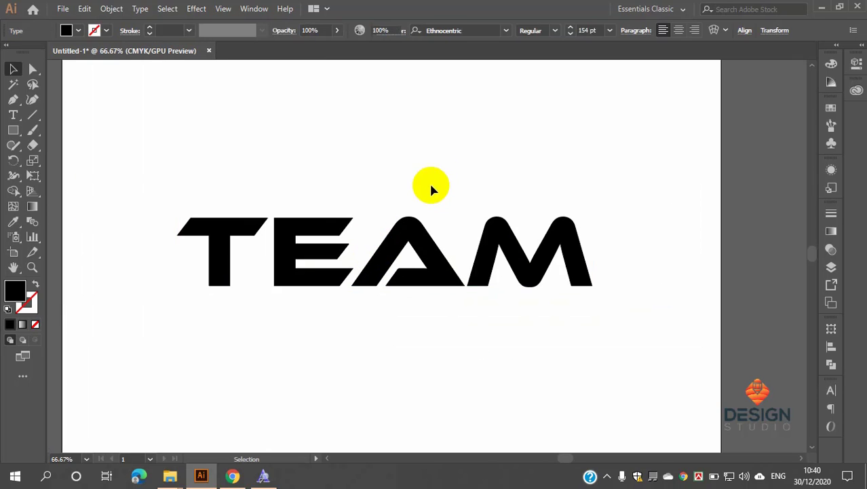
Step: Try converting the TEAM text to outlines, and undo the conversion
left_click(405, 252)
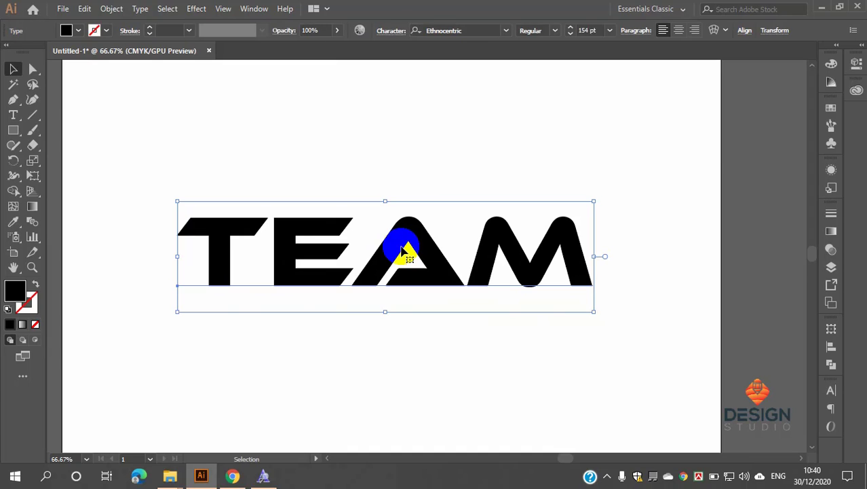
right_click(401, 248)
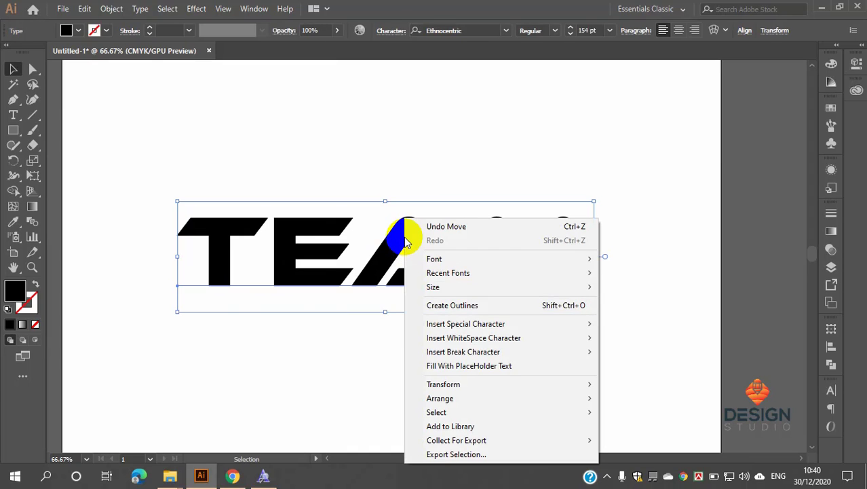
left_click(449, 306)
left_click(448, 160)
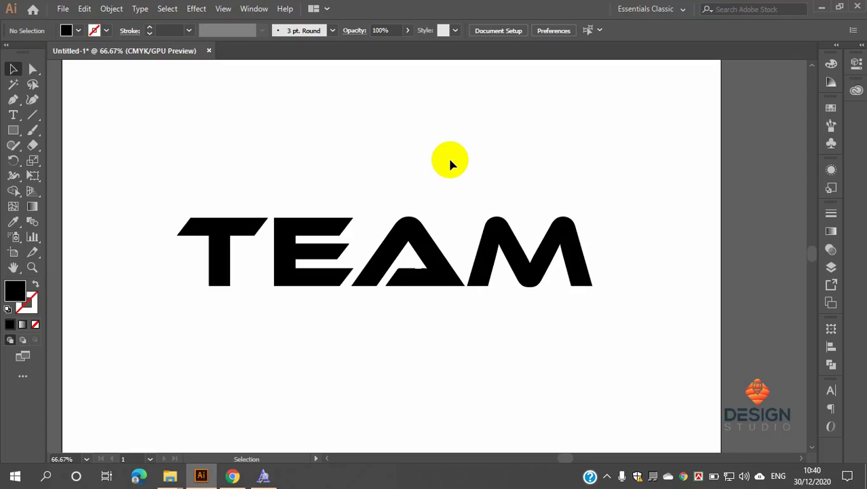
key("ctrl+z")
key("ctrl+z")
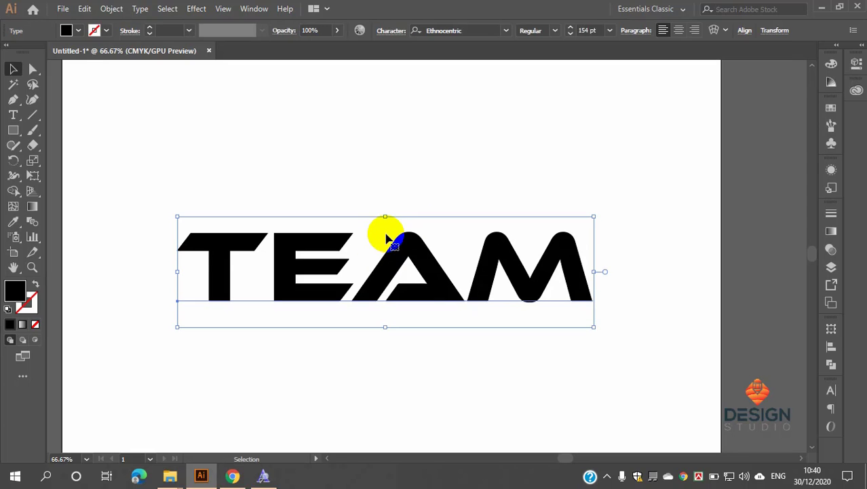
Step: Try placing a duplicate of the TEAM text straight above the original, and undo it
left_click_drag(389, 268, 389, 139)
key("ctrl+z")
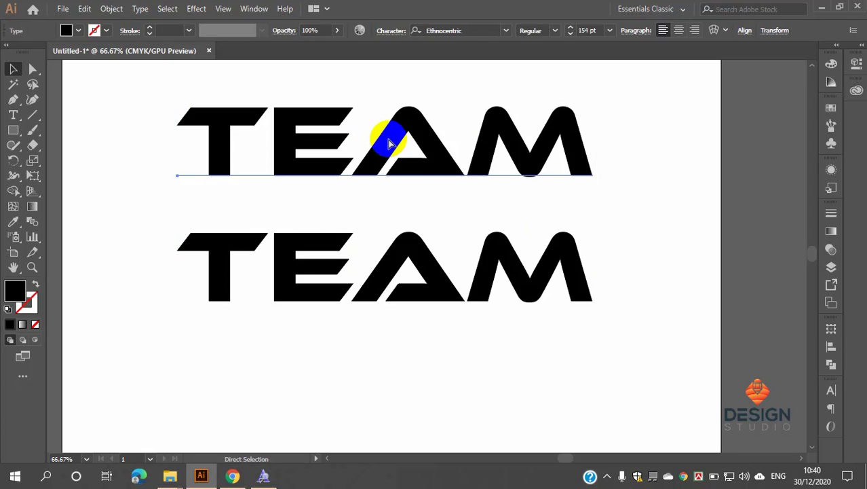
left_click(422, 157)
left_click(397, 268)
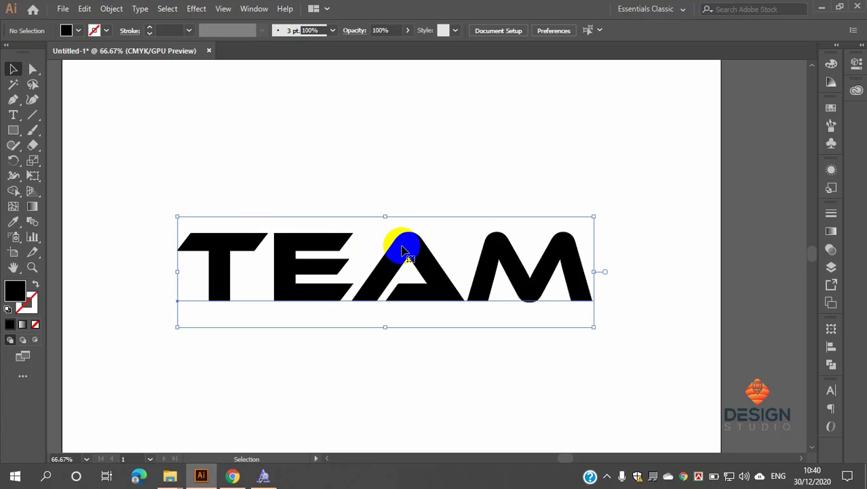
left_click_drag(399, 245, 403, 260)
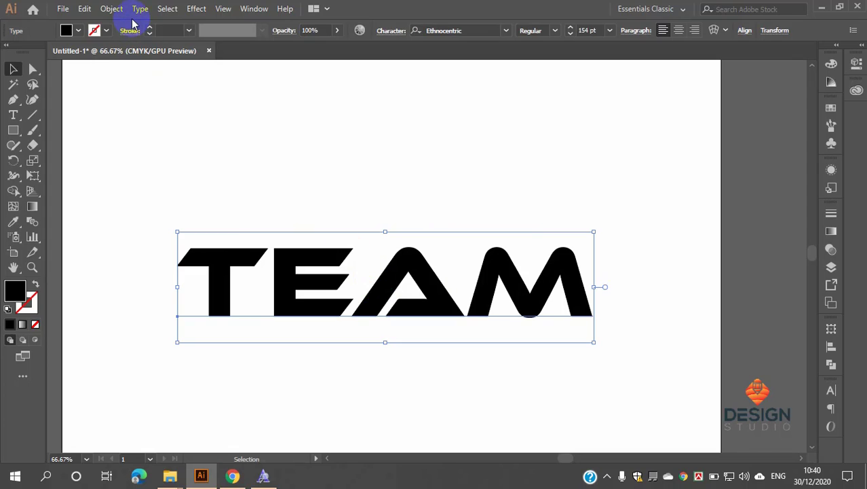
Step: Copy and paste the TEAM text, and align the pasted copy directly above the original
left_click(112, 9)
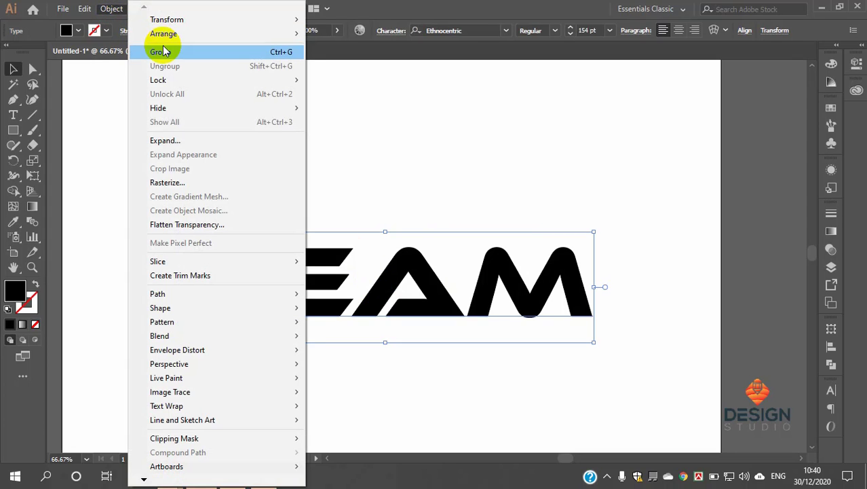
left_click(84, 9)
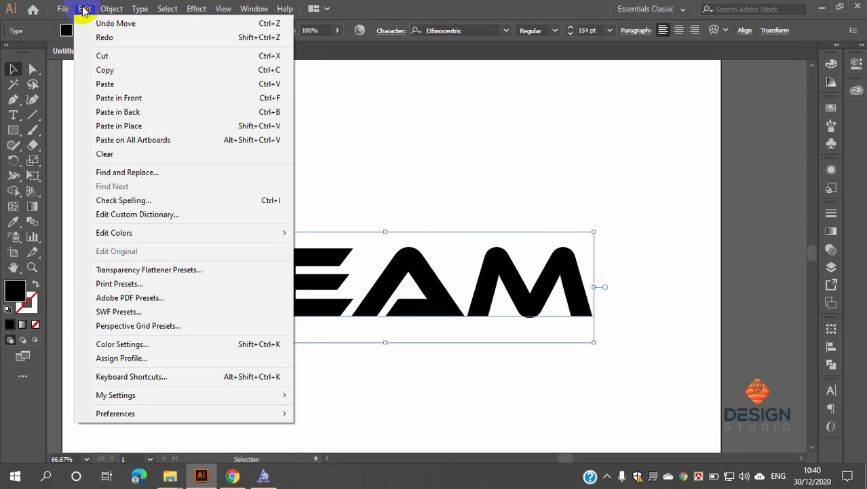
left_click(115, 72)
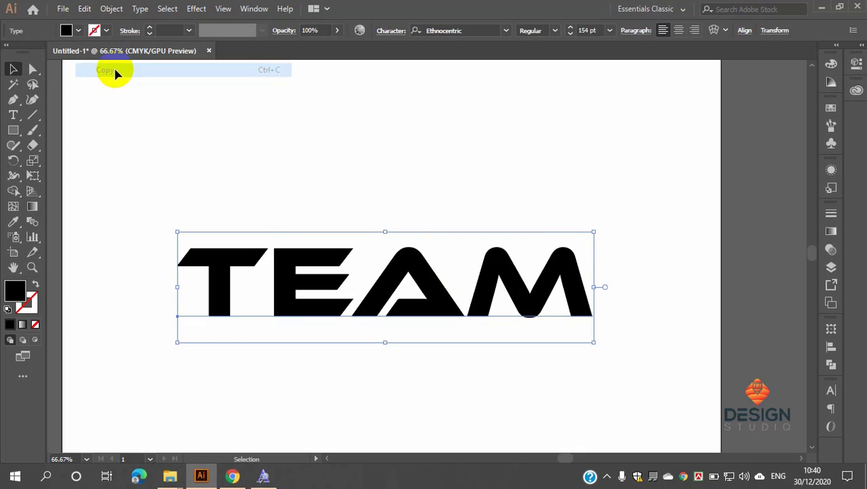
left_click(85, 9)
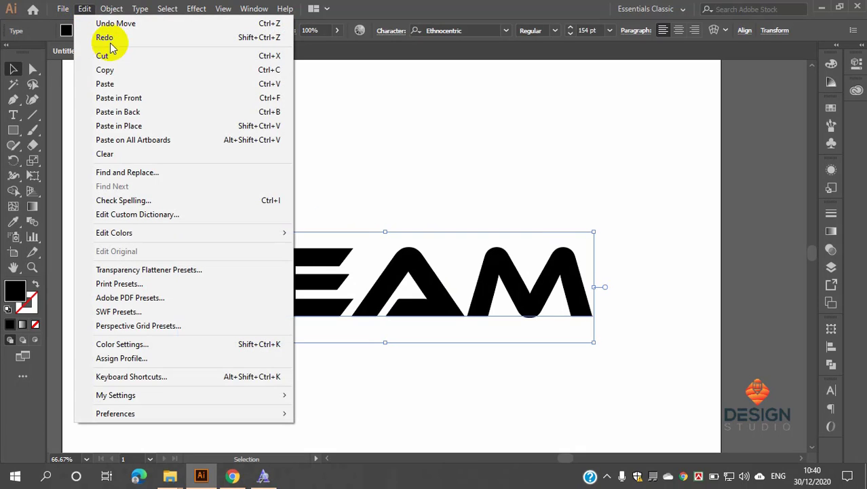
left_click(141, 86)
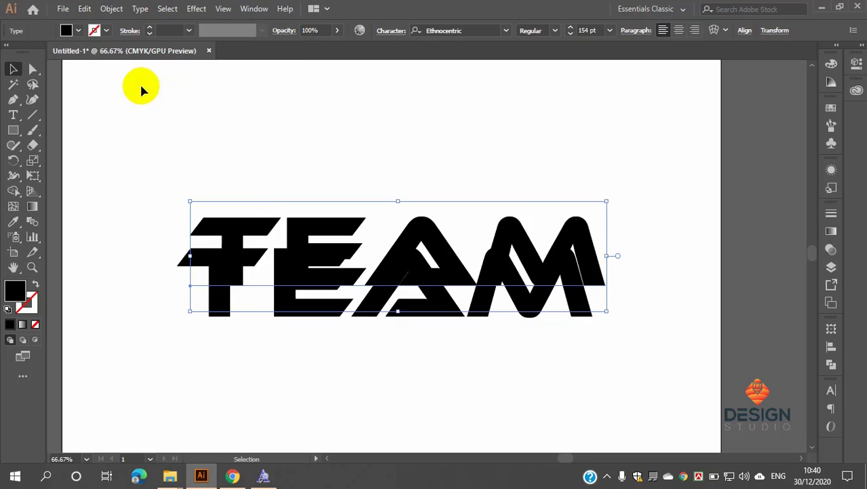
left_click_drag(458, 265, 459, 157)
left_click(486, 91)
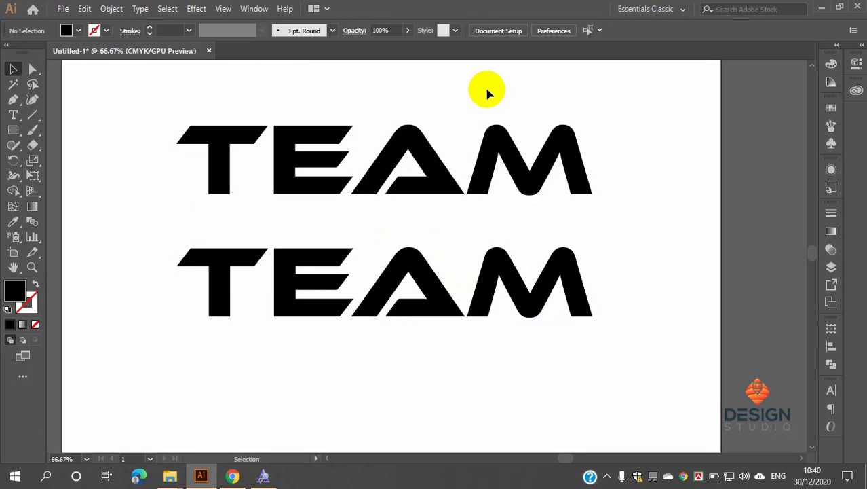
Step: Delete the upper TEAM copy and paste a new one, placed directly above the original
left_click(444, 178)
key("Delete")
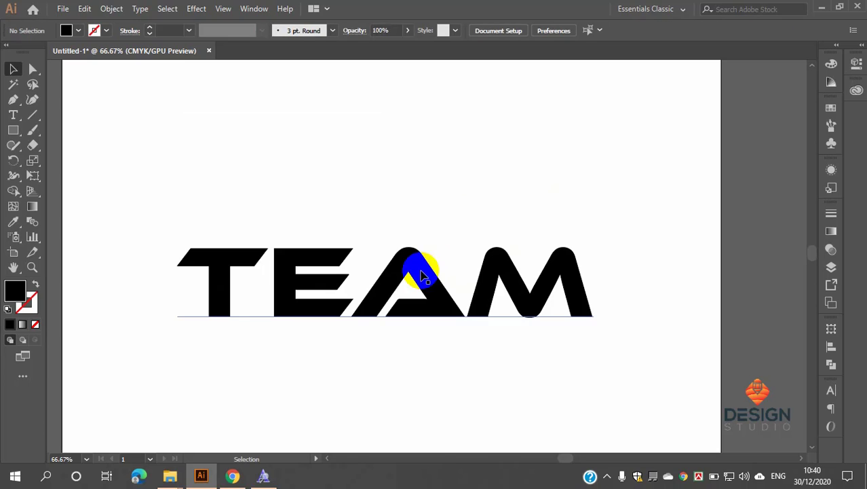
left_click(420, 278)
key("a")
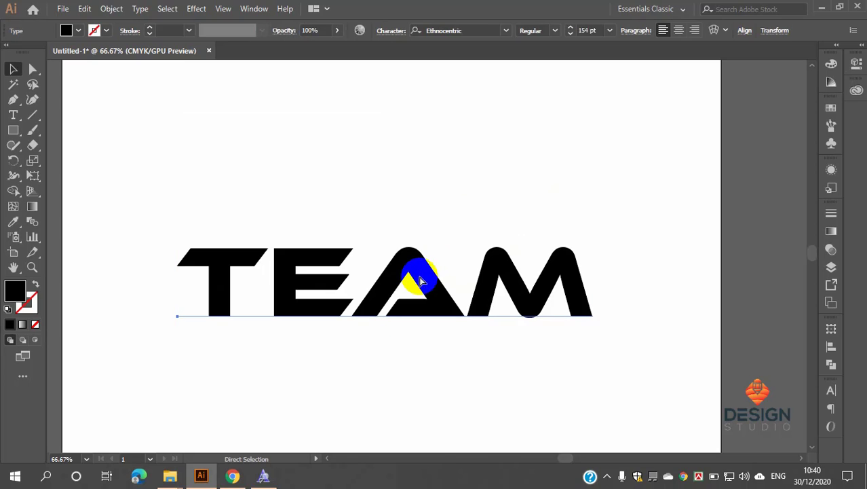
key("v")
key("a")
key("ctrl+v")
left_click_drag(432, 241, 423, 155)
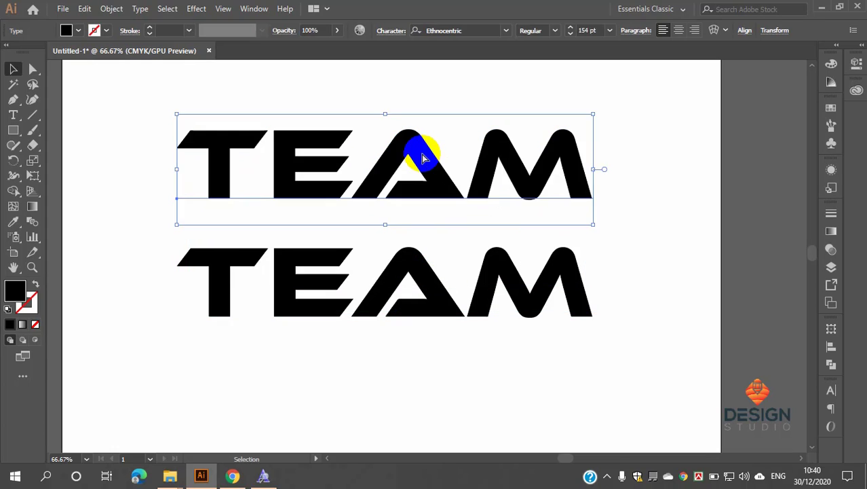
Step: Delete the TEAM copy above the original text
key("ctrl+c")
left_click(84, 9)
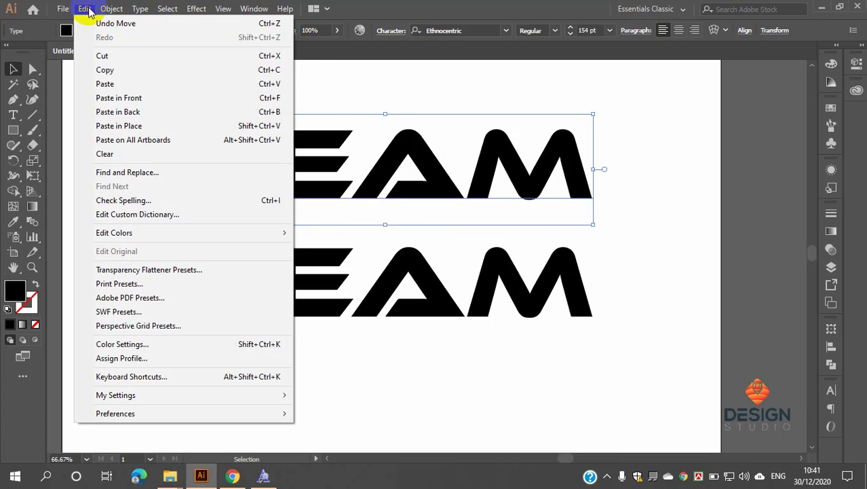
left_click(453, 86)
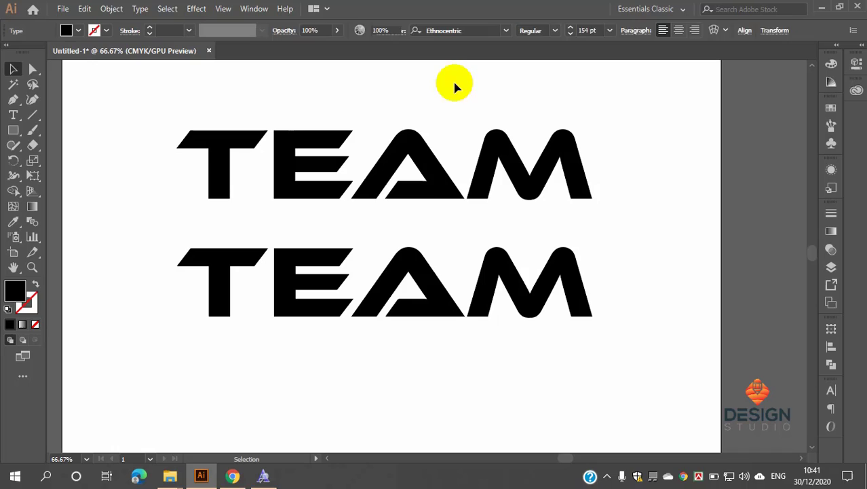
left_click(406, 285)
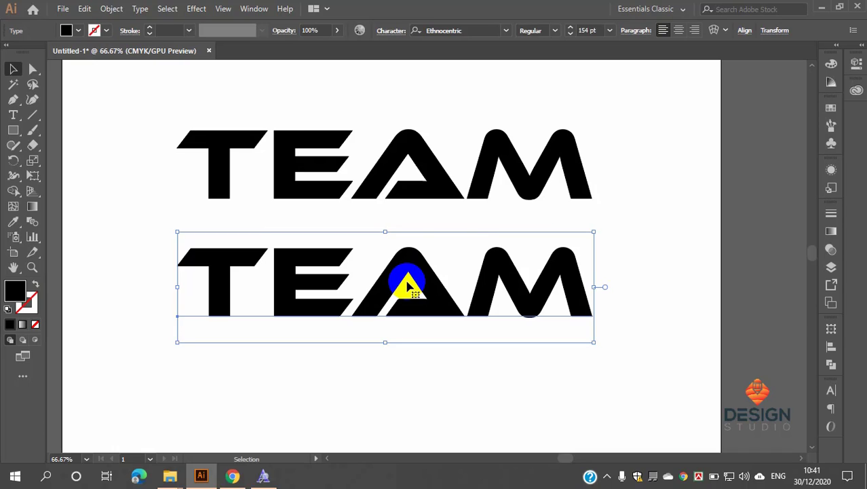
left_click(403, 179)
key("Delete")
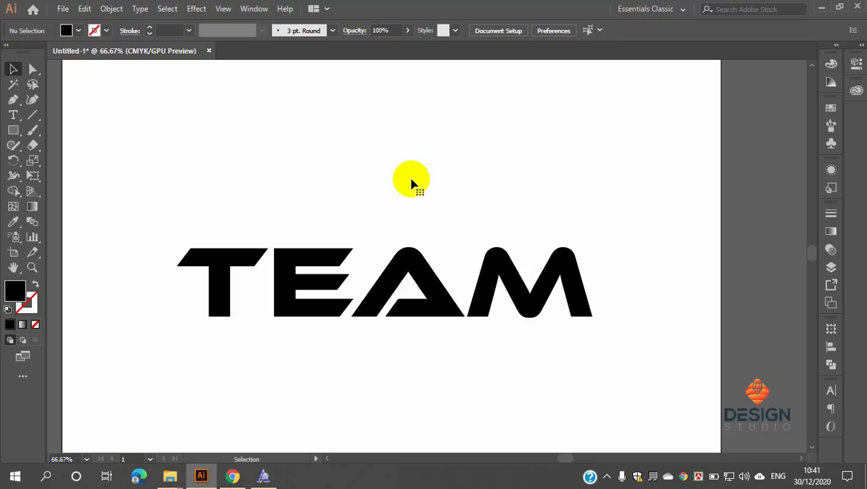
Step: Duplicate the TEAM text straight upward so the copy sits directly above the original, and deselect it
left_click(385, 293)
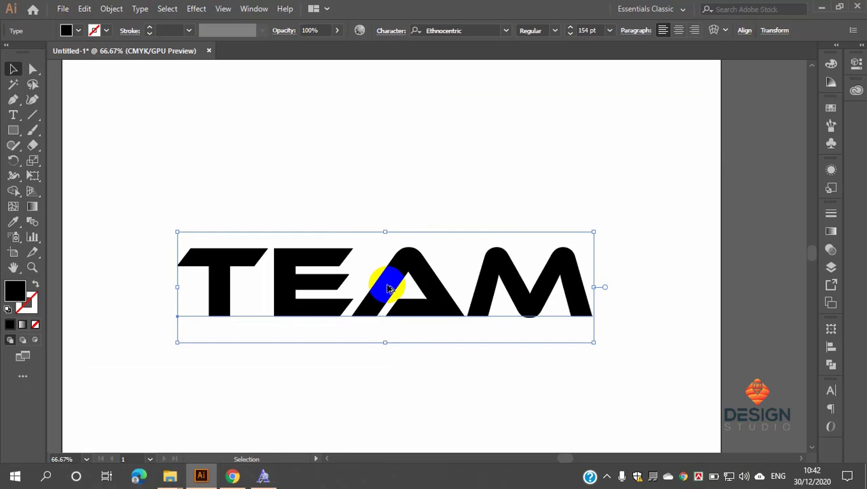
left_click_drag(388, 289, 384, 173, "alt")
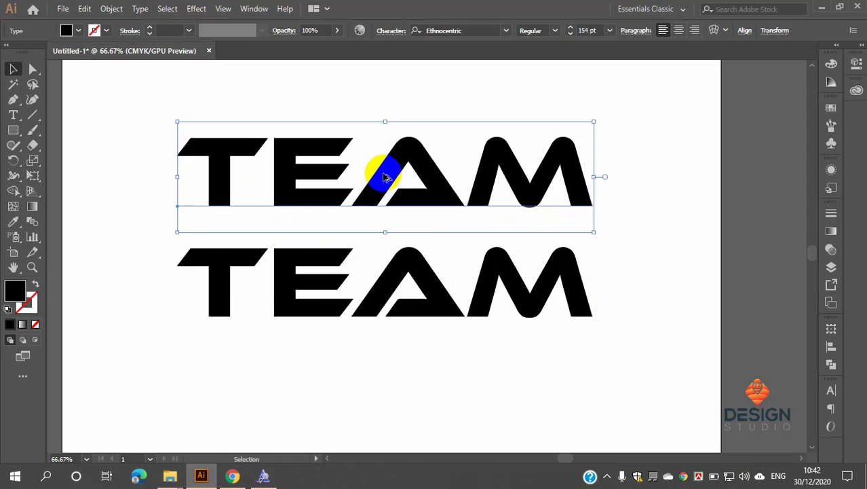
left_click(626, 169)
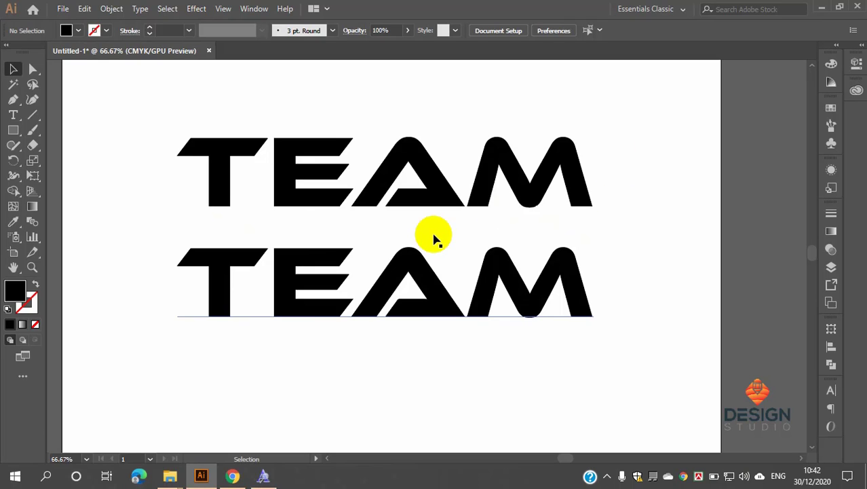
Step: Delete the upper TEAM text copy above the original
left_click(426, 183)
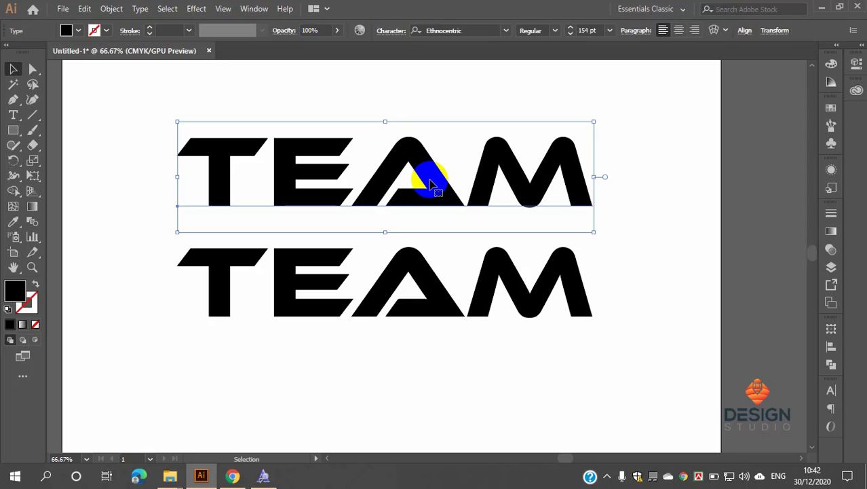
key("Delete")
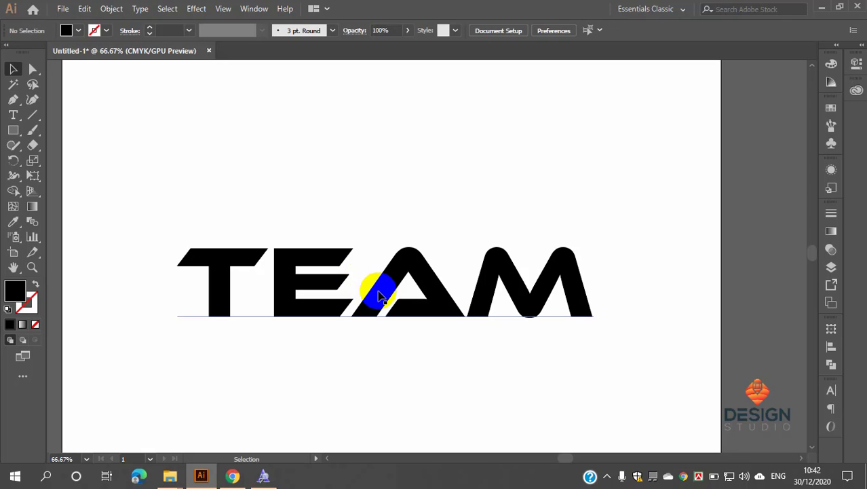
Step: Copy the TEAM text and paste a duplicate, nudging it slightly while it overlaps the original
left_click(378, 293)
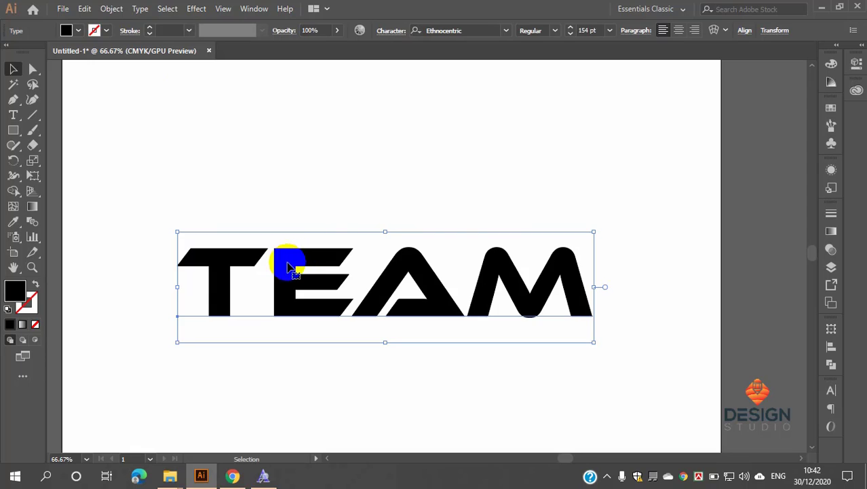
left_click(85, 9)
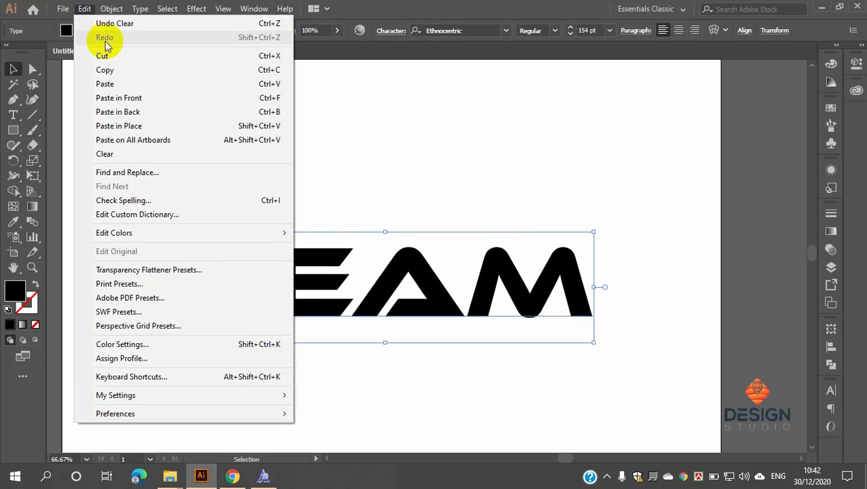
left_click(111, 70)
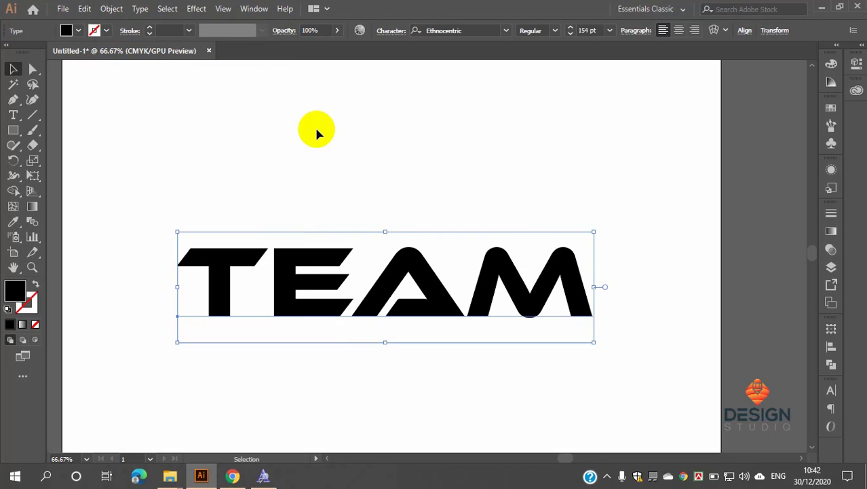
left_click(298, 125)
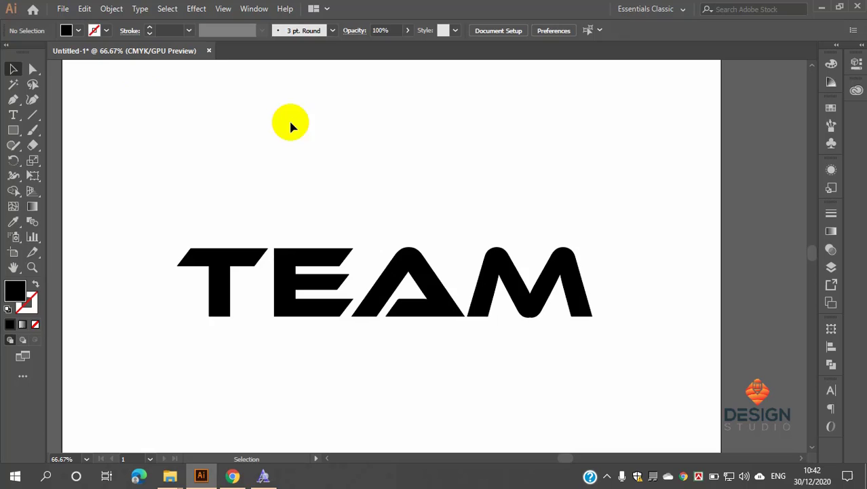
left_click(85, 9)
left_click(115, 85)
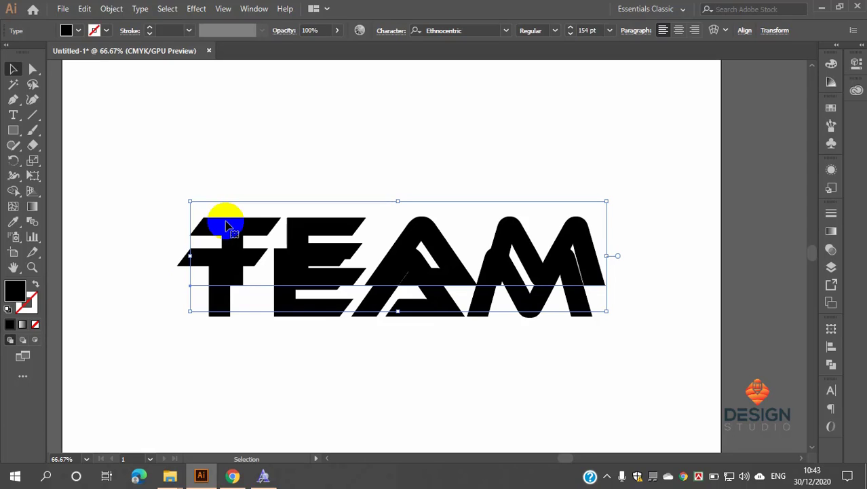
mouse_move(228, 226)
left_mouse_down()
mouse_move(232, 200)
mouse_move(226, 217)
left_mouse_up()
Step: Delete the pasted TEAM copy that overlaps the original text
scroll(253, 216, "down", 7)
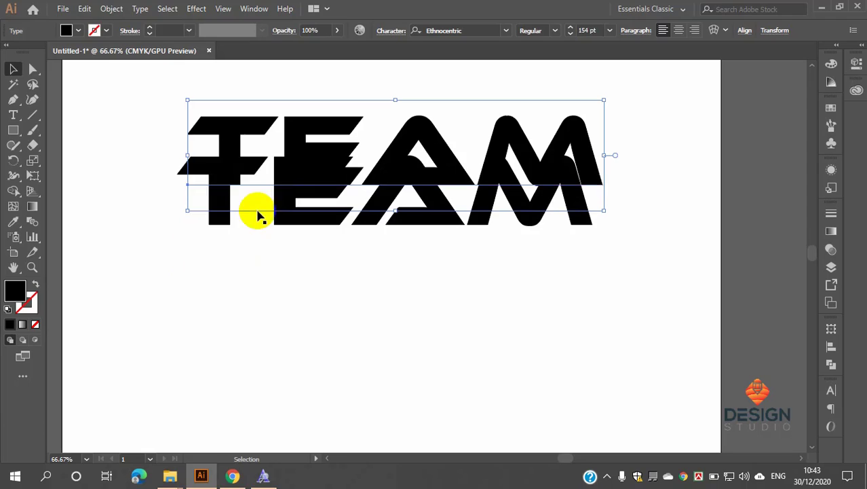
scroll(321, 206, "down", 1)
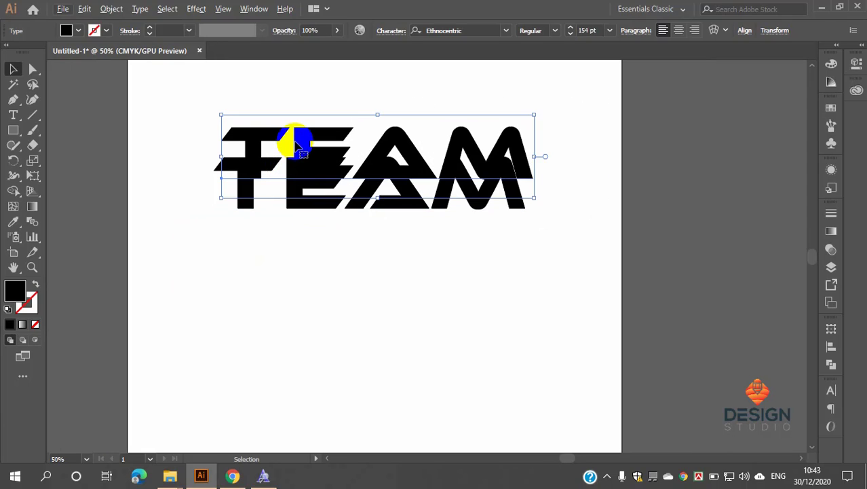
key("Delete")
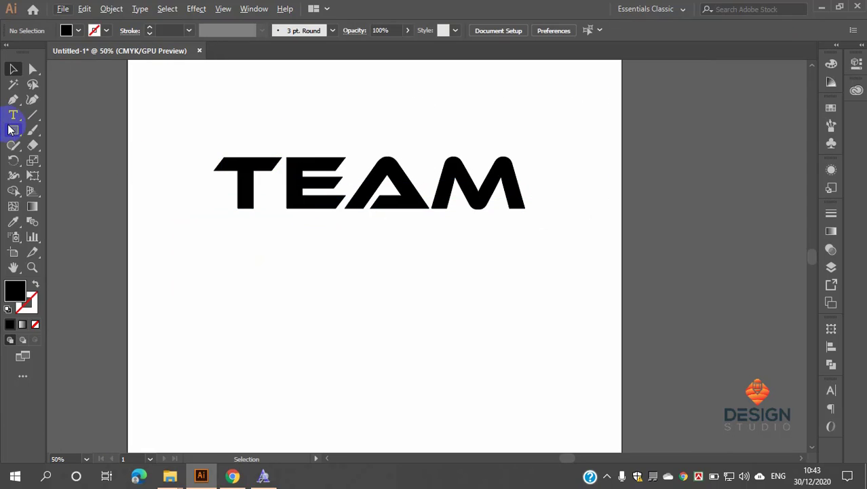
Step: Draw a black square without a stroke centred below the TEAM text and select it
left_click(9, 129)
left_click_drag(307, 266, 433, 327)
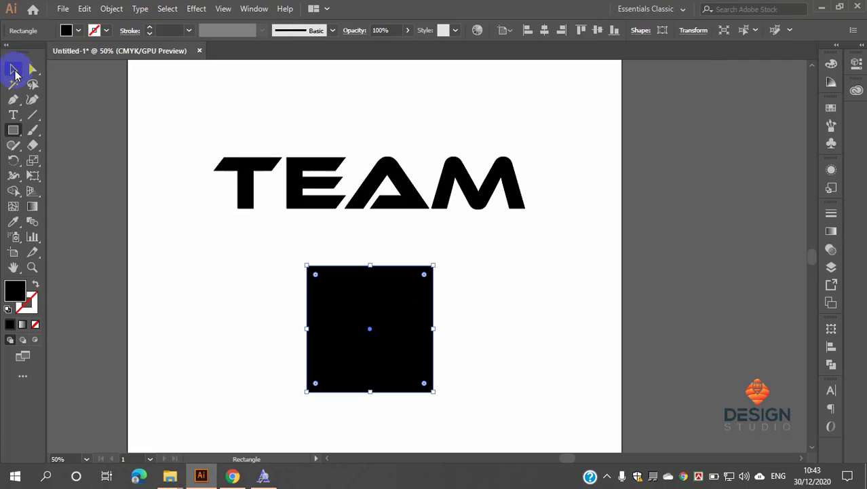
left_click(12, 69)
left_click(493, 298)
left_click(391, 327)
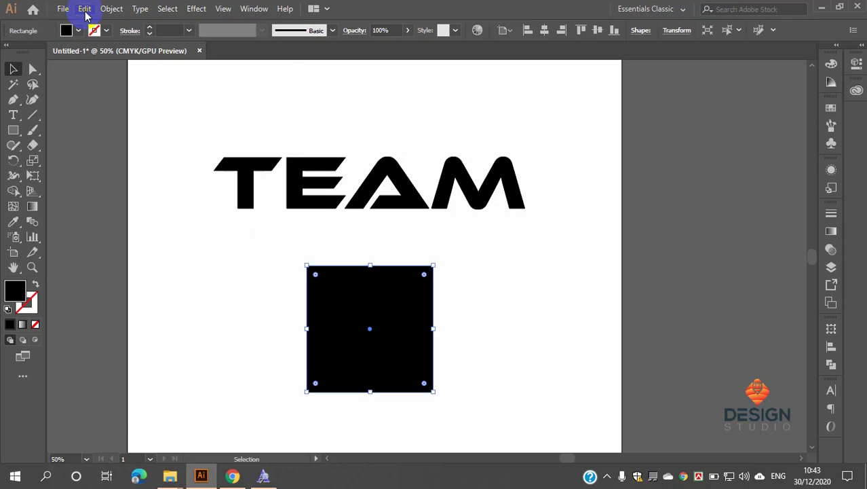
Step: Copy the black square, paste a regular duplicate onto the artboard, and deselect it
left_click(85, 11)
left_click(106, 71)
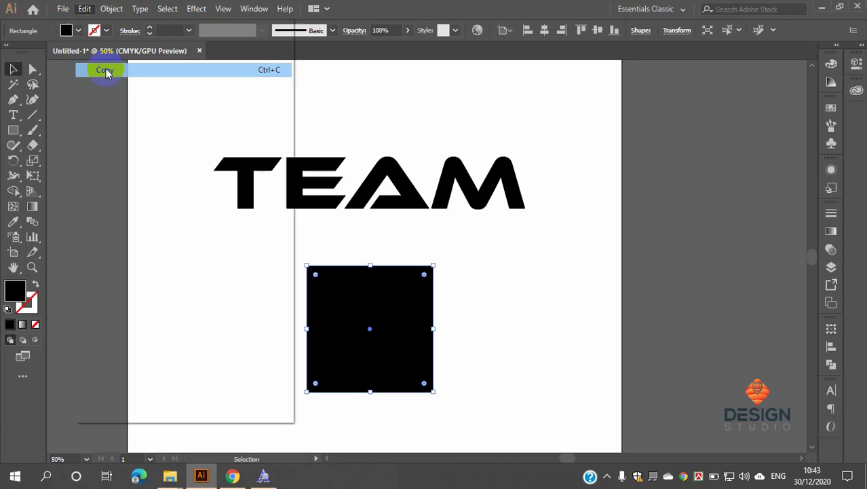
left_click(84, 9)
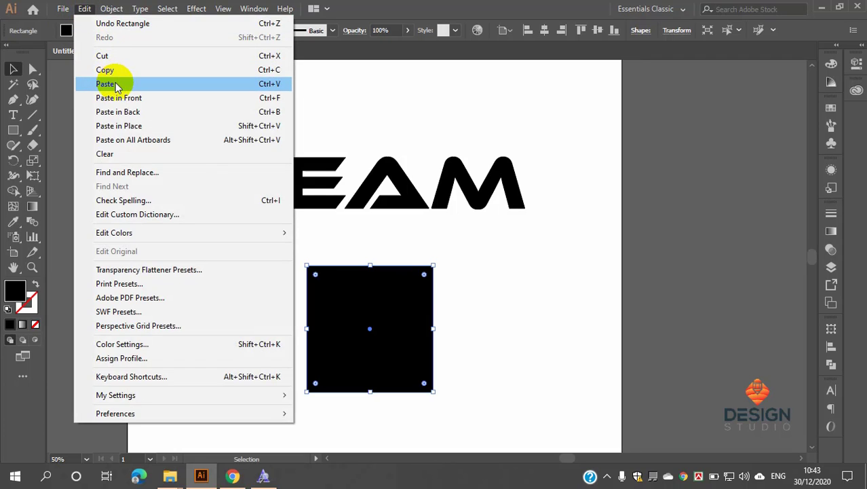
left_click(114, 84)
left_click(549, 342)
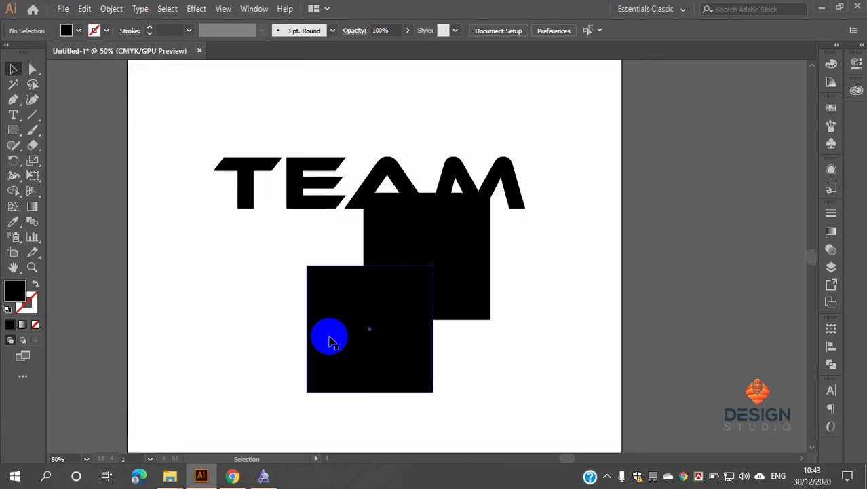
Step: Select the original and pasted squares in turn to compare their positions, and delete the pasted one overlapping the text
left_click(329, 341)
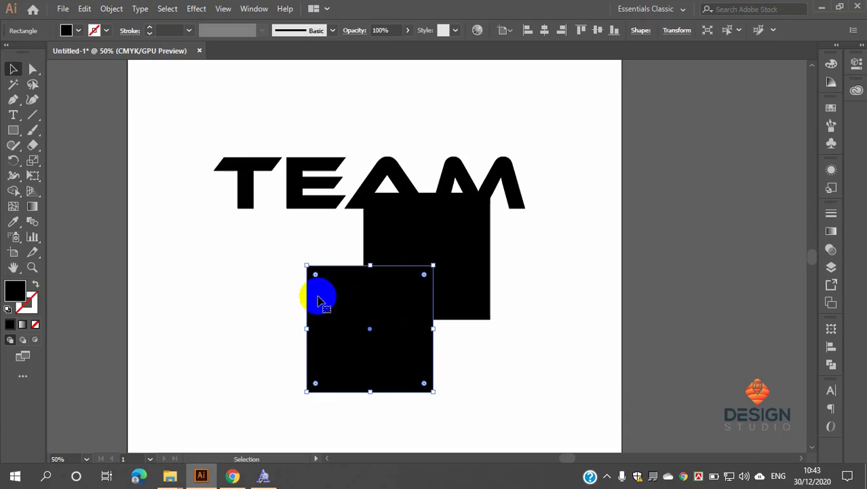
left_click_drag(381, 348, 416, 232)
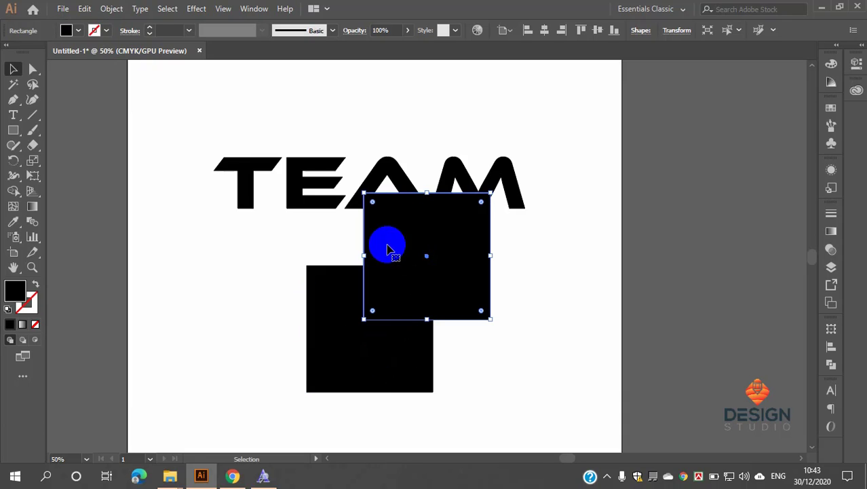
left_click(352, 343)
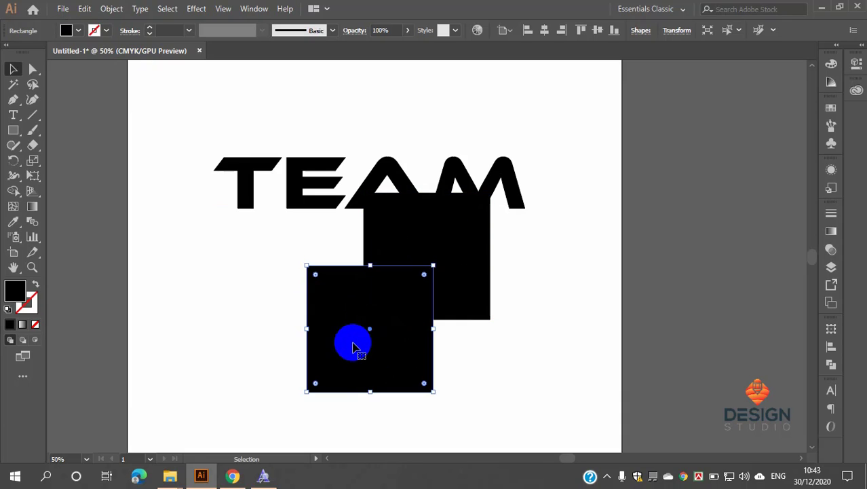
left_click(434, 223)
key("Delete")
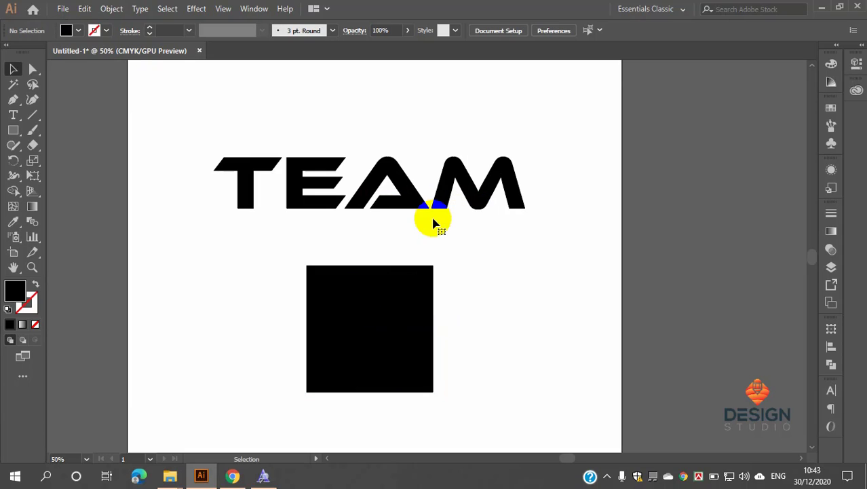
Step: Copy the black square, paste the duplicate exactly on top of the original, and select the front copy
left_click(359, 306)
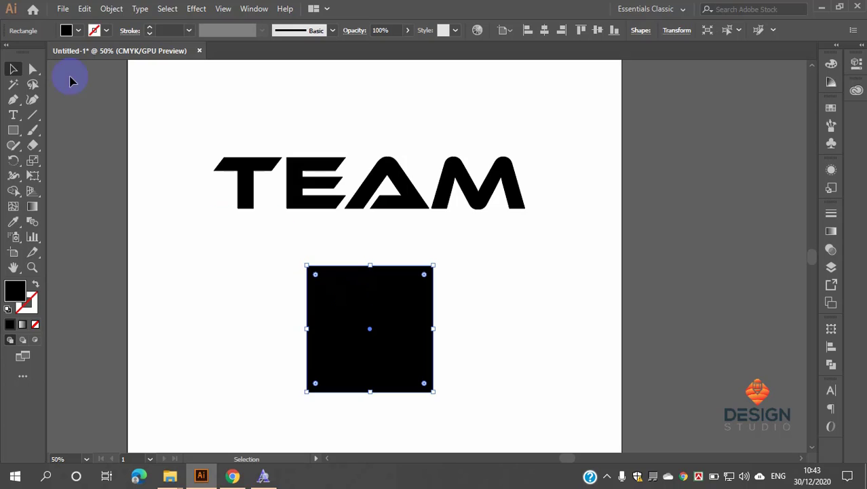
left_click(87, 8)
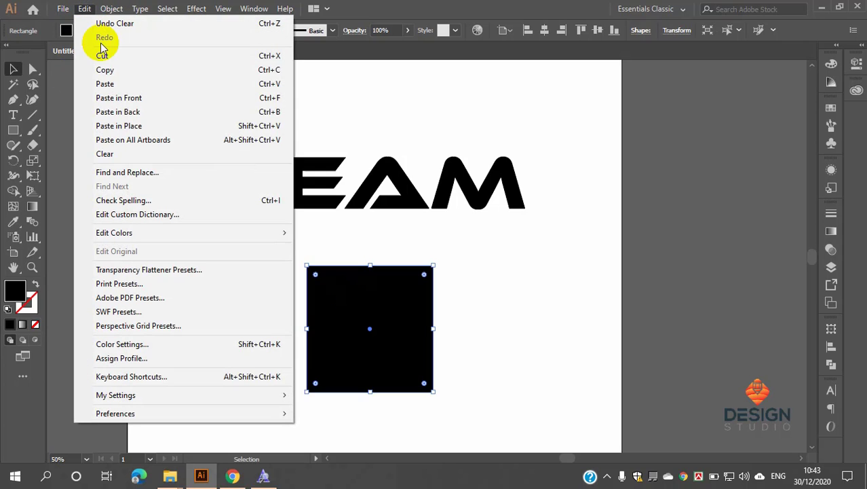
left_click(106, 70)
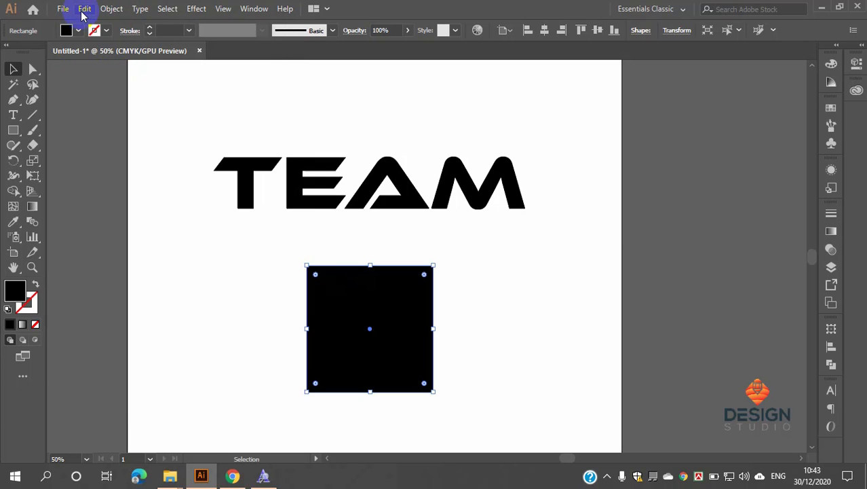
left_click(87, 11)
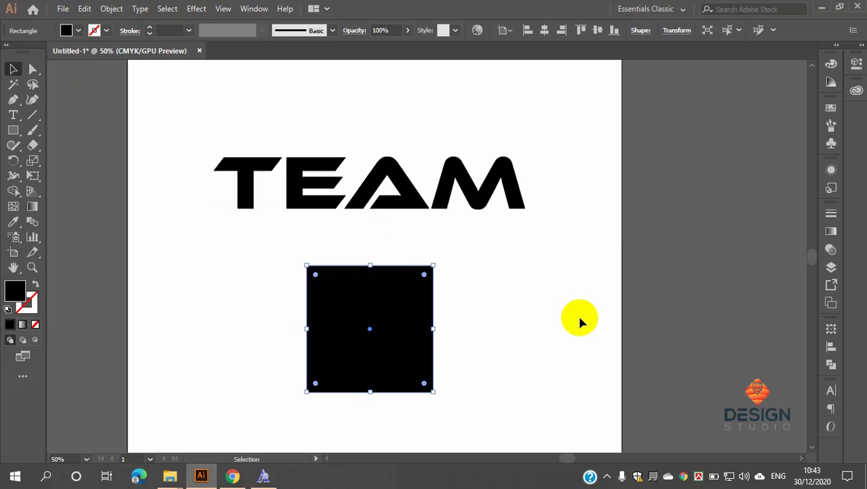
left_click(501, 296)
left_click(418, 296)
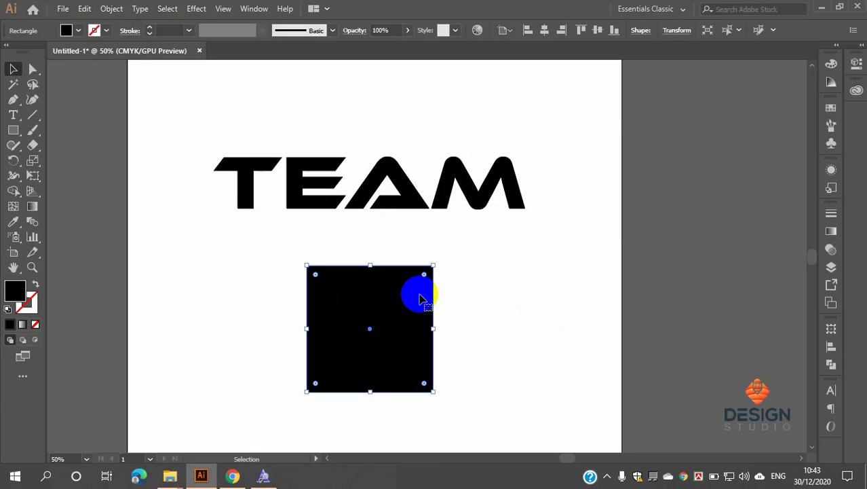
Step: Fill the front copy of the square with a red swatch and deselect it
left_click(832, 82)
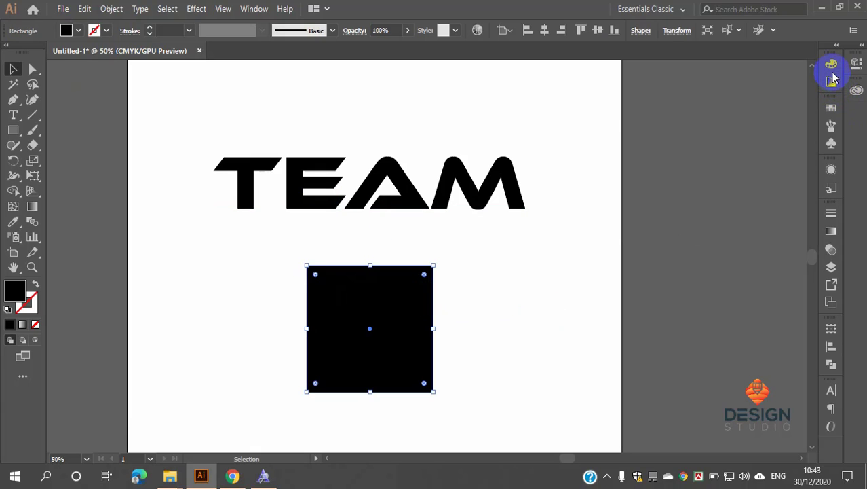
left_click(832, 107)
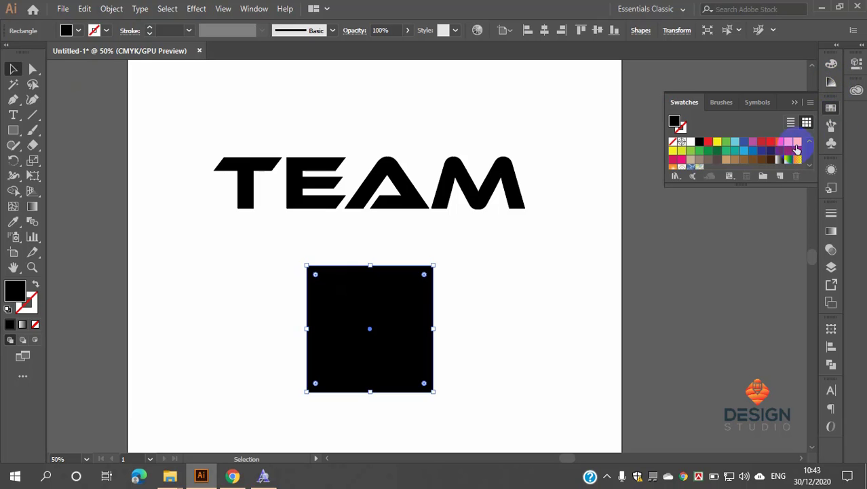
left_click(778, 149)
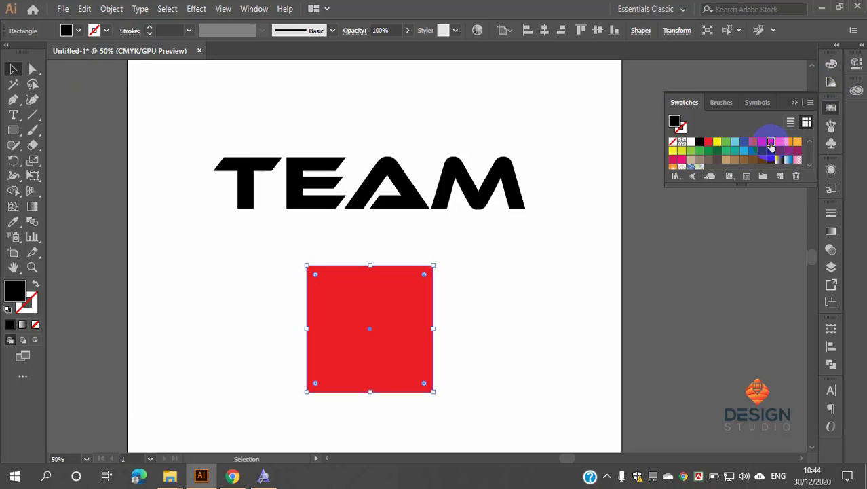
left_click(831, 107)
left_click(510, 275)
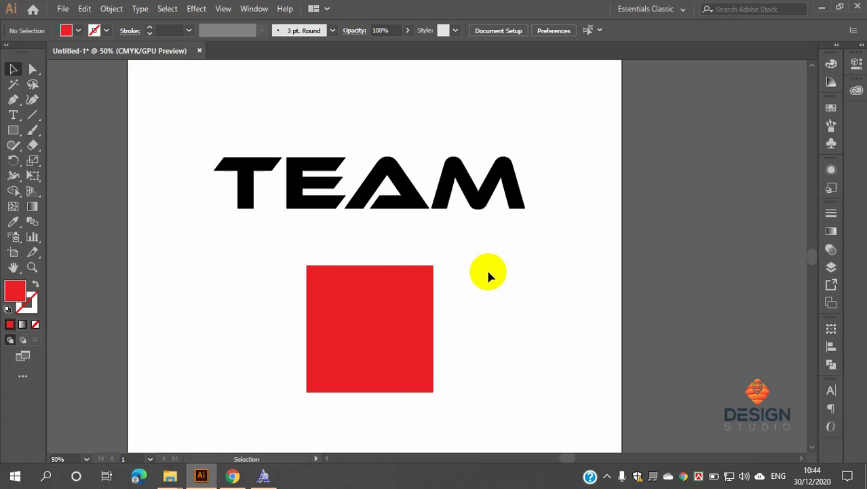
Step: Move the red square straight sideways to expose the black one beneath it, and undo the move
left_click(364, 296)
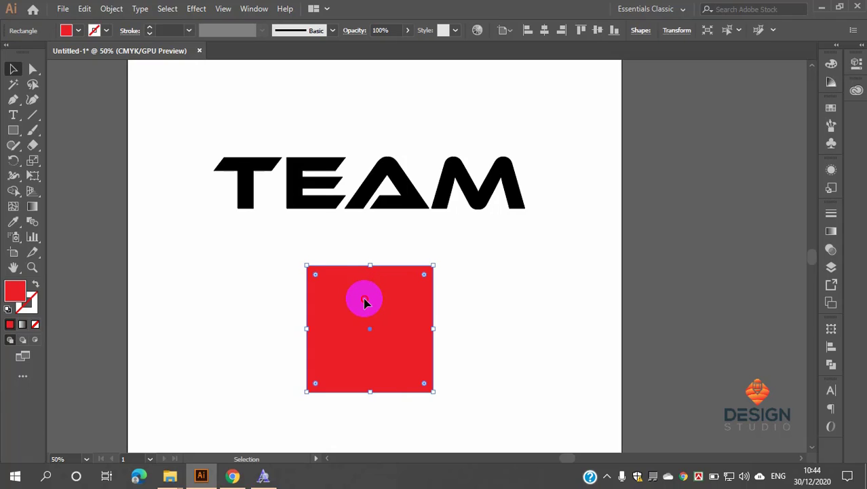
left_click_drag(365, 304, 503, 305)
left_click(342, 292)
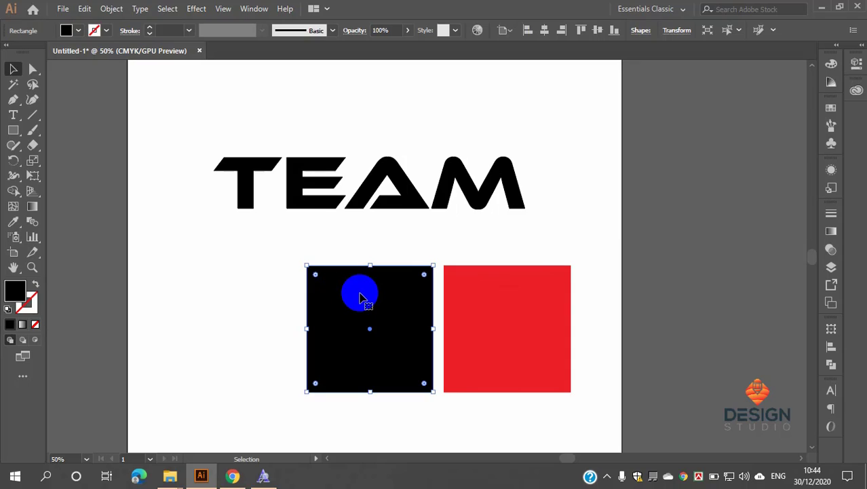
key("ctrl+z")
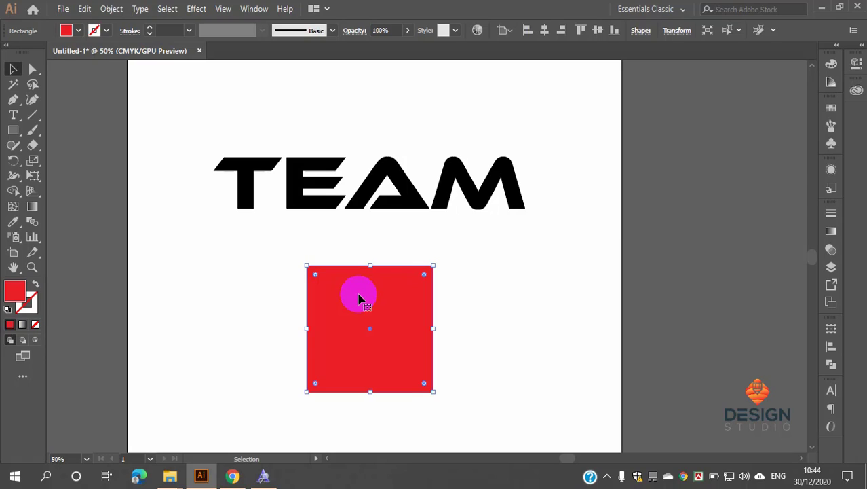
Step: Delete the red square covering the black one
left_click(474, 289)
left_click(360, 287)
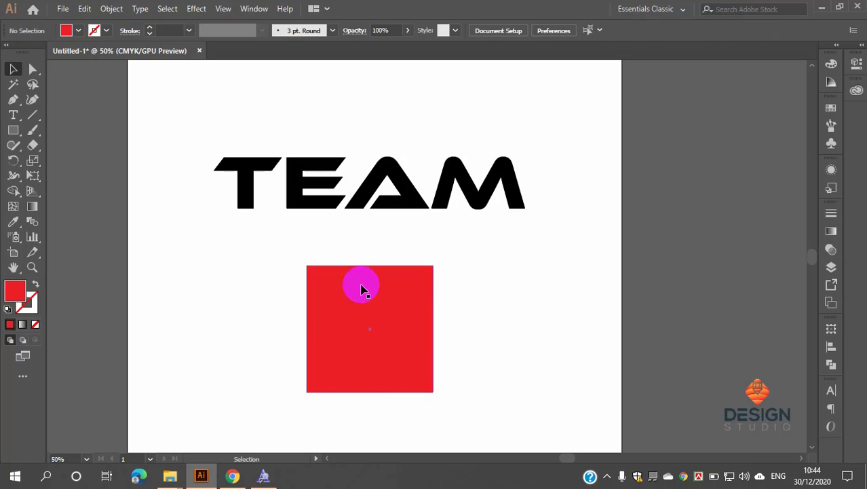
key("Delete")
Step: Copy the black square, paste the duplicate directly behind the original, and clear the selection
left_click(362, 288)
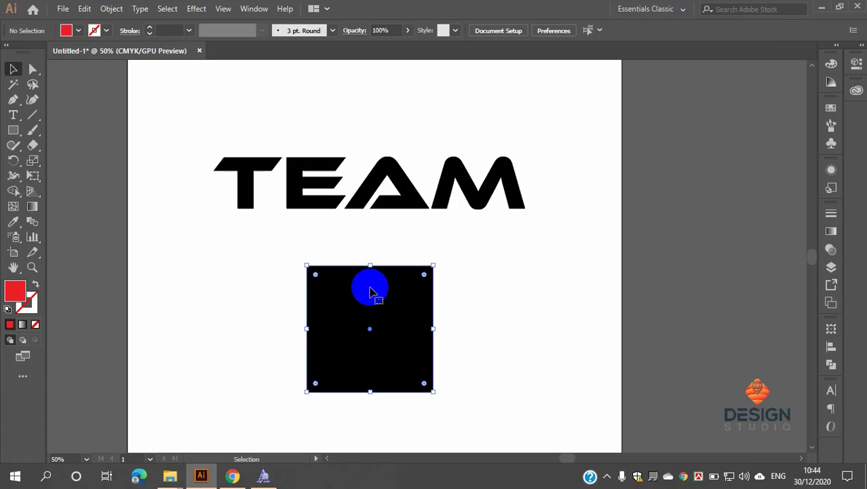
left_click(84, 9)
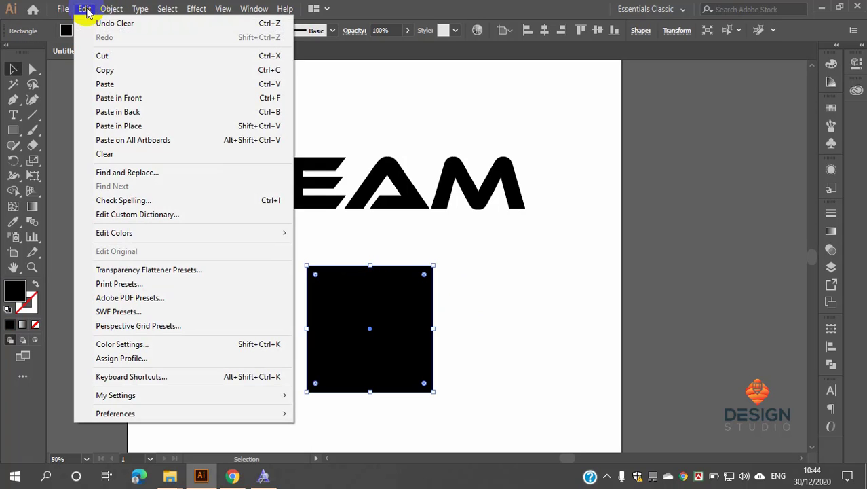
left_click(104, 71)
left_click(84, 8)
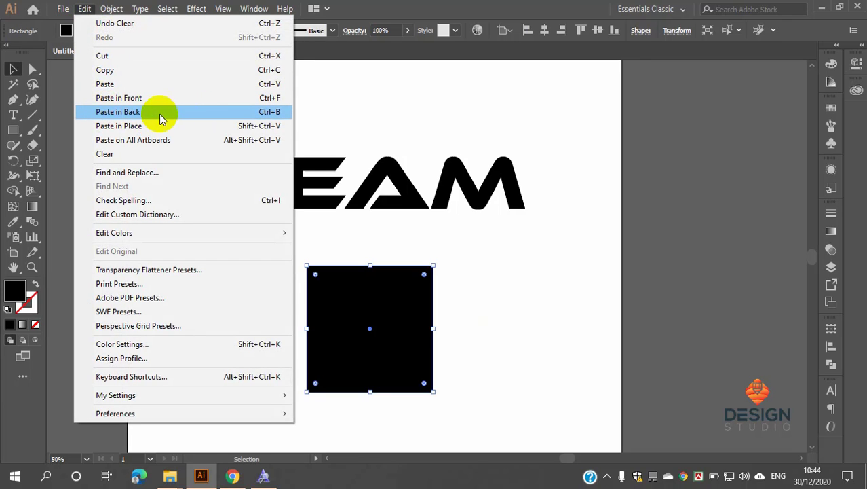
left_click(249, 112)
left_click(477, 284)
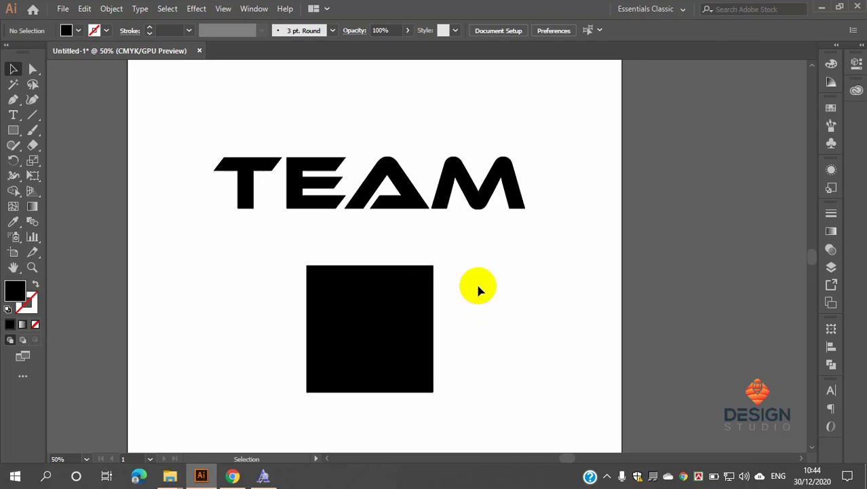
Step: Fill the front square with a red swatch and deselect it
left_click(372, 301)
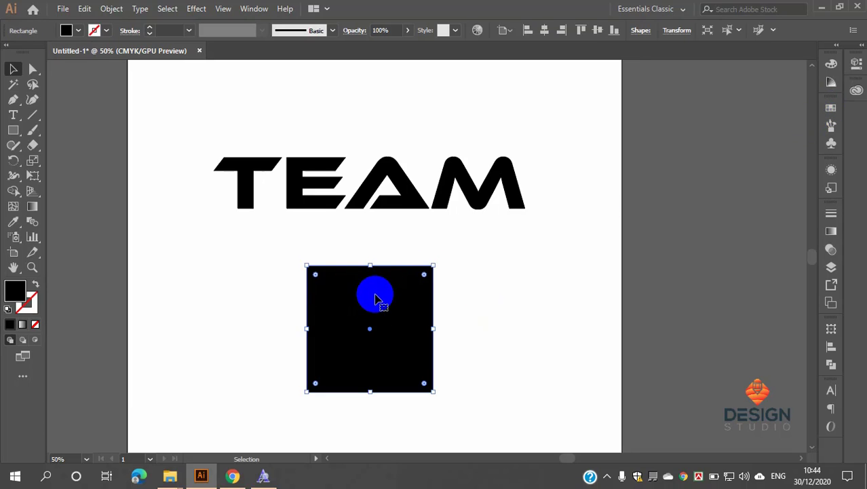
left_click(832, 108)
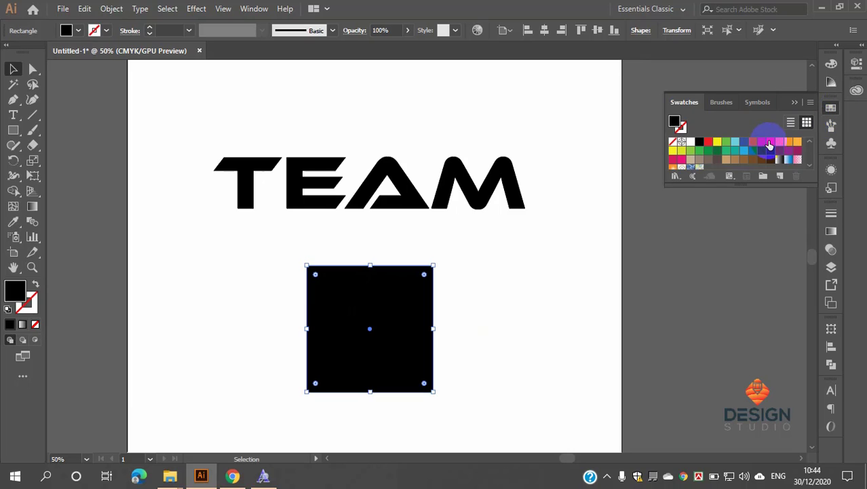
left_click(770, 143)
left_click(832, 108)
left_click(532, 256)
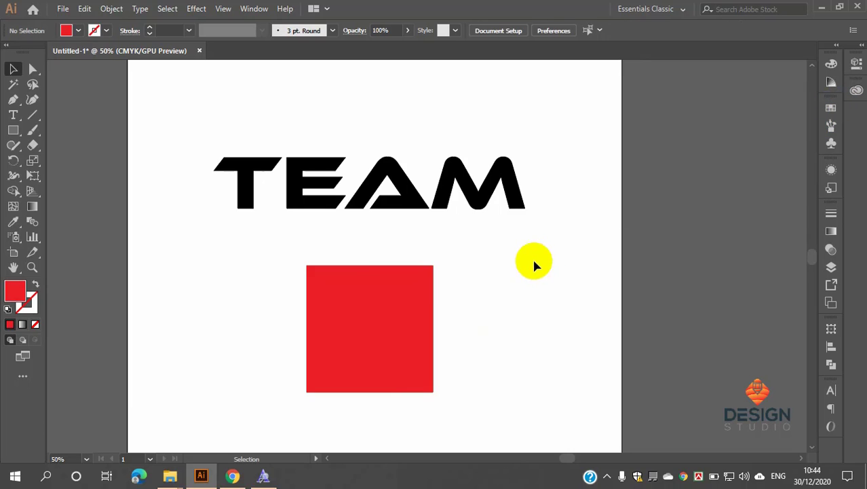
Step: Move the red square aside to expose the black copy behind it, and undo back to before the covering red square was deleted
left_click_drag(384, 307, 441, 307)
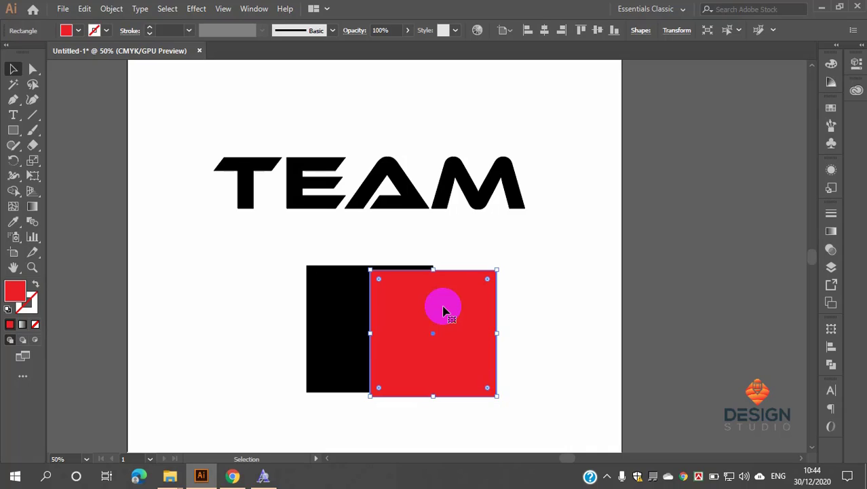
left_click(341, 292)
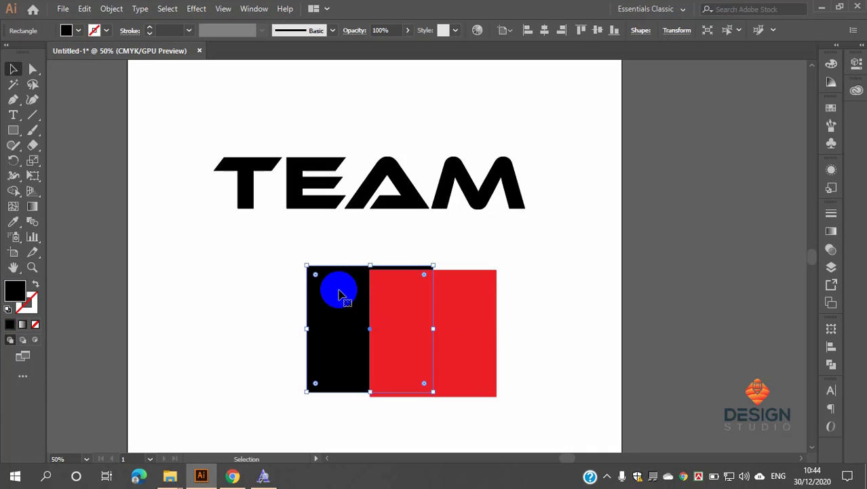
left_click(512, 283)
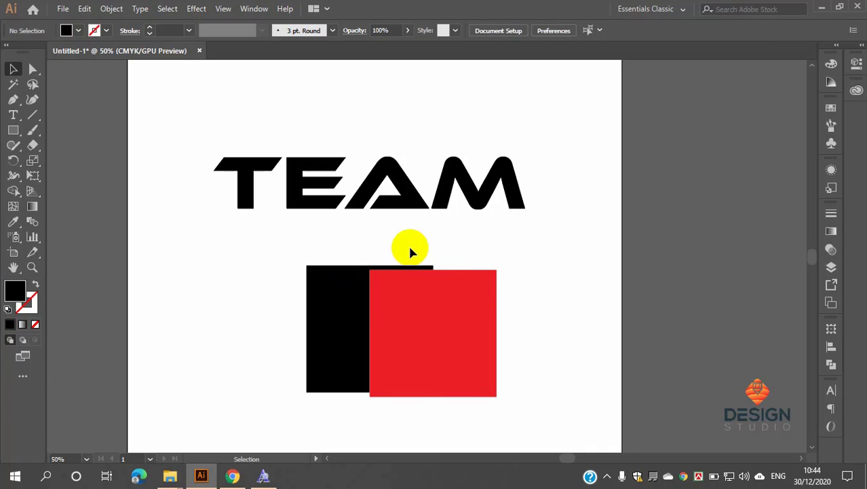
left_click_drag(408, 252, 553, 359)
key("a")
key("ctrl+z")
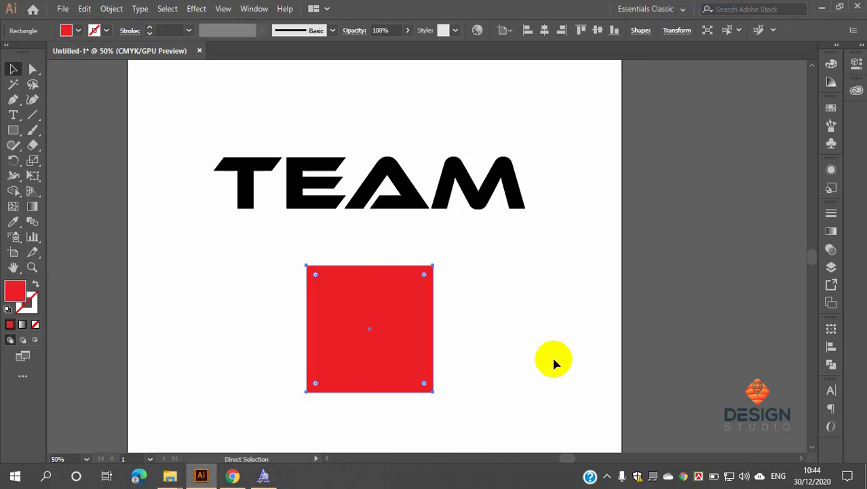
key("ctrl+z")
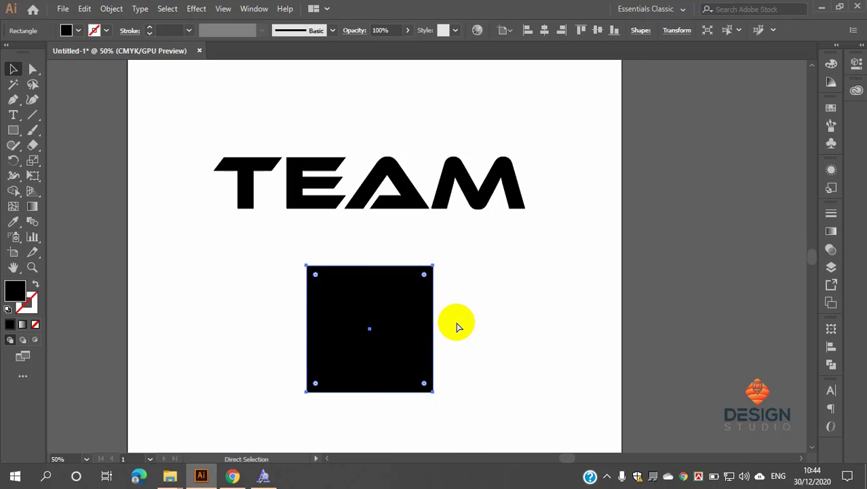
key("ctrl+shift+z")
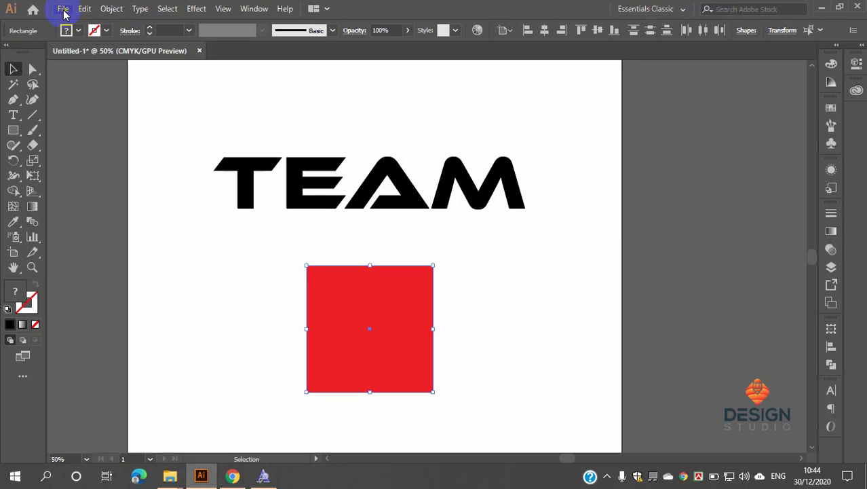
Step: Undo the red fill of the front square and select that square
left_click(84, 8)
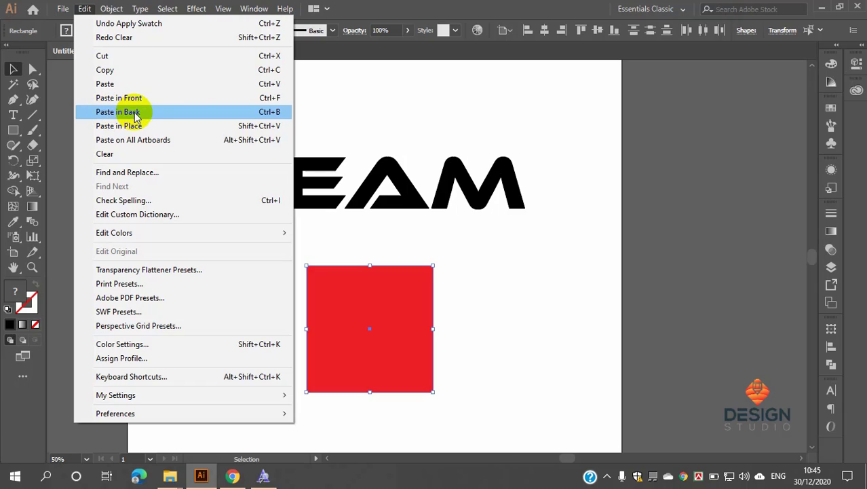
left_click(355, 114)
left_click(375, 299)
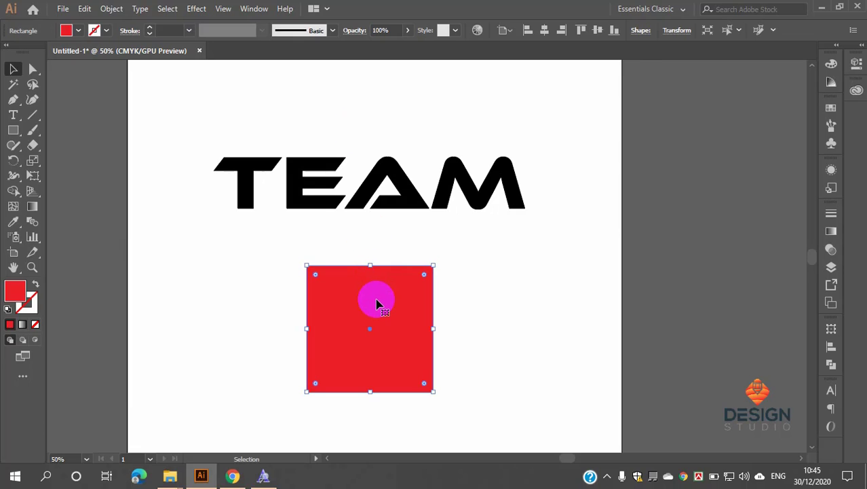
key("ctrl+z")
left_click(378, 303)
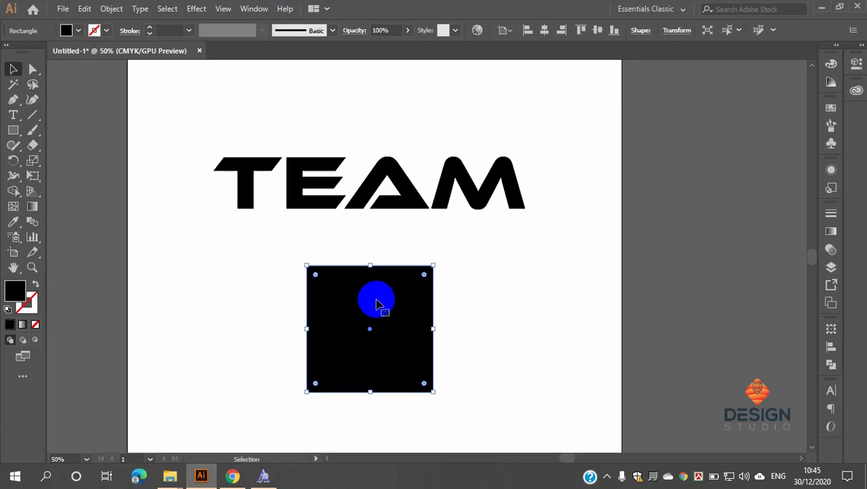
Step: Fill the front square red, move it diagonally off the black one beneath, and undo both the move and the fill
left_click(832, 108)
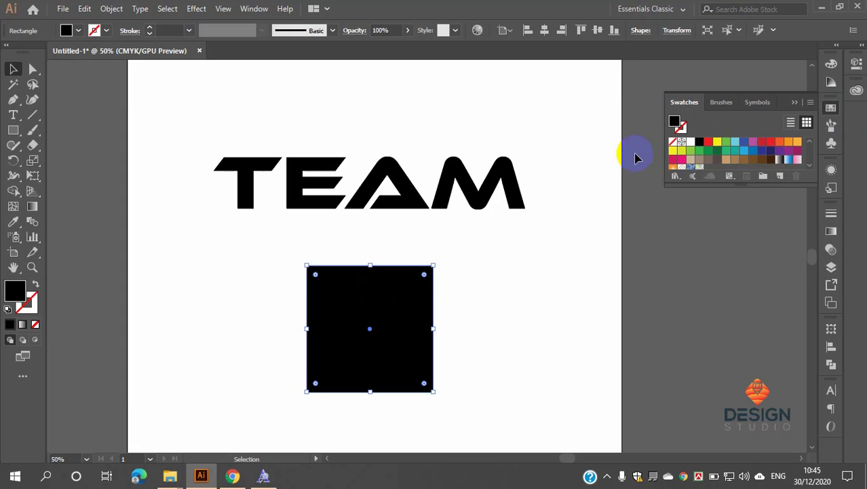
left_click(709, 141)
left_click_drag(402, 313, 439, 328)
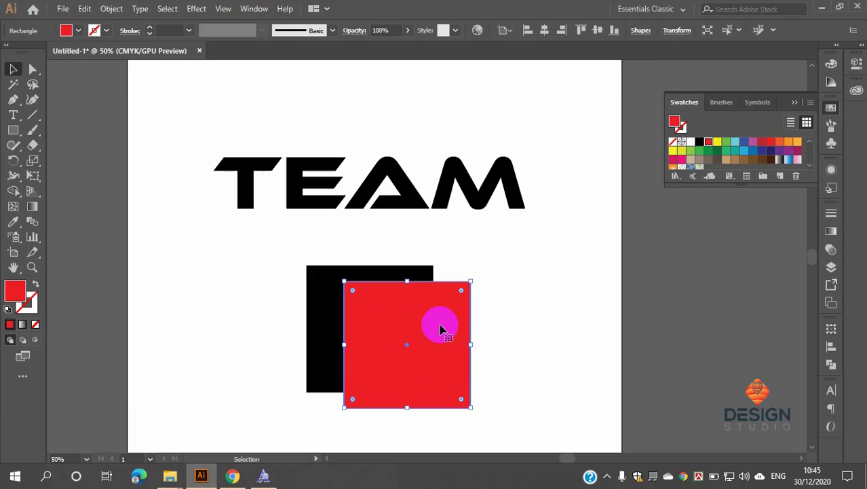
key("ctrl+z")
key("ctrl+z")
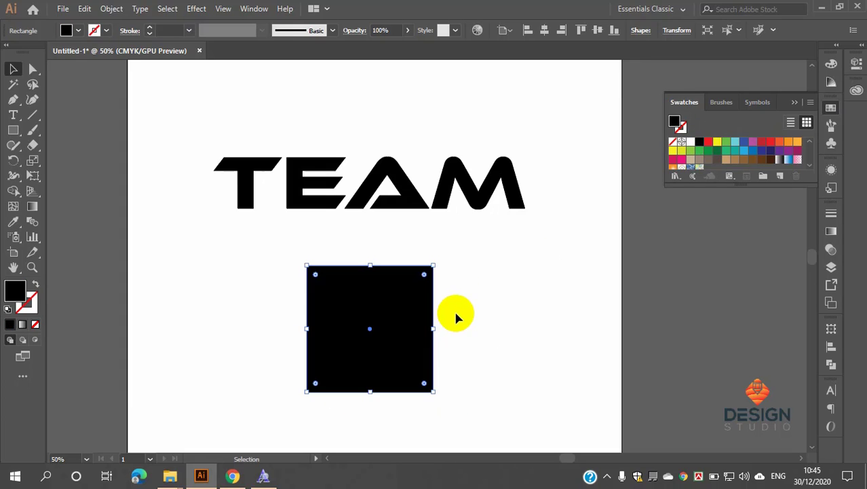
left_click(501, 302)
double_click(412, 305)
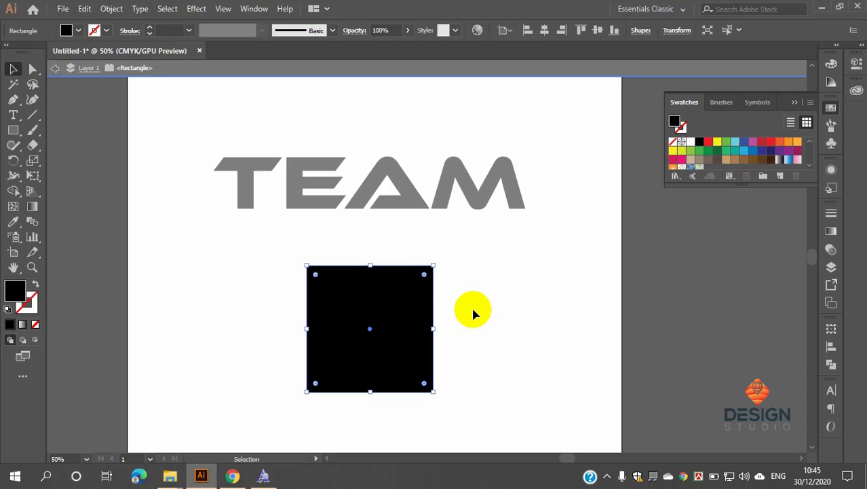
double_click(546, 265)
Step: Delete the front copy of the black square, try moving the remaining square aside, and undo that move
left_click(392, 298)
left_click_drag(392, 298, 457, 299)
key("Delete")
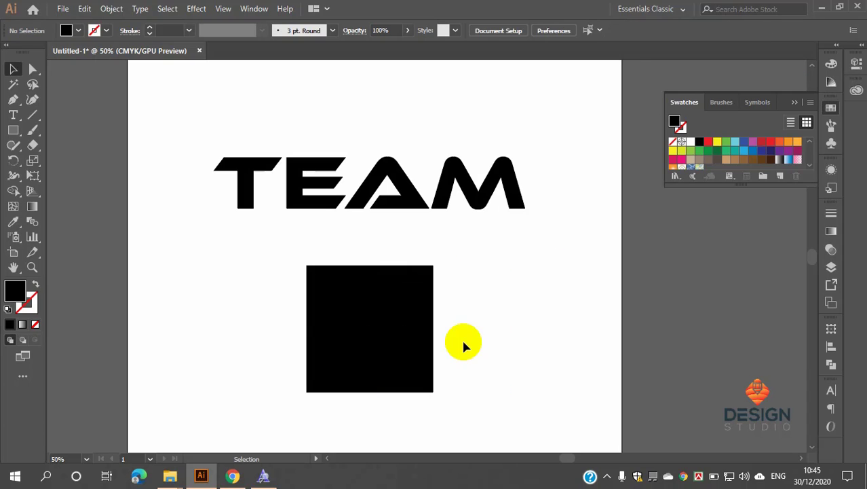
left_click_drag(384, 339, 459, 351)
key("ctrl+z")
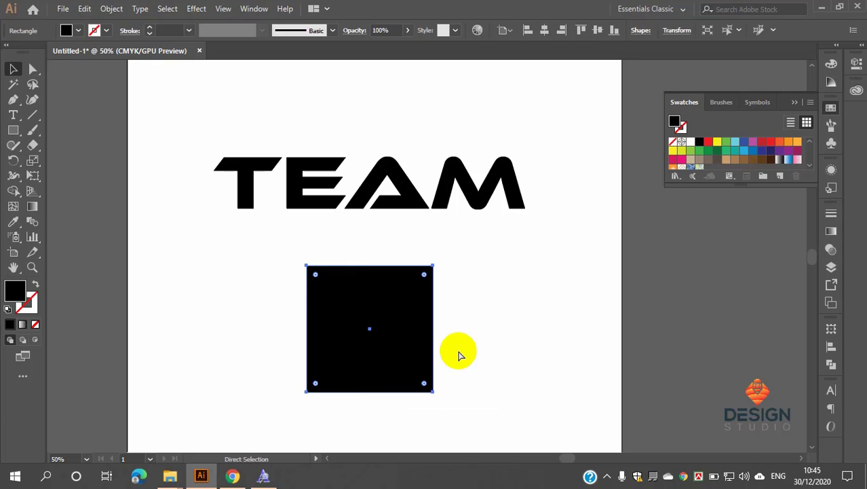
Step: Paste a copy of the black square directly behind it and fill that rear copy with red
left_click(539, 313)
left_click(409, 323)
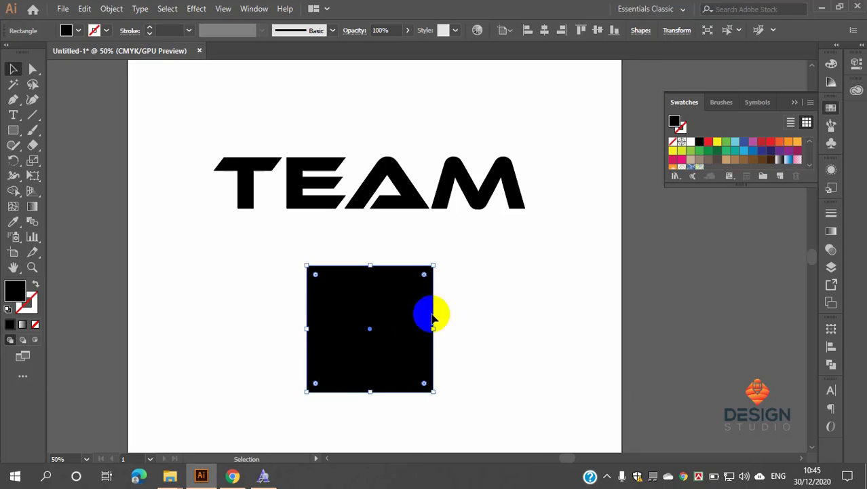
left_click(708, 141)
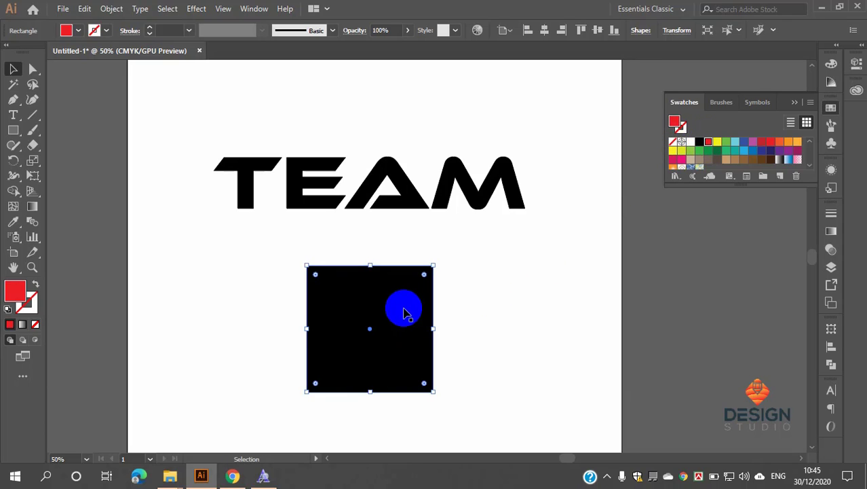
Step: Move the black square aside to expose the red copy behind it, and move it back over the red one
left_click_drag(404, 307, 484, 312)
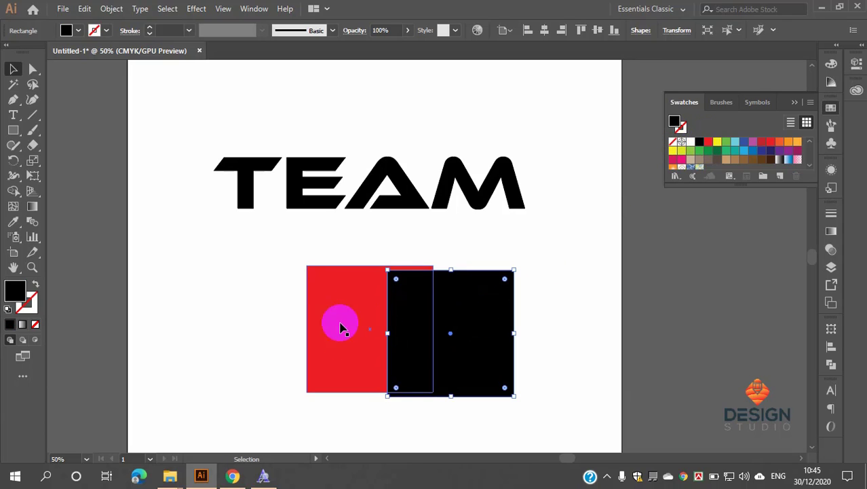
left_click(462, 311)
left_click_drag(462, 311, 381, 302)
left_click(832, 109)
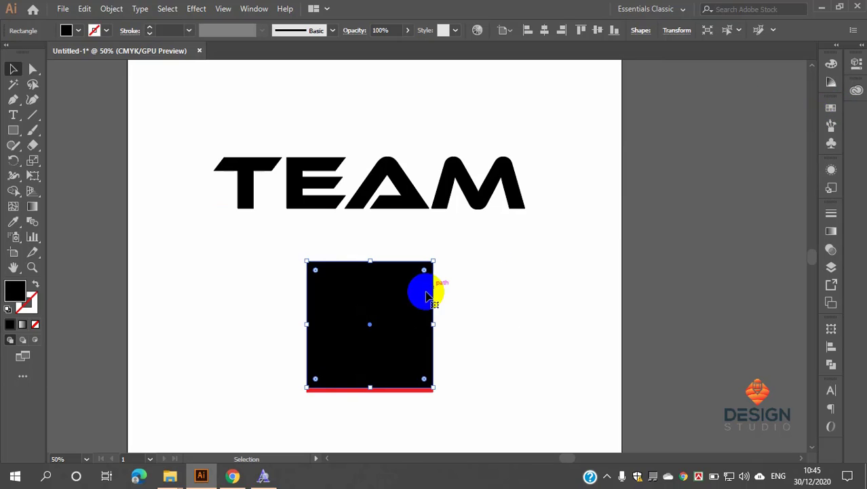
Step: Delete both the black and the red test squares
left_click_drag(257, 271, 474, 372)
key("Delete")
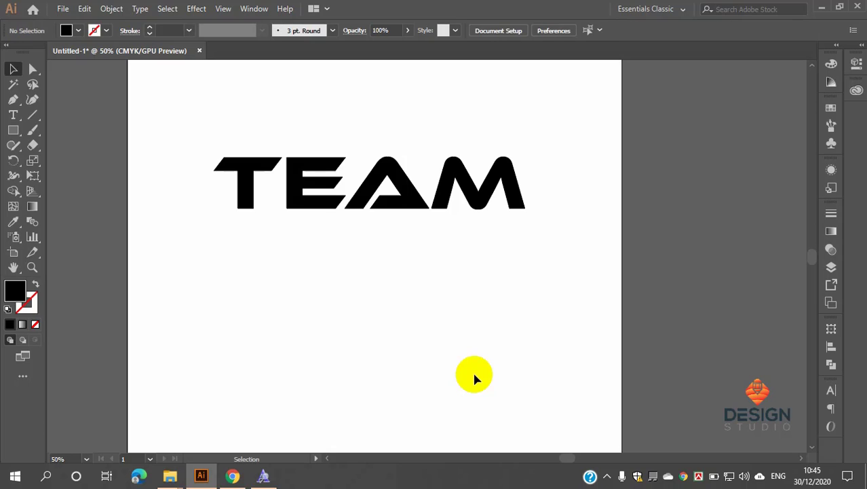
Step: Duplicate the TEAM text vertically so the two copies are stacked one above the other, and deselect
left_click_drag(409, 207, 407, 158)
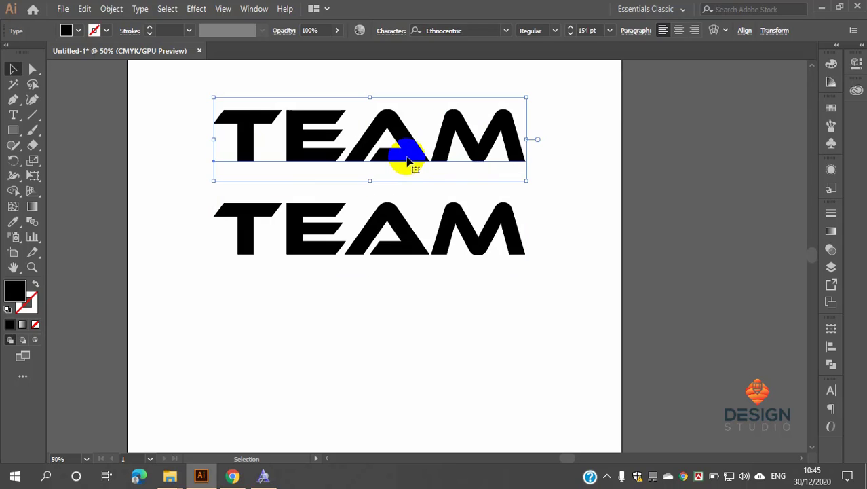
scroll(456, 320, "up", 2)
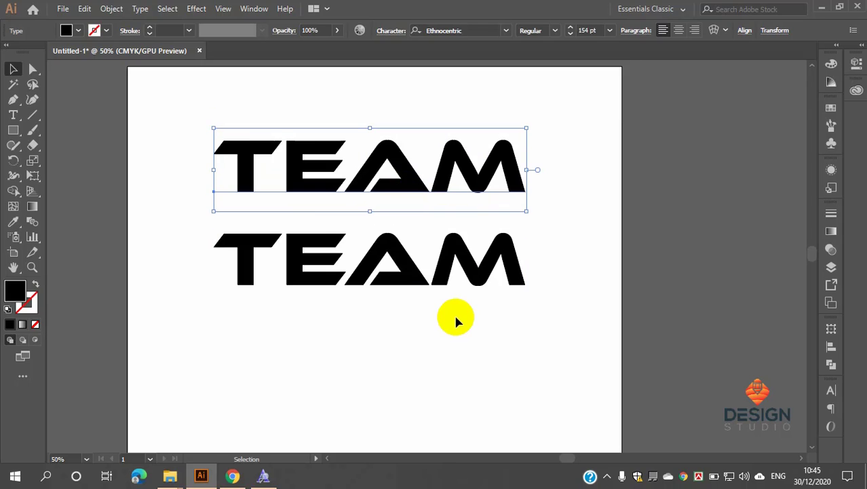
left_click(174, 219)
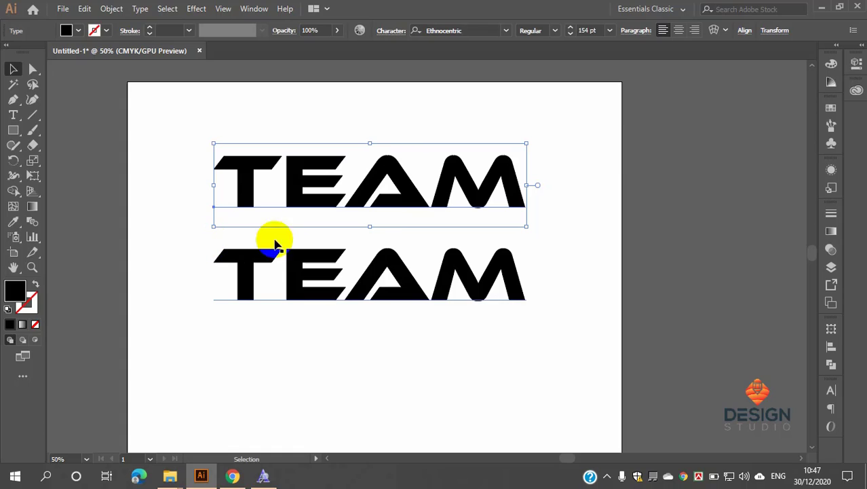
left_click(564, 224)
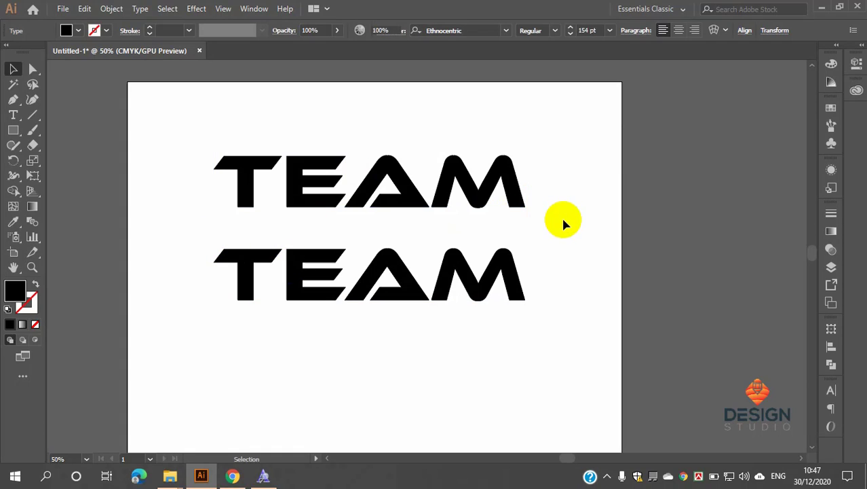
Step: Select the upper TEAM text and bring up its Create Outlines command
left_click(411, 193)
right_click(410, 194)
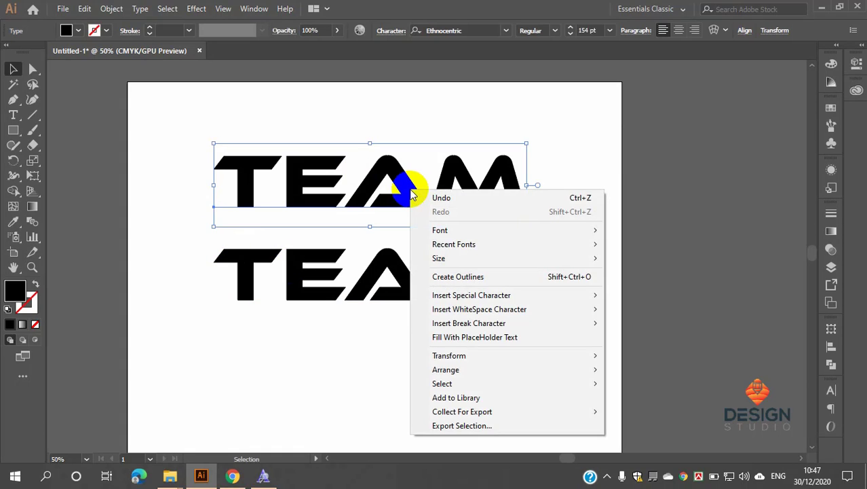
left_click(601, 149)
left_click(389, 172)
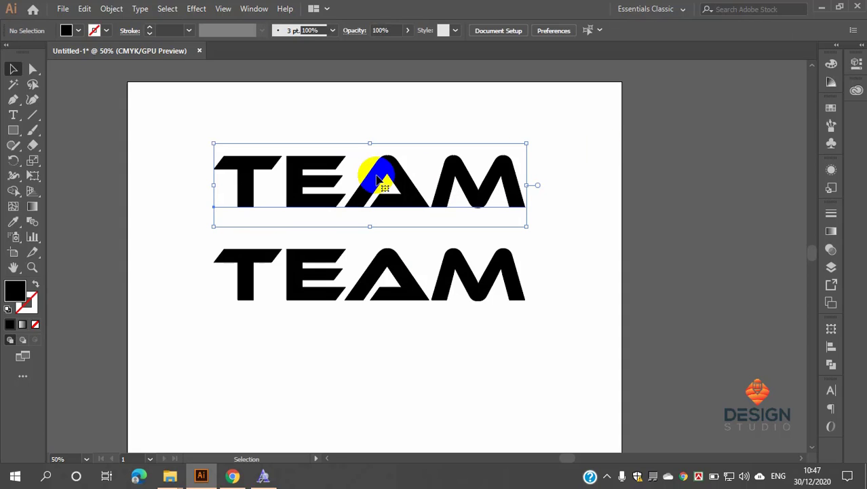
right_click(377, 177)
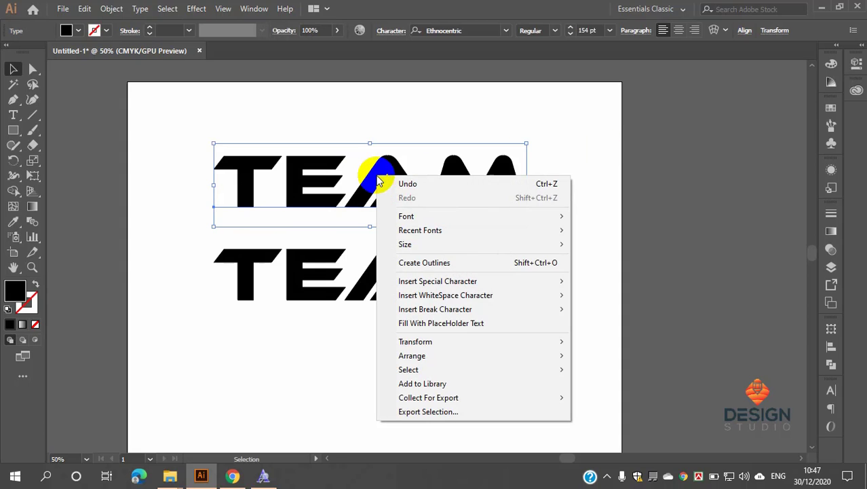
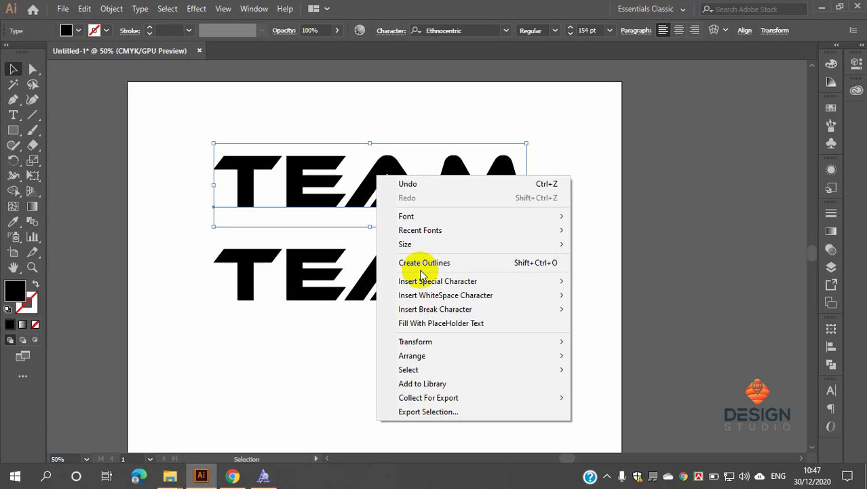
Step: Convert the upper TEAM text to outlines and deselect it
left_click(460, 263)
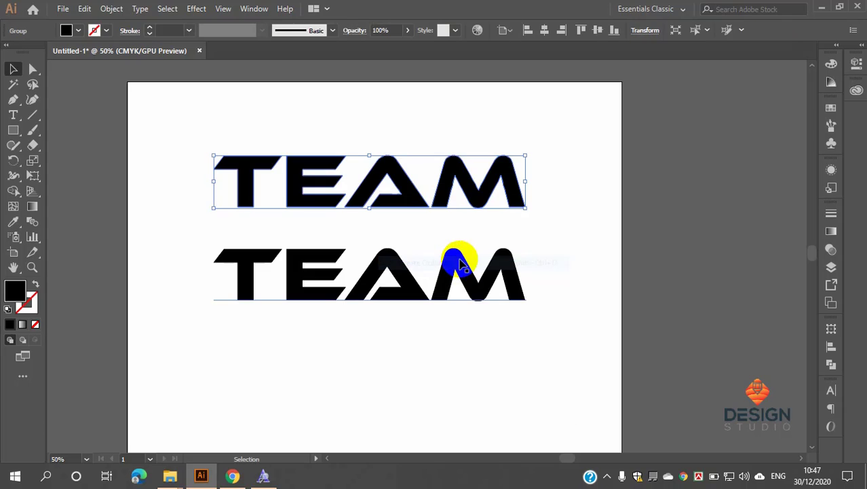
left_click(552, 203)
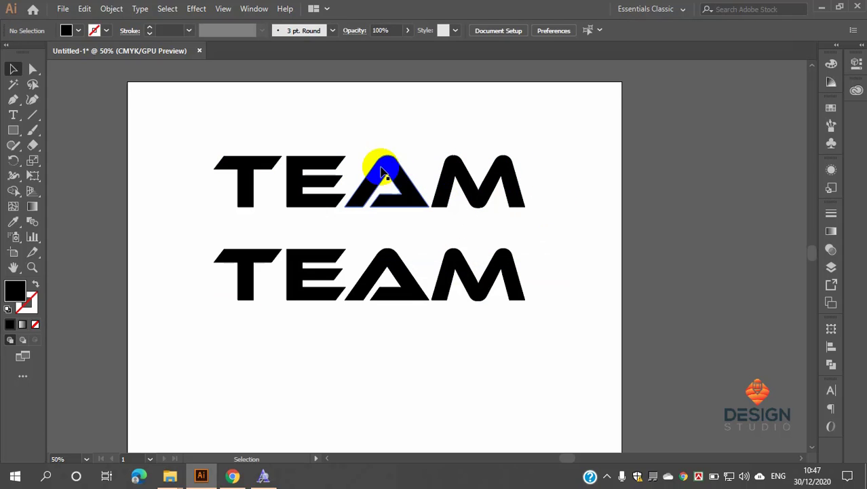
scroll(378, 194, "up", 2)
scroll(378, 194, "up", 1)
scroll(383, 196, "down", 2)
Step: Move the outlined TEAM word below the live TEAM text and deselect it
left_click(384, 191)
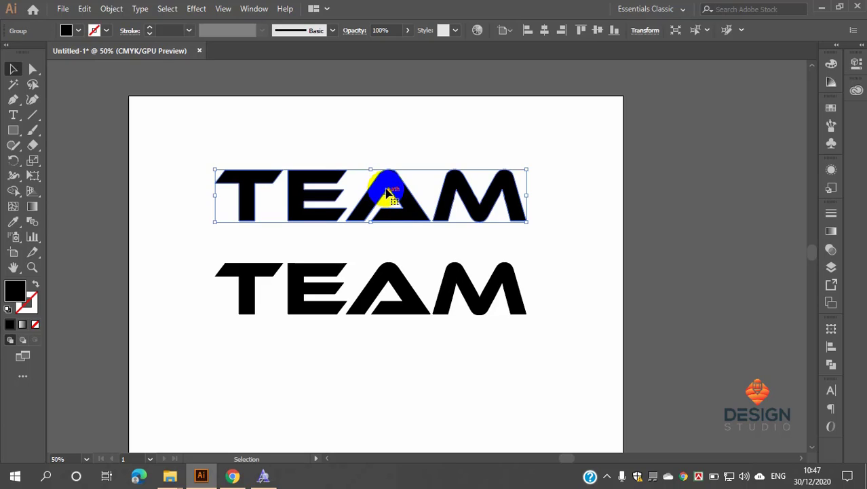
scroll(387, 182, "down", 2)
left_click_drag(387, 185, 402, 339)
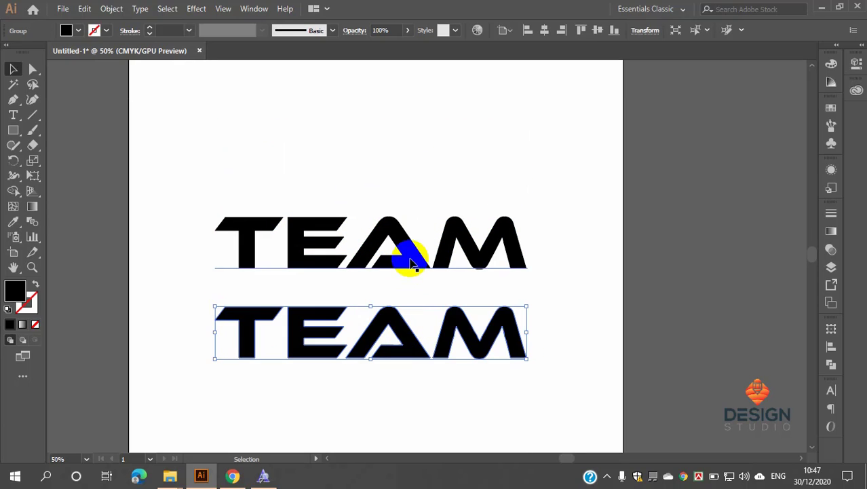
left_click(410, 258)
left_click(388, 173)
scroll(367, 249, "up", 1)
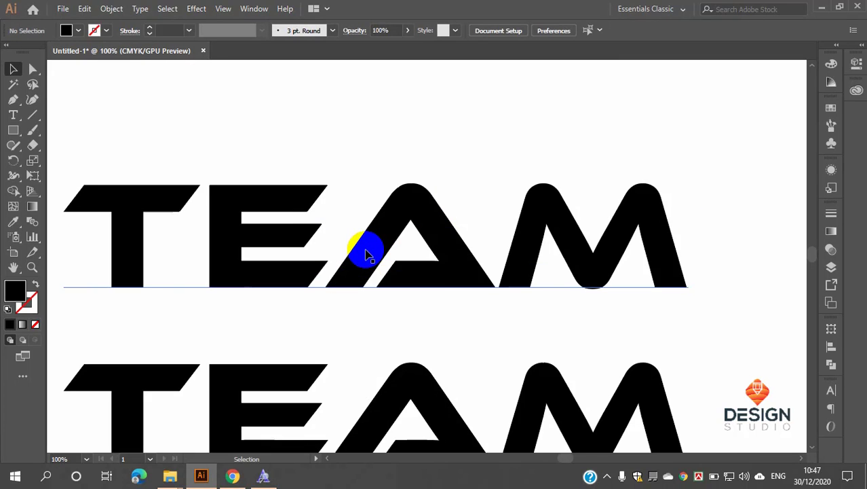
Step: Shift the outlined TEAM word about 10 px to the right and keep it selected
scroll(368, 249, "down", 5)
scroll(374, 245, "down", 1)
mouse_move(399, 268)
left_mouse_down()
mouse_move(413, 269)
mouse_move(405, 268)
left_mouse_up()
left_click(414, 240)
left_click(406, 270)
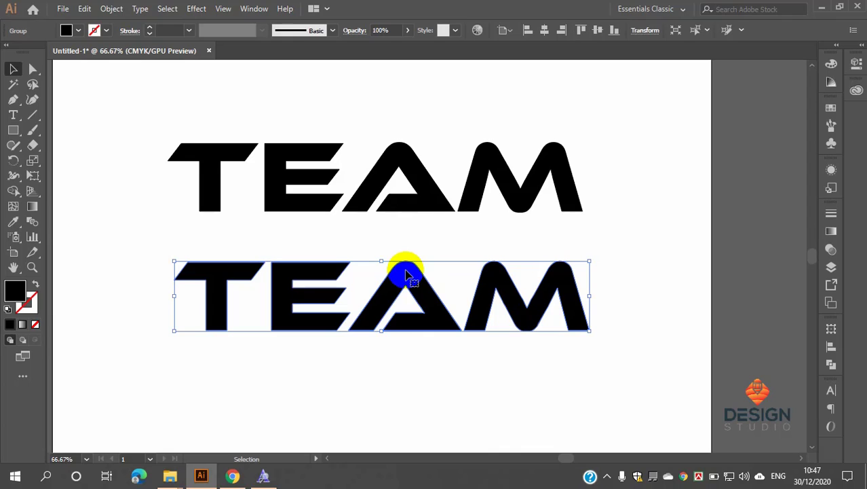
right_click(406, 274)
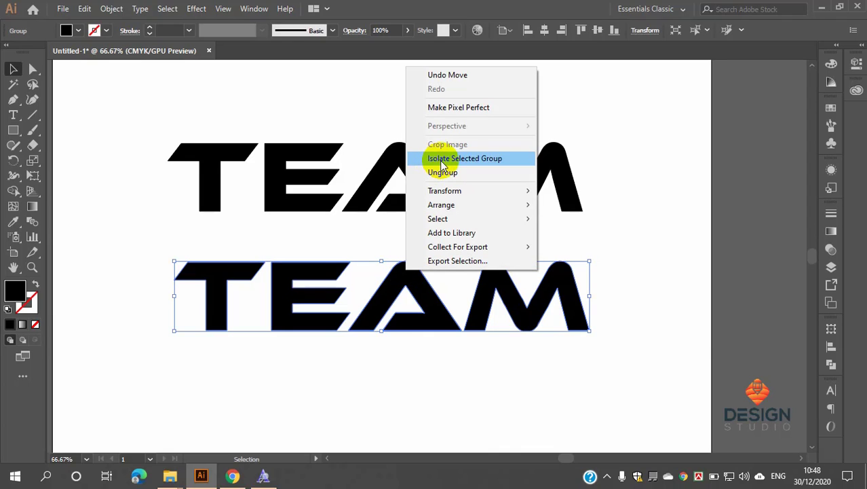
left_click(682, 301)
left_click(399, 278)
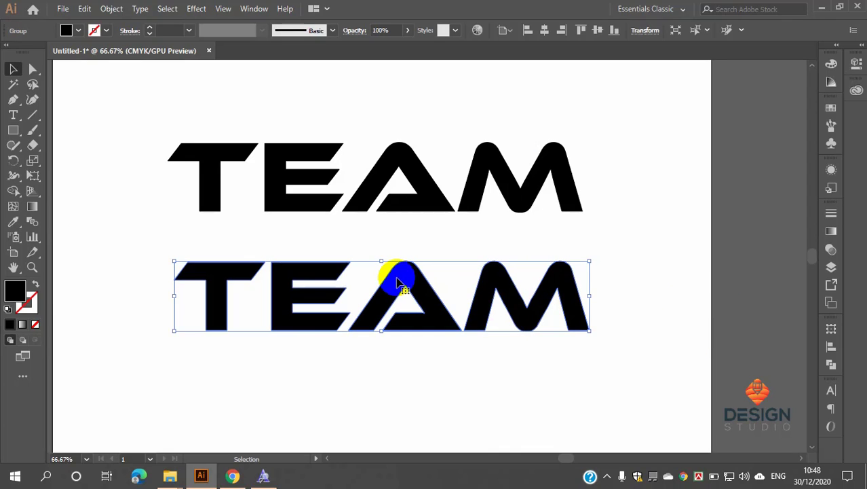
Step: Switch the document to Outline view with the outlined TEAM word selected to show its paths
scroll(183, 277, "up", 3)
scroll(181, 278, "down", 2)
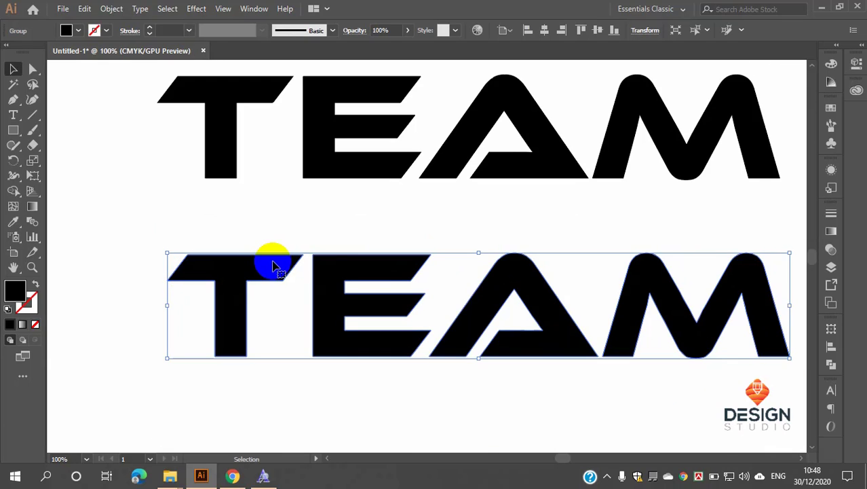
key("a")
key("ctrl")
key("ctrl")
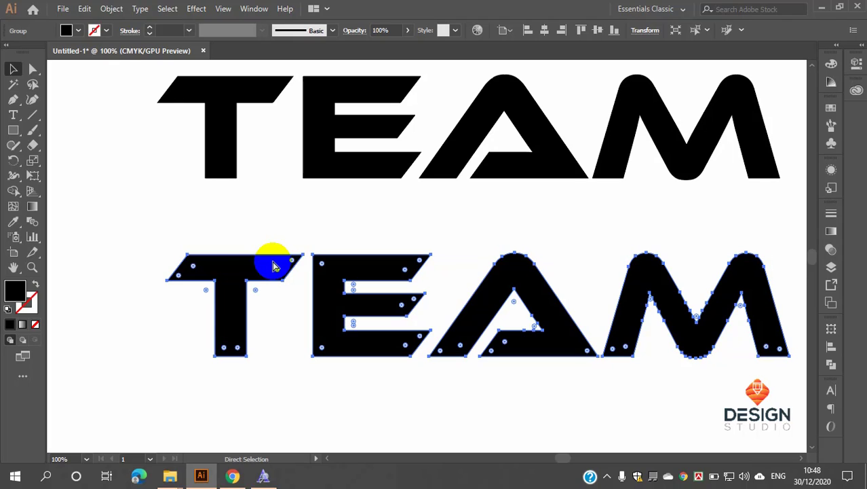
key("ctrl+y")
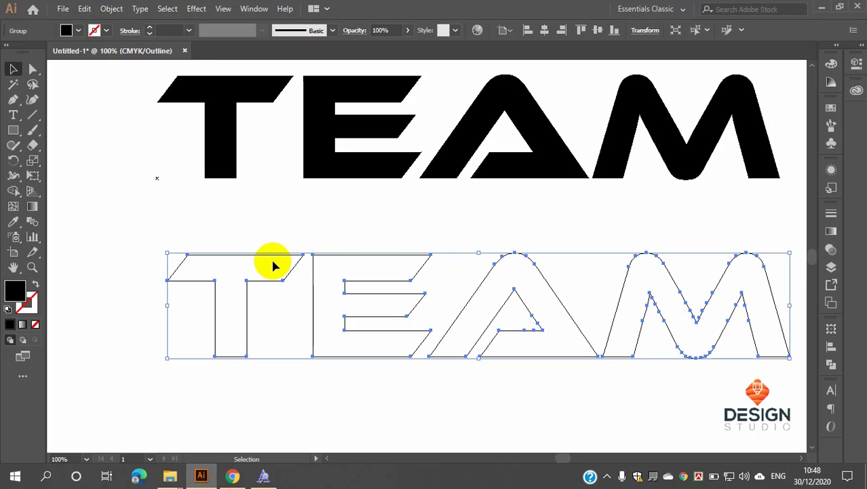
scroll(336, 239, "down", 2)
scroll(393, 230, "up", 1)
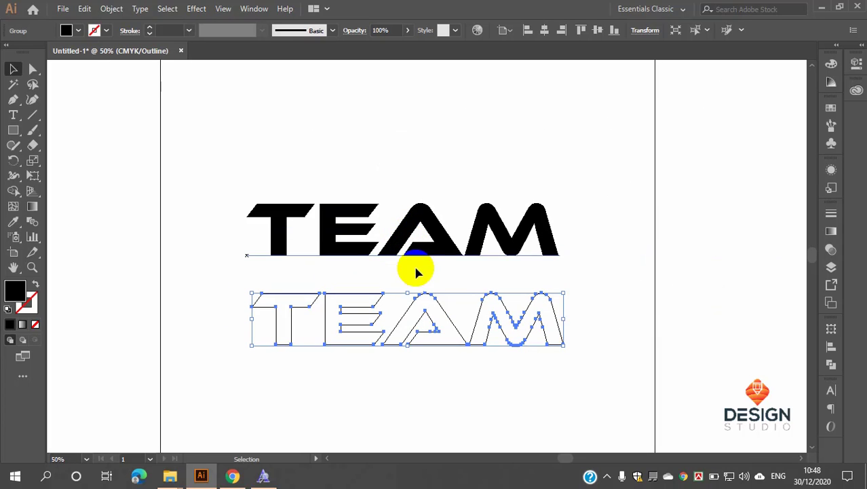
Step: Toggle the document to Preview and back to Outline view, leaving the outlined TEAM word deselected
left_click(490, 175)
left_click(407, 328)
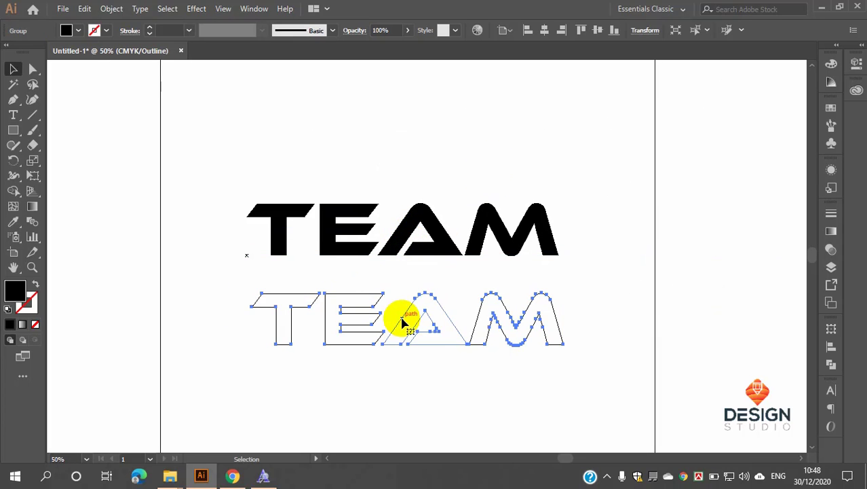
key("ctrl+y")
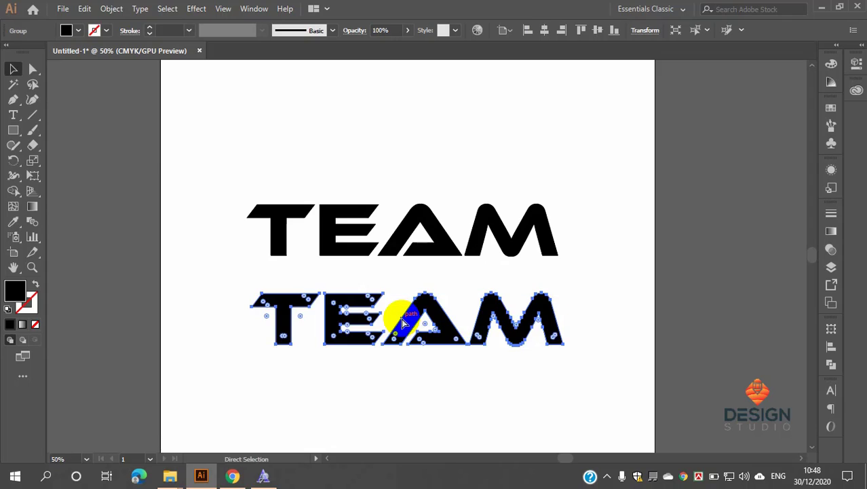
key("ctrl+y")
left_click(417, 370)
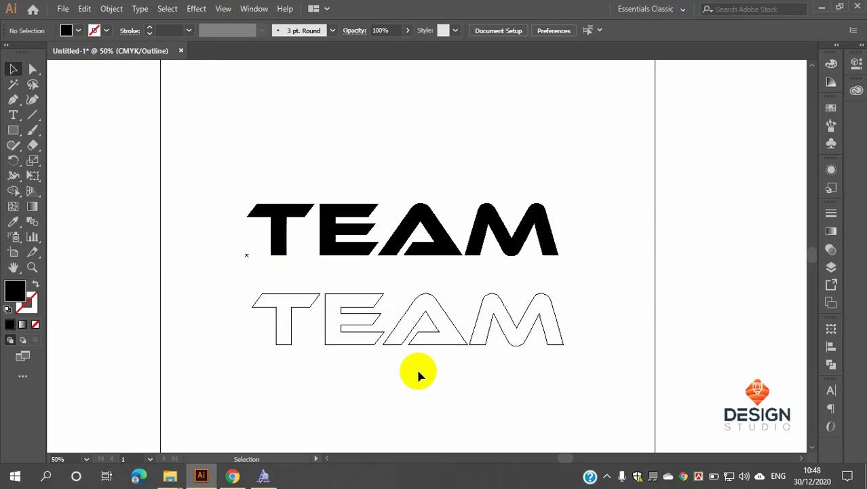
Step: Compare the live TEAM text with the outlined TEAM word in Outline view by selecting each in turn
scroll(410, 325, "up", 1)
left_click(392, 216)
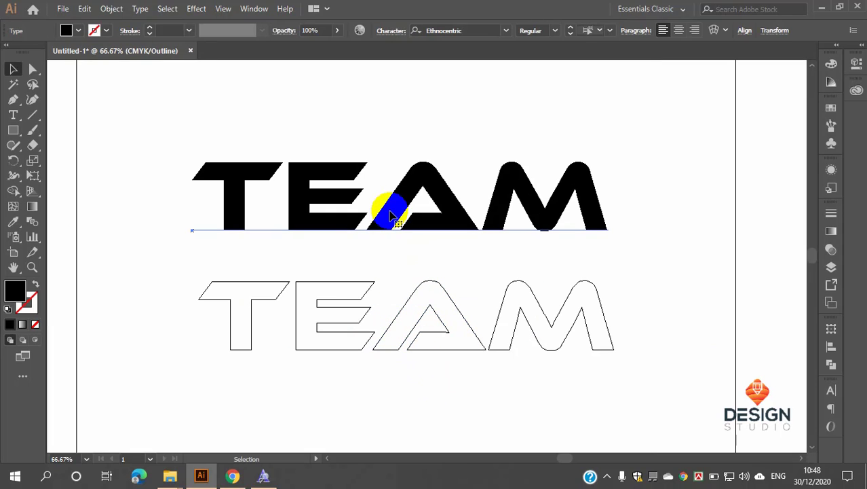
left_click(312, 296)
left_click(284, 286)
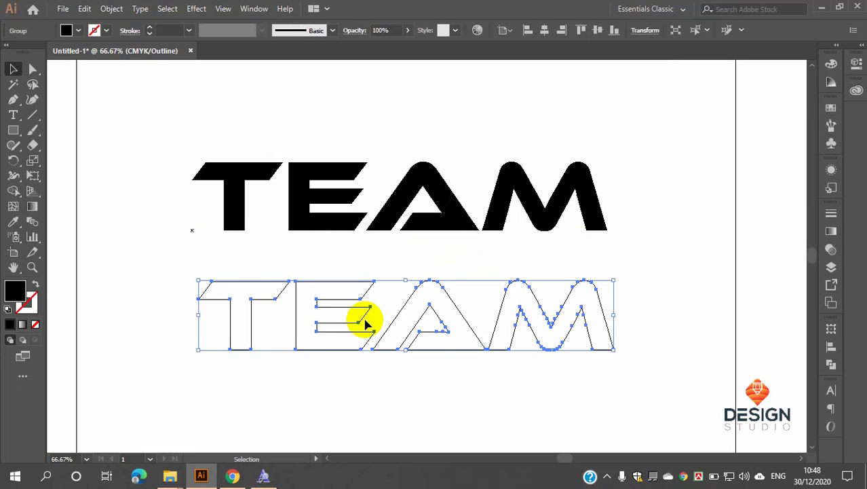
left_click(407, 385)
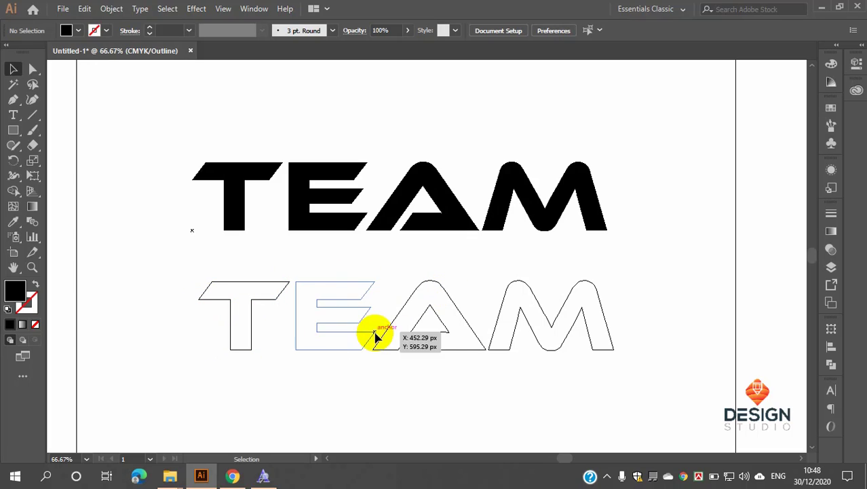
left_click(333, 190)
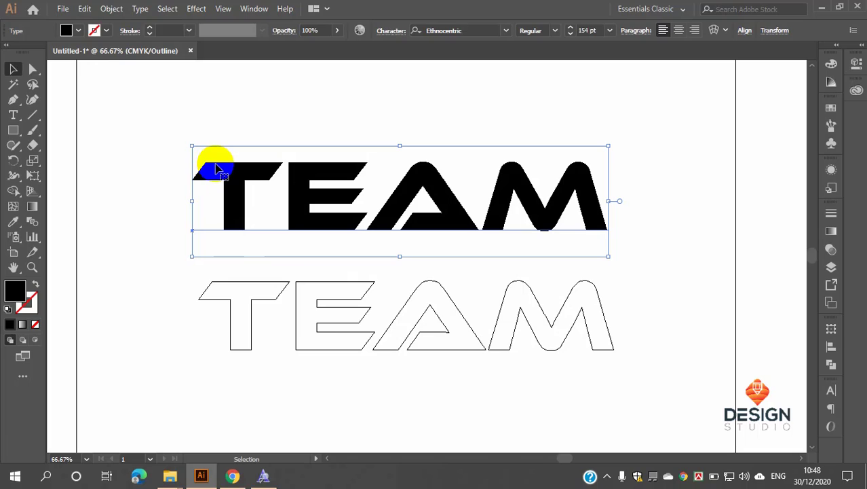
Step: Return the document to Preview view and select the live TEAM text
key("ctrl")
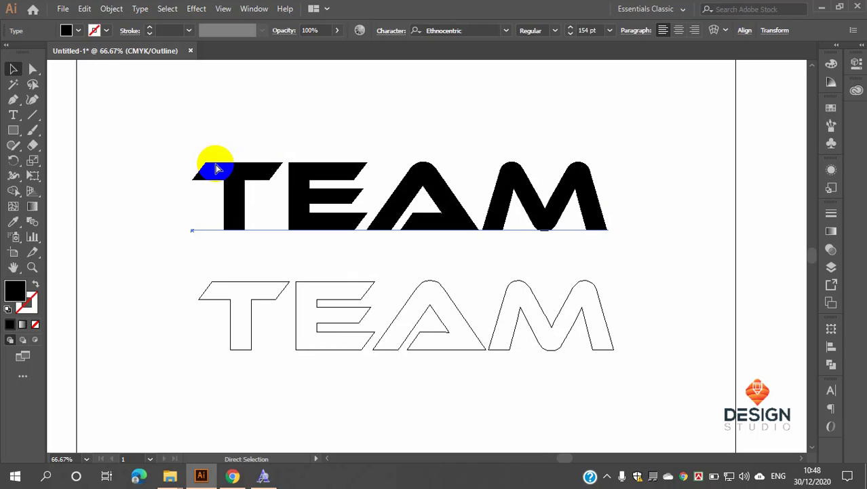
key("ctrl+y")
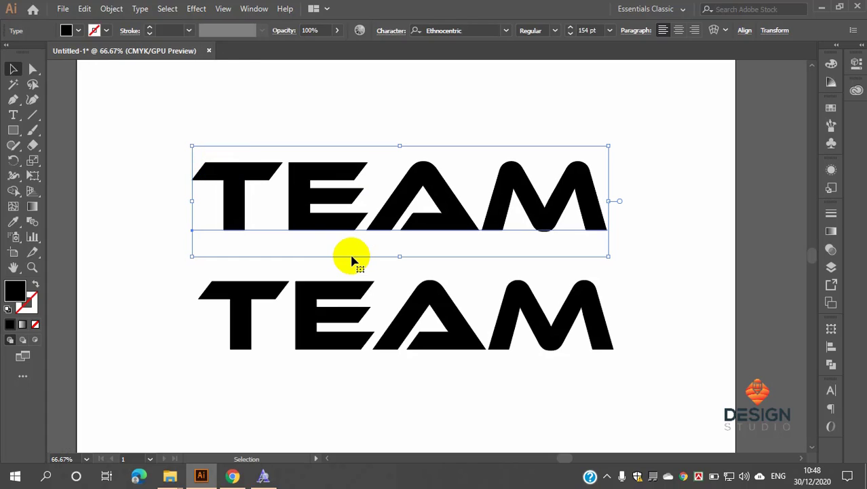
left_click(669, 171)
left_click(431, 188)
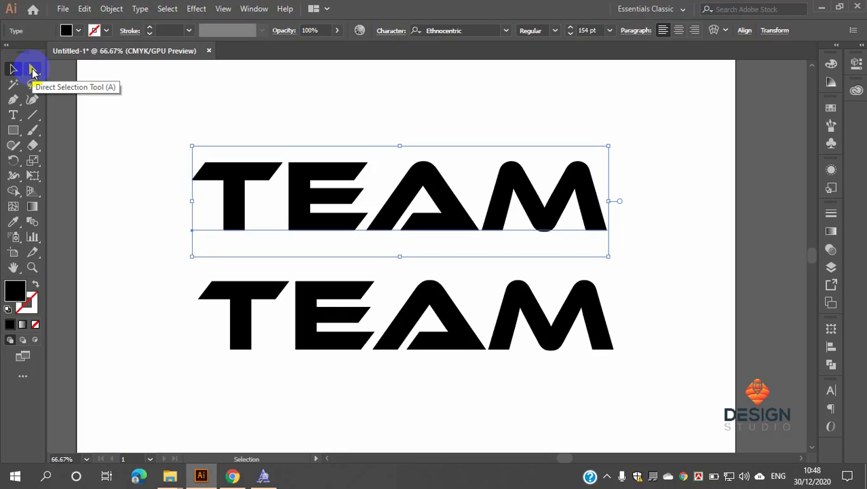
Step: Select the outlined TEAM letters with the Direct Selection tool, examine their anchor points and corner widgets, and deselect them
double_click(34, 71)
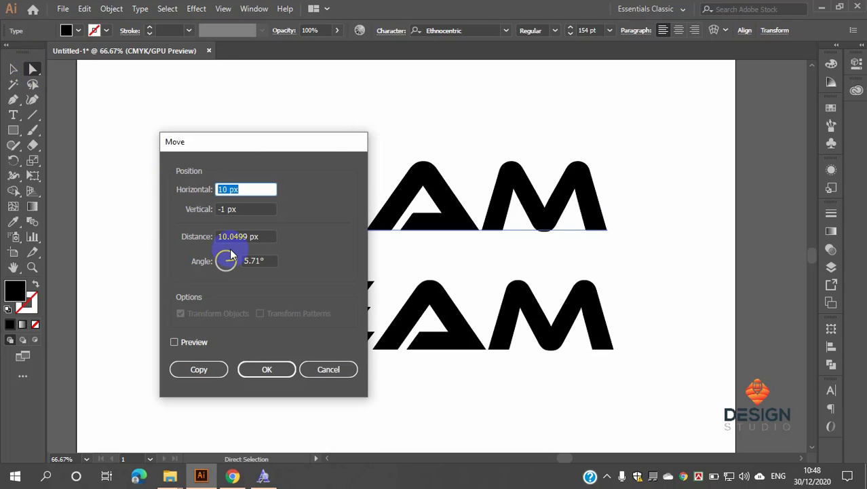
left_click(326, 374)
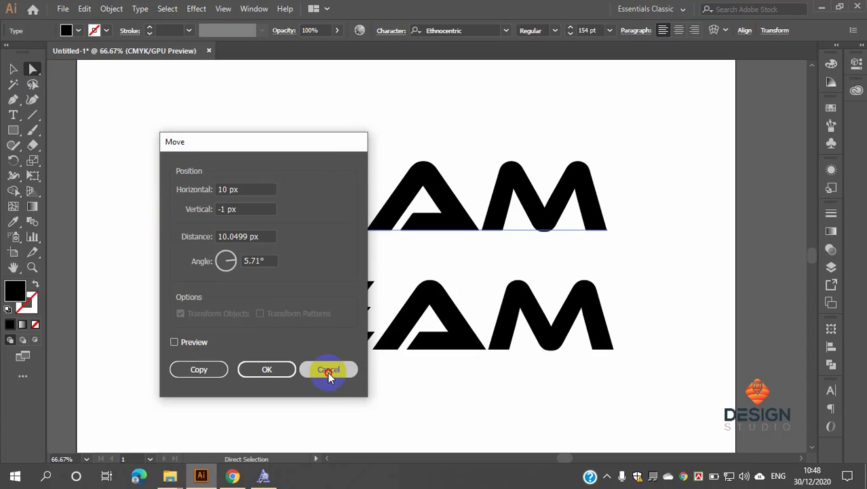
left_click_drag(178, 257, 426, 360)
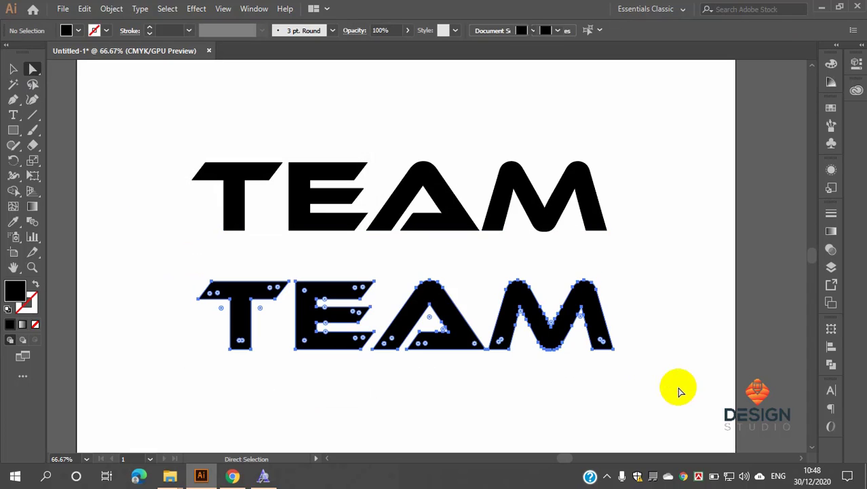
scroll(345, 284, "up", 3)
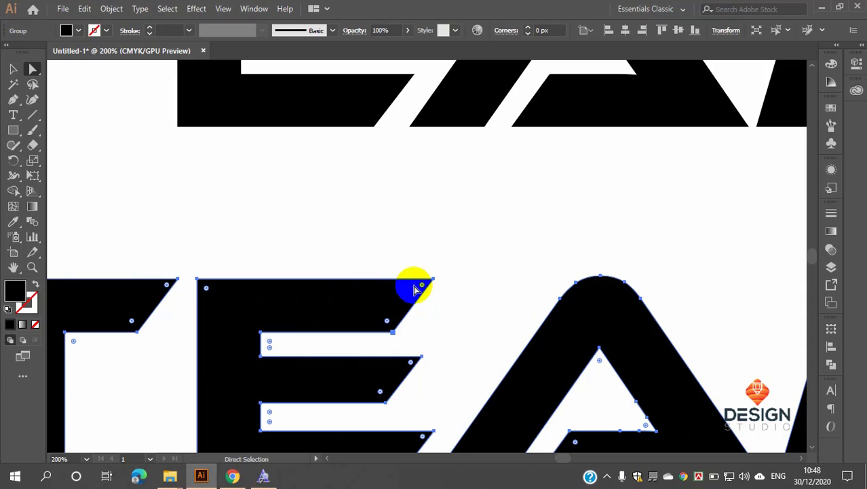
scroll(417, 280, "down", 3)
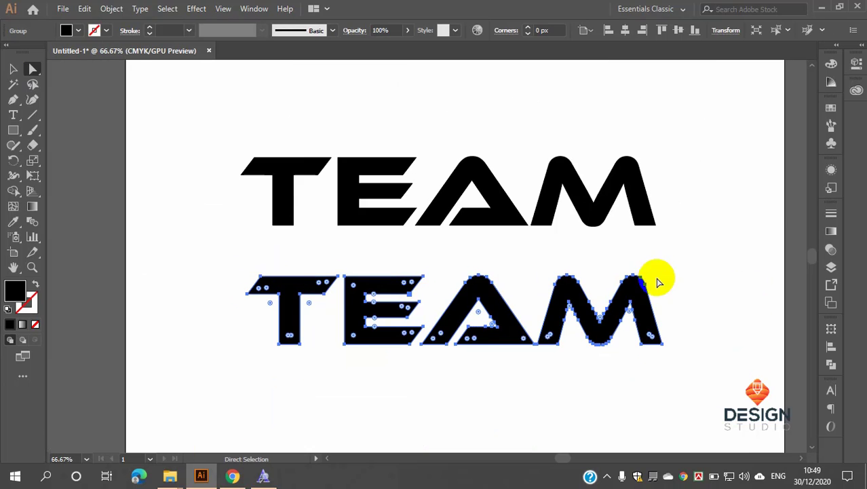
left_click(672, 243)
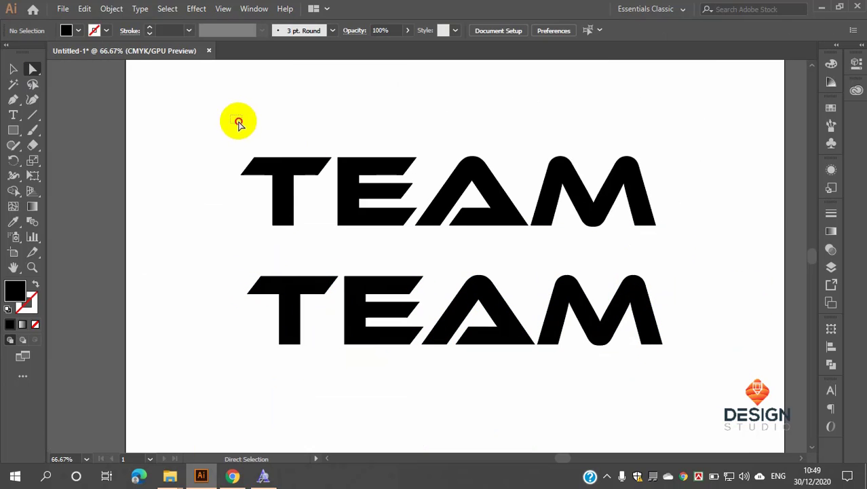
Step: Select the live TEAM text with the Direct Selection tool and check its letters for editable anchor points
left_click_drag(231, 116, 678, 229)
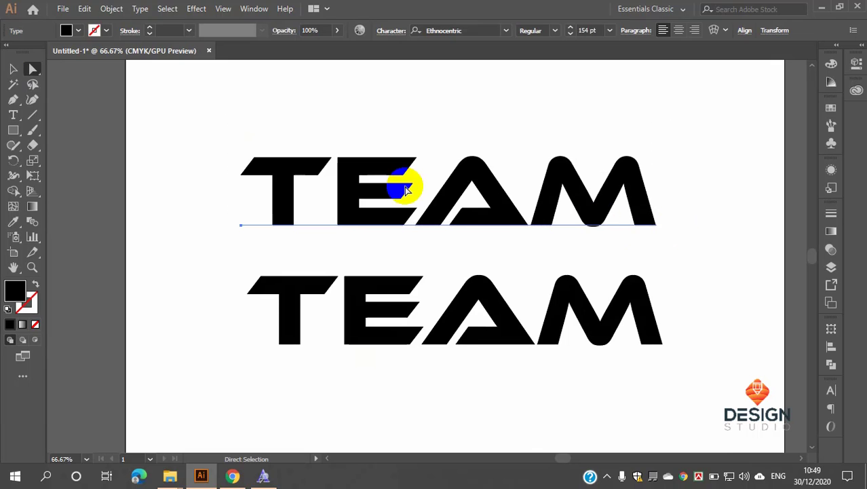
scroll(438, 204, "up", 3)
scroll(437, 204, "down", 2)
scroll(184, 200, "up", 4)
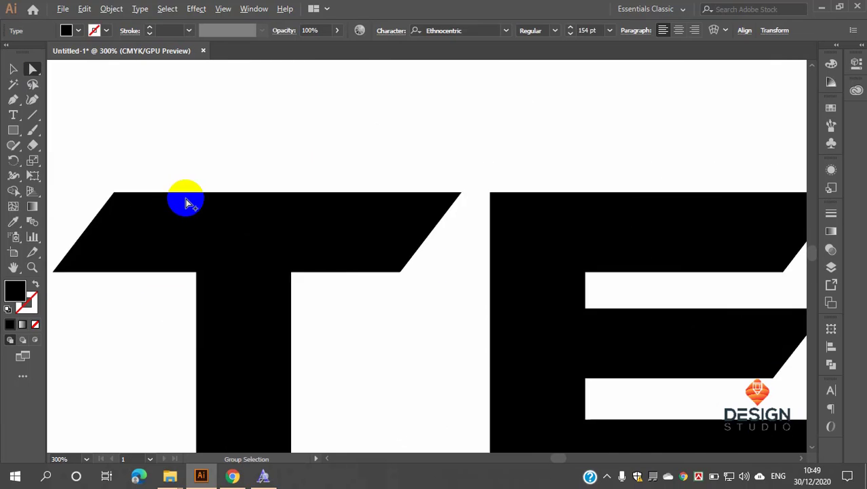
scroll(185, 203, "down", 5)
scroll(425, 223, "up", 3)
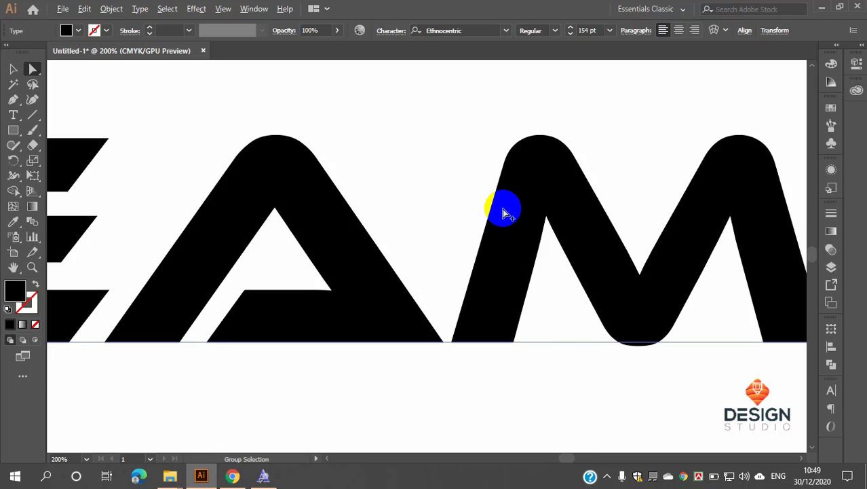
scroll(504, 210, "down", 2)
scroll(505, 212, "down", 1)
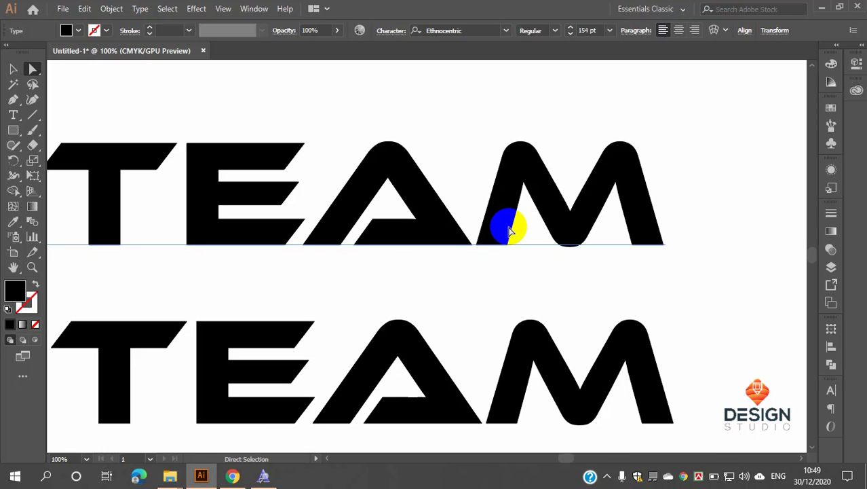
scroll(248, 145, "down", 1)
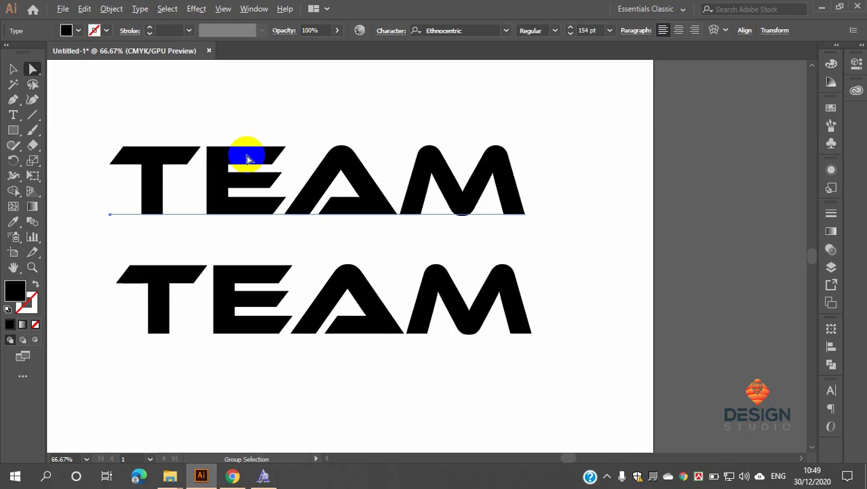
Step: Examine the live text's T and E up close and reselect the whole word with the Direct Selection tool
scroll(142, 163, "up", 1)
scroll(136, 159, "up", 1)
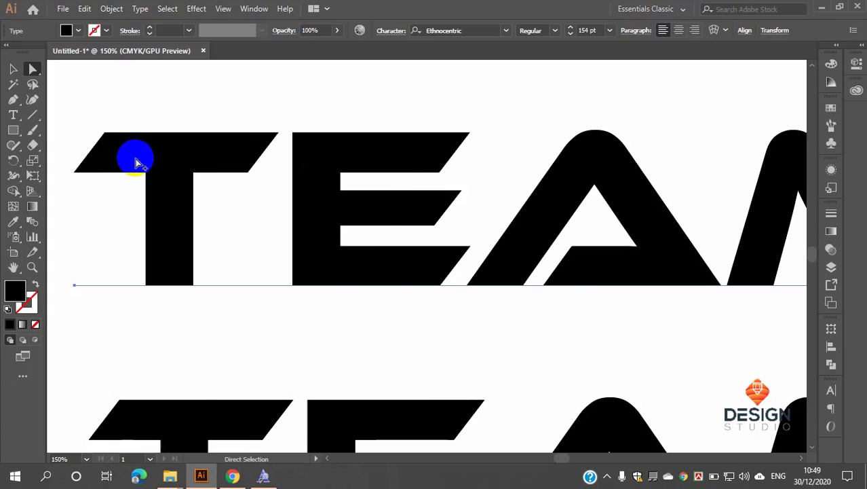
scroll(137, 160, "down", 2)
left_click(228, 126)
left_click_drag(109, 116, 506, 234)
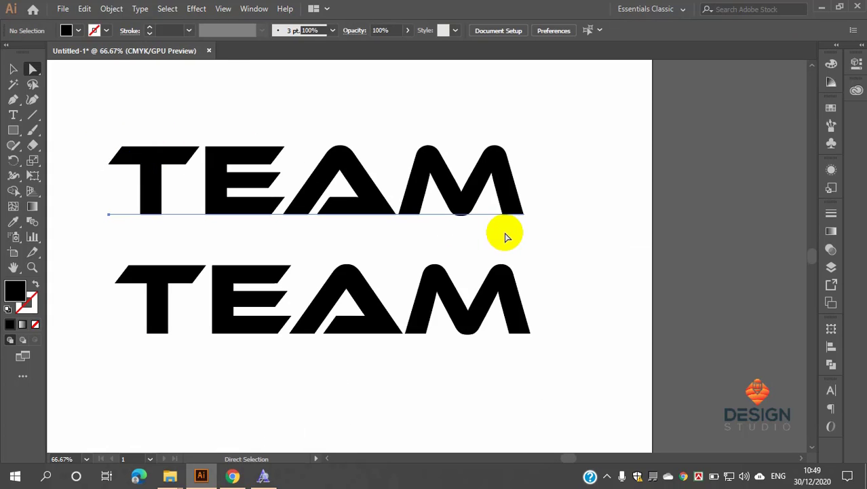
Step: Insert the letters FFFKGK between the T and E of the upper live TEAM text
left_click(15, 72)
left_click(204, 165)
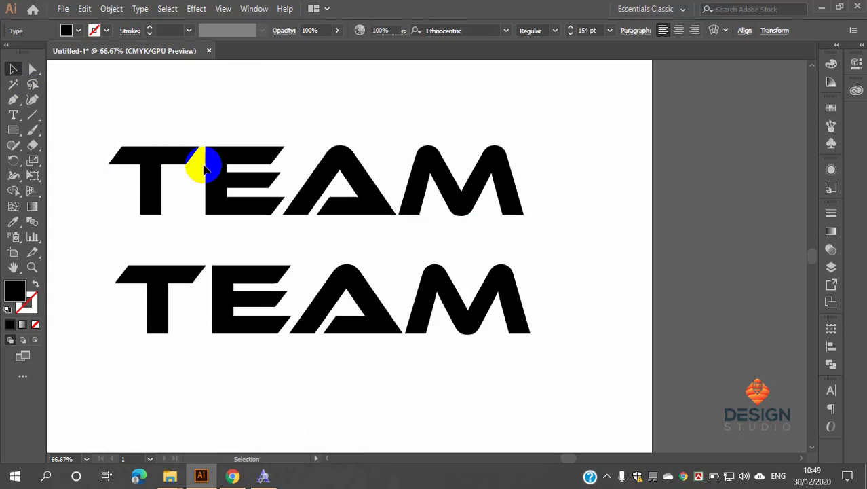
scroll(263, 170, "up", 2)
scroll(265, 170, "down", 1)
left_click_drag(265, 169, 296, 170)
left_click(286, 169)
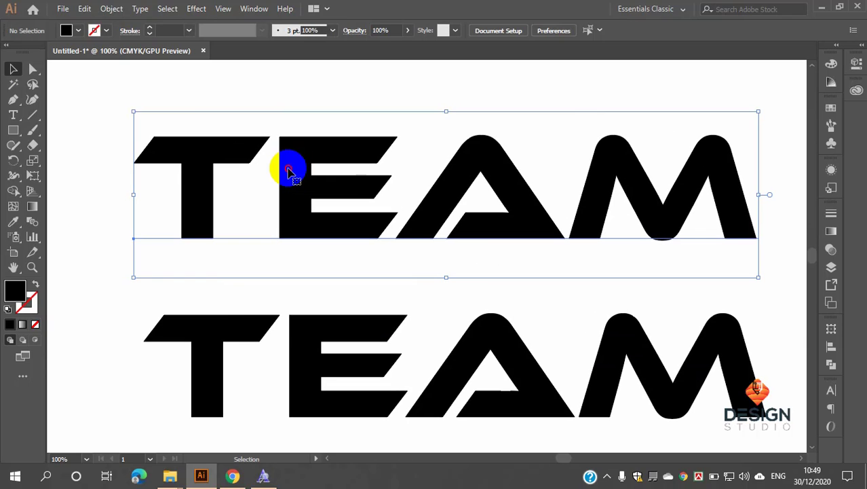
type("t")
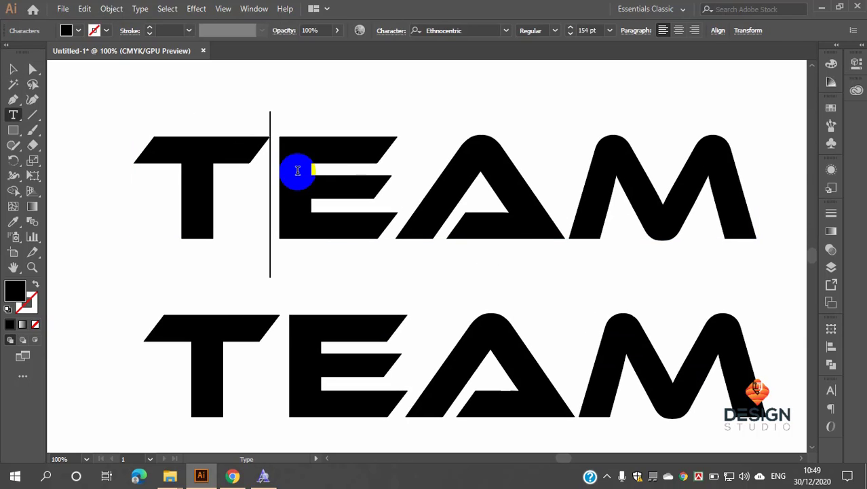
type("FFFKGK")
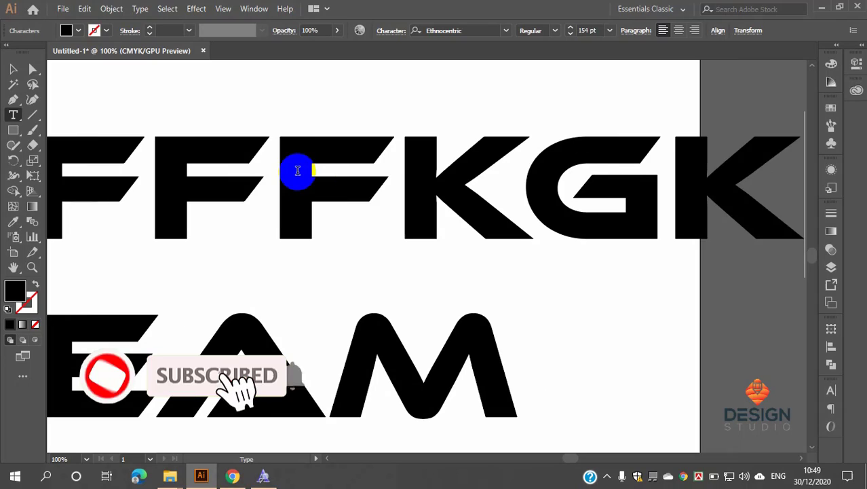
Step: Delete the inserted FFFKGK letters from the live text
key("BackSpace")
key("BackSpace")
key("BackSpace")
key("BackSpace")
key("BackSpace")
key("BackSpace")
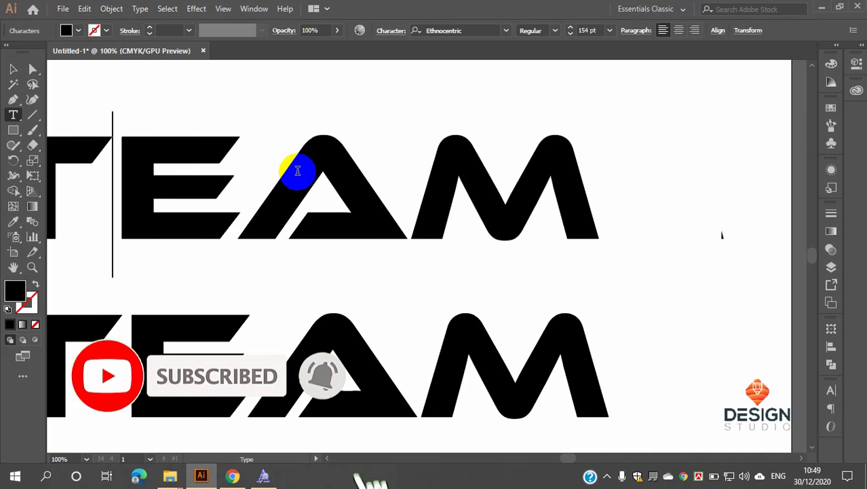
scroll(293, 168, "down", 1, "alt")
scroll(248, 184, "up", 1, "alt")
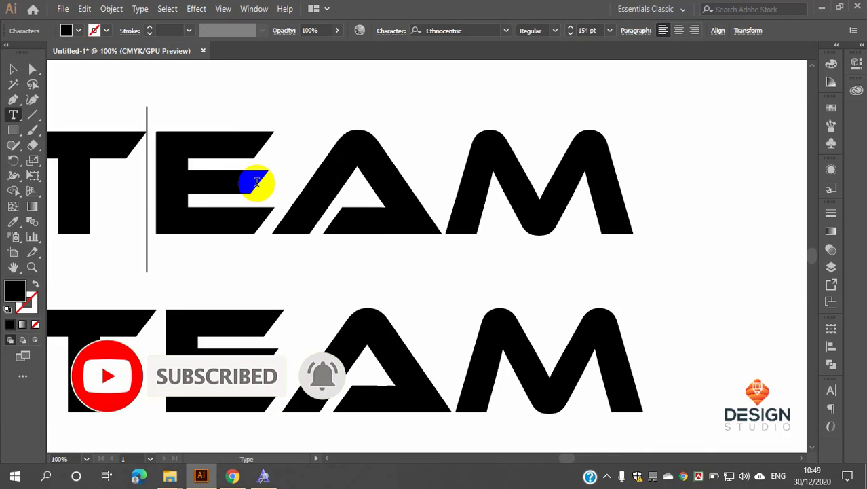
Step: Insert CM after the T in the live text and delete both letters again
type("CM")
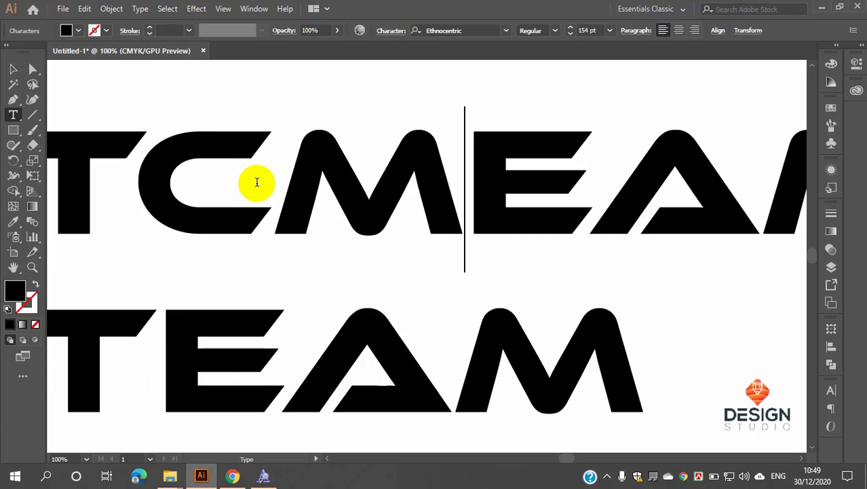
key("BackSpace")
key("BackSpace")
scroll(256, 182, "down", 1)
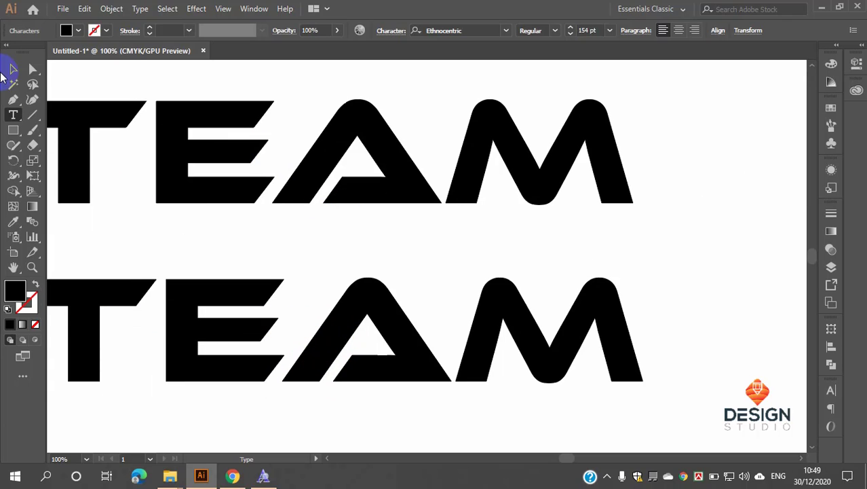
Step: Select the lower outlined TEAM group with the Selection tool and examine its paths against the live text
left_click(12, 69)
left_click(337, 321)
scroll(343, 309, "down", 1, "alt")
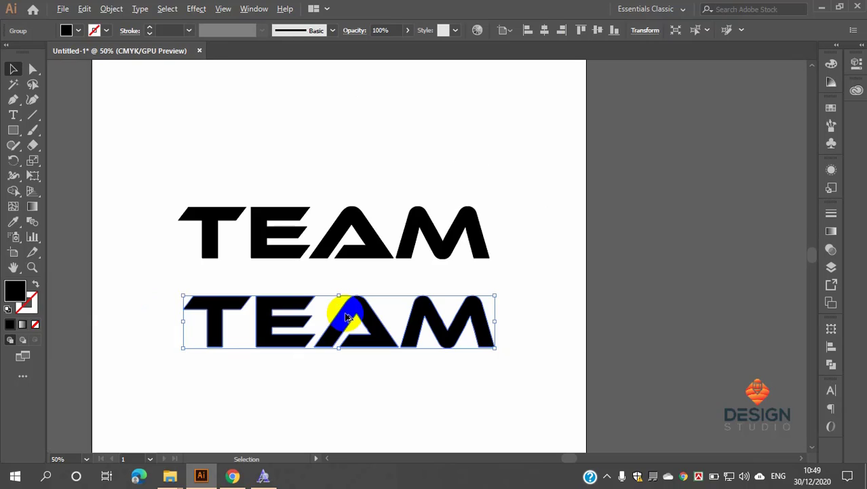
scroll(283, 331, "up", 1, "alt")
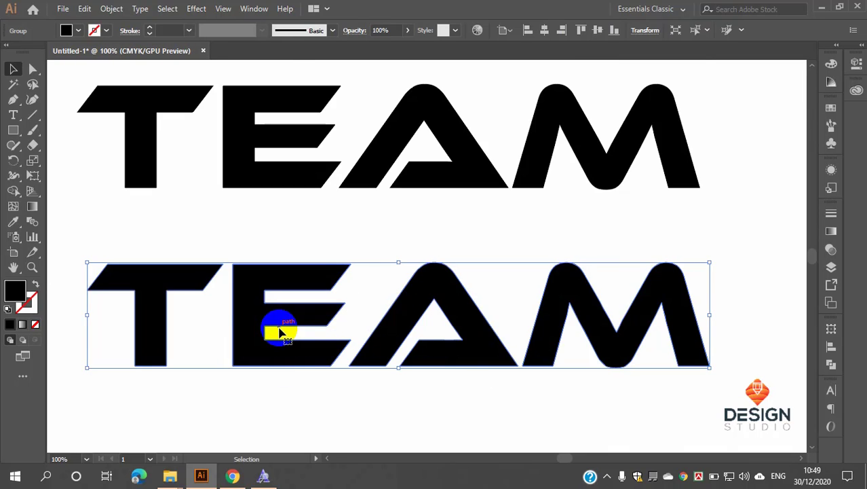
scroll(252, 302, "up", 1, "alt")
scroll(275, 276, "down", 2, "alt")
scroll(359, 258, "up", 1)
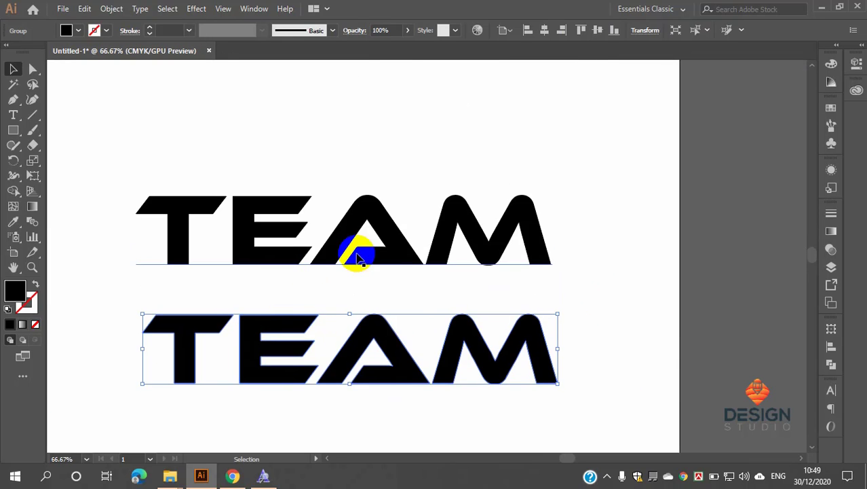
Step: Convert the upper live TEAM text to outlines and deselect it
left_click(358, 238)
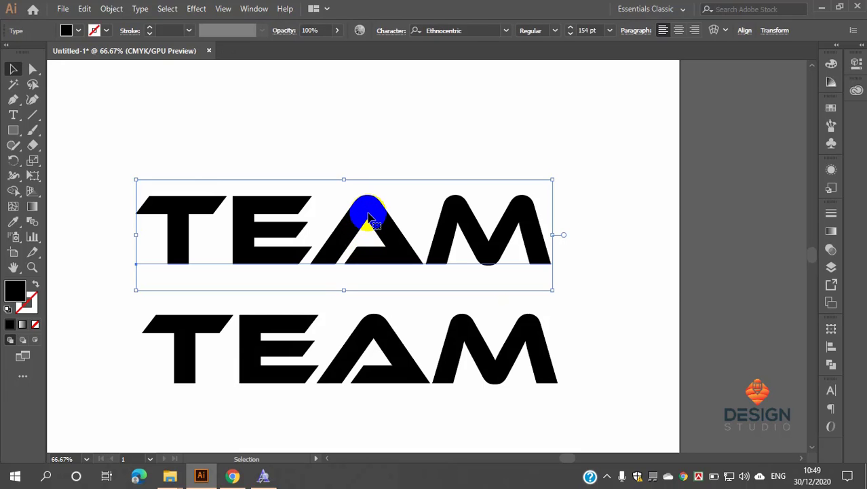
right_click(367, 216)
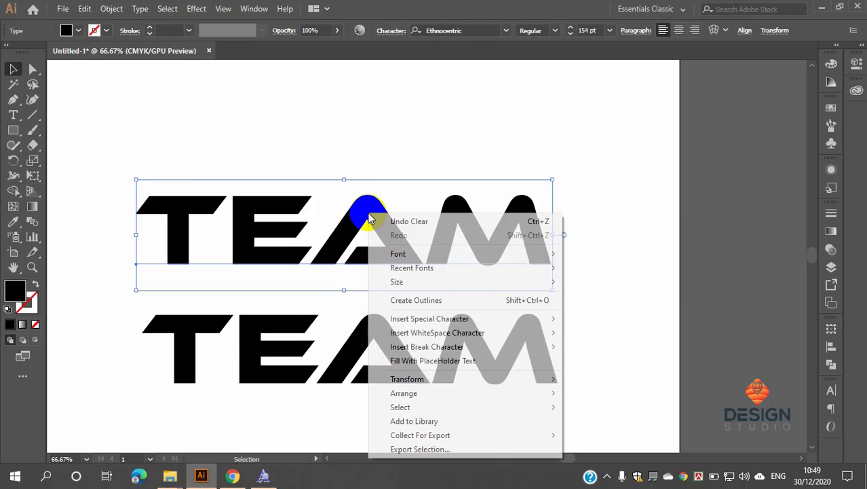
left_click(424, 303)
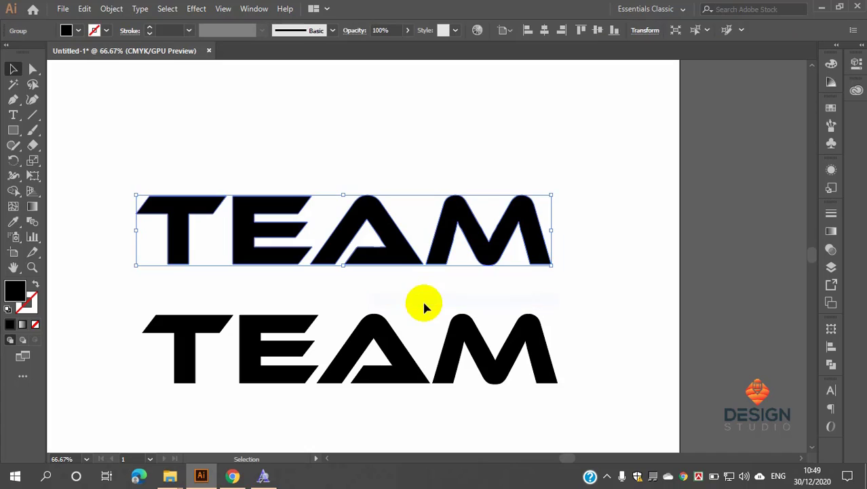
left_click(327, 164)
Step: Delete the upper outlined TEAM, keeping only the lower copy
scroll(349, 227, "up", 4, "alt")
scroll(349, 231, "down", 5)
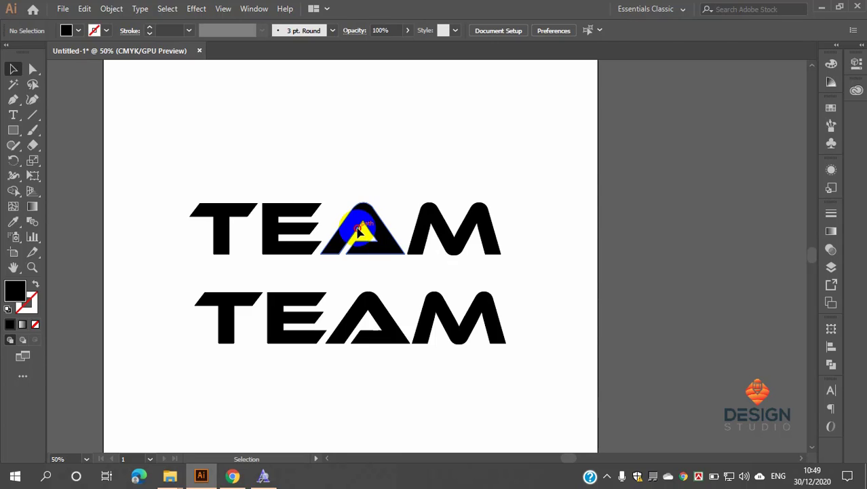
left_click(360, 231)
key("Delete")
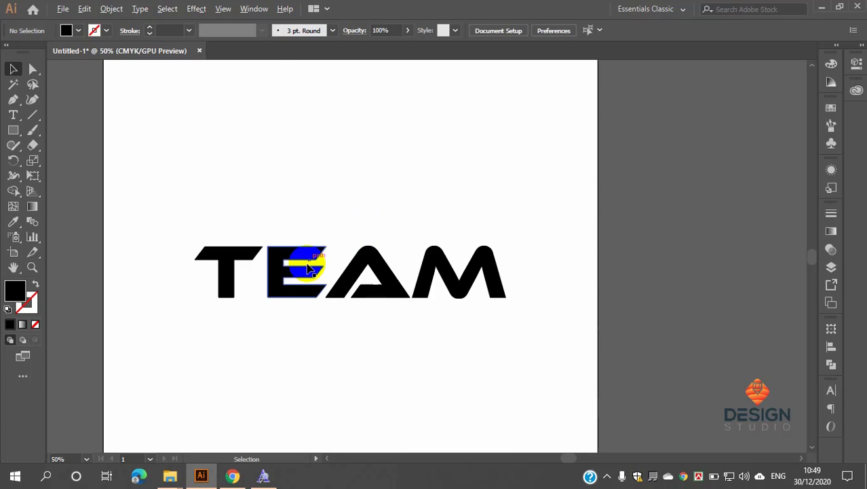
Step: Select the remaining TEAM outlines, check the group commands available for them, and deselect them
scroll(309, 268, "up", 3)
scroll(281, 281, "down", 2)
left_click(285, 254)
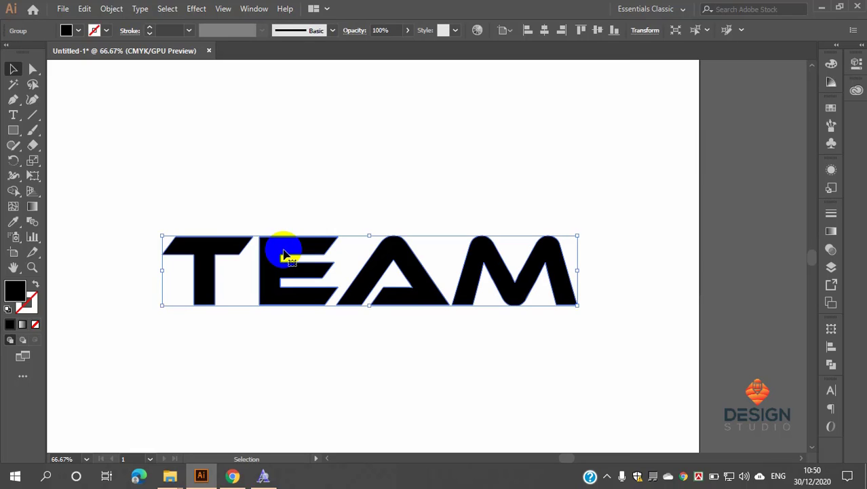
right_click(289, 245)
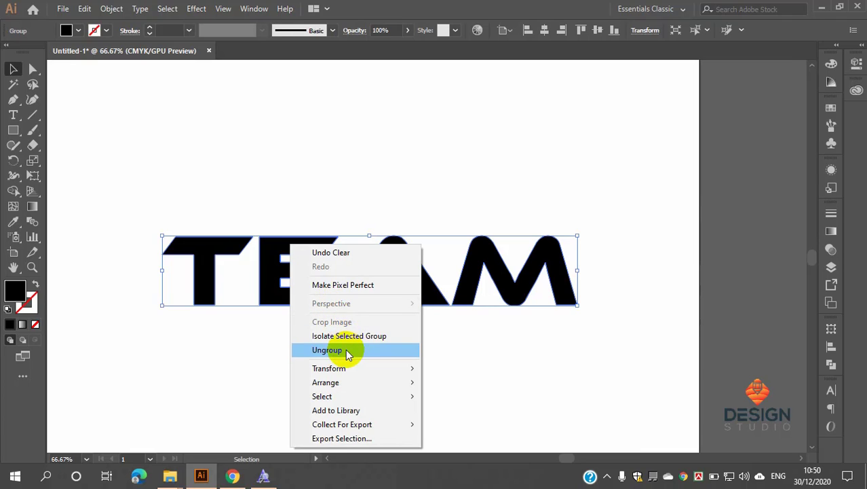
left_click(318, 195)
left_click_drag(150, 210, 667, 350)
left_click(543, 329)
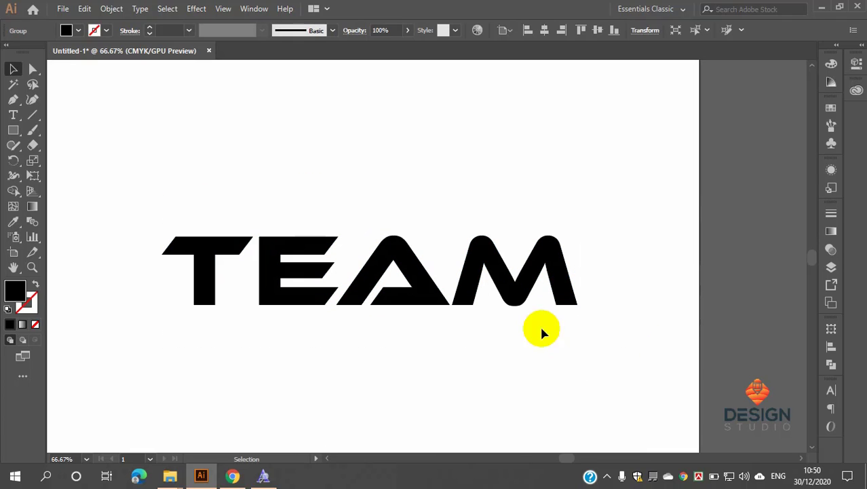
Step: Ungroup the outlined TEAM into separate letters and deselect them
left_click(480, 255)
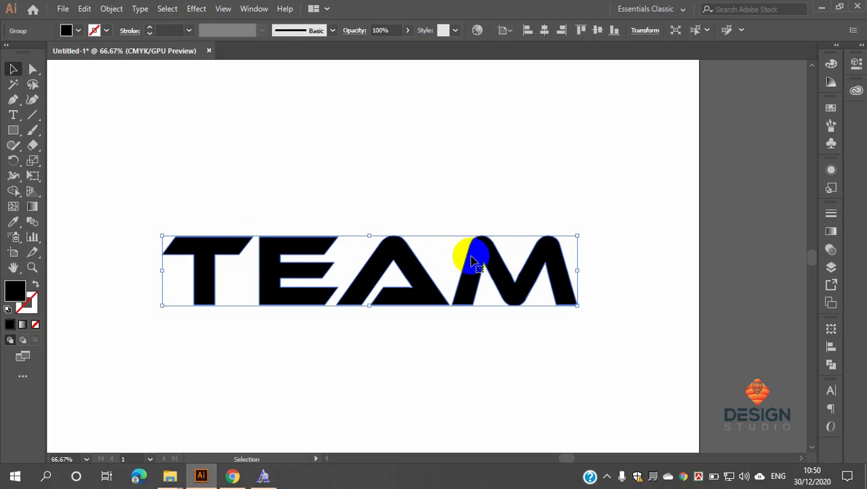
scroll(466, 273, "up", 1)
scroll(465, 272, "down", 1)
scroll(480, 272, "up", 1)
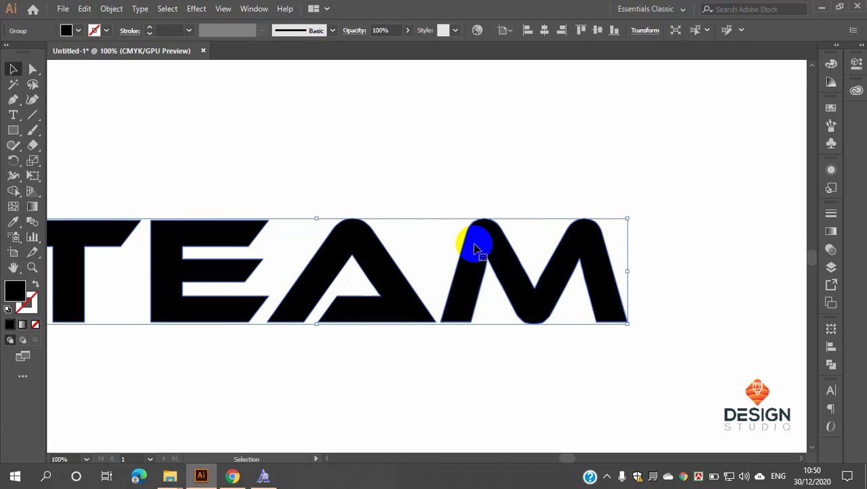
right_click(475, 249)
left_click(509, 349)
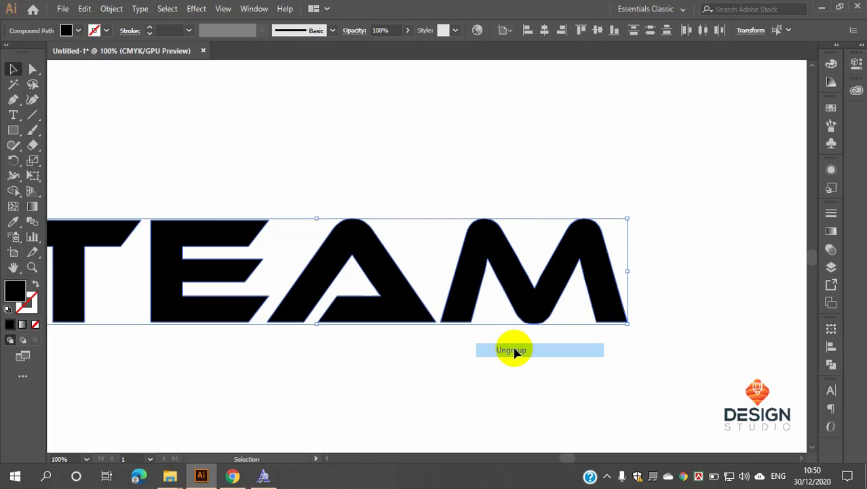
left_click(517, 382)
Step: Select the T, E, A and M one at a time to check that each letter is separate
scroll(493, 329, "down", 1)
scroll(193, 281, "up", 2)
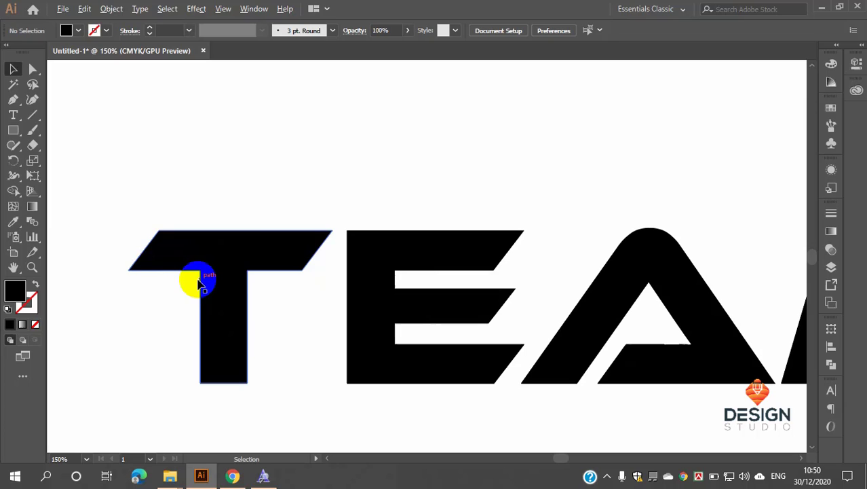
left_click(228, 249)
left_click(391, 248)
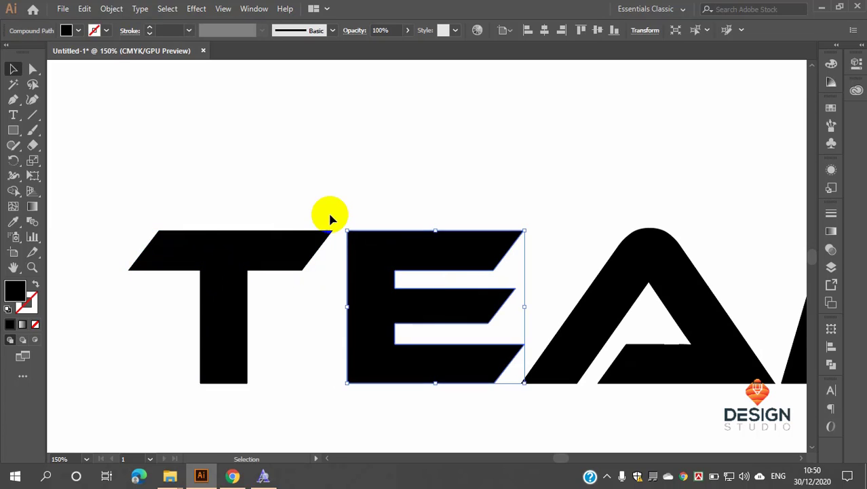
scroll(333, 217, "down", 2)
left_click(461, 241)
left_click(558, 244)
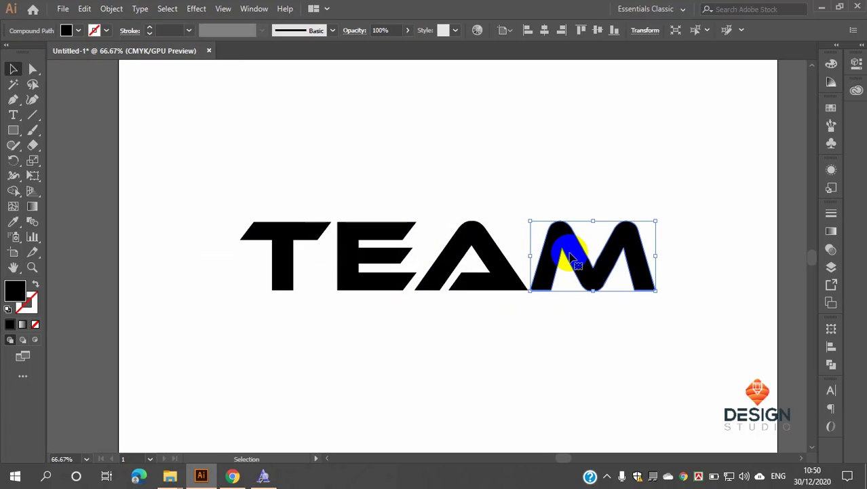
left_click(448, 239)
left_click(355, 237)
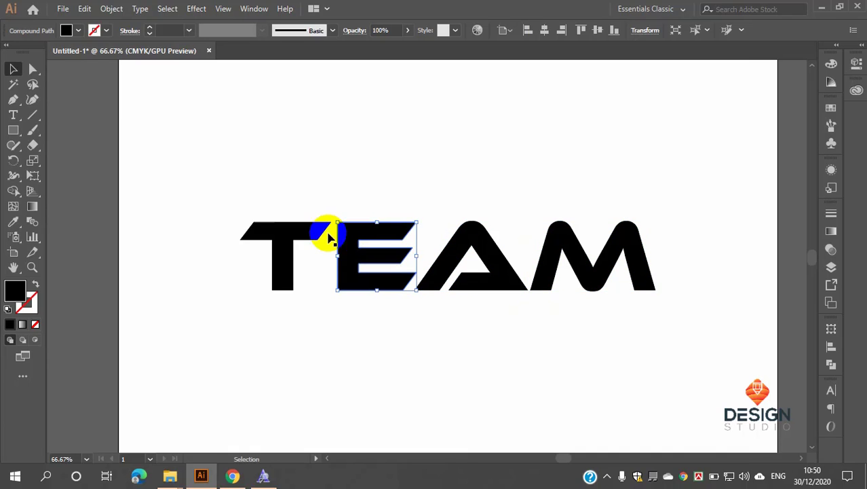
left_click(287, 234)
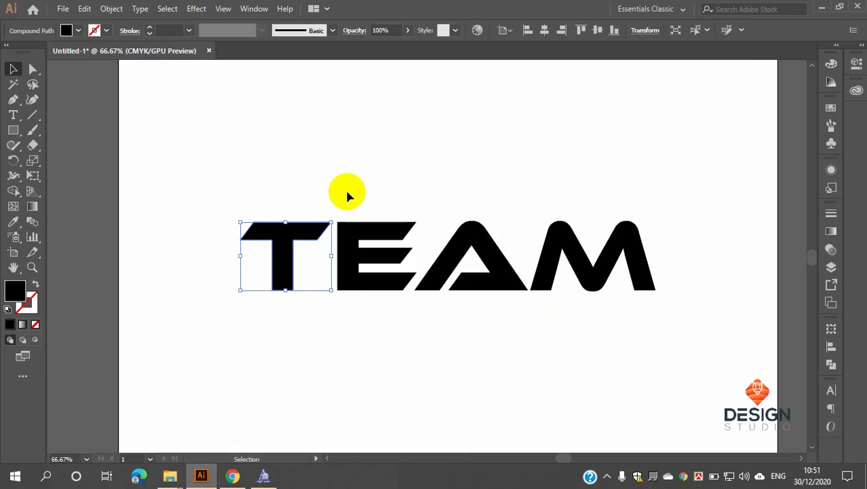
Step: Group the four TEAM letters and deselect them
left_click(251, 176)
left_click_drag(241, 170, 682, 314)
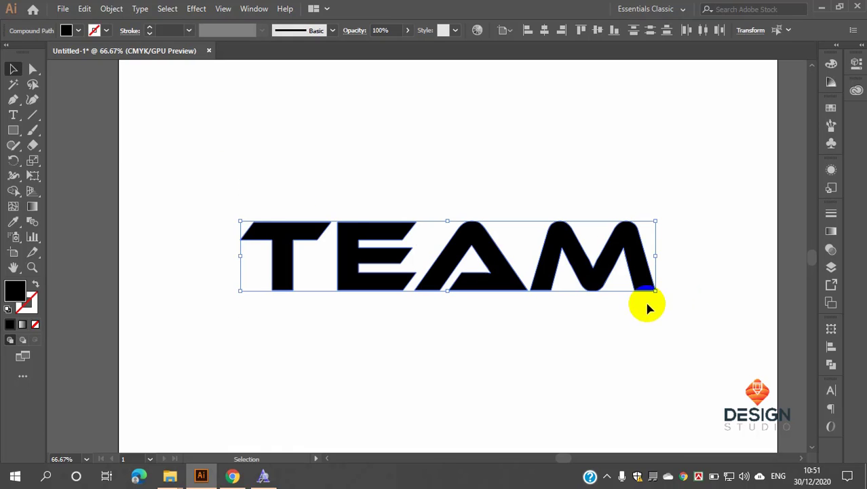
left_click(111, 8)
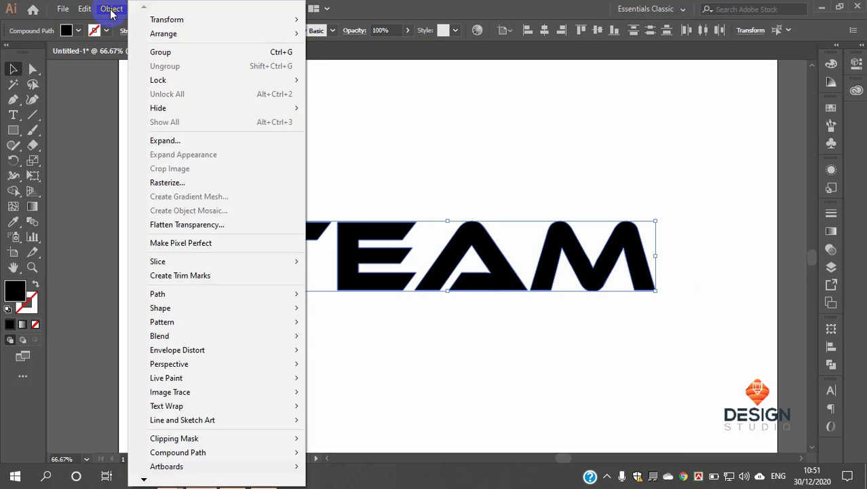
left_click(174, 54)
left_click(332, 119)
Step: Ungroup the regrouped TEAM word and select the E on its own
left_click(372, 231)
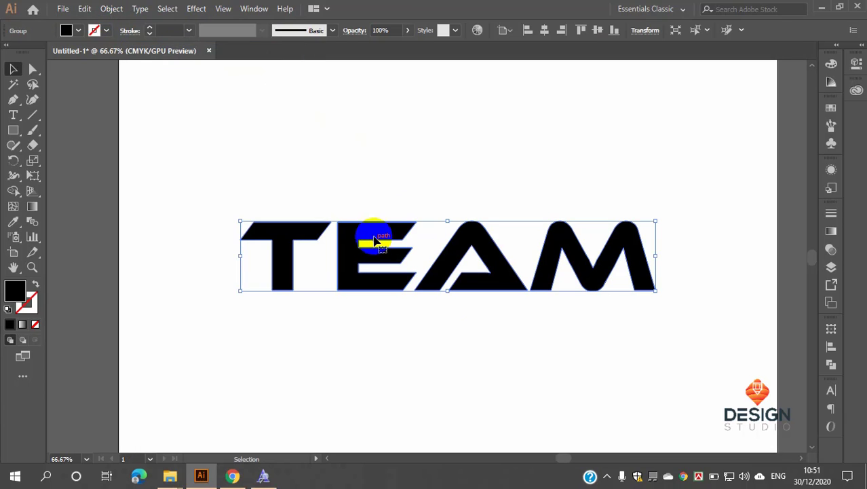
key("ctrl+shift+g")
left_click(354, 191)
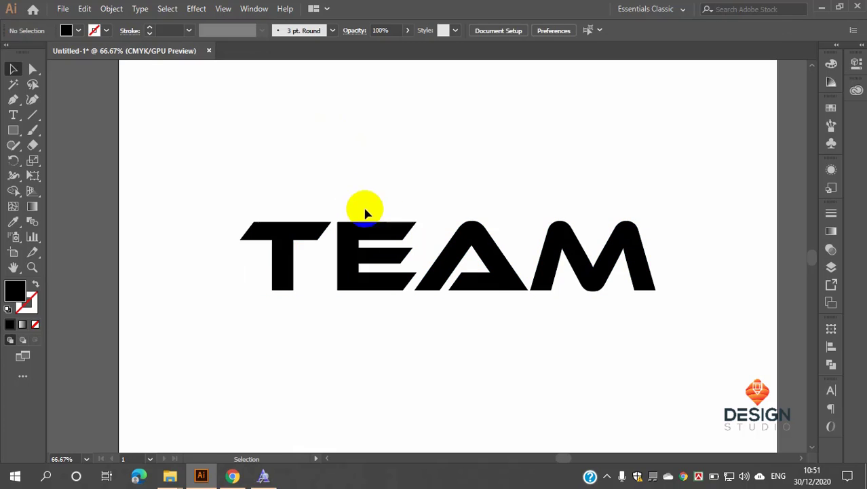
left_click(356, 227)
Step: Select all four TEAM letters together, check the commands offered for the selection, and deselect them
left_click_drag(272, 180, 523, 252)
right_click(522, 251)
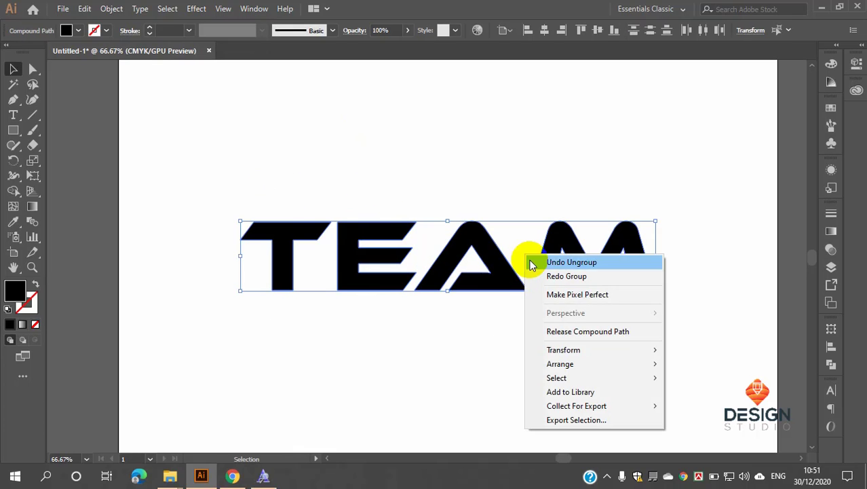
left_click(178, 174)
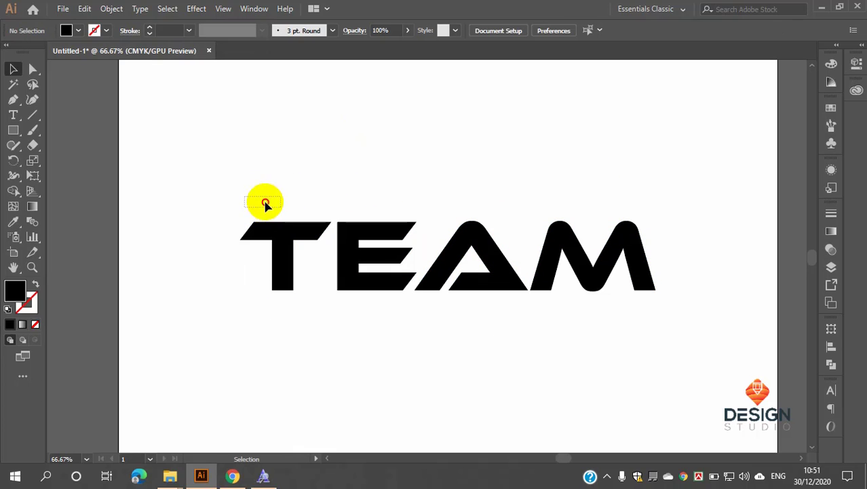
left_click_drag(265, 204, 639, 297)
right_click(591, 261)
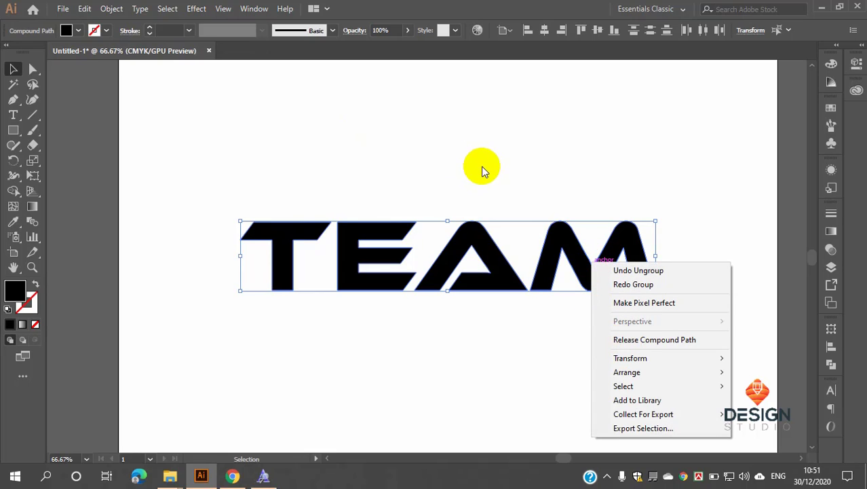
left_click(449, 170)
Step: Select the A and the E individually to check that they are separate compound paths
left_click(466, 236)
left_click(408, 183)
left_click(380, 226)
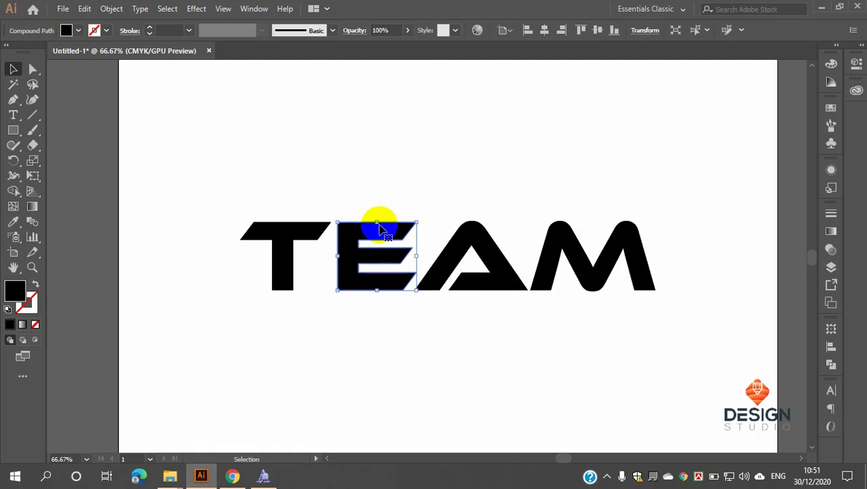
Step: Select all four TEAM letters and check the shortcut and object commands for grouping them, and deselect them
left_click(265, 174)
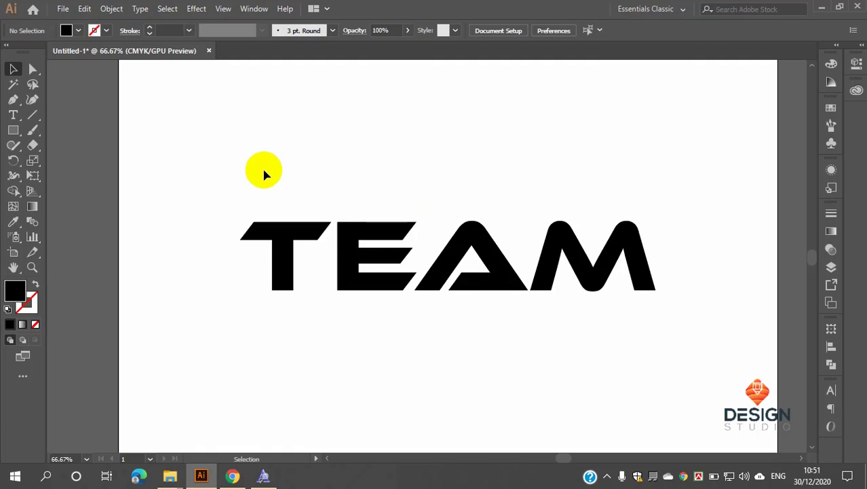
left_click_drag(265, 174, 661, 292)
right_click(548, 233)
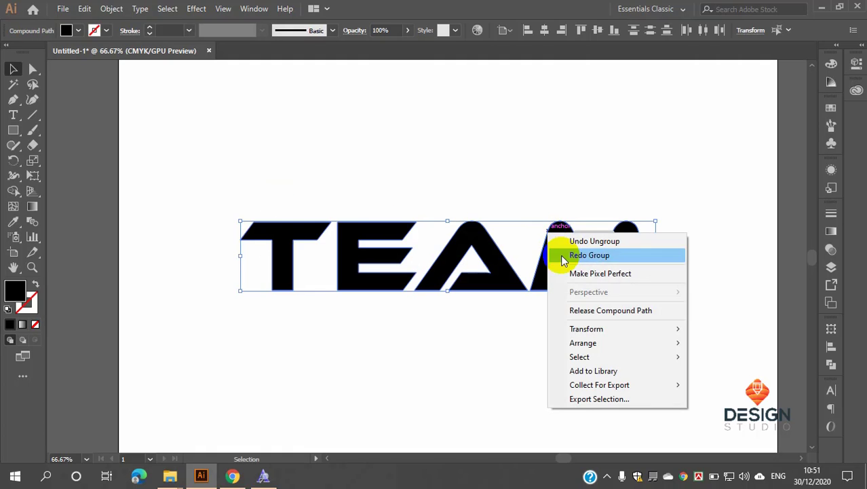
left_click(445, 122)
left_click_drag(260, 177, 675, 310)
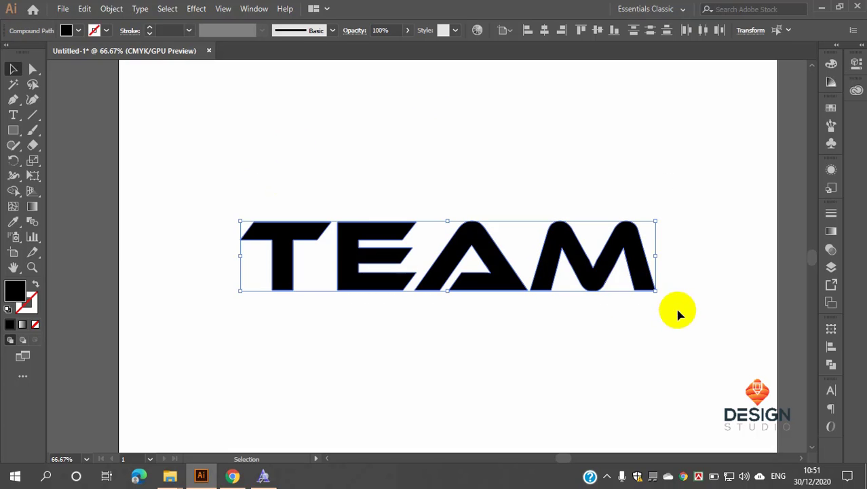
left_click(110, 9)
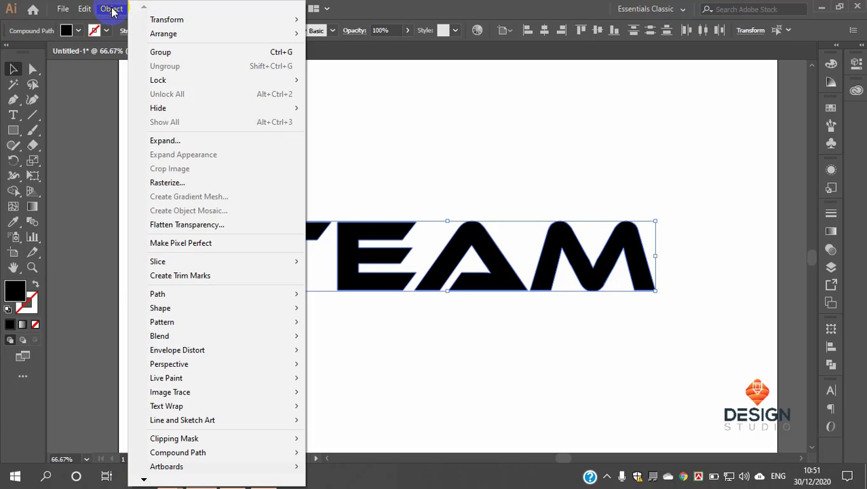
left_click(431, 127)
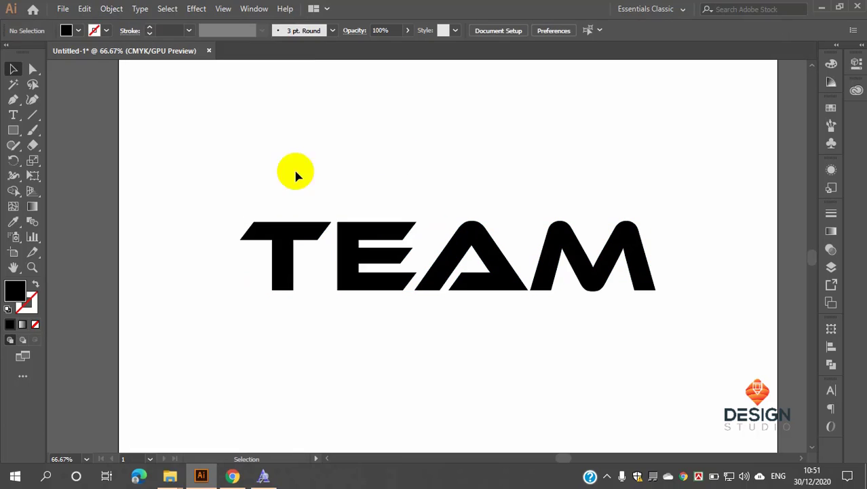
Step: Group all four TEAM letters into one object and deselect it
left_click(285, 225)
left_click_drag(243, 171, 687, 365)
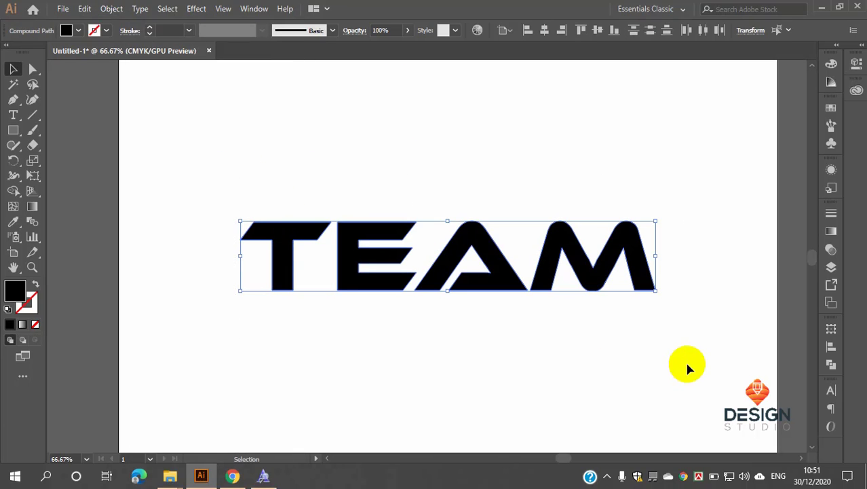
key("ctrl+g")
left_click(529, 196)
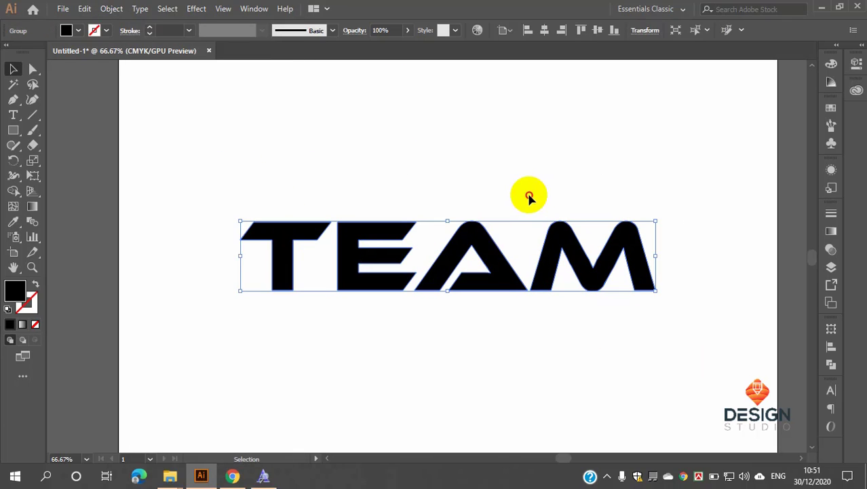
Step: Ungroup the TEAM word into separate letters and deselect them
left_click(477, 243)
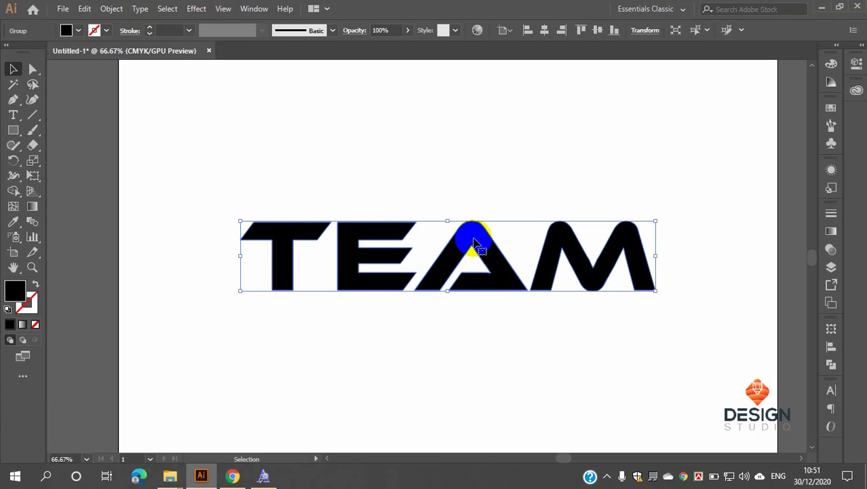
right_click(474, 242)
left_click(539, 343)
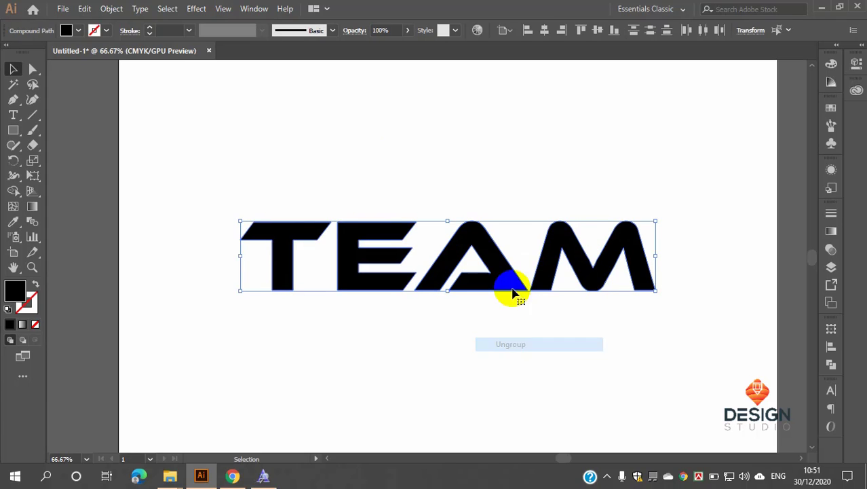
left_click(474, 189)
Step: Group only the T and the E, and enter and leave the group's isolation mode
left_click_drag(267, 190, 407, 289)
key("a")
key("ctrl+g")
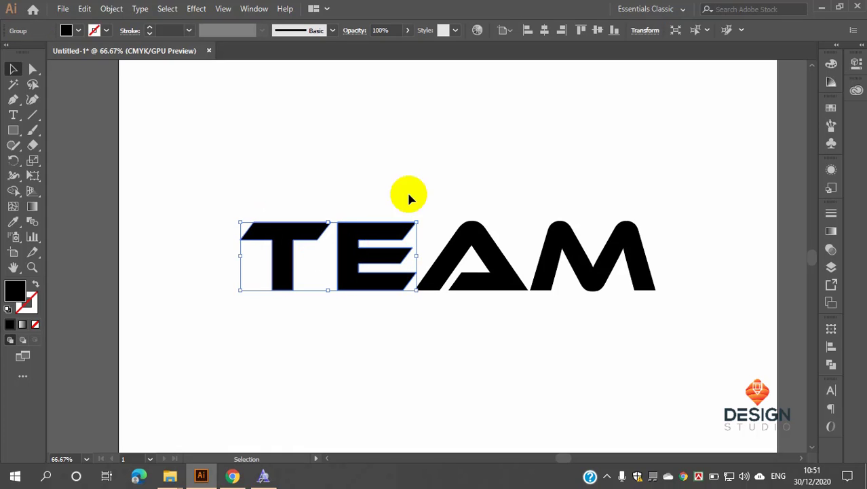
left_click(410, 170)
double_click(378, 233)
left_click(359, 214)
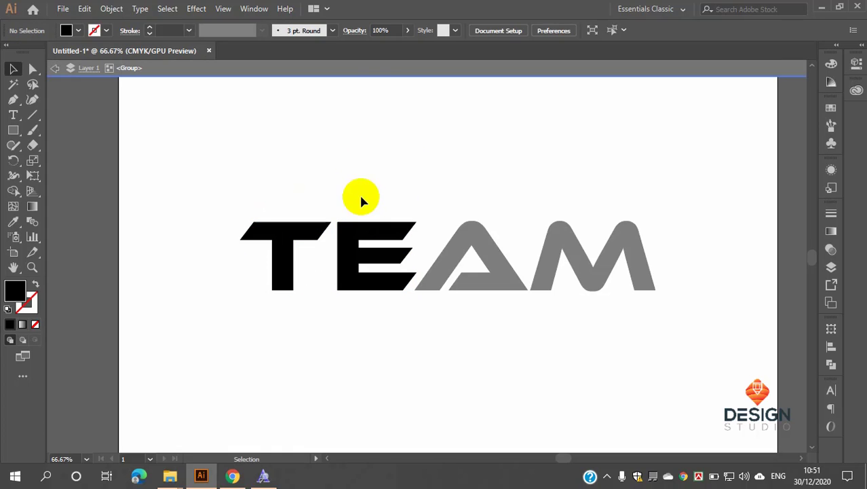
double_click(429, 182)
Step: Move the grouped T and E upward together and undo the move
left_click_drag(367, 228, 350, 156)
key("a")
key("ctrl+z")
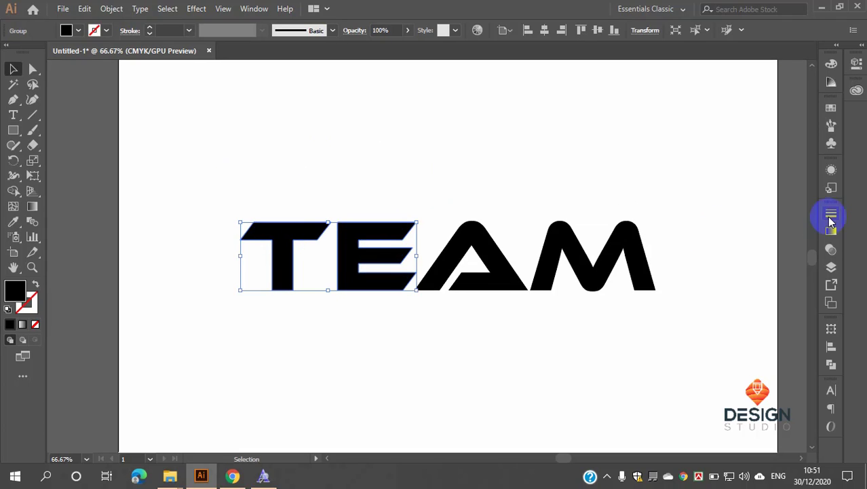
Step: Fill the grouped T and E with a red swatch, undo the fill, and deselect the group
left_click(831, 108)
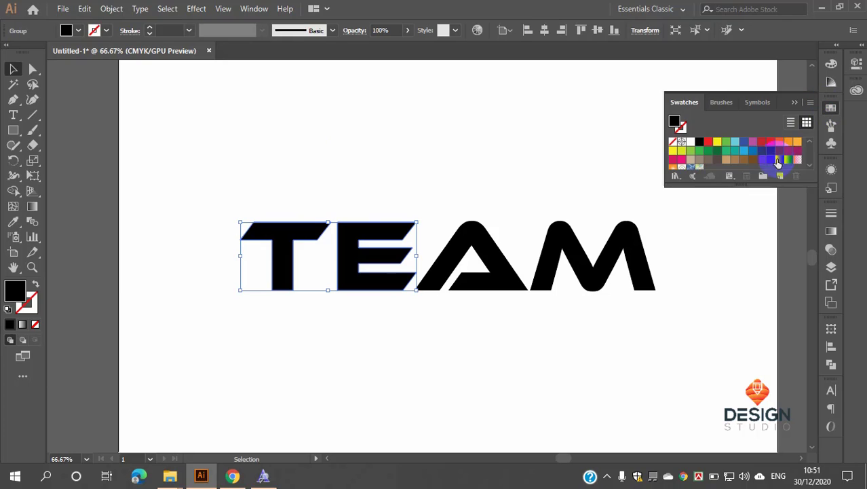
left_click(768, 144)
left_click(830, 108)
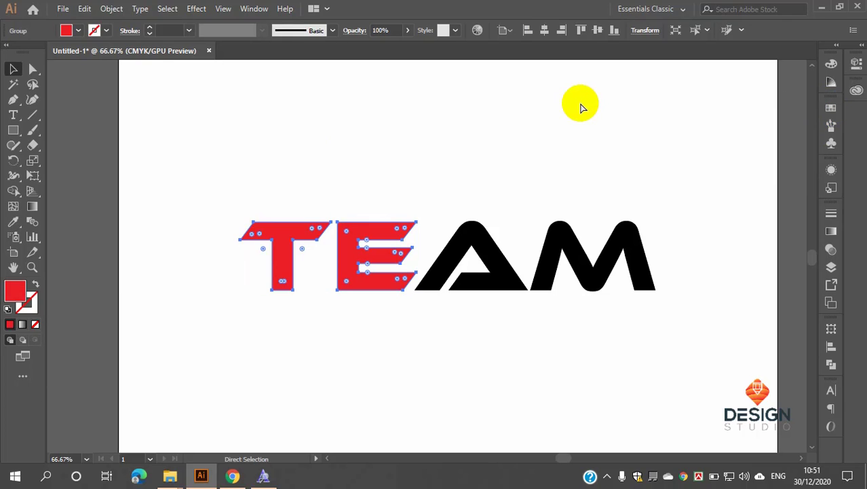
key("ctrl+z")
left_click(483, 140)
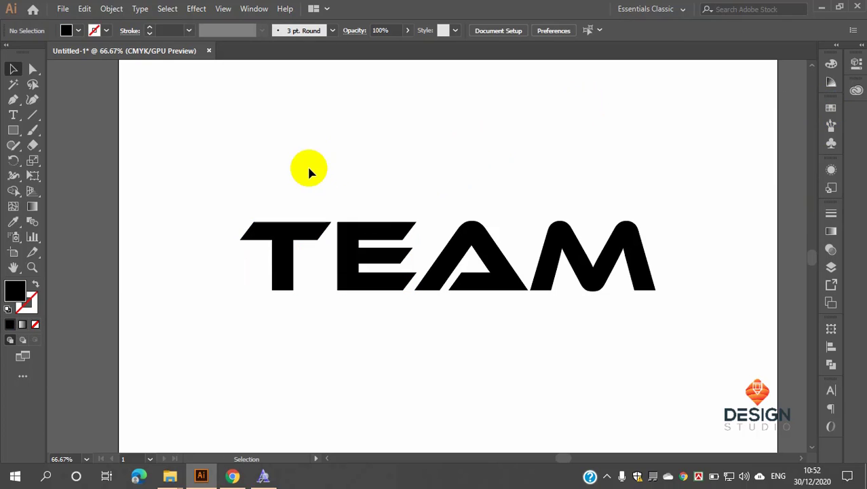
Step: Ungroup the T and the E and deselect them
scroll(303, 165, "up", 1)
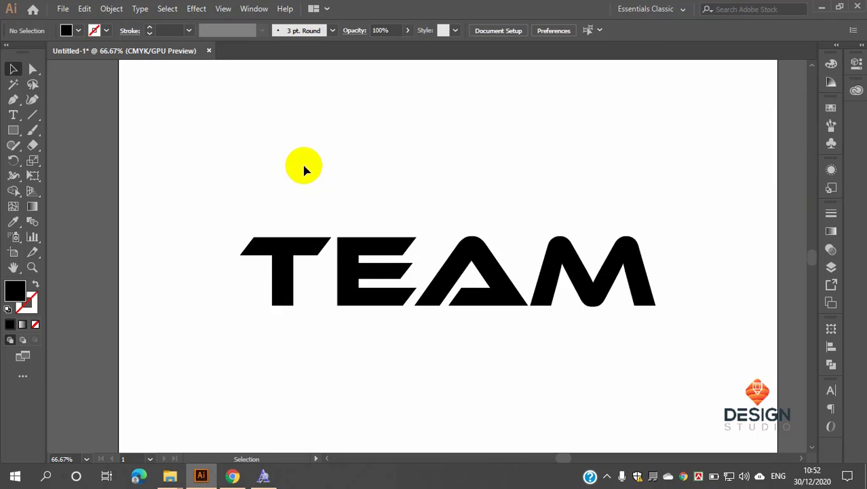
left_click(353, 244)
right_click(358, 248)
left_click(381, 353)
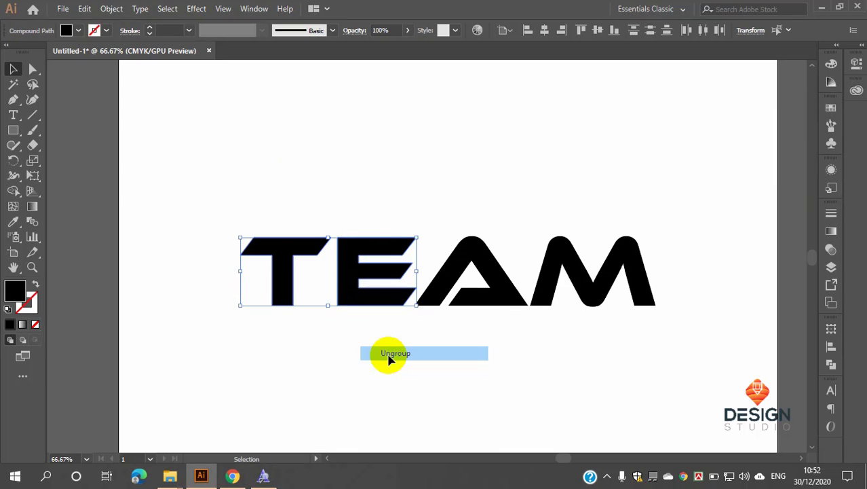
left_click(415, 354)
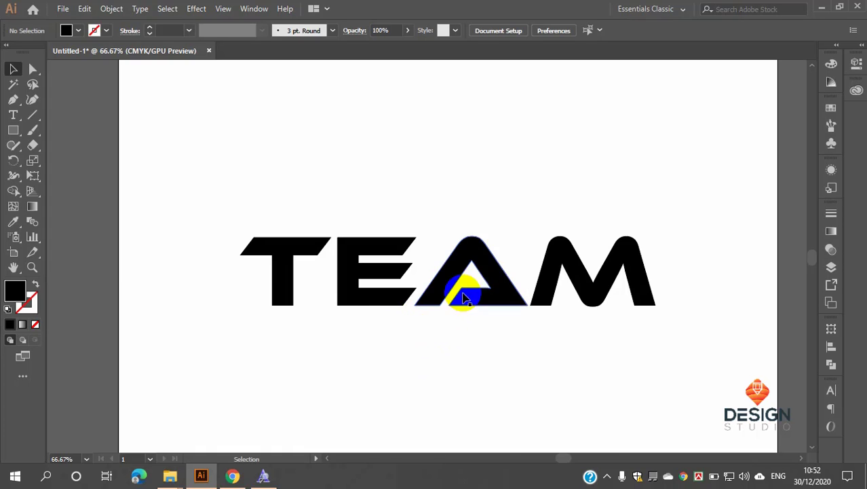
Step: Direct-select the two inner anchor points of the E's upper gap and nudge them left past the stem towards the T
scroll(356, 229, "up", 3)
scroll(353, 227, "down", 5)
scroll(397, 220, "up", 2)
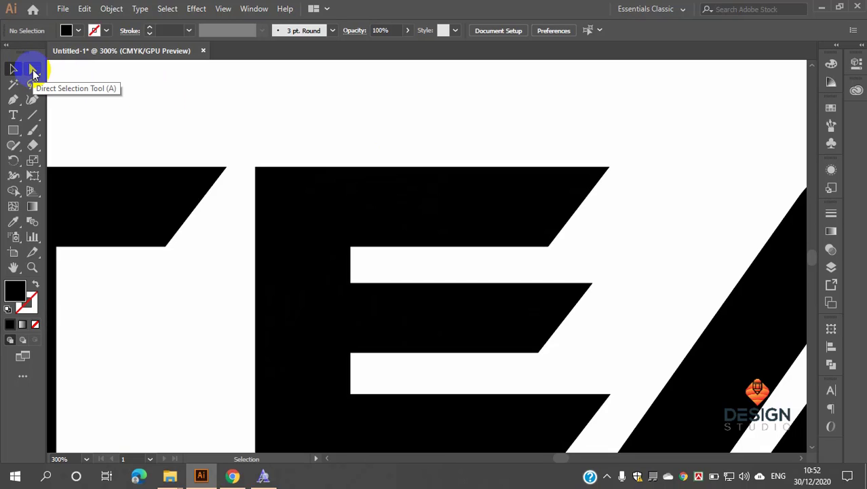
left_click(32, 70)
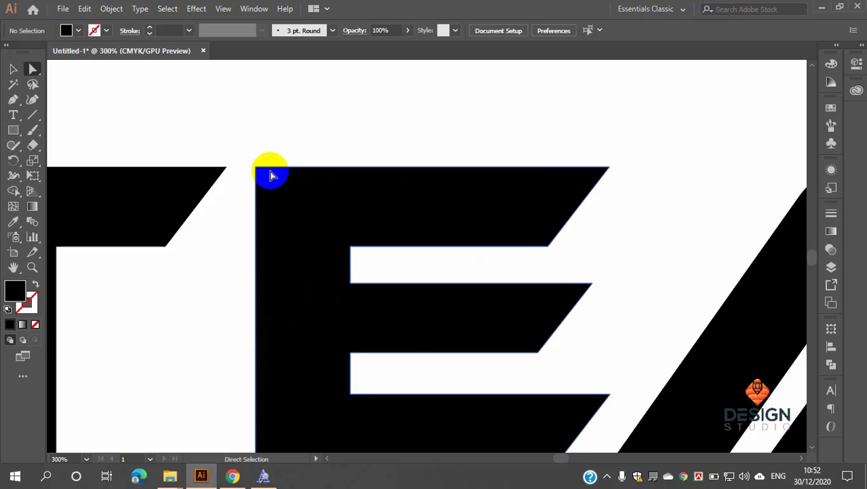
left_click(351, 248)
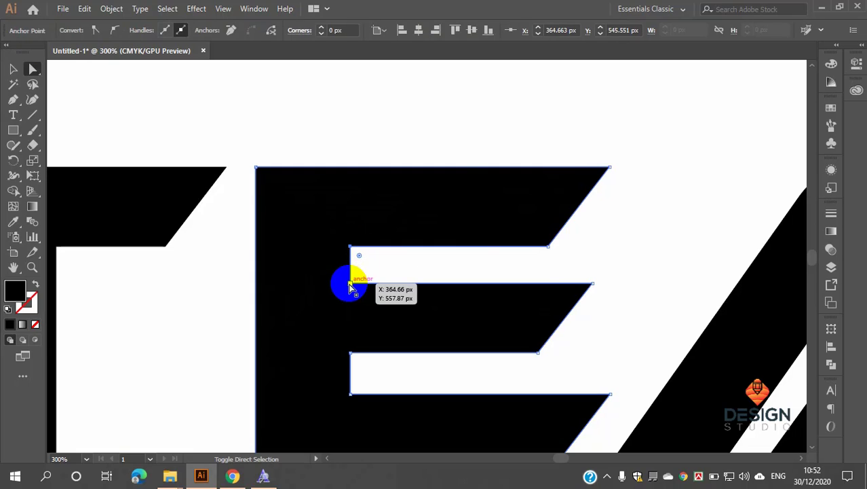
left_click(350, 284, "shift")
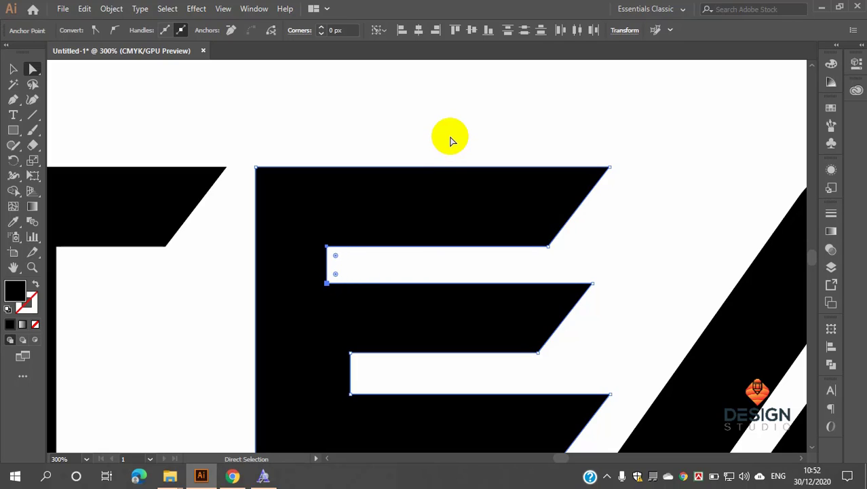
key("shift+Left")
key("shift+Left")
key("shift+Left")
key("shift+Left")
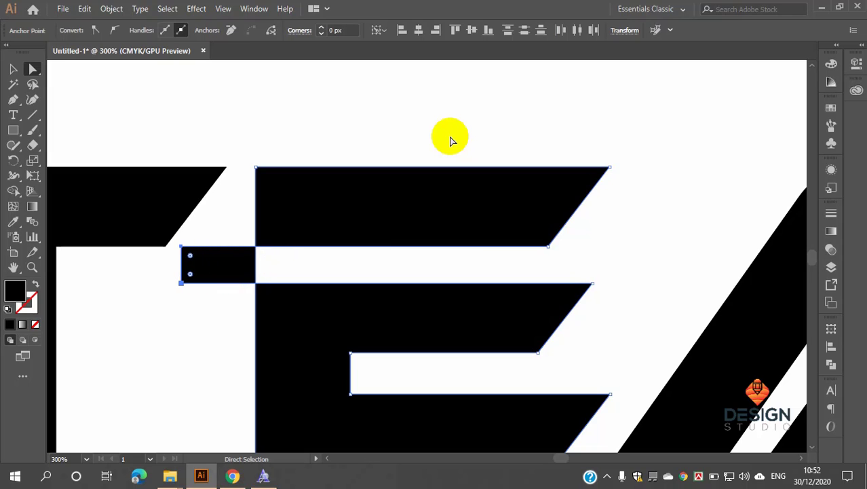
Step: Move the anchor point at the A's inner right corner diagonally down past the baseline to form a pointed spike
scroll(447, 138, "down", 4)
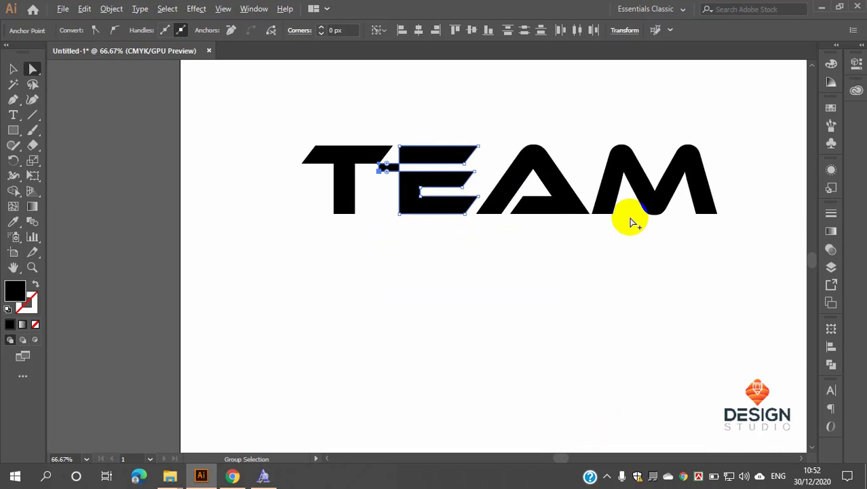
scroll(623, 217, "up", 4)
scroll(611, 215, "down", 2)
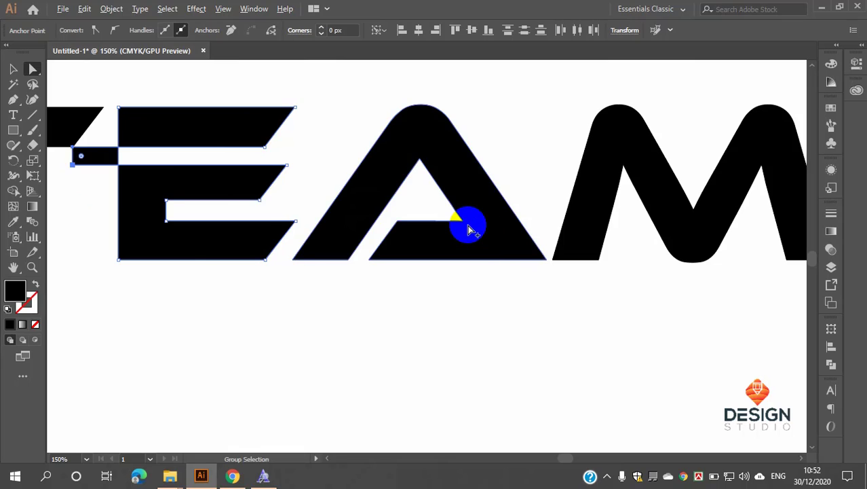
scroll(465, 226, "up", 2)
left_click(457, 217)
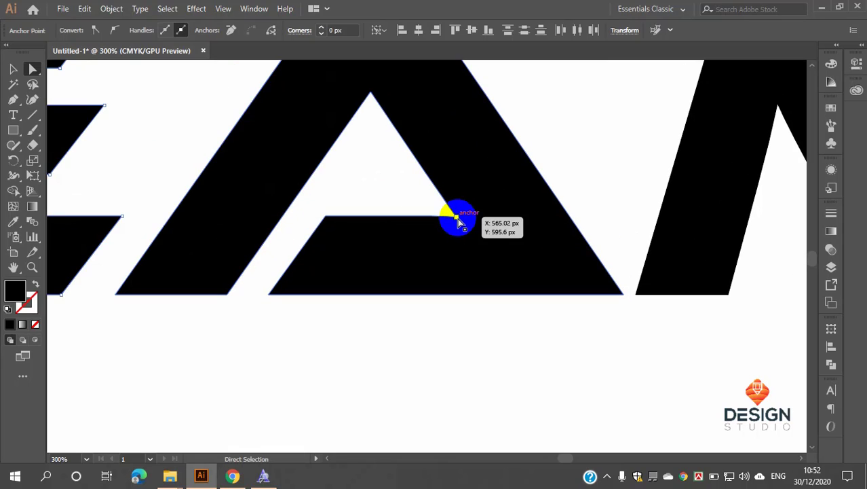
left_click(457, 218)
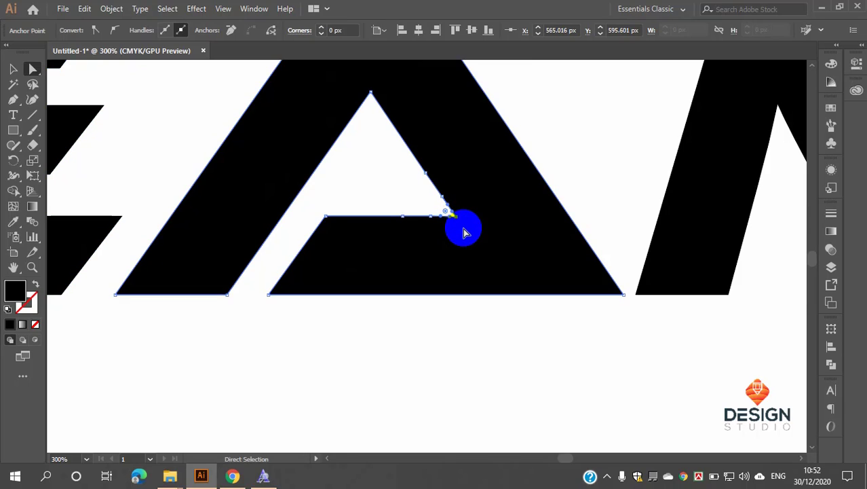
left_click_drag(461, 221, 556, 345)
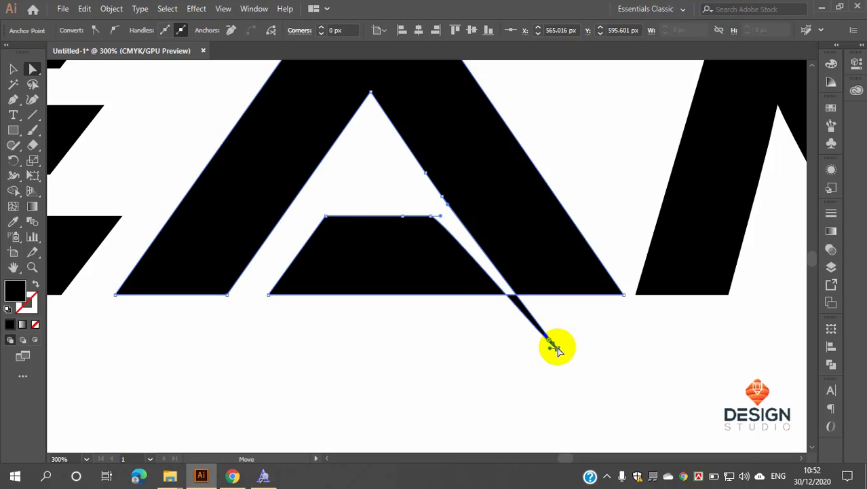
left_click(610, 319)
Step: Select the E and the A and use Shape Builder to remove the A's crossbar piece and the spike below its baseline
key("ctrl+1")
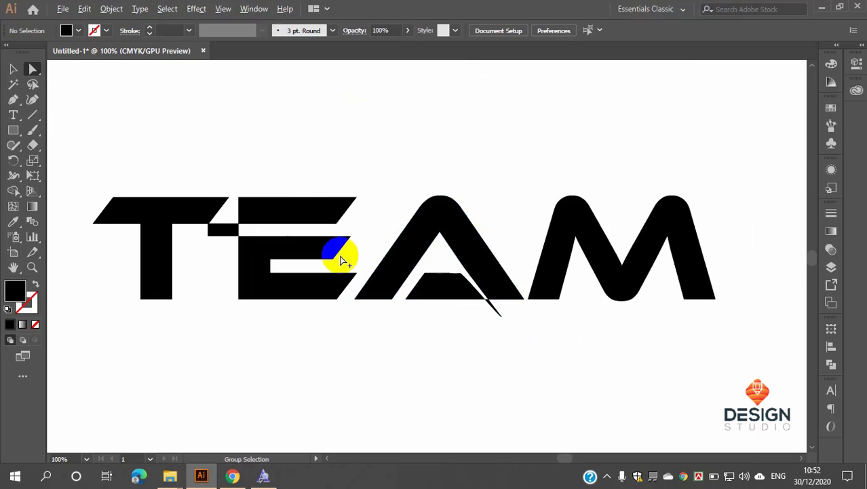
scroll(339, 243, "up", 1, "alt")
scroll(346, 244, "down", 1, "alt")
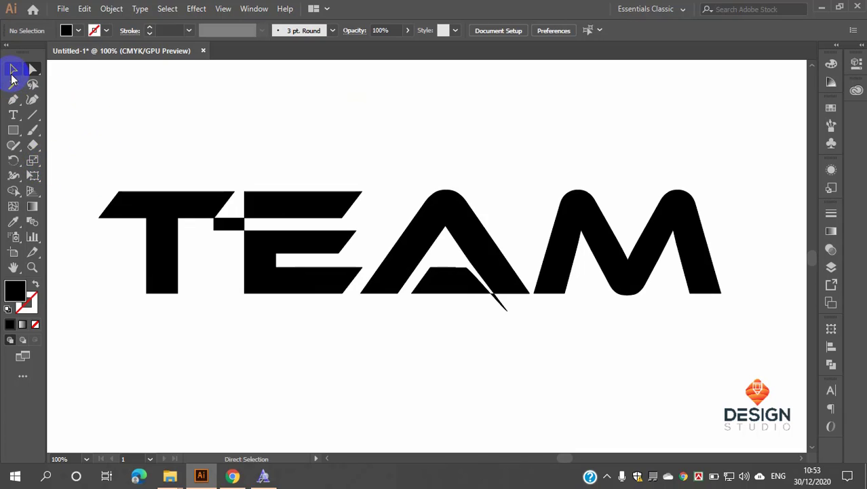
left_click(12, 72)
left_click(290, 197)
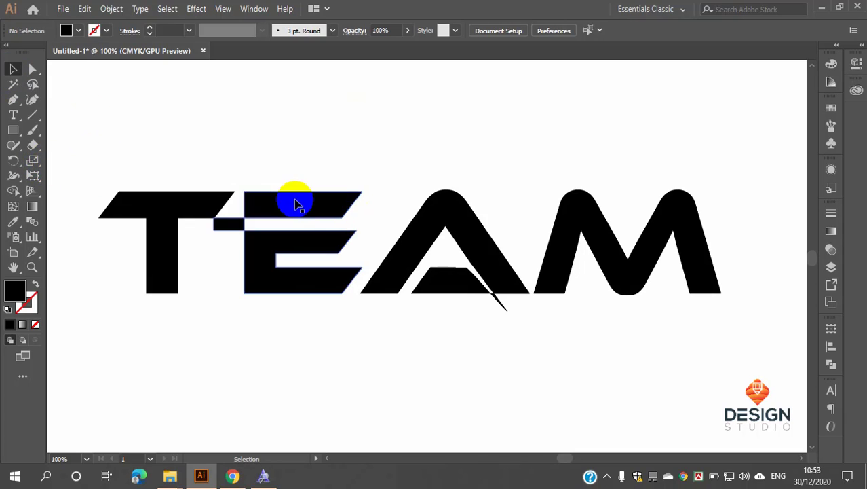
left_click(435, 220, "shift")
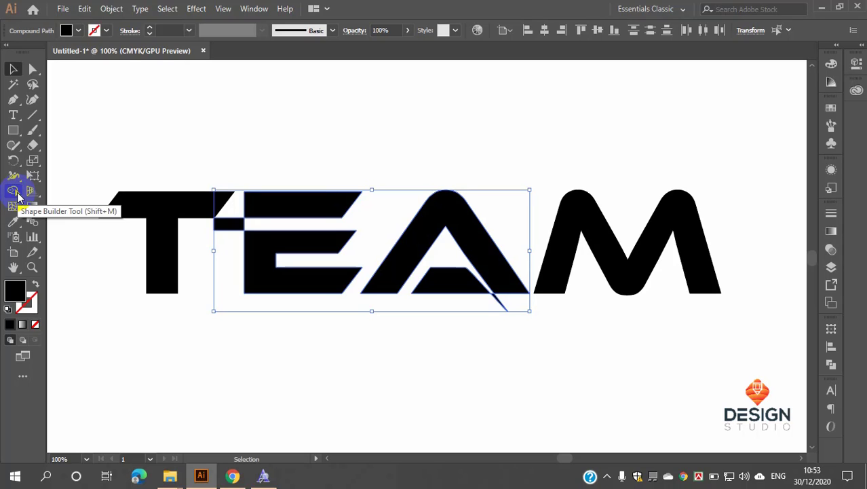
left_click(14, 192)
scroll(461, 307, "up", 2)
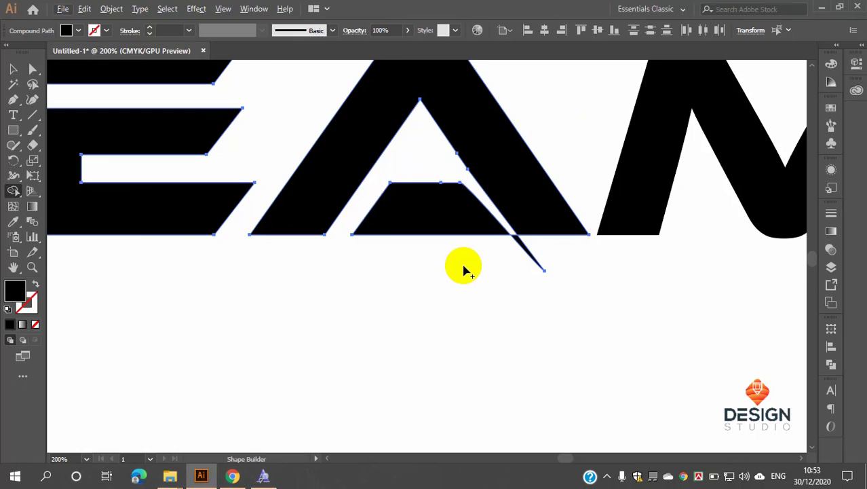
scroll(434, 244, "up", 2)
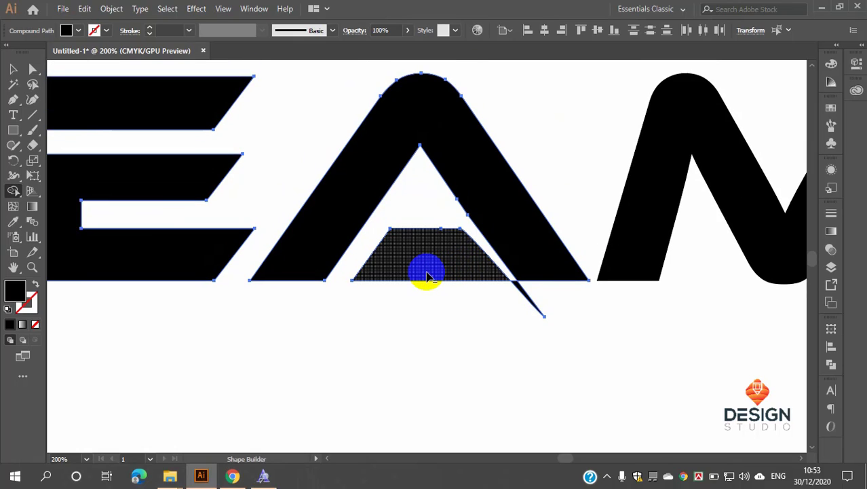
left_click_drag(427, 275, 418, 258)
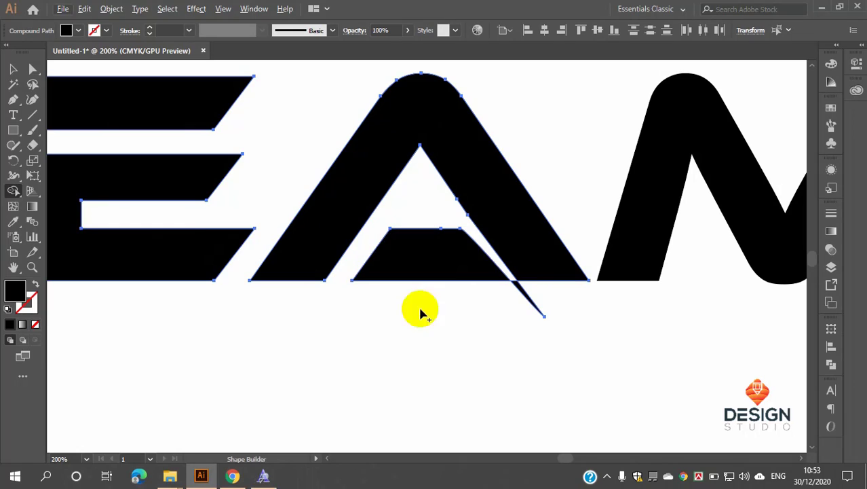
left_click(430, 255, "alt")
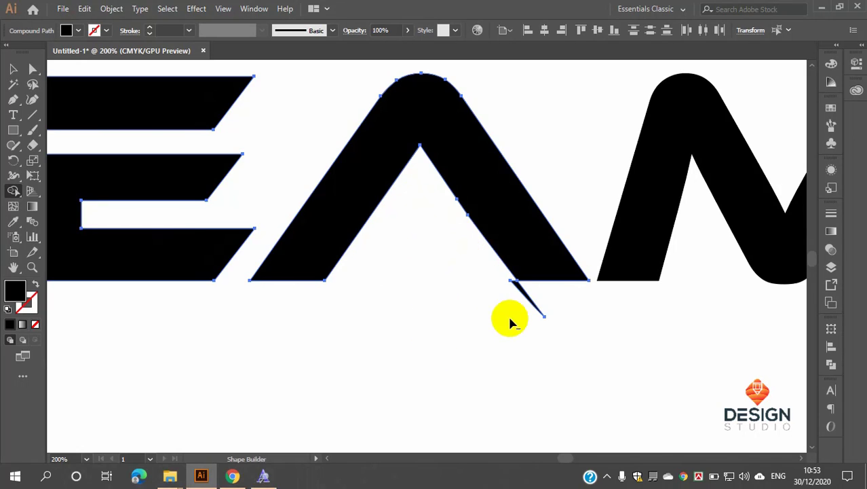
left_click(522, 293, "alt")
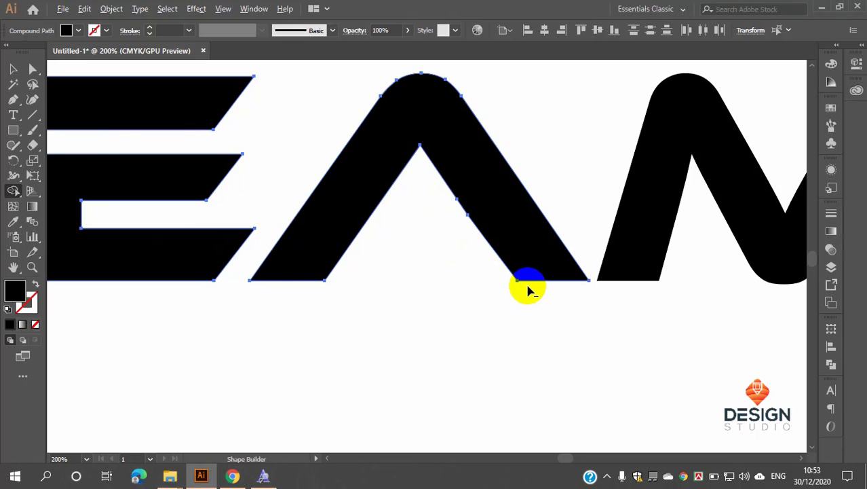
Step: Remove the small rectangle between the T and the E with Shape Builder, and deselect the letters
scroll(527, 292, "down", 3)
scroll(346, 241, "up", 4)
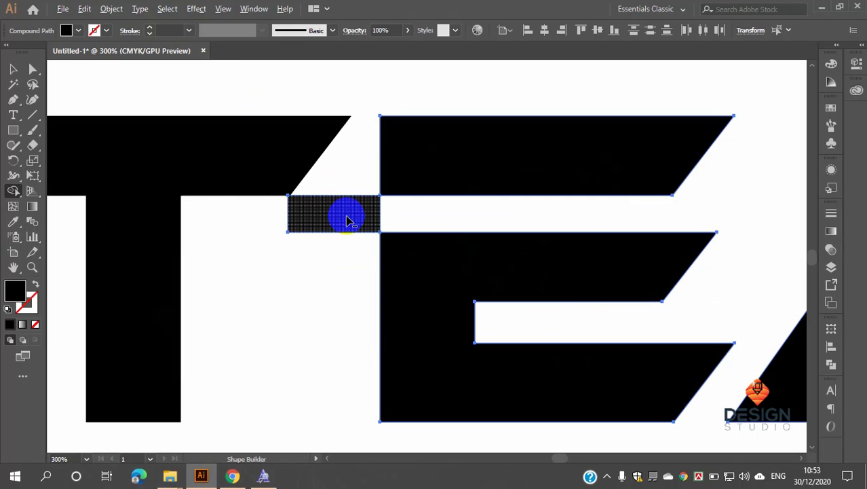
left_click(347, 220, "alt")
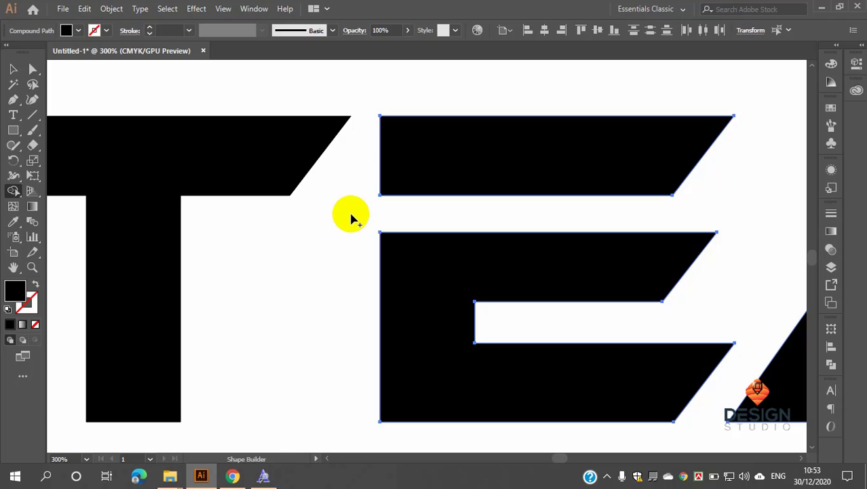
scroll(351, 218, "down", 2)
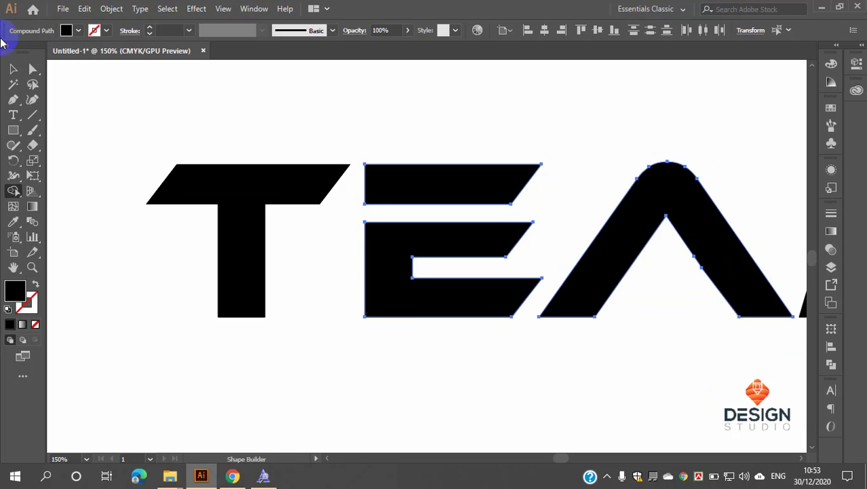
left_click(15, 71)
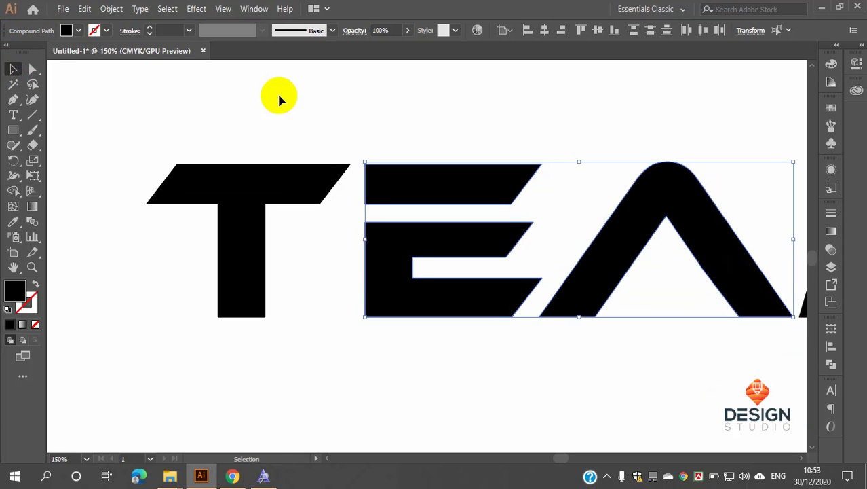
left_click(386, 96)
Step: Move the E horizontally towards the T until its detached upper bar merges with the T's crossbar, leaving a narrow gap between the stems
scroll(321, 136, "down", 1)
scroll(367, 150, "up", 1)
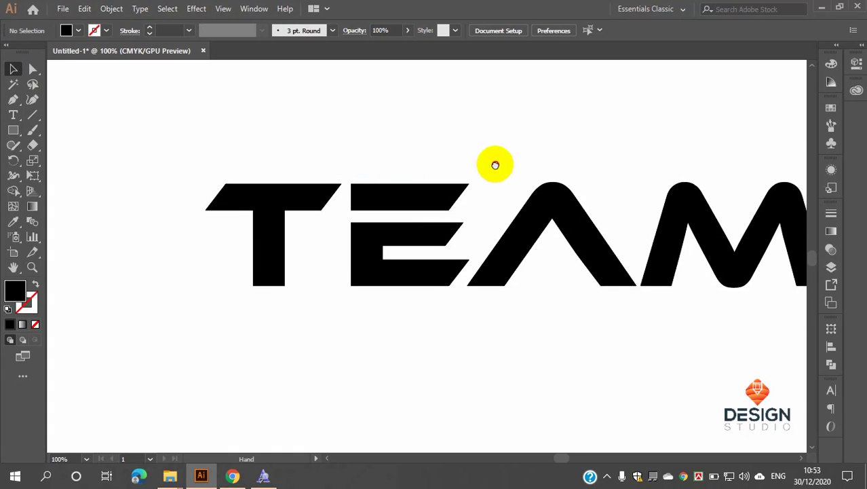
left_click_drag(497, 163, 379, 177)
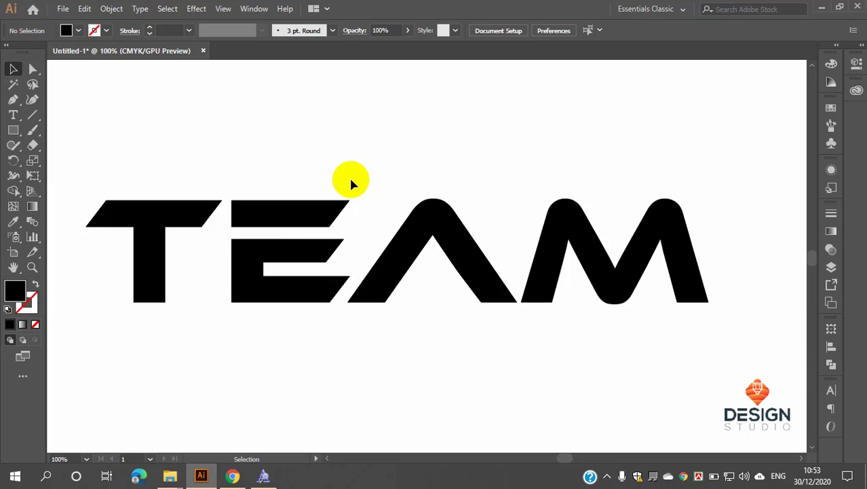
left_click(320, 203)
left_click(343, 154)
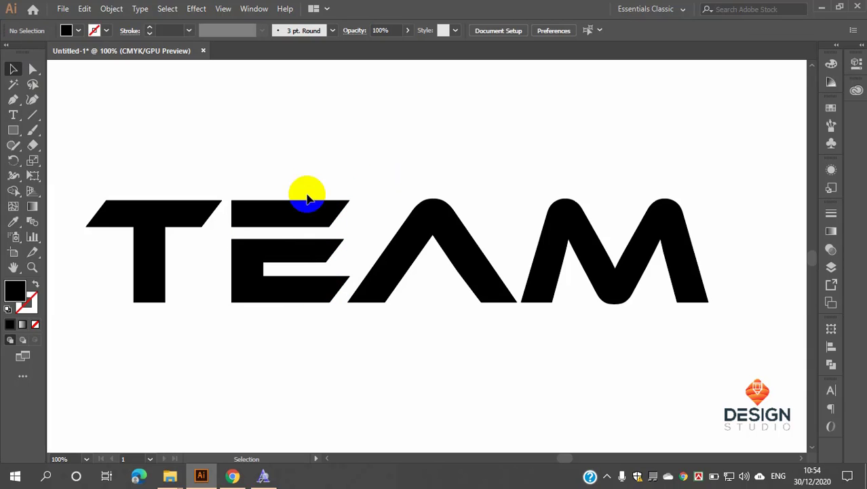
left_click(292, 216)
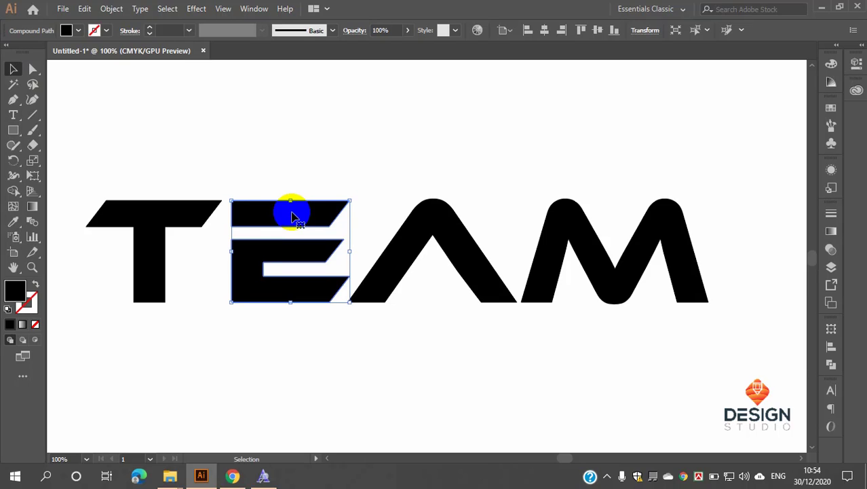
key("shift+Left")
key("shift+Left")
key("shift+Left")
key("shift+Left")
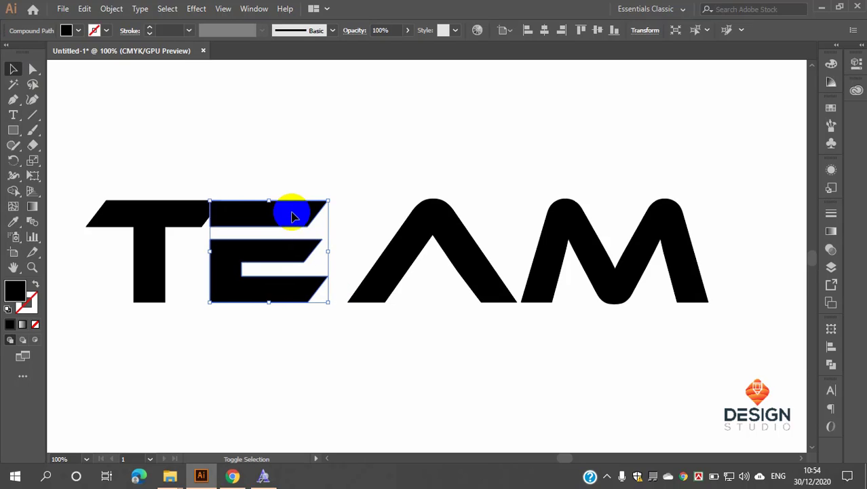
key("shift+Left")
key("shift+Left")
key("shift+Left")
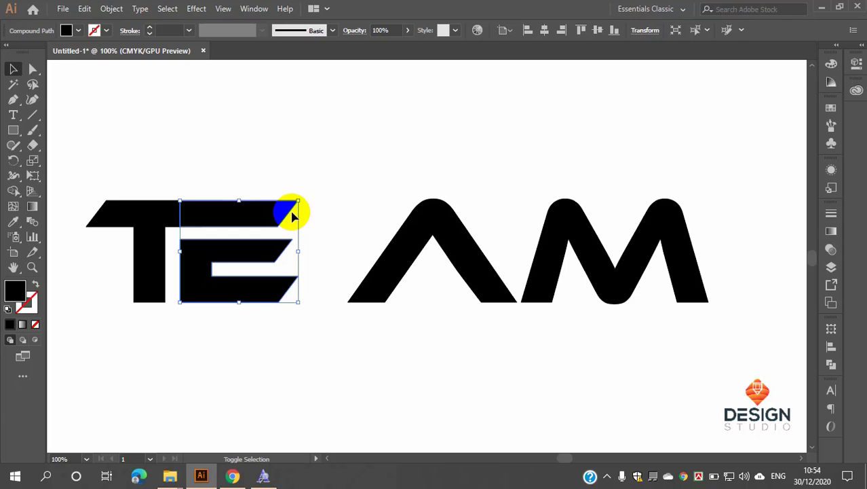
key("shift+Right")
Step: Move the A horizontally towards the E until its left leg merges with the end of the E's bottom arm
left_click(427, 226)
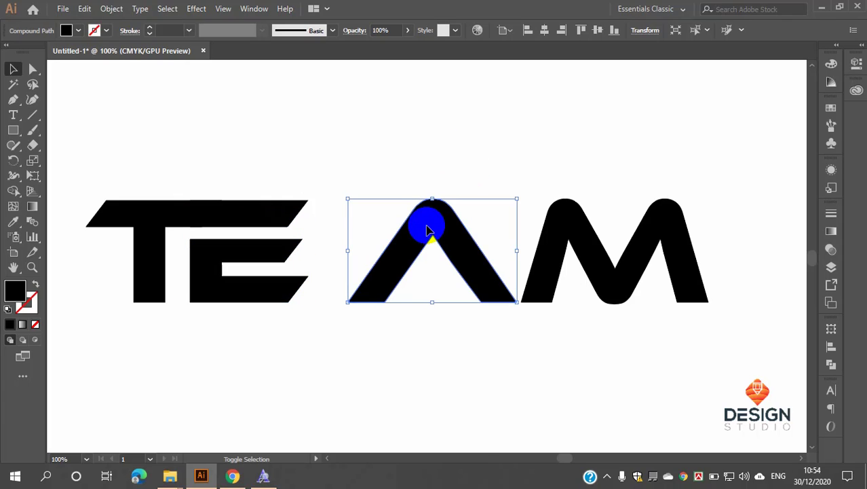
key("shift+Left")
key("shift+Left")
key("shift+Left")
key("shift+Left")
key("shift+Left")
key("shift+Left")
key("shift+Left")
key("shift+Left")
key("shift+Left")
key("shift+Left")
key("shift+Left")
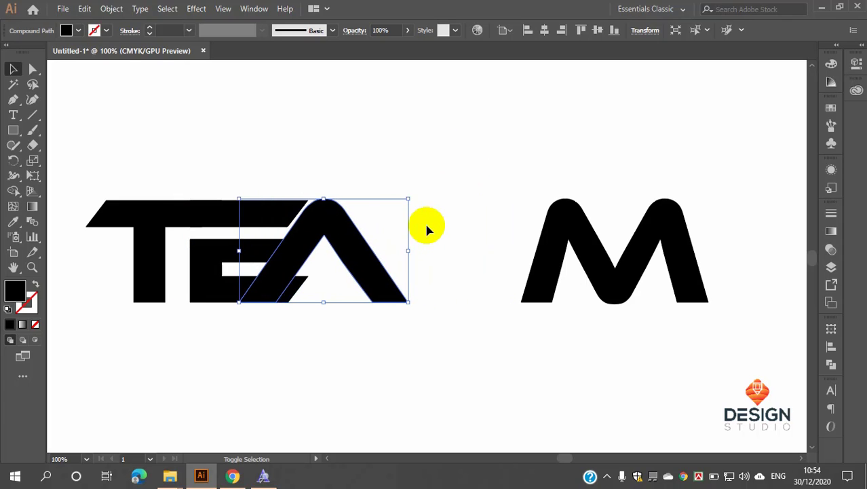
key("shift+Left")
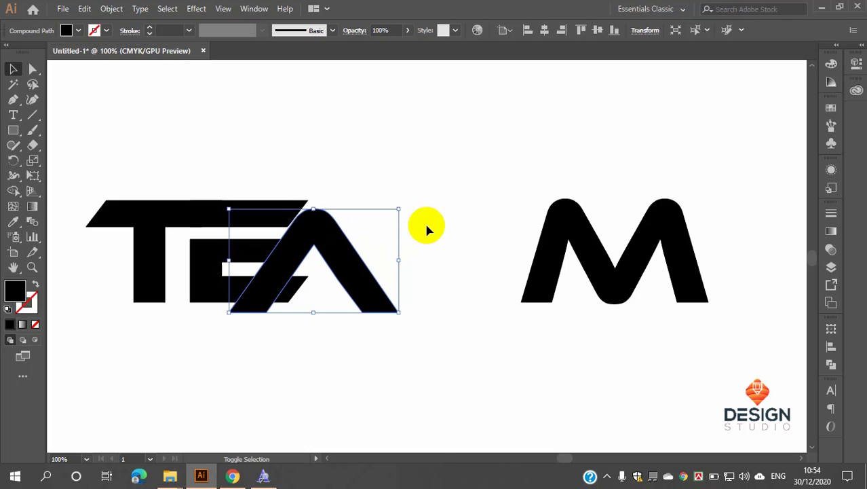
key("shift+Right")
key("shift+Right")
key("shift+Right")
key("shift+Right")
key("shift+Left")
key("shift+Left")
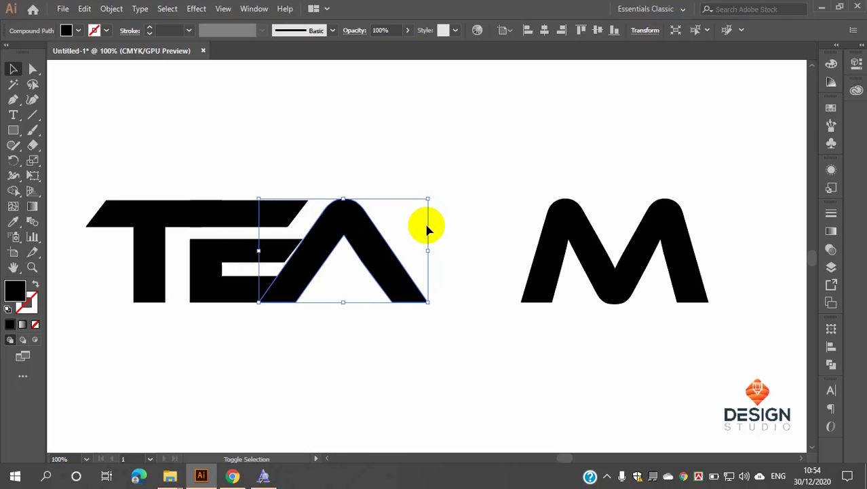
key("shift+Right")
key("shift+Right")
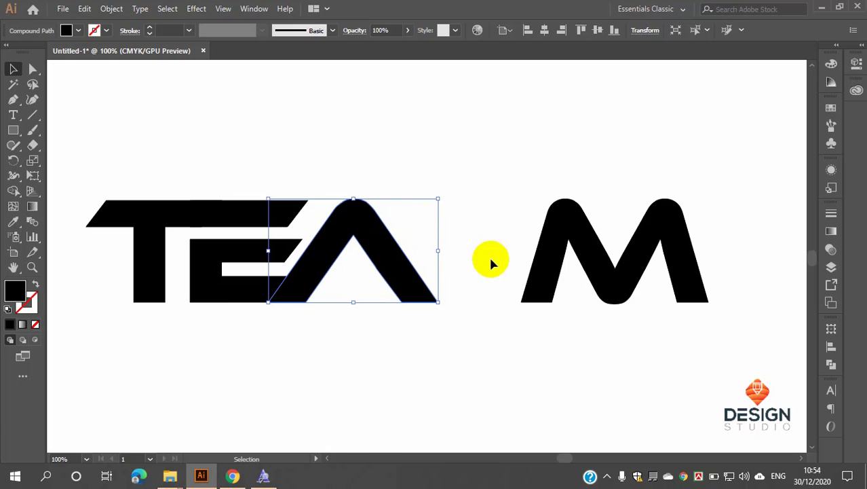
Step: Move the M horizontally towards the A until its left leg overlaps the A's right leg
left_click(557, 270)
key("shift+Left")
key("shift+Left")
key("shift+Left")
key("shift+Left")
key("shift+Left")
key("shift+Left")
key("shift+Left")
key("shift+Left")
key("shift+Left")
key("shift+Left")
key("shift+Left")
key("shift+Left")
key("shift+Left")
key("shift+Left")
key("shift+Left")
key("shift+Left")
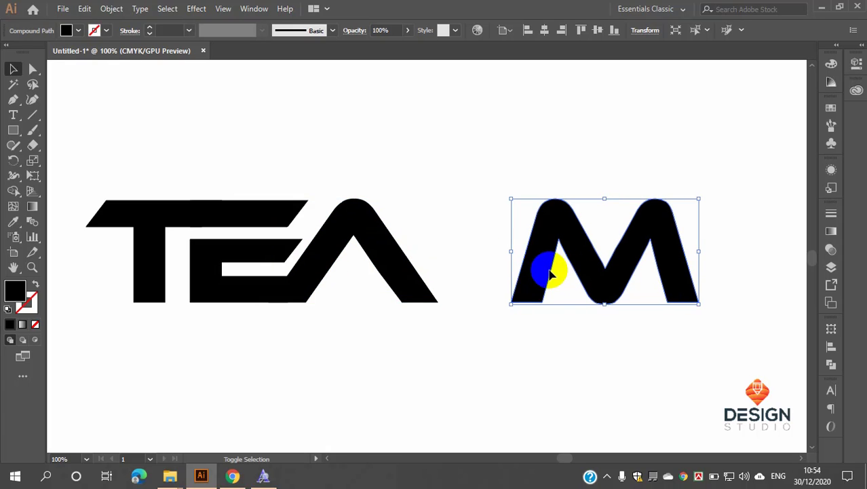
key("shift+Right")
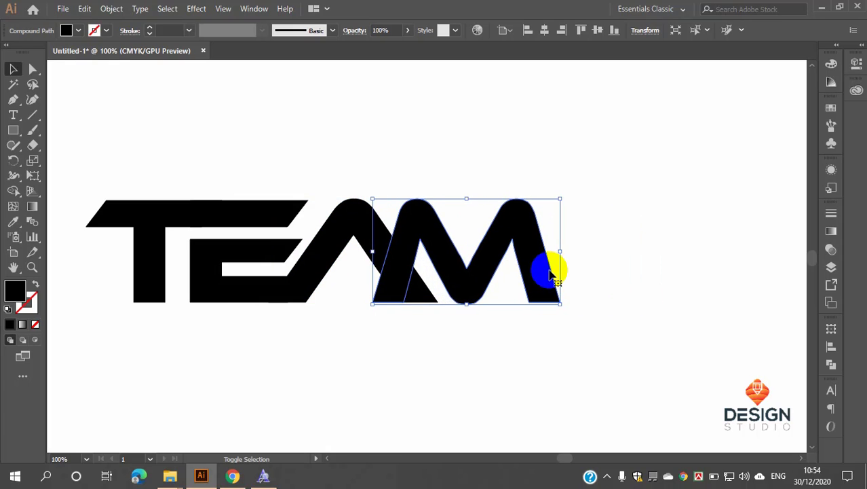
left_click(387, 342)
left_click_drag(405, 298, 413, 295)
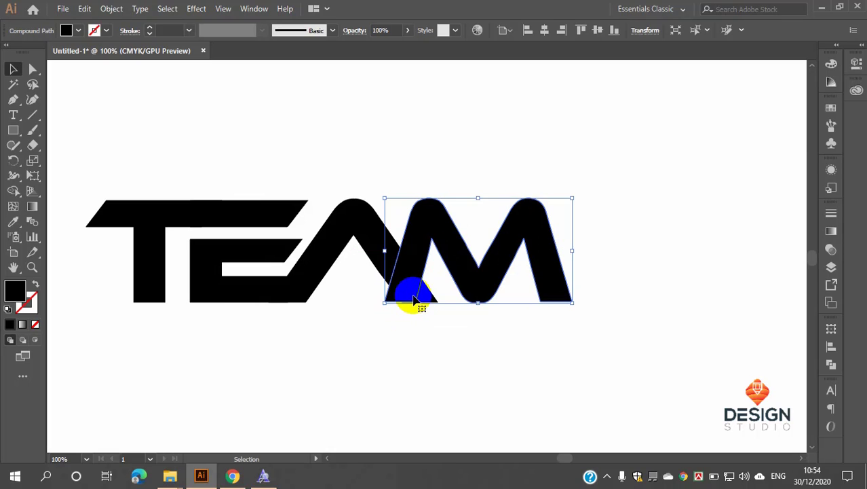
key("ctrl+z")
Step: Shift the M back to the right until only its left foot overlaps the A's right foot, and deselect it
key("Right")
key("Right")
key("Right")
key("shift+Right")
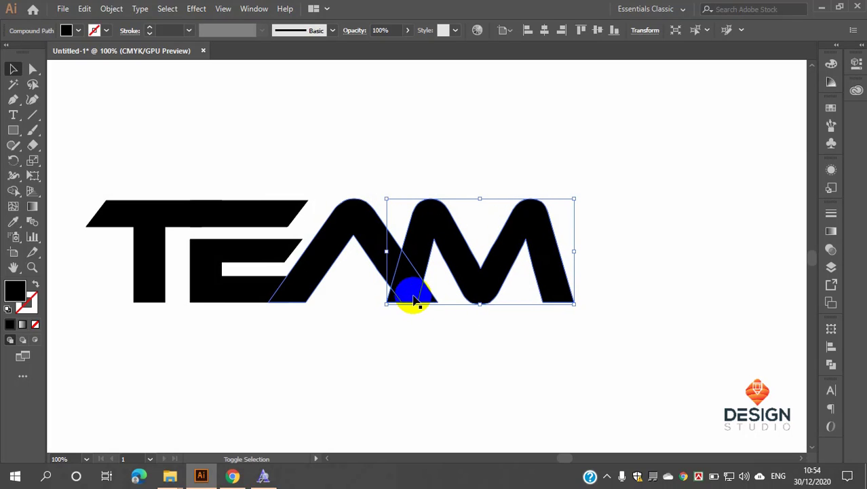
key("shift+Right")
key("shift+Right")
key("shift+Right")
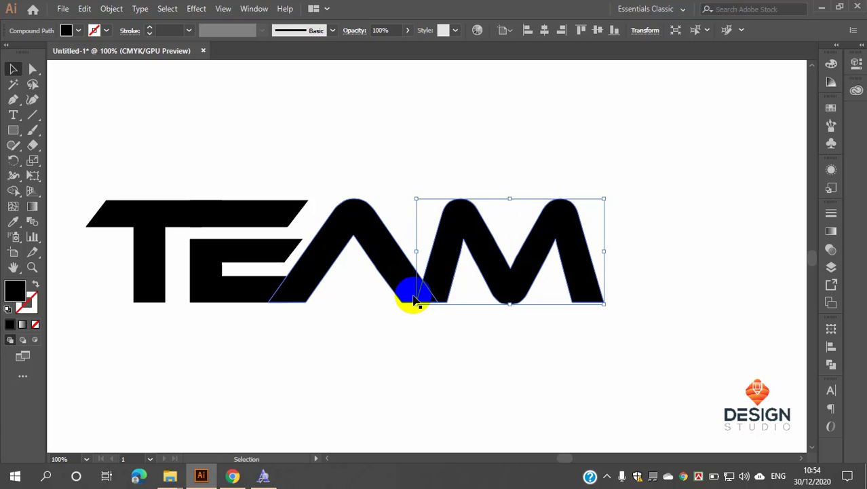
left_click(480, 329)
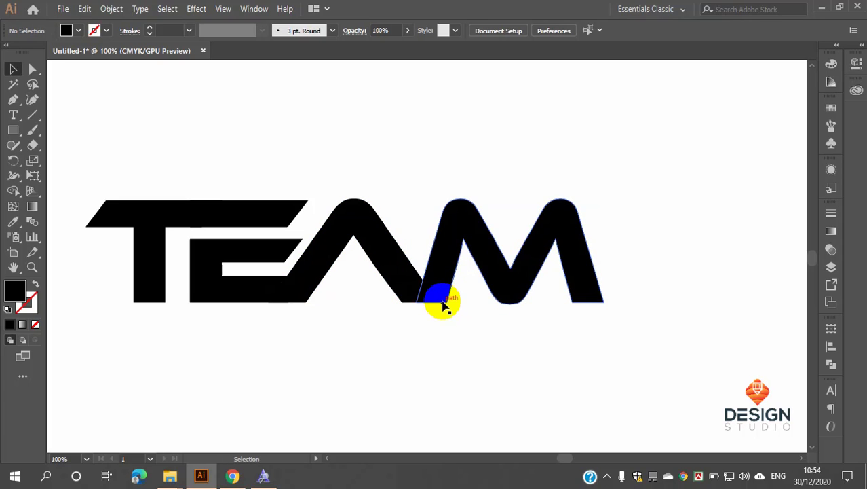
Step: Nudge the M slightly left so its left foot covers the tip of the A's right foot, and deselect it
left_click(411, 281)
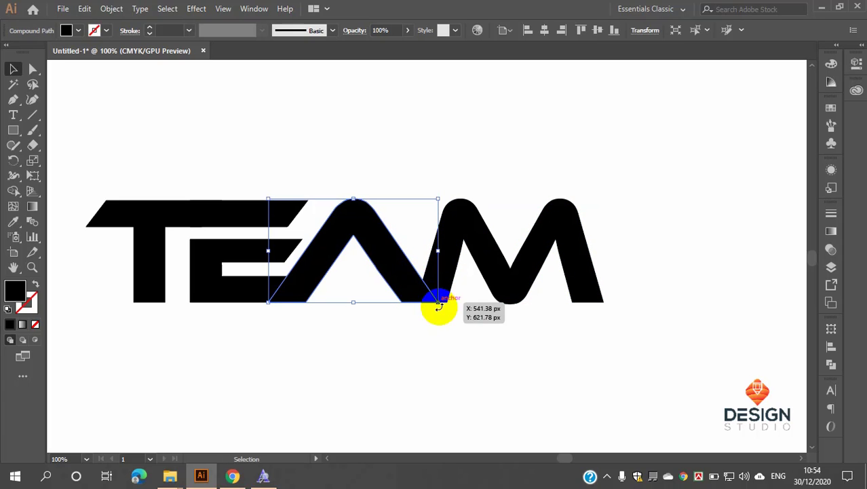
left_click(441, 297)
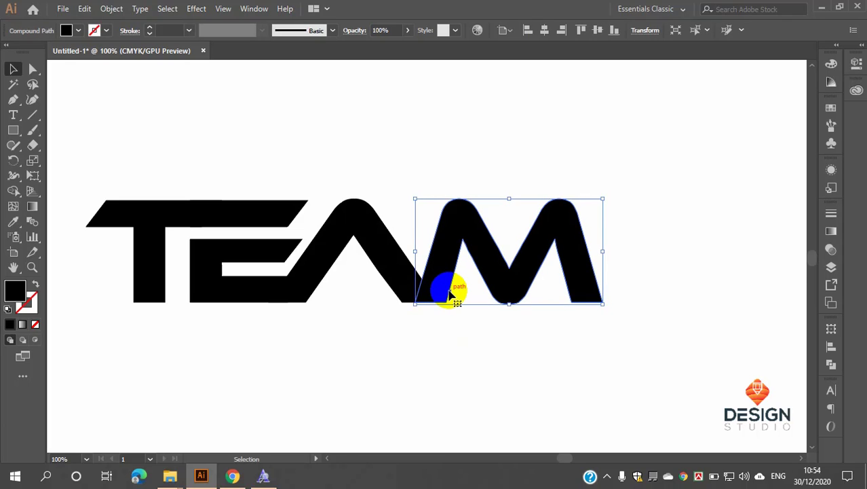
key("shift+Left")
key("Right")
key("Right")
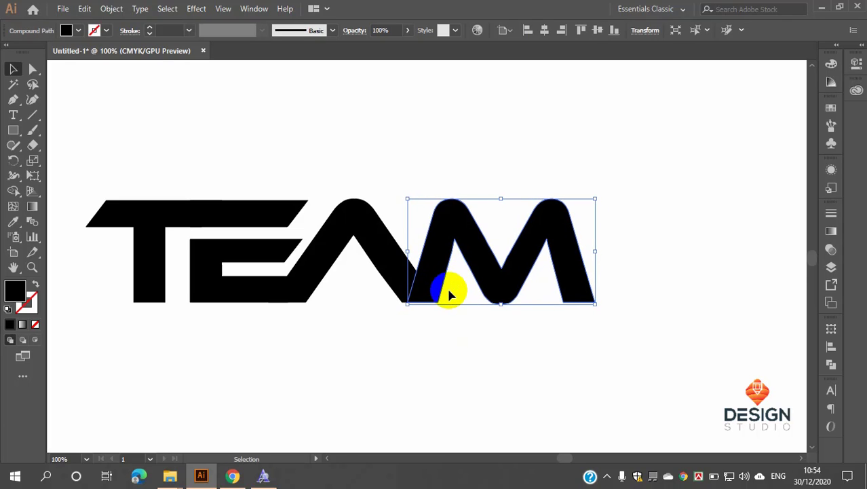
left_click(441, 327)
scroll(423, 315, "down", 2)
scroll(341, 288, "up", 3)
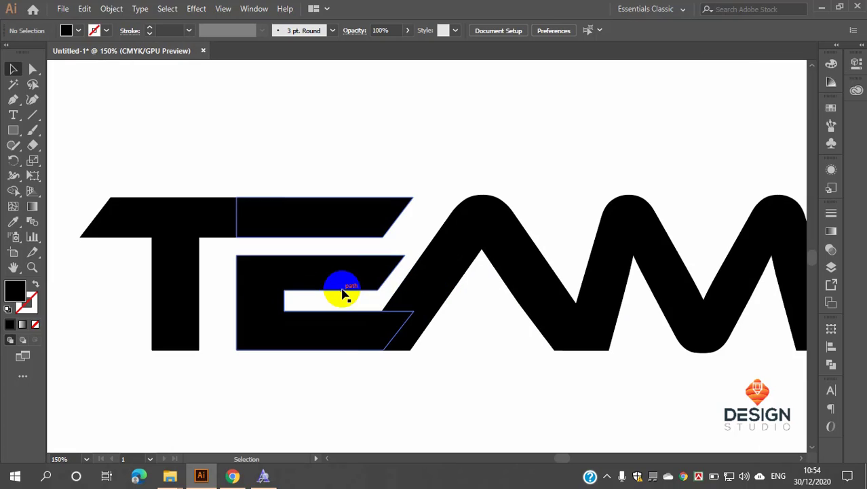
scroll(186, 224, "down", 2)
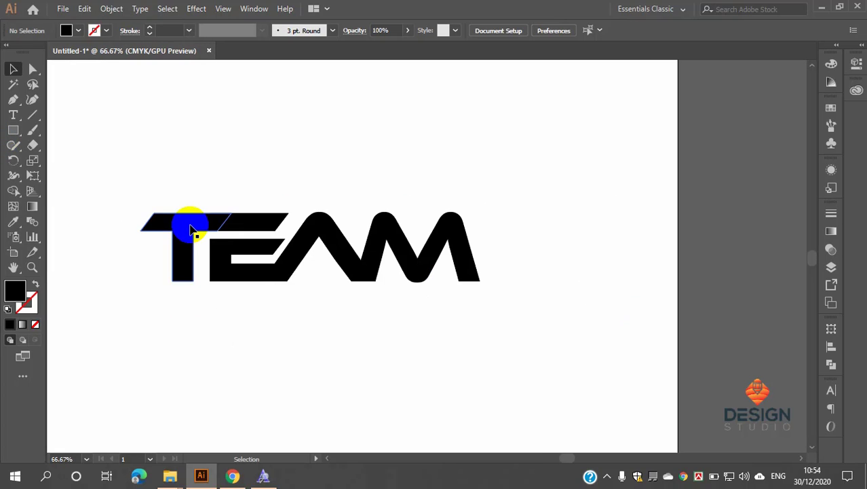
Step: Select all four TEAM letters and merge the T with the E's top bar using Shape Builder
scroll(139, 224, "up", 2)
scroll(153, 216, "down", 1)
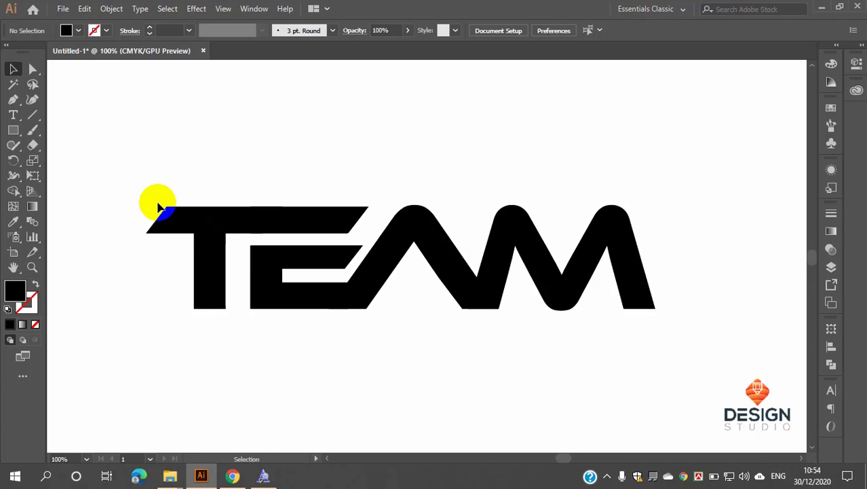
left_click(159, 208)
left_click_drag(147, 155, 678, 384)
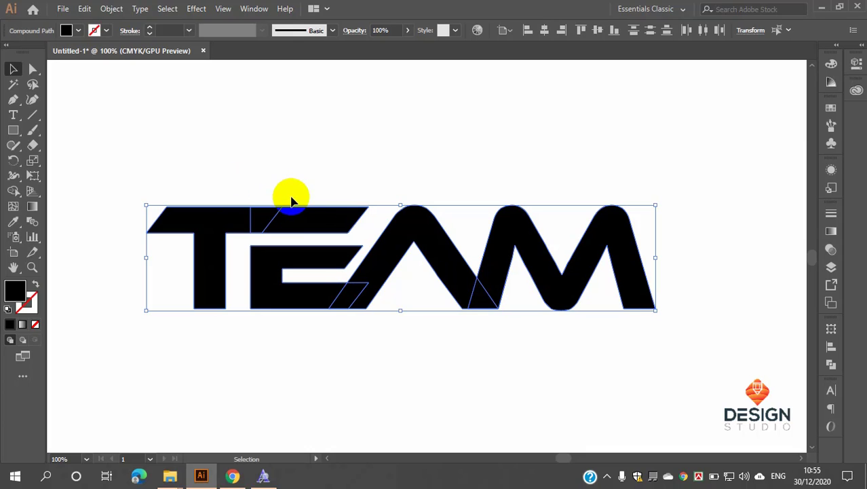
left_click(13, 192)
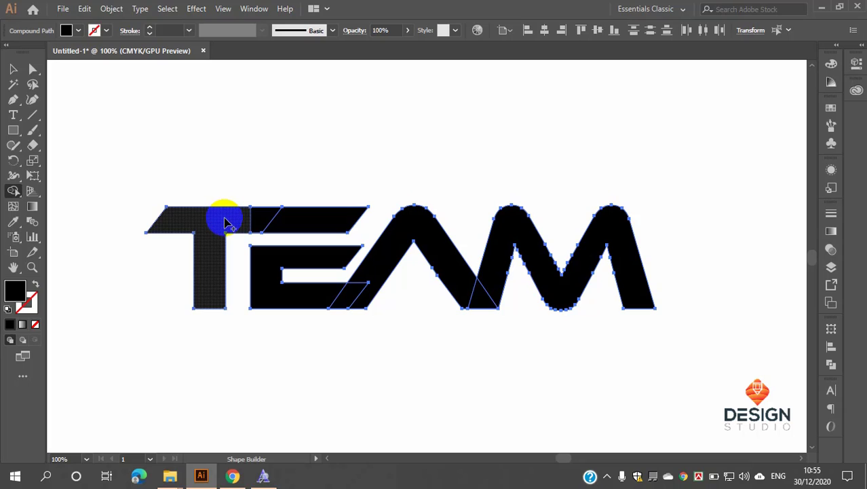
left_click_drag(229, 216, 293, 218)
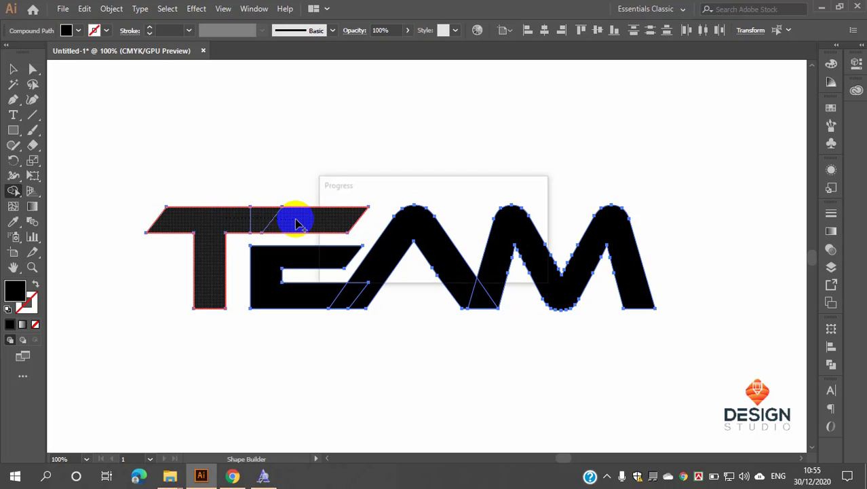
Step: Merge the E's lower part, the A and the M into one shape with Shape Builder, and deselect the wordmark
mouse_move(319, 283)
left_mouse_down()
mouse_move(316, 294)
mouse_move(354, 295)
mouse_move(380, 258)
mouse_move(391, 260)
left_mouse_up()
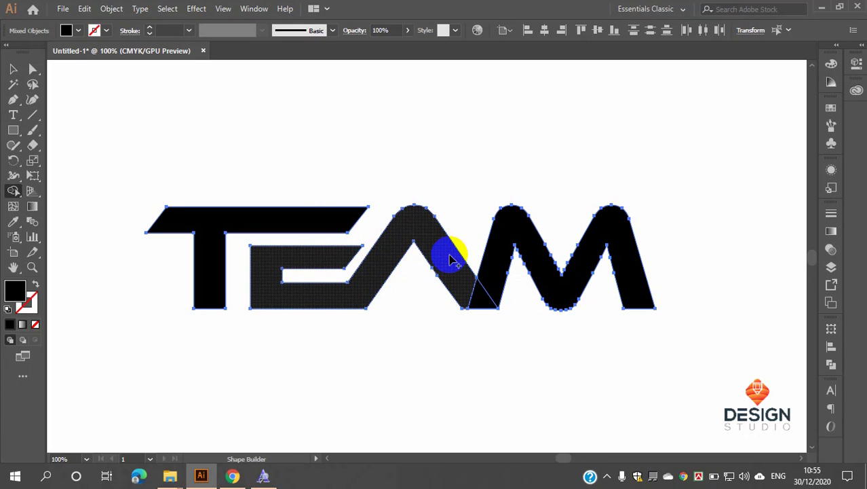
mouse_move(465, 290)
left_mouse_down()
mouse_move(501, 284)
mouse_move(494, 255)
left_mouse_up()
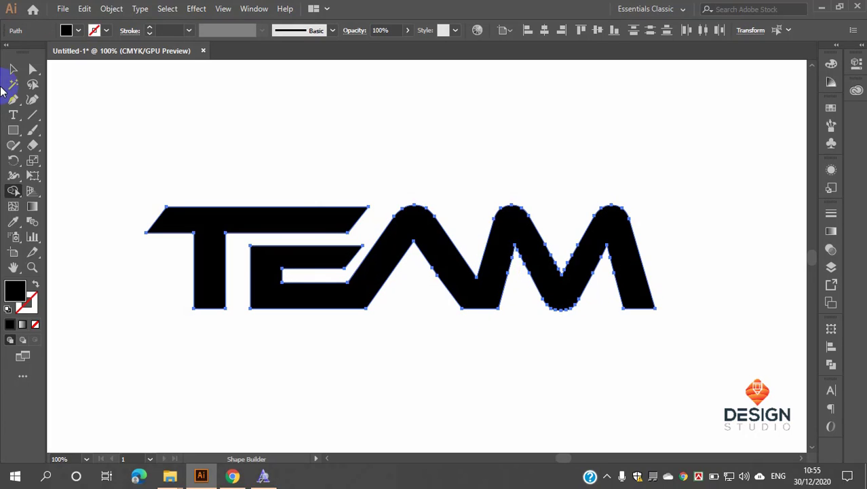
left_click(14, 70)
left_click(232, 178)
Step: Examine the merged wordmark's outline and anchor points, and deselect it
left_click(228, 219)
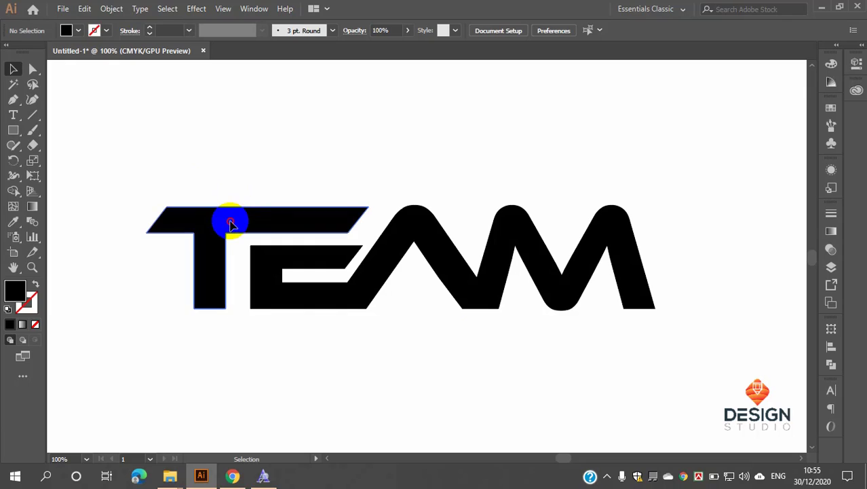
left_click_drag(168, 161, 719, 433)
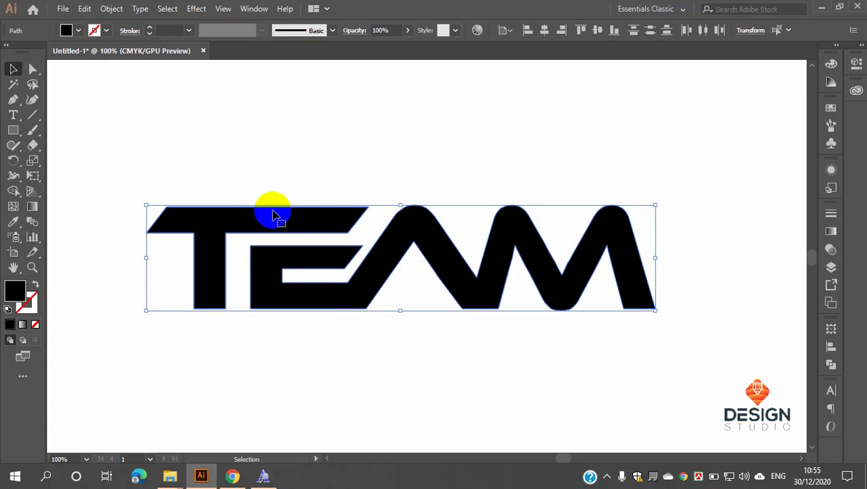
left_click(275, 178)
left_click(397, 275)
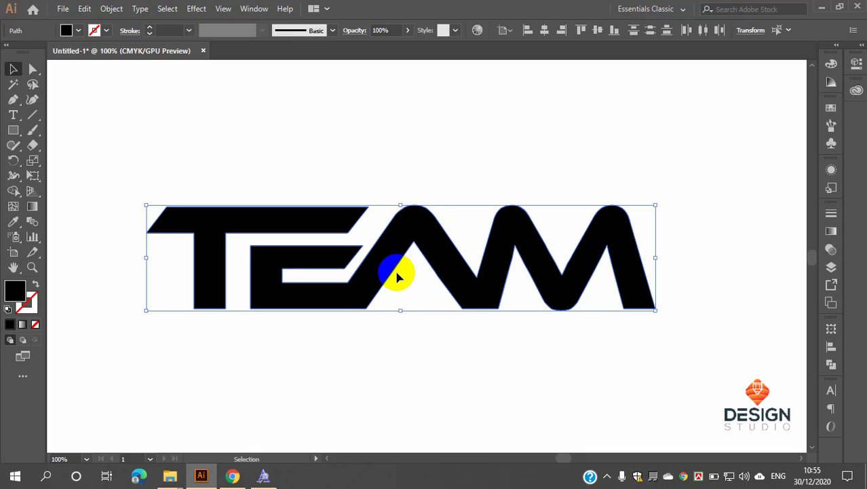
key("a")
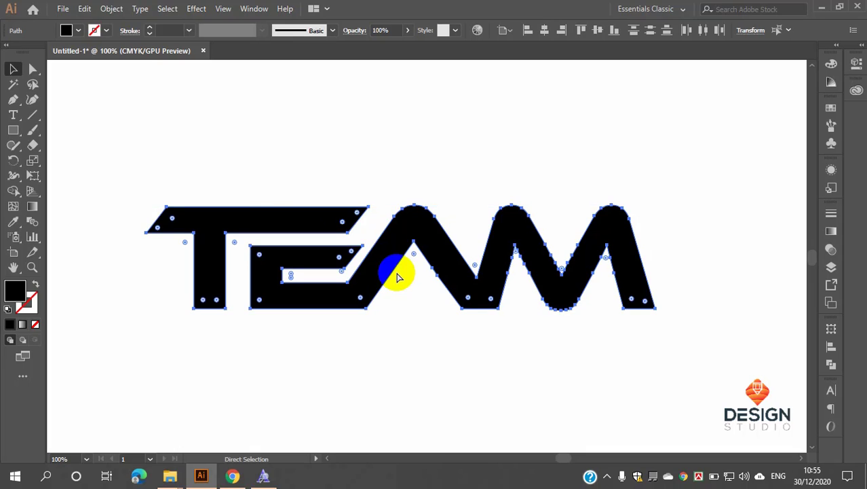
key("v")
left_click(431, 369)
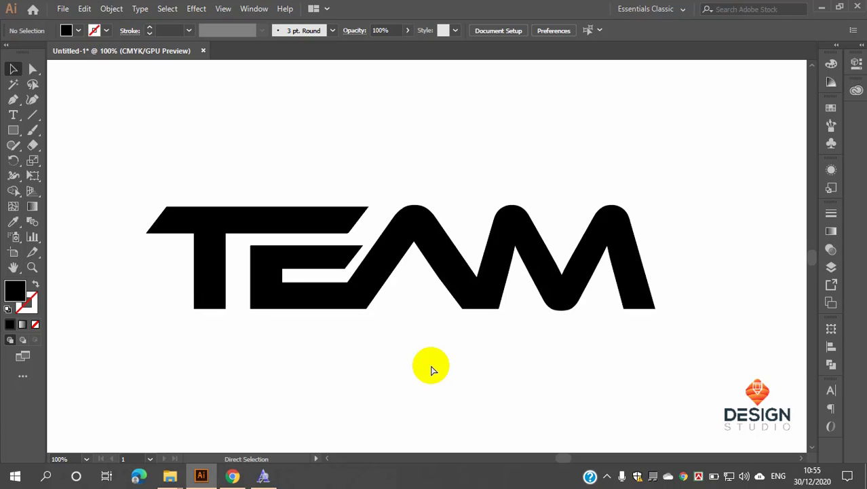
Step: Undo the Shape Builder merges of the TEAM letters
key("ctrl+z")
key("ctrl+z")
key("ctrl+z")
key("ctrl+z")
key("ctrl+z")
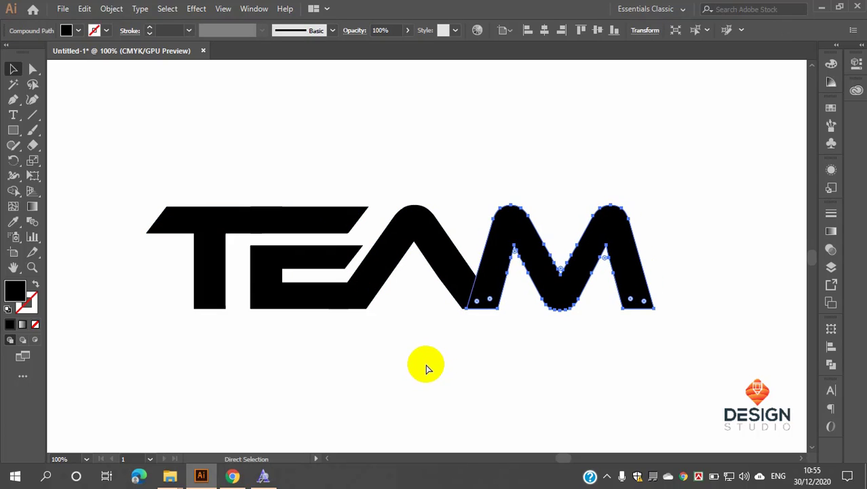
Step: Undo the moves that overlapped the M, the A and the E with their neighbouring letters
key("ctrl+z")
key("ctrl+z")
key("ctrl+z")
key("ctrl+z")
key("ctrl+z")
key("ctrl+z")
key("ctrl+z")
key("ctrl+z")
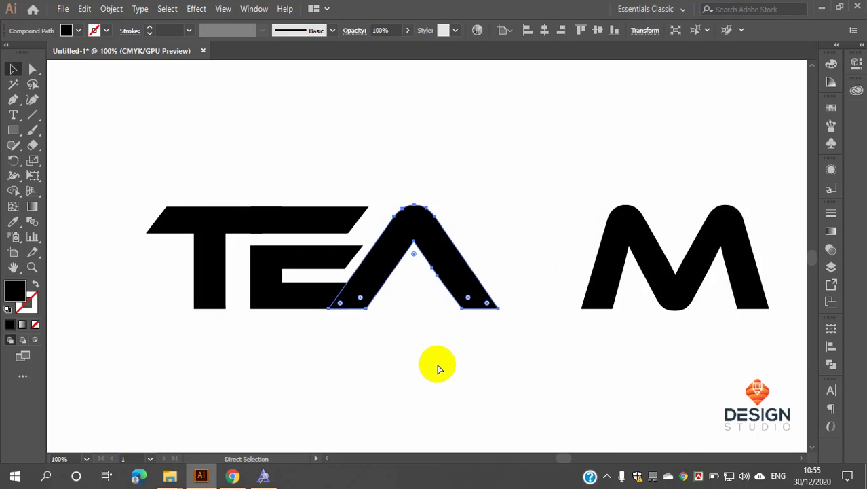
key("ctrl+z")
key("ctrl+z")
key("ctrl+z")
key("ctrl+z")
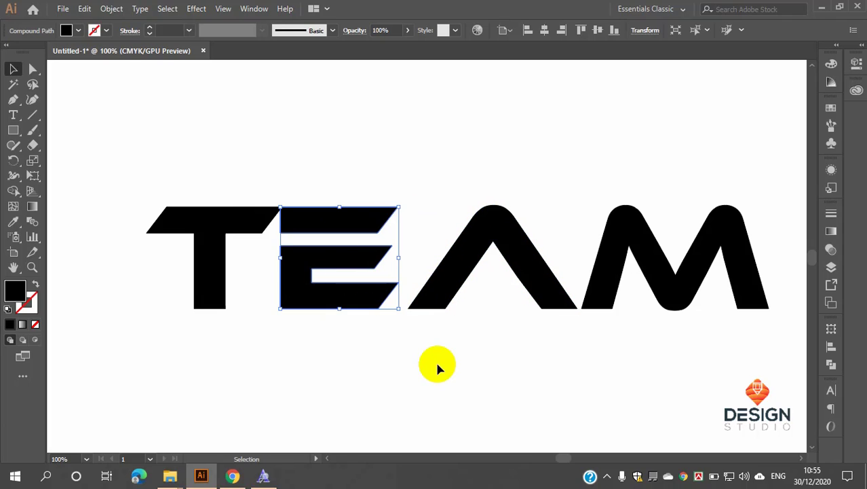
Step: Undo the removal of the A's crossbar and of the small block protruding from the E's stem
key("ctrl+z")
key("ctrl+z")
key("ctrl+z")
key("ctrl+z")
key("ctrl+z")
key("ctrl+z")
key("ctrl+z")
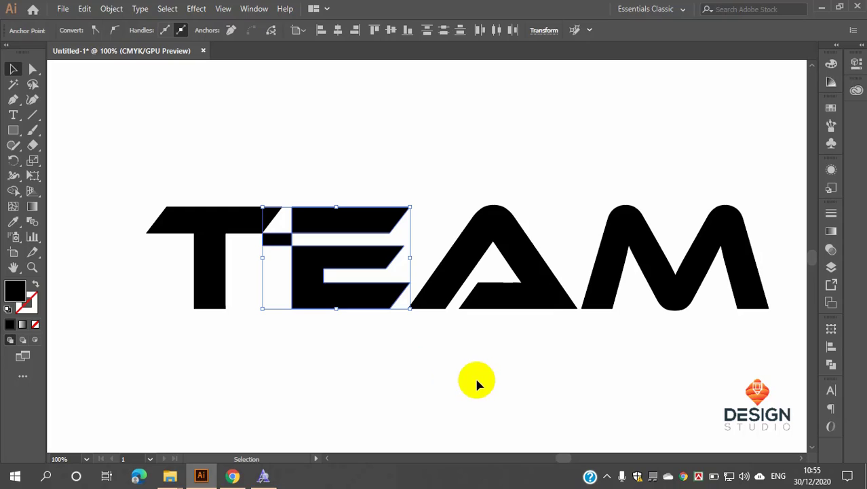
Step: Undo the leftward moves of the E's upper gap edge until it lies inside the stem, and deselect the letter
key("ctrl+z")
key("ctrl+z")
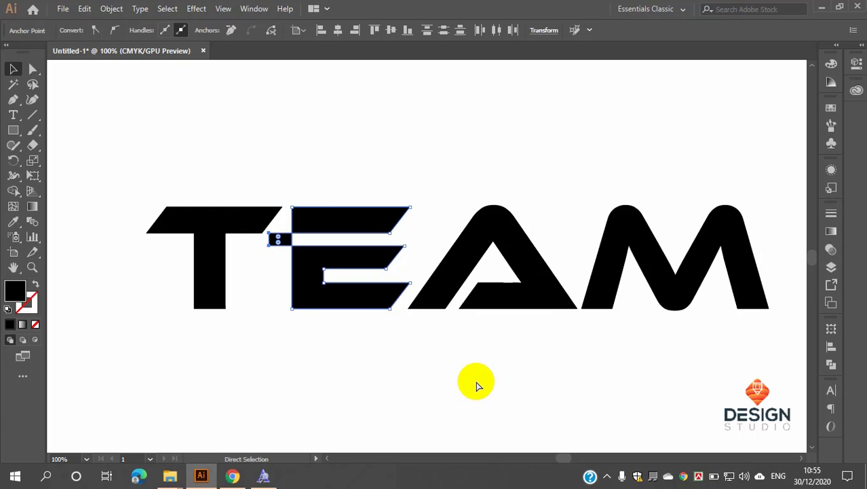
key("ctrl+z")
key("ctrl+z")
key("ctrl+z")
key("ctrl+z")
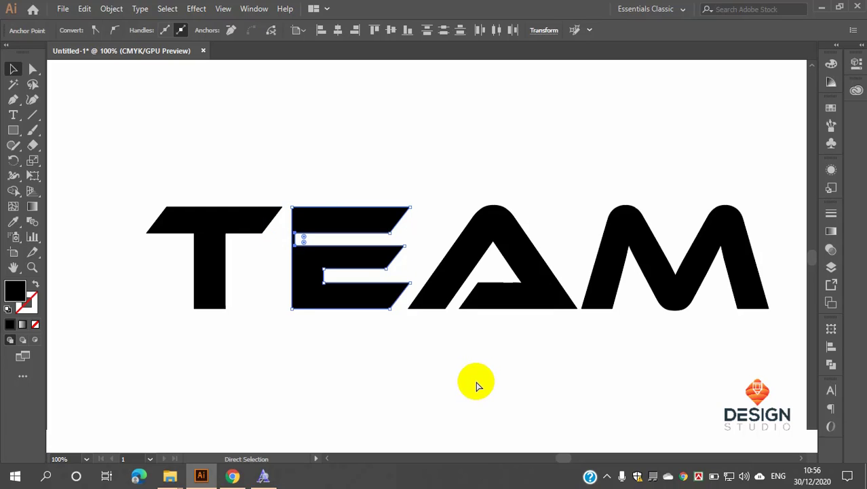
left_click(402, 373)
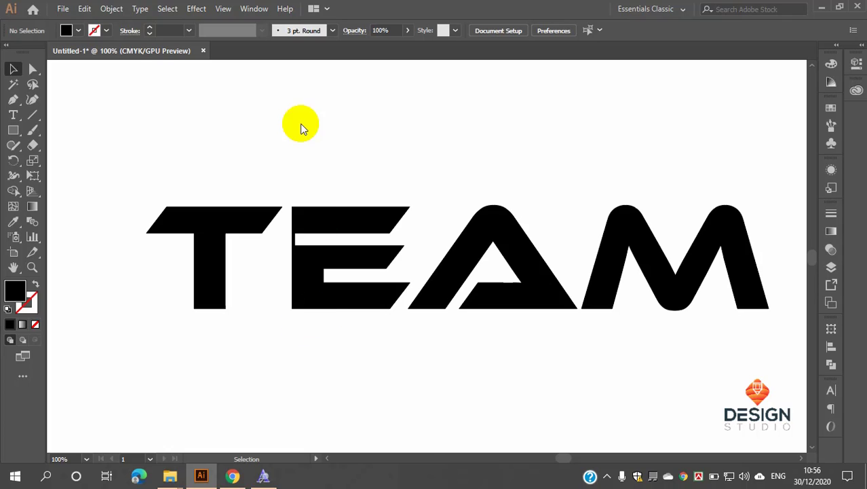
Step: Redo the moves of the E's upper gap edge until it meets the stem's left edge, and deselect the letter
left_click(82, 9)
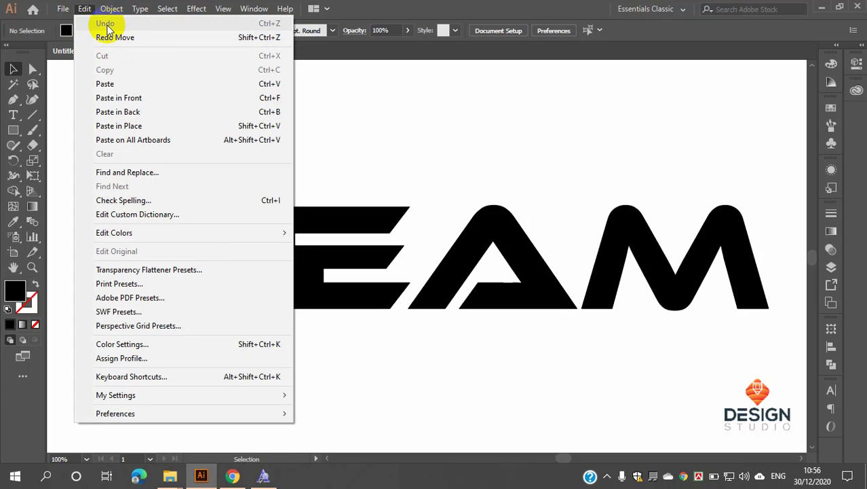
left_click(412, 140)
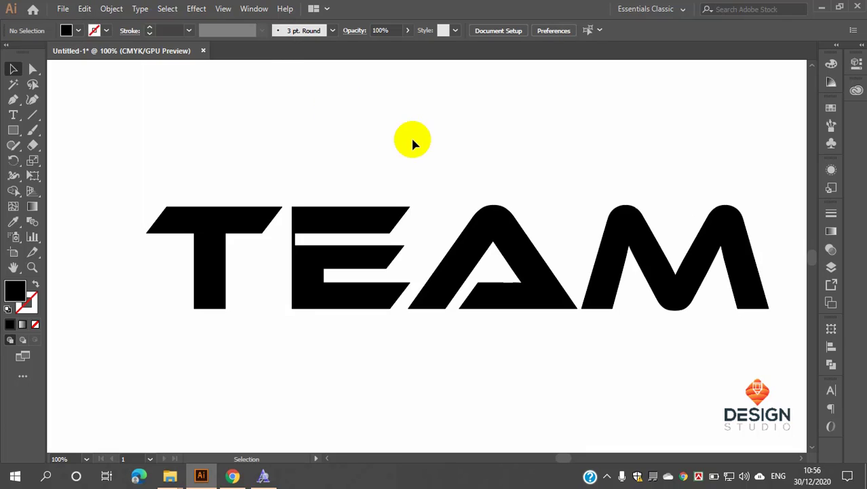
left_click(114, 9)
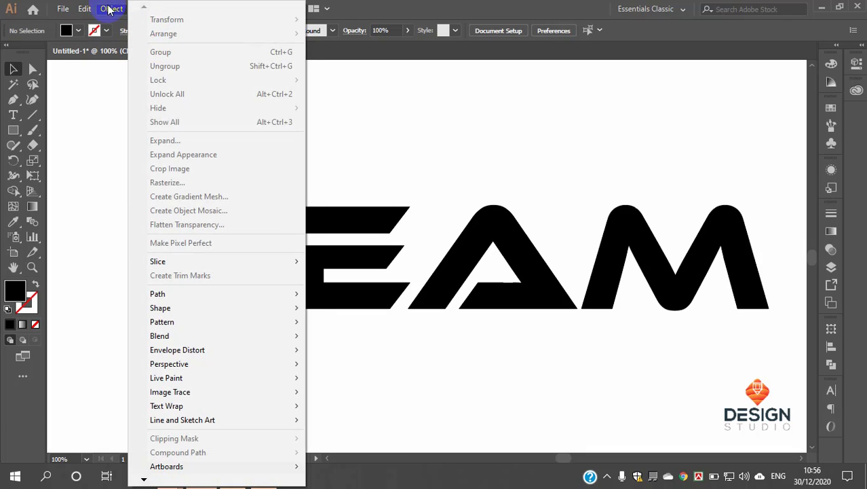
mouse_move(84, 10)
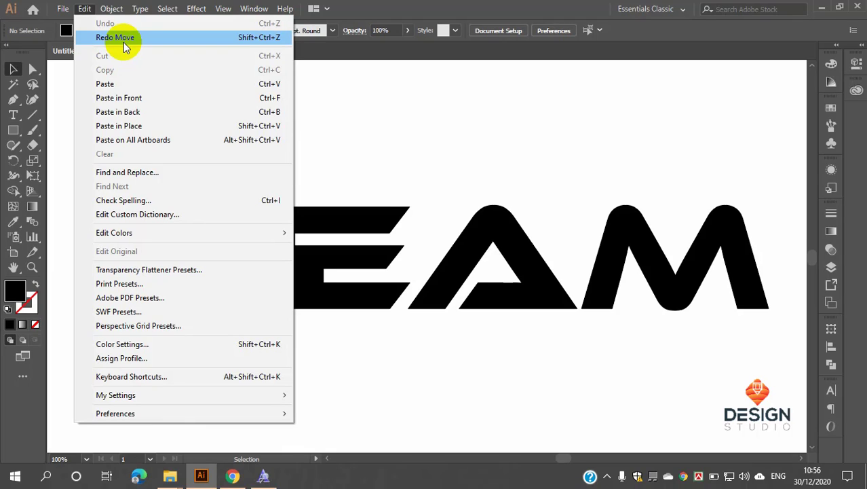
left_click(353, 146)
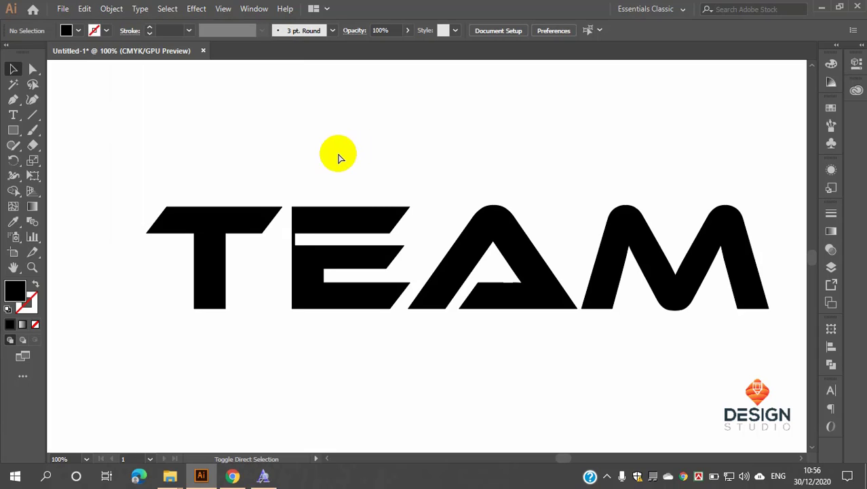
key("ctrl+z")
key("ctrl+z")
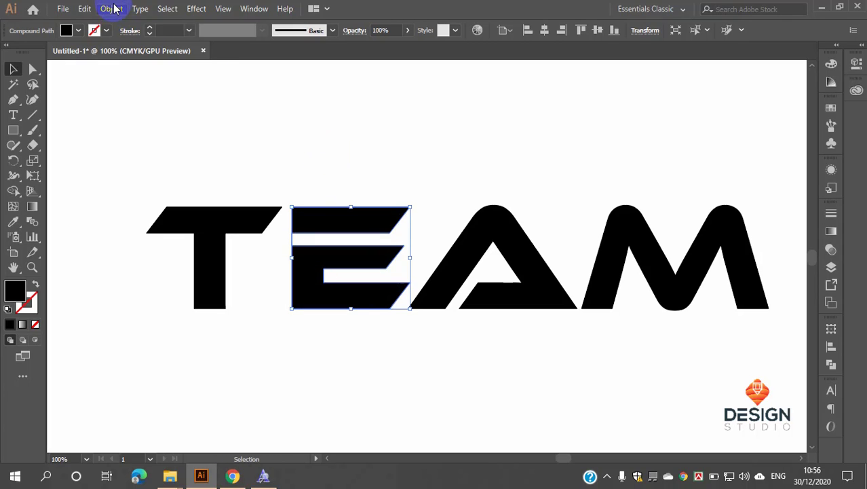
left_click(86, 9)
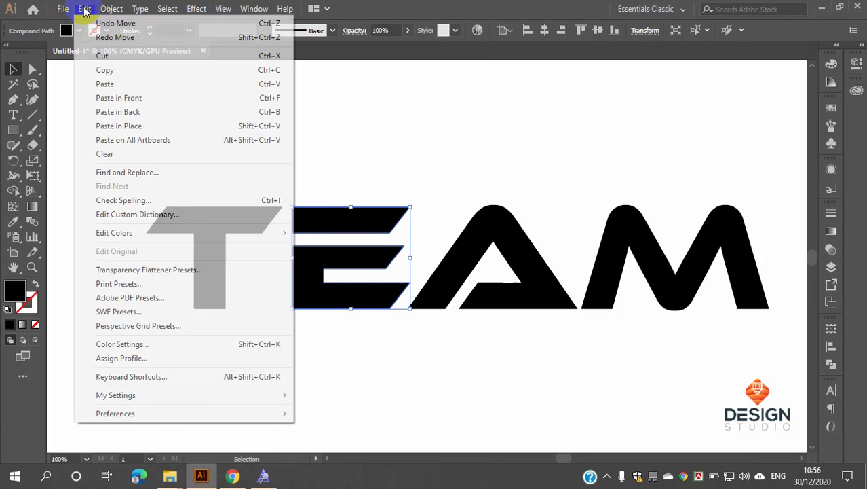
left_click(472, 169)
left_click(436, 178)
left_click_drag(389, 176, 561, 180)
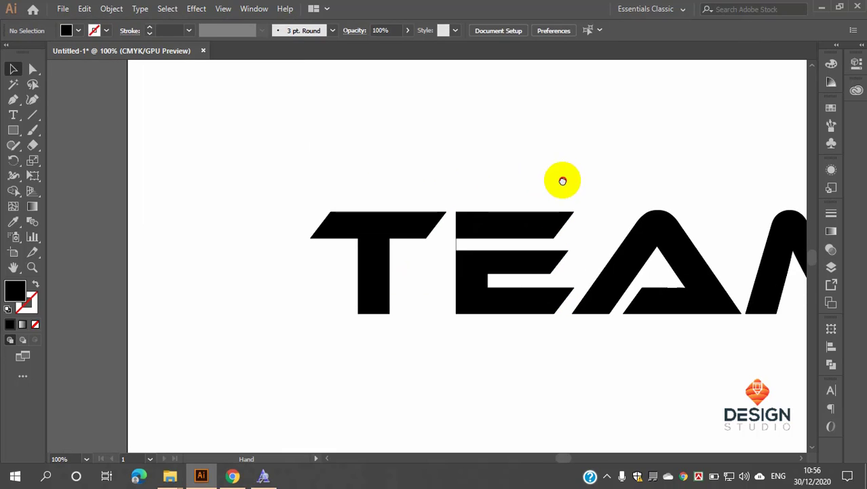
Step: Redo four more moves of the E's upper gap edge to carry it past the stem's left edge
left_click(85, 9)
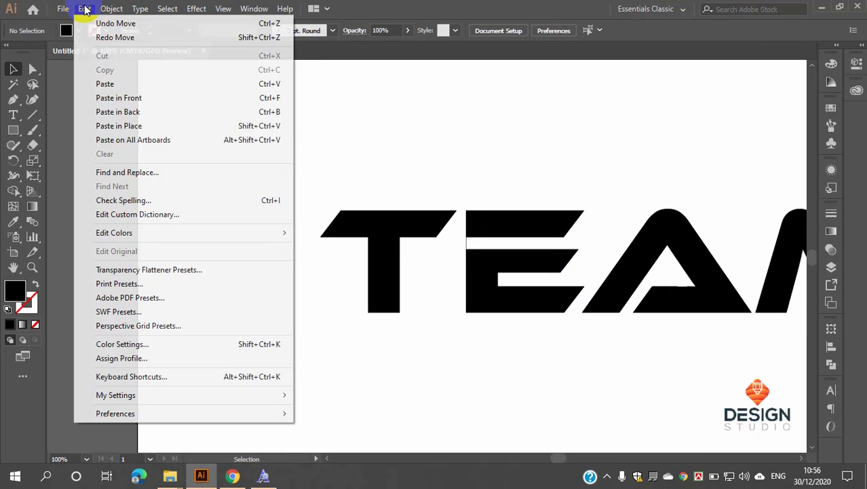
mouse_move(112, 9)
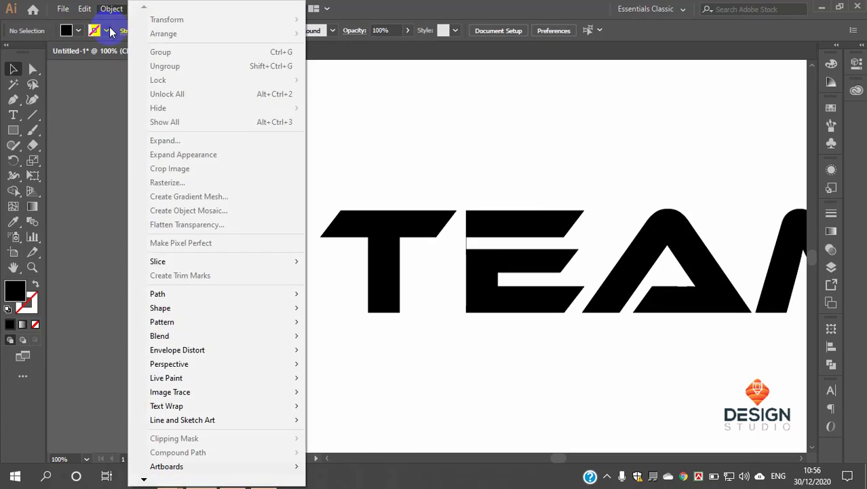
mouse_move(84, 14)
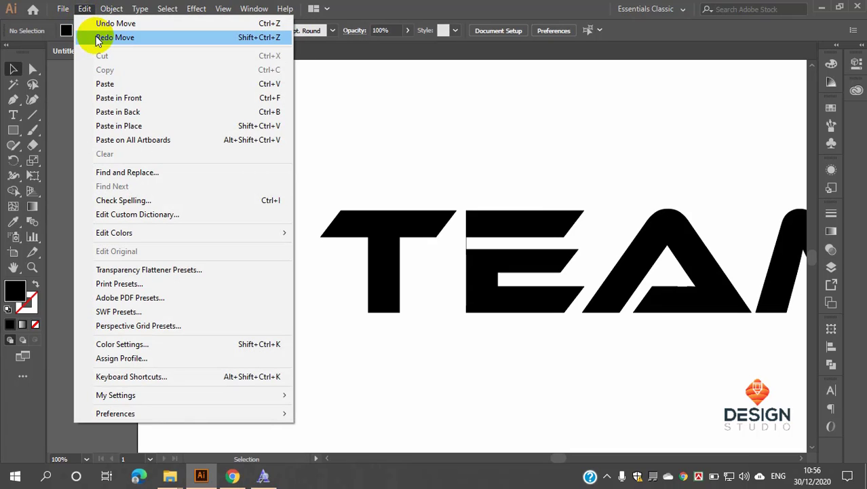
left_click(97, 38)
left_click(87, 8)
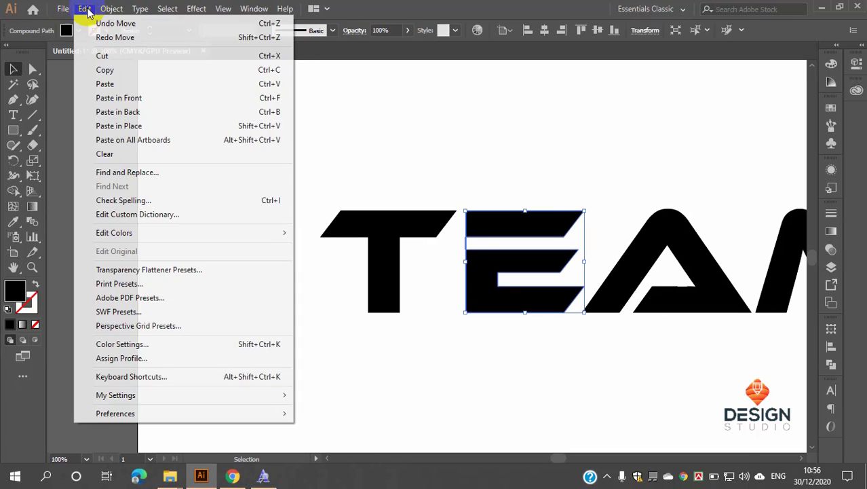
left_click(105, 40)
left_click(86, 11)
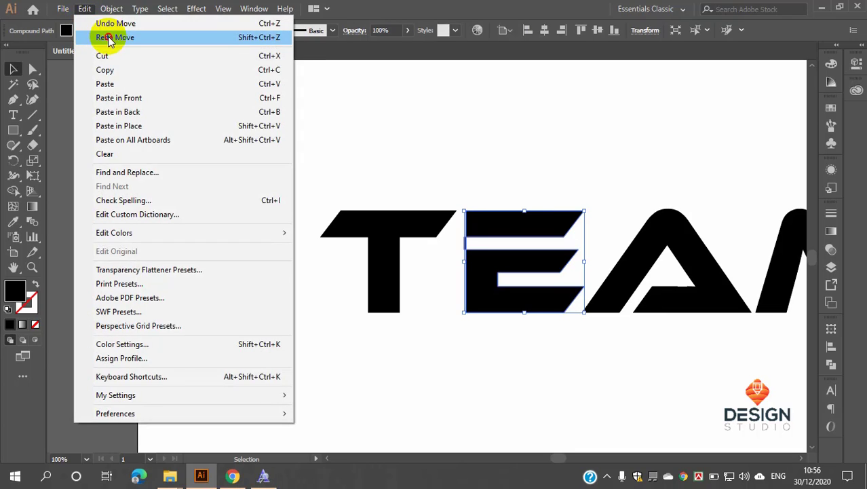
left_click(109, 38)
left_click(85, 10)
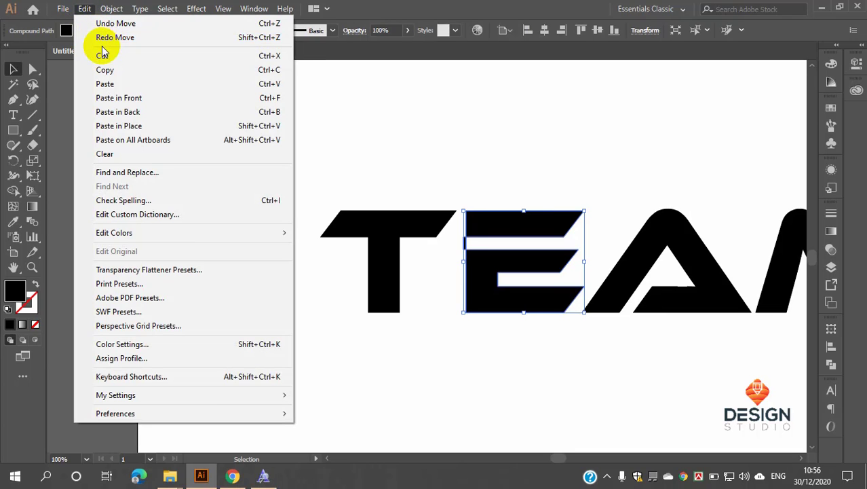
left_click(102, 41)
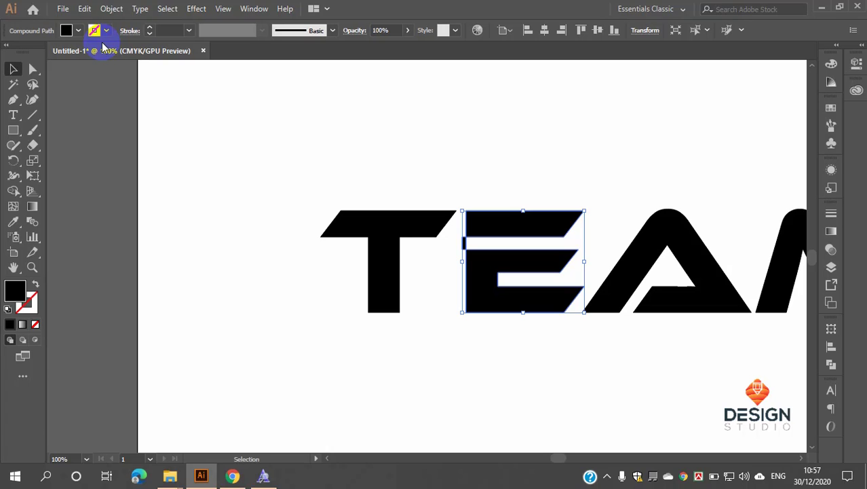
Step: Deselect the E and undo the leftward moves of its upper gap edge until it lies inside the stem
left_click(401, 148)
key("a")
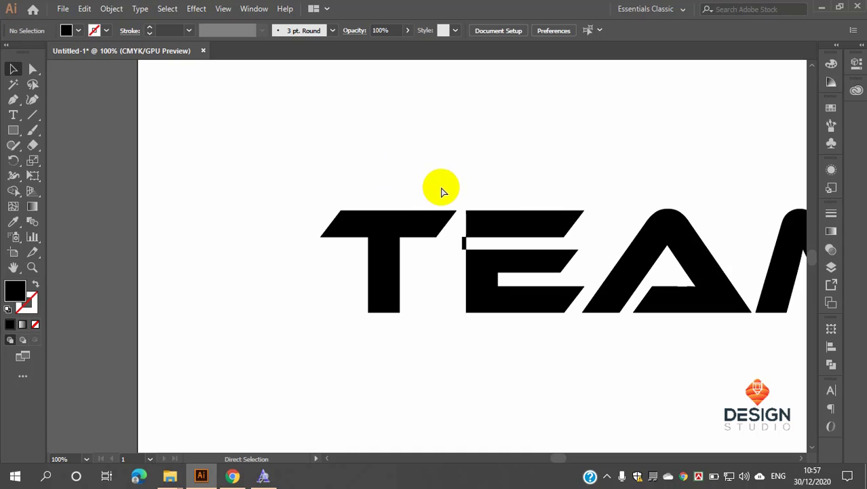
left_click(475, 218)
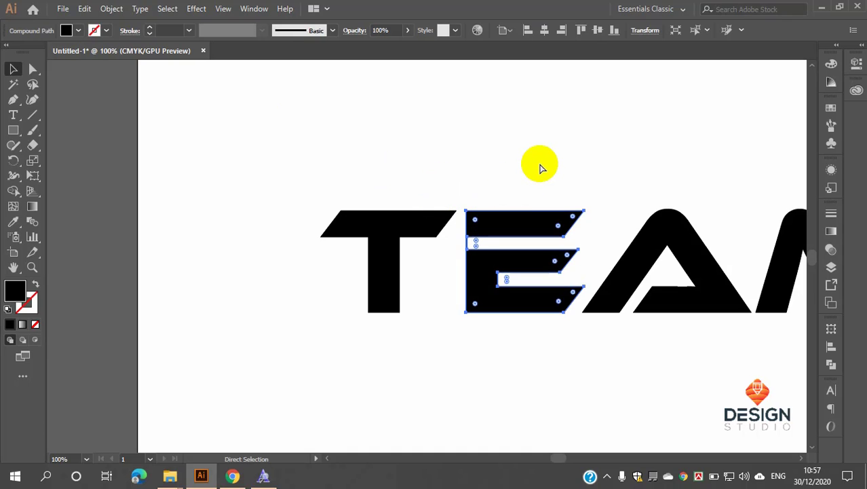
key("v")
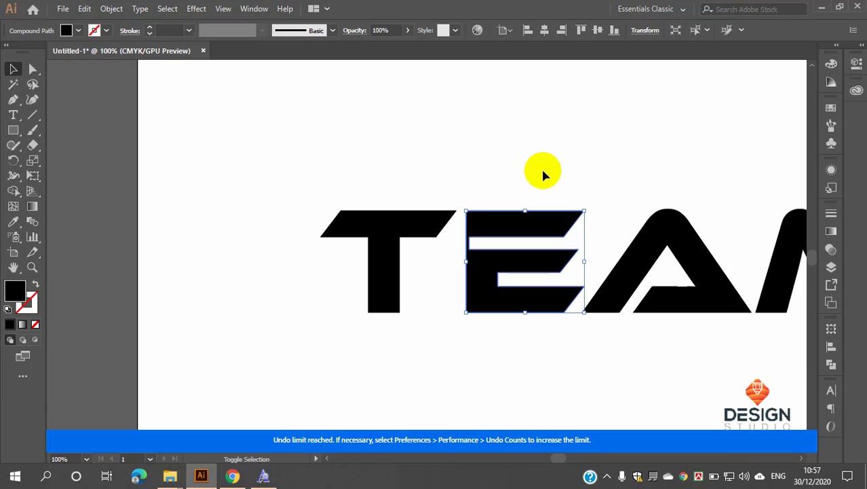
key("ctrl")
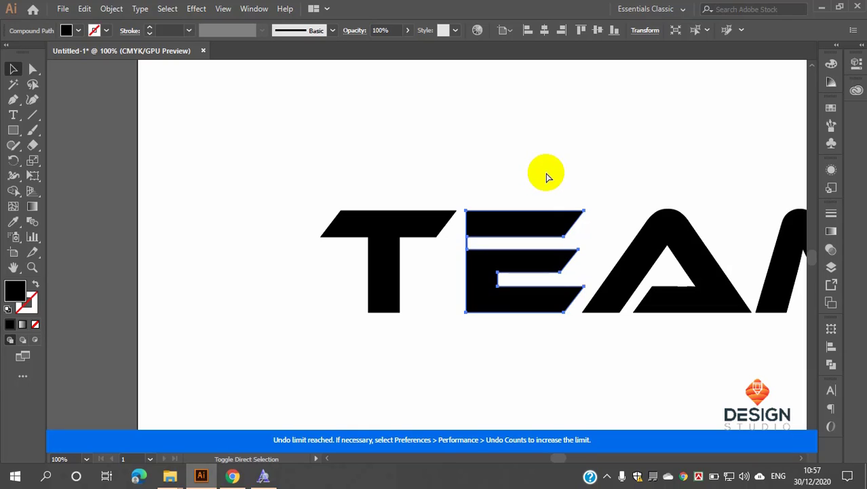
Step: Redo the leftward moves of the E's upper gap edge until it extends well past the stem toward the T
key("ctrl+z")
key("ctrl+z")
key("ctrl+z")
key("ctrl+z")
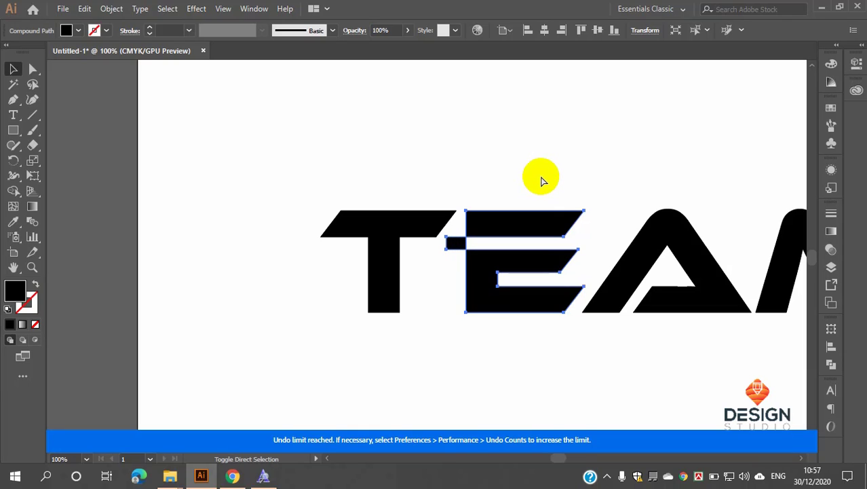
Step: Redo the removal of the E's protruding block and the A's crossbar, along with a slight leftward nudge of the E
key("ctrl+z")
key("ctrl+z")
key("ctrl+z")
key("ctrl+z")
key("ctrl+z")
key("ctrl+z")
key("ctrl+z")
key("ctrl+z")
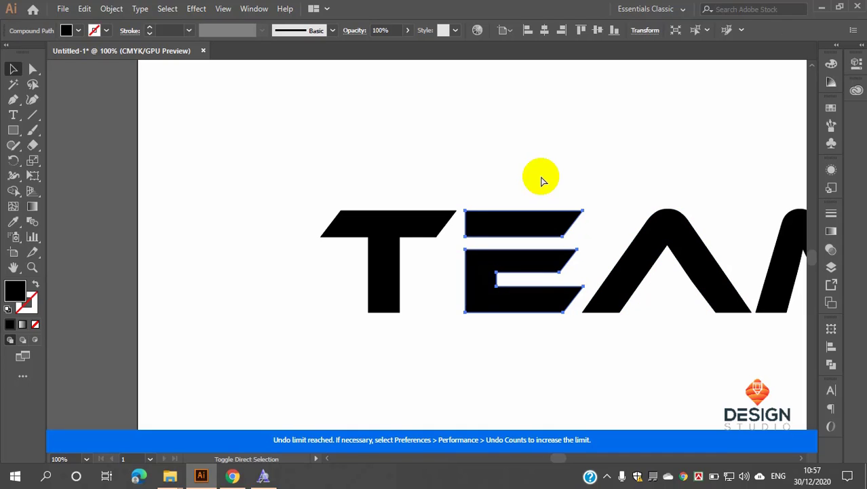
Step: Redo the leftward moves of the E until its top bar joins the T's bar
key("ctrl+z")
key("ctrl+z")
key("ctrl+z")
key("ctrl+z")
key("ctrl+z")
key("ctrl+z")
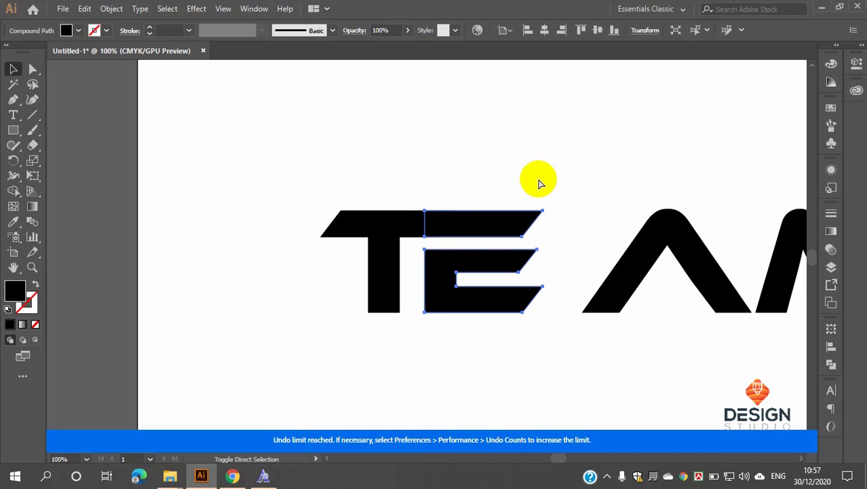
Step: Redo the leftward moves of the A until its left leg overlaps the E's arms
key("ctrl+z")
key("ctrl+z")
key("ctrl+z")
key("ctrl+z")
key("ctrl+z")
key("ctrl+z")
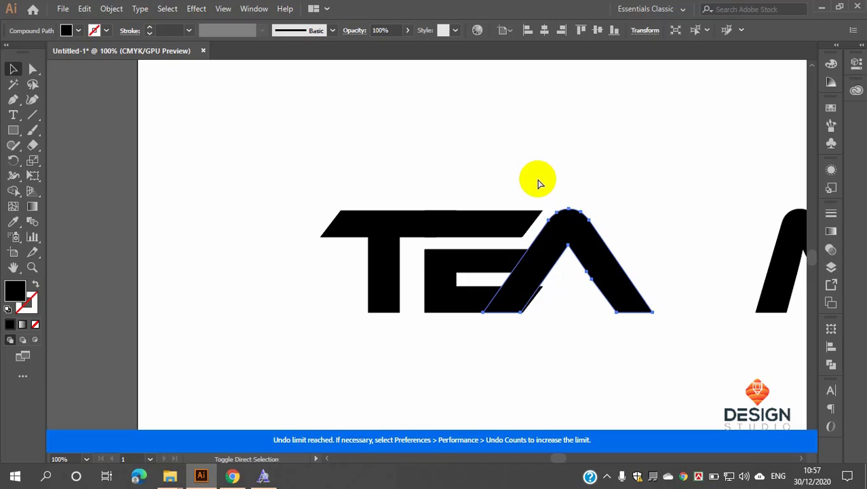
Step: Undo two of the A's leftward moves and redo one so its left leg just touches the E's middle arm
key("ctrl+shift+z")
key("ctrl+shift+z")
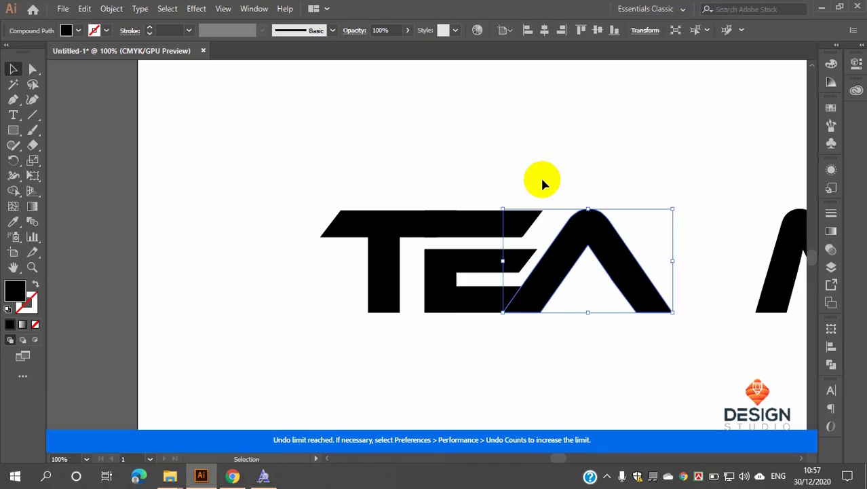
key("ctrl+z")
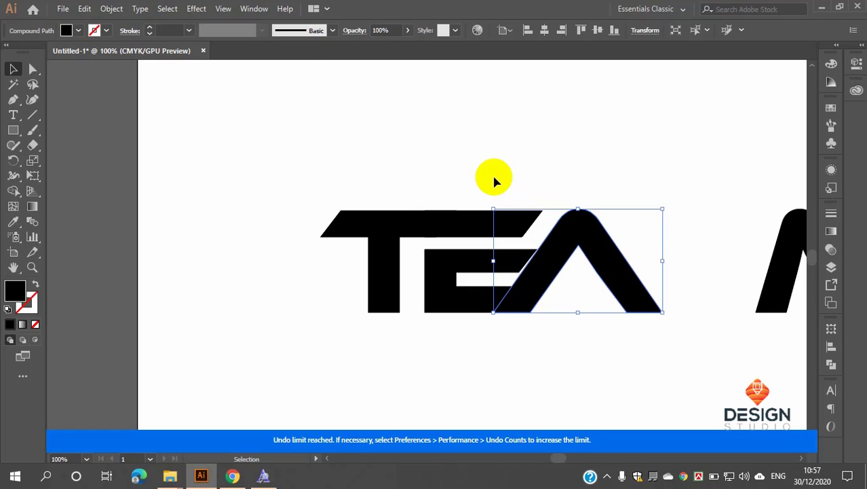
scroll(494, 180, "down", 2)
scroll(608, 212, "up", 2)
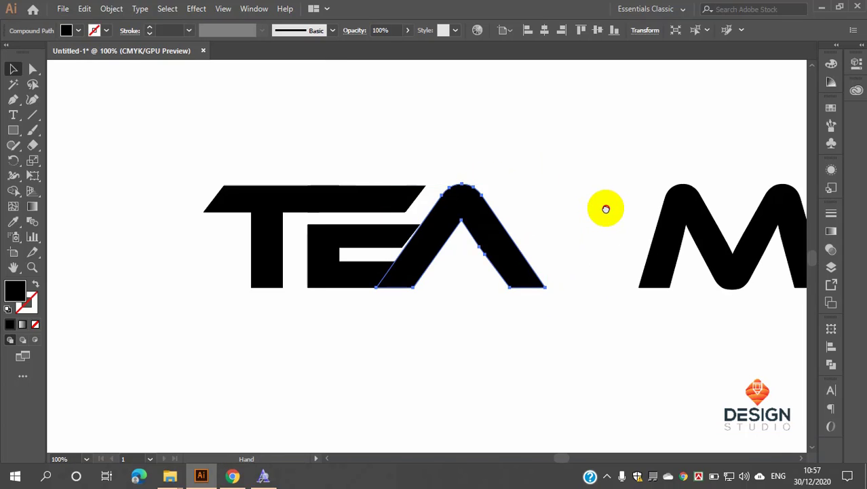
left_click_drag(606, 212, 489, 228)
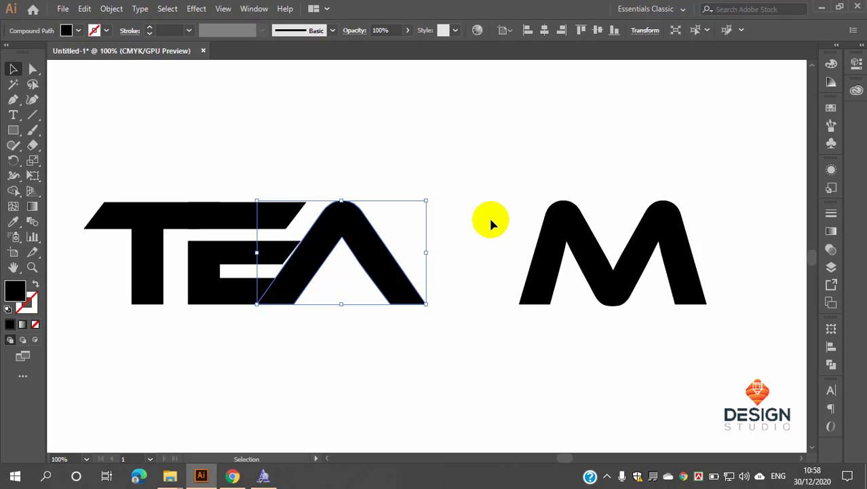
Step: Select all the customised TEAM letters and delete them from the artboard
key("a")
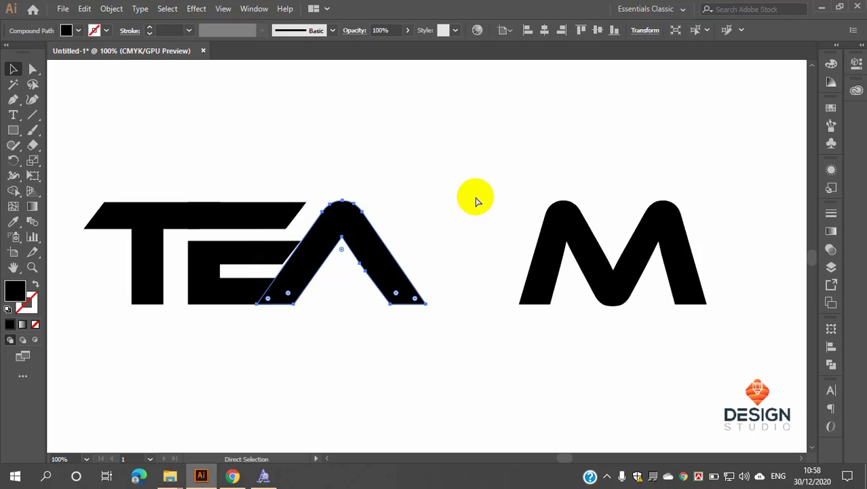
left_click(468, 198)
left_click_drag(207, 157, 743, 333)
key("Delete")
Step: Add a new point text reading TEAM on the empty artboard and move it to the upper middle
scroll(740, 330, "down", 2)
scroll(631, 280, "down", 1)
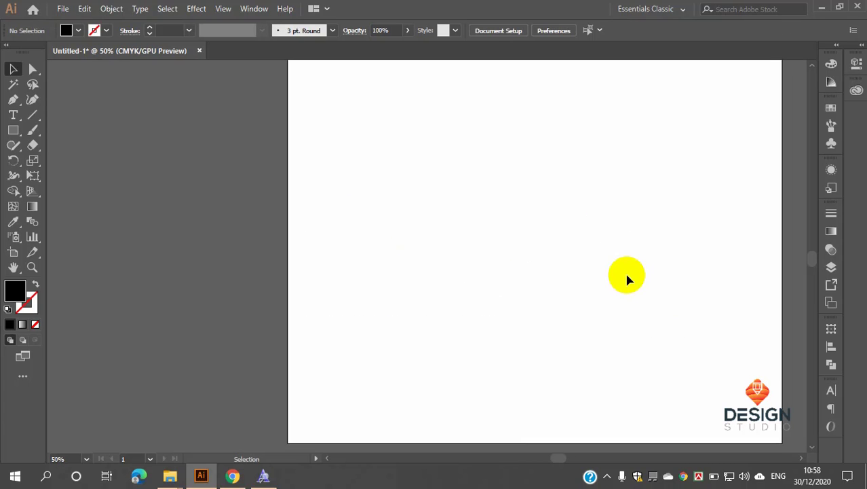
left_click_drag(655, 254, 527, 270)
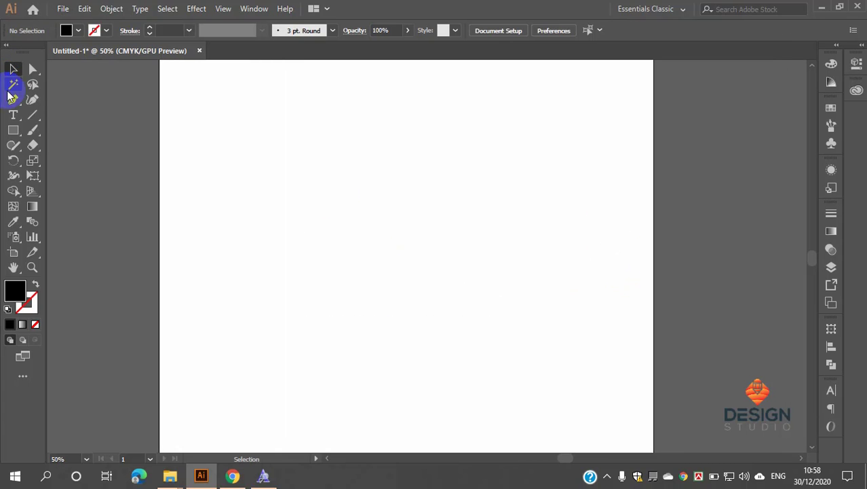
left_click(12, 117)
left_click(350, 191)
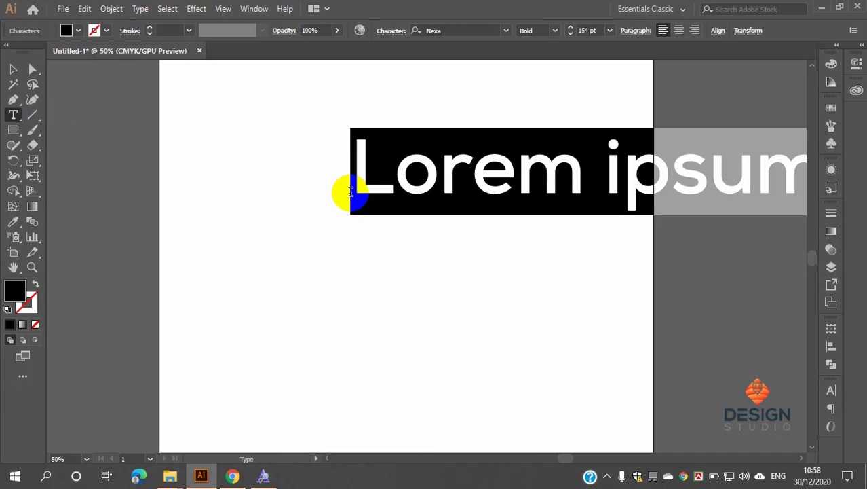
type("TEAM")
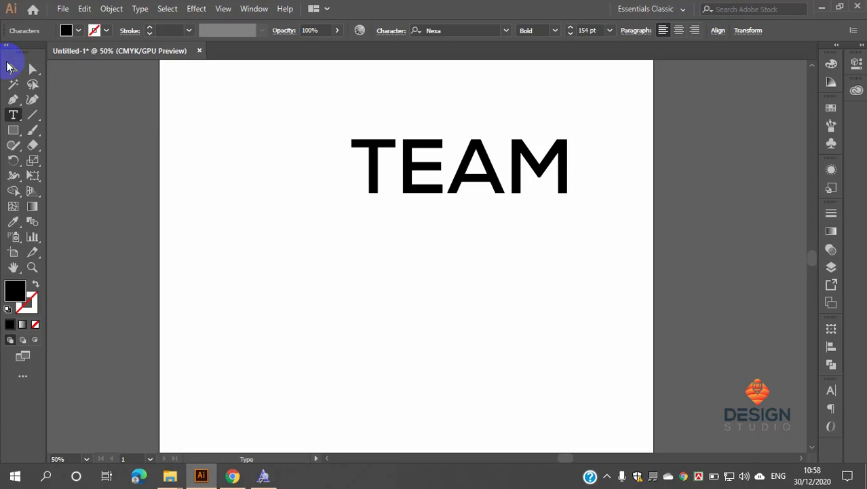
left_click(13, 69)
left_click_drag(487, 180, 425, 223)
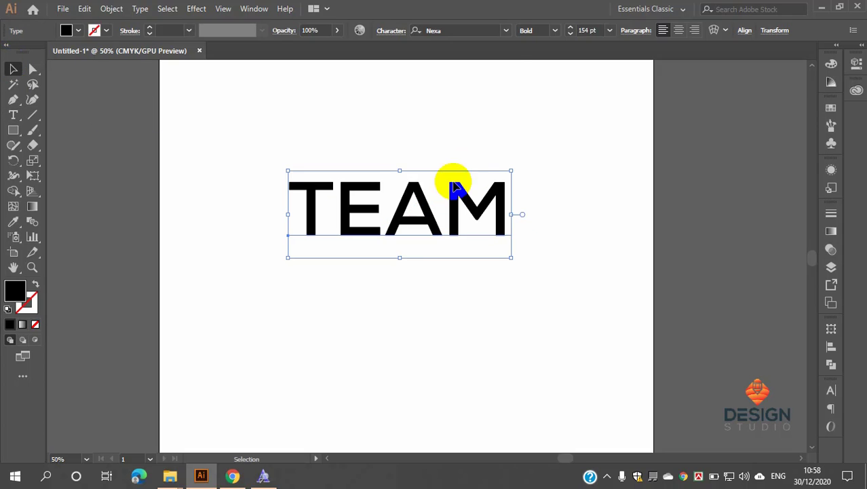
Step: Set the TEAM text's font to Ethnocentric and shift the text slightly left and down to center it
left_click(506, 30)
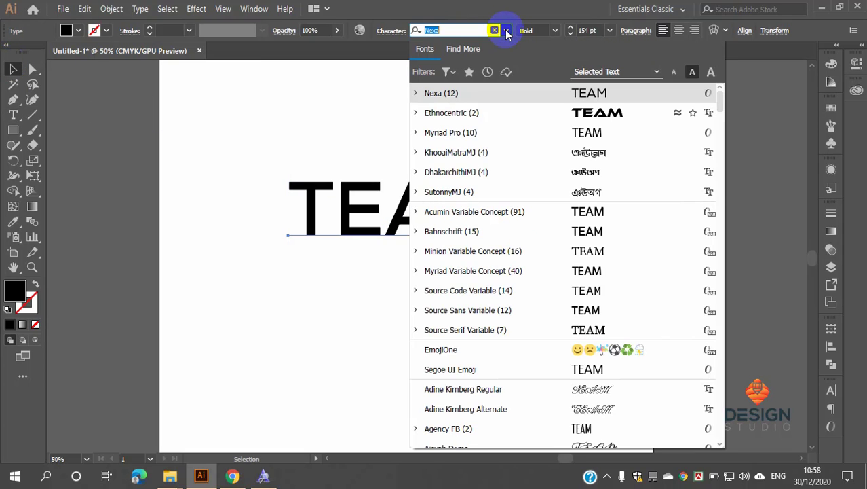
left_click(465, 116)
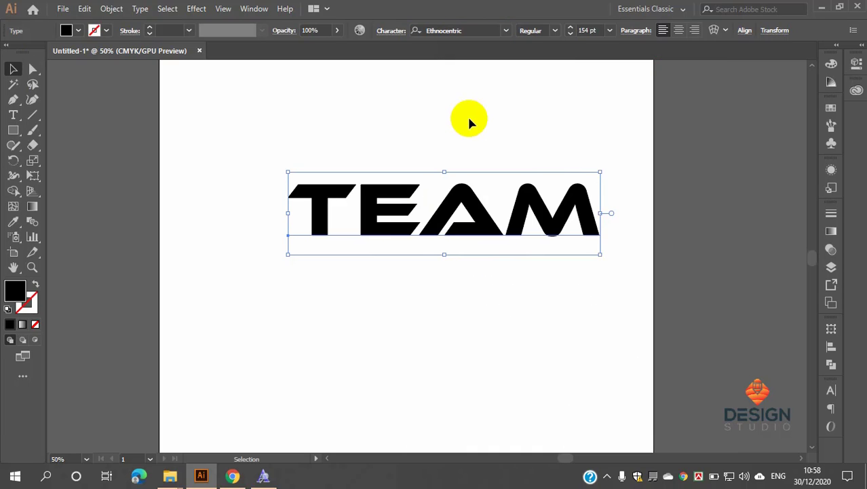
left_click_drag(552, 222, 530, 230)
Step: Convert the TEAM text to outlines and deselect it
right_click(528, 219)
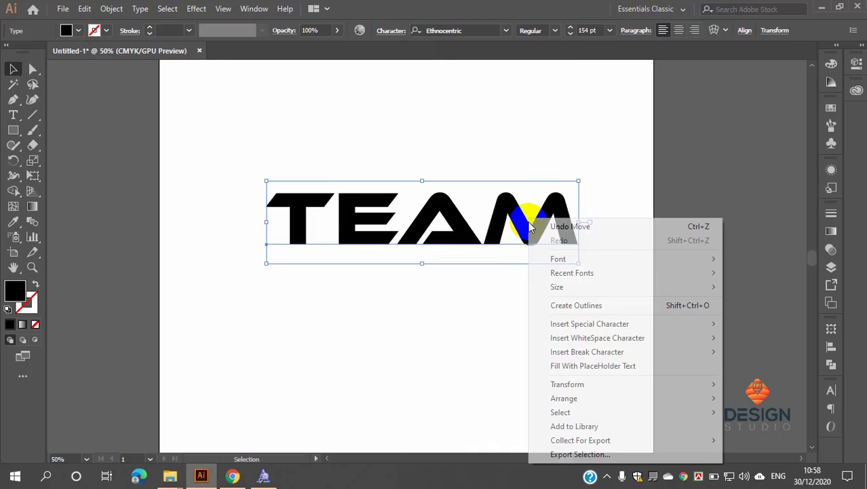
left_click(574, 304)
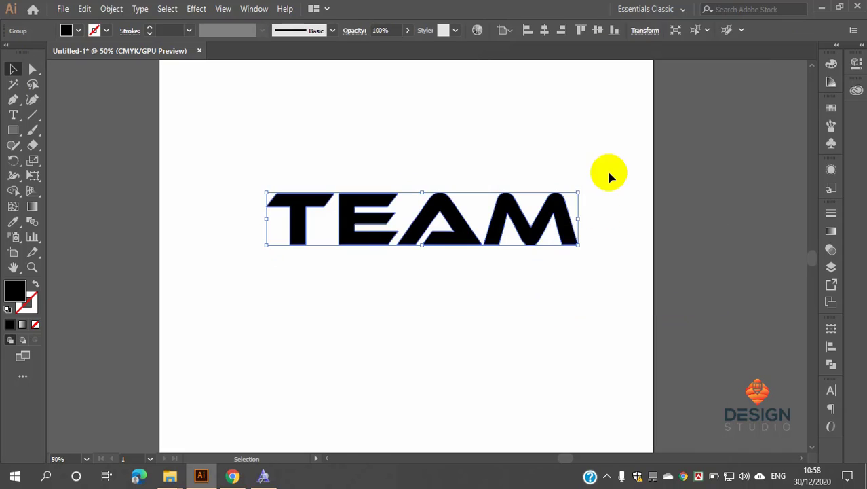
left_click(610, 175)
scroll(413, 253, "up", 1)
scroll(382, 231, "up", 4)
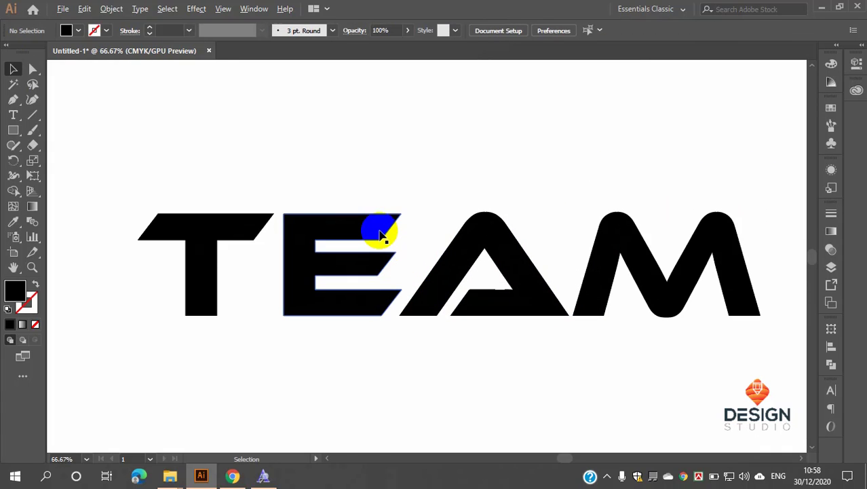
scroll(380, 230, "down", 1)
left_click(362, 229)
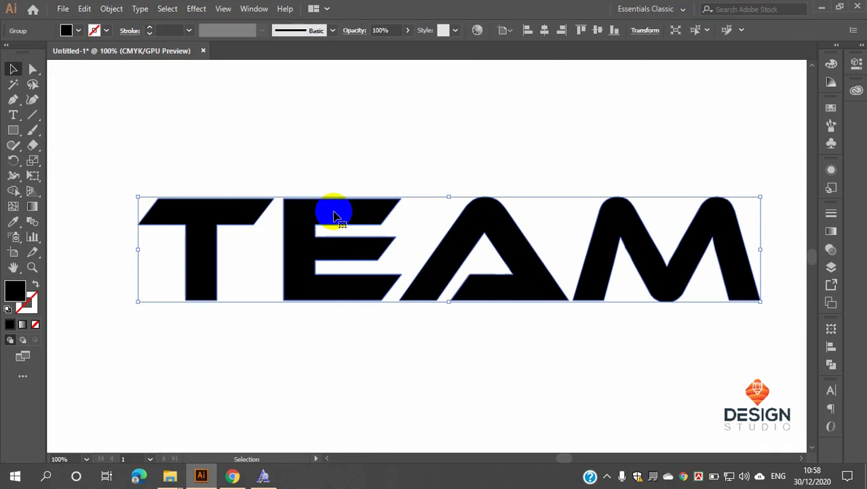
left_click(32, 70)
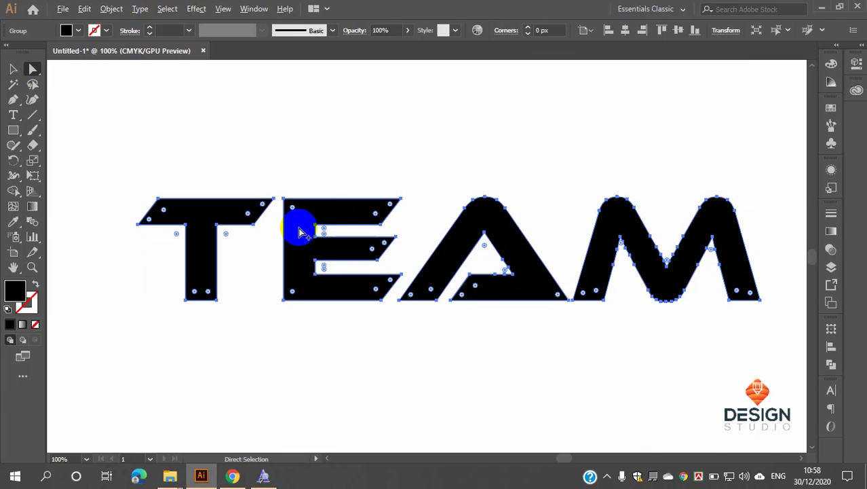
scroll(310, 228, "up", 5)
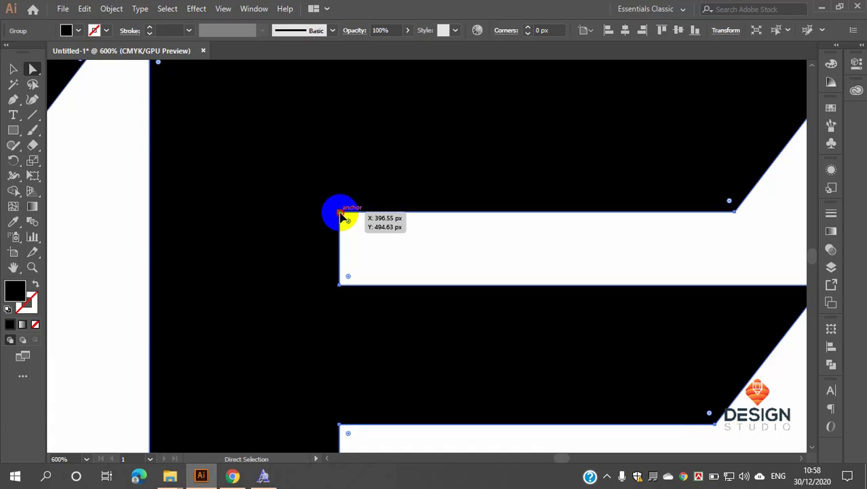
left_click(340, 212)
scroll(309, 189, "down", 6)
left_click(14, 69)
left_click(174, 107)
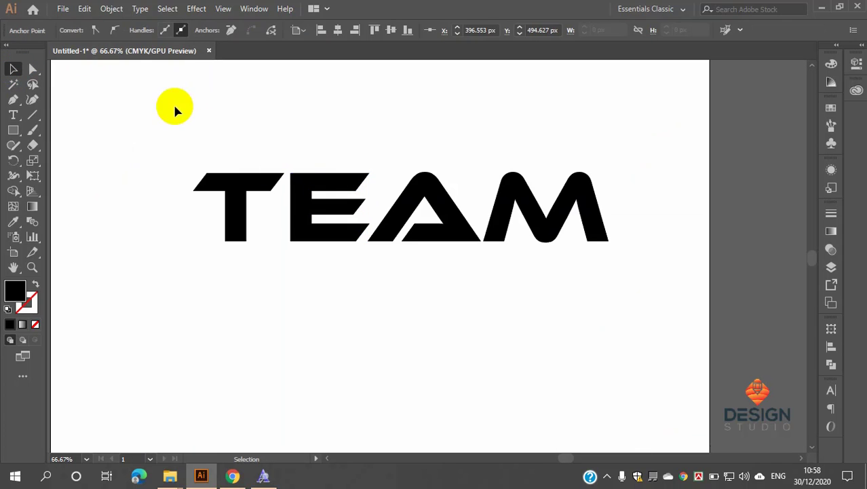
Step: Ungroup the outlined TEAM letters and test that the E can be selected on its own
left_click(334, 188)
right_click(337, 183)
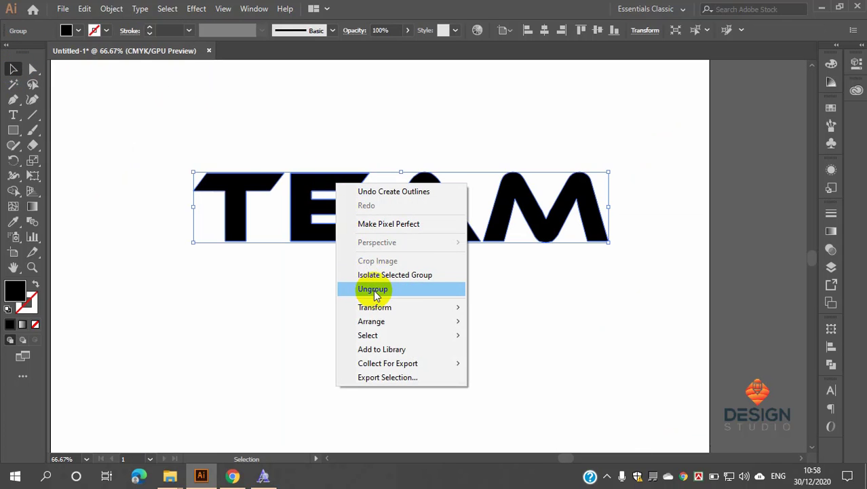
left_click(374, 288)
left_click(399, 301)
left_click(326, 177)
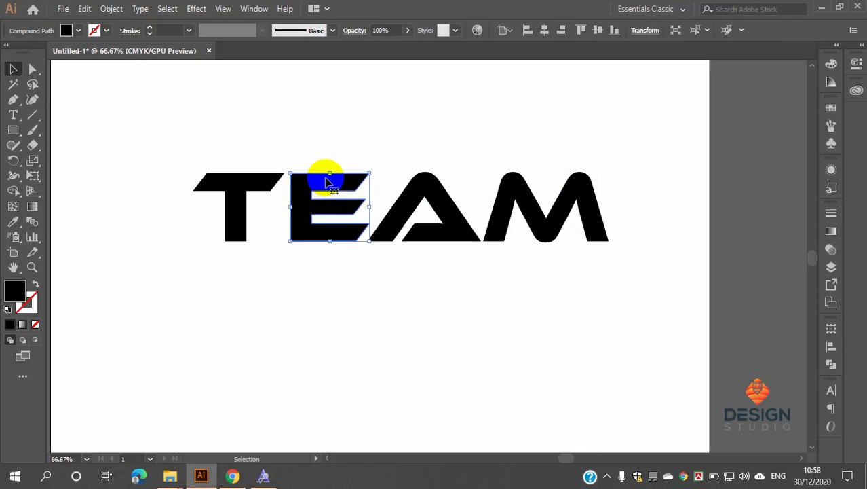
left_click(313, 136)
Step: Select both inner anchor points of the E's upper gap and move them left past the stem until they reach the T's bar
scroll(327, 167, "up", 5)
scroll(328, 170, "down", 2)
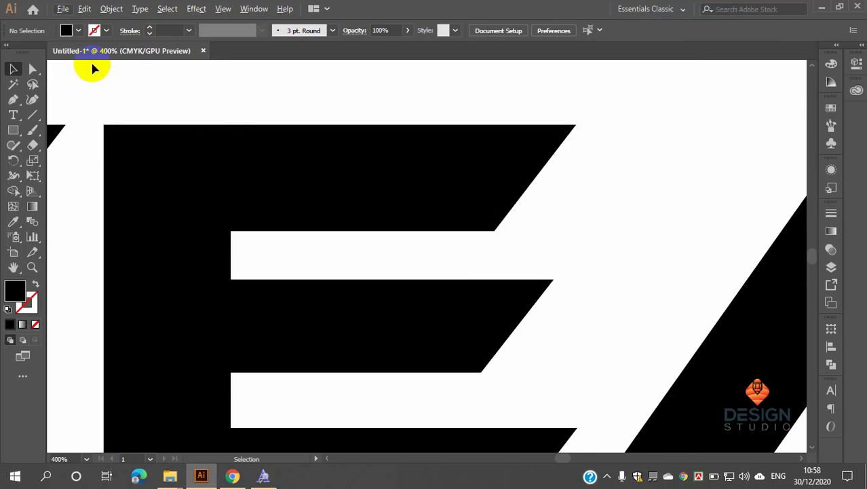
left_click(33, 68)
left_click(231, 232)
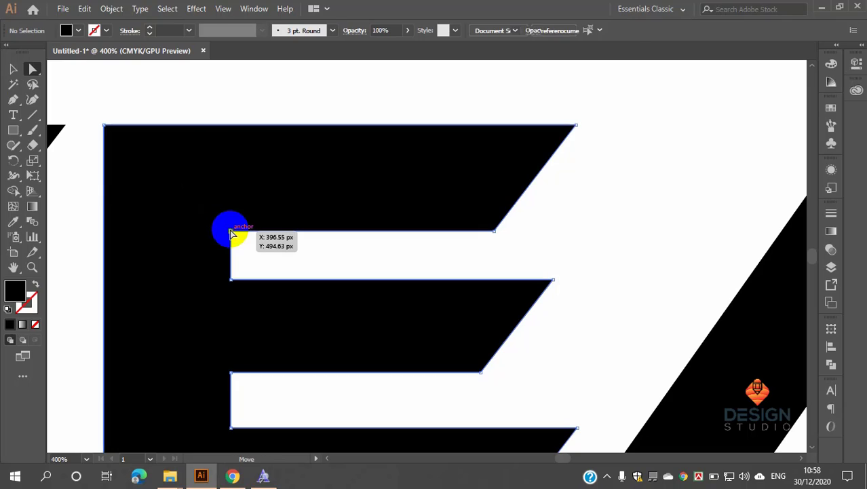
left_click(230, 280, "shift")
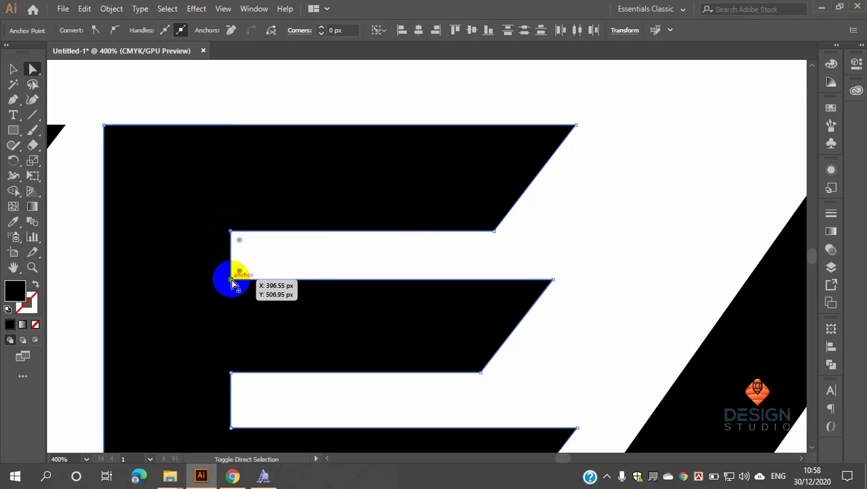
key("shift+Left")
key("shift+Left")
key("shift+Left")
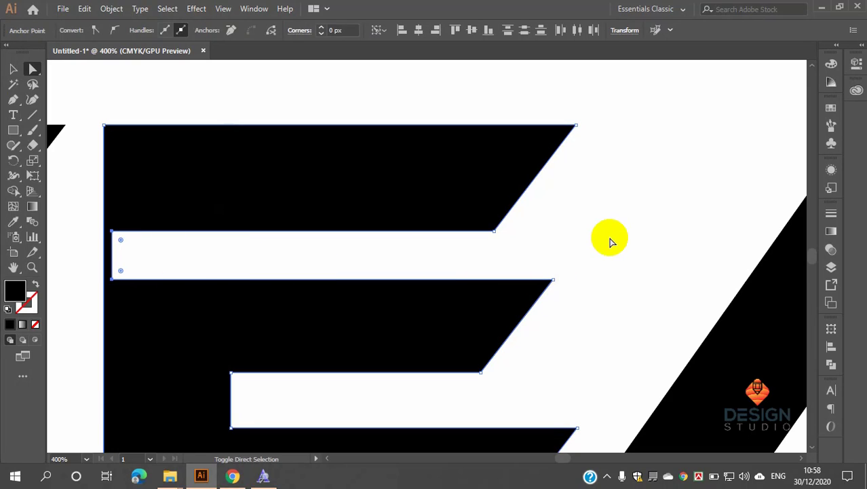
key("shift+Left")
key("shift+Left")
key("shift+Left")
Step: Move the anchor point at the inner right corner of the A's triangular opening down past the baseline, then deselect the letter
scroll(631, 261, "down", 4)
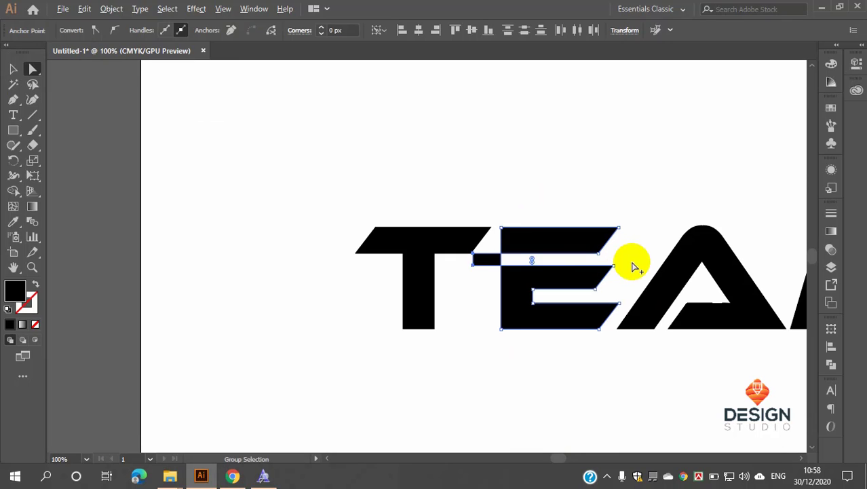
scroll(769, 311, "up", 5)
scroll(610, 298, "down", 2)
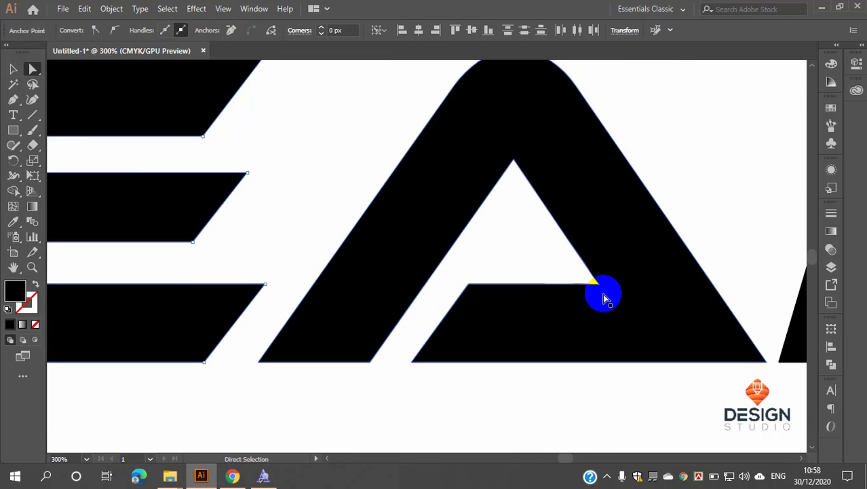
left_click(600, 287)
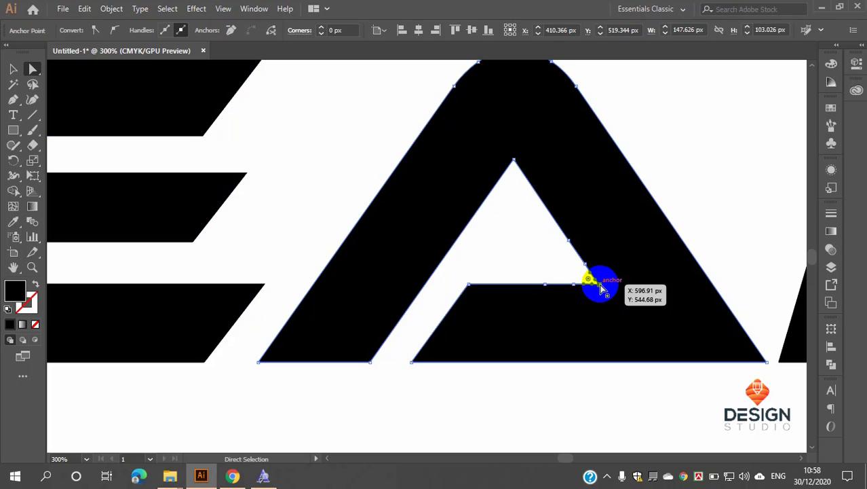
left_click_drag(600, 287, 679, 392)
scroll(370, 232, "down", 3)
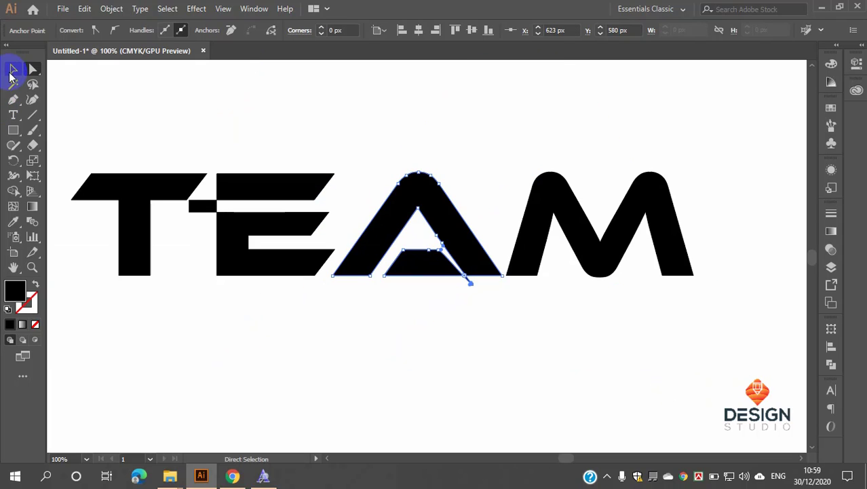
left_click(12, 71)
left_click(271, 130)
Step: Select the E and A together, split them with Pathfinder's Divide, and deselect them
scroll(355, 188, "down", 1)
scroll(355, 188, "up", 2)
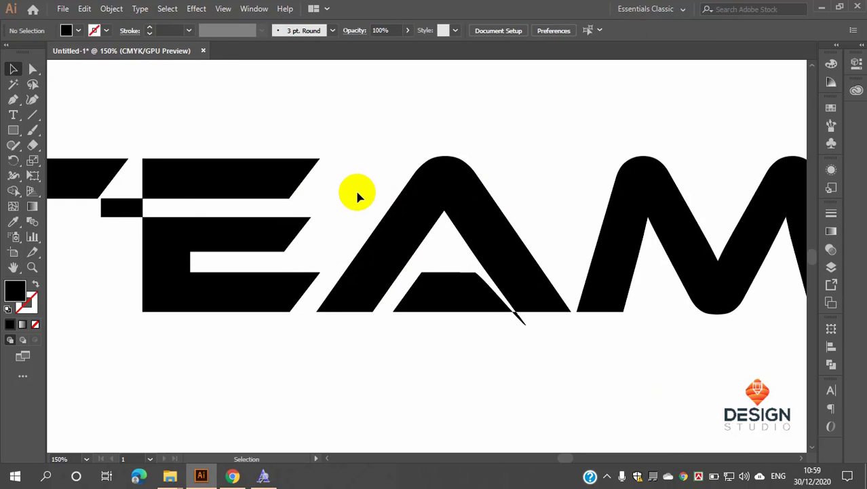
scroll(355, 188, "down", 1)
key("space")
left_click_drag(468, 157, 439, 172)
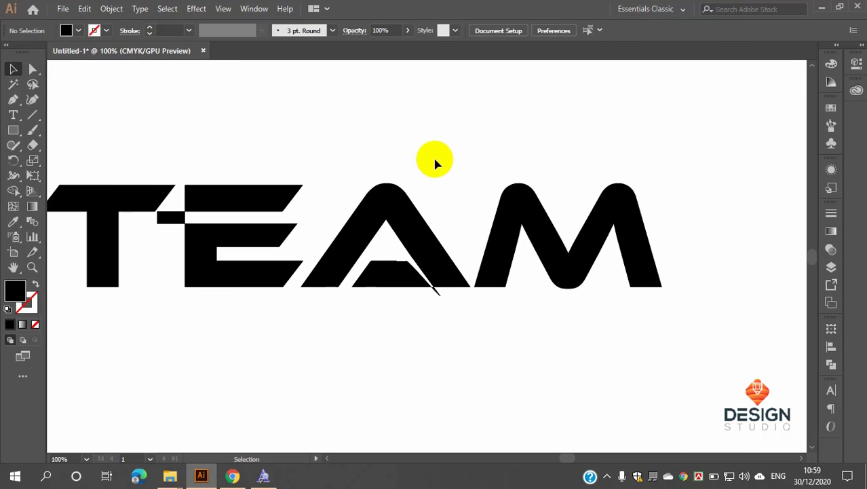
scroll(488, 153, "down", 1)
scroll(455, 159, "up", 1)
scroll(454, 159, "up", 1)
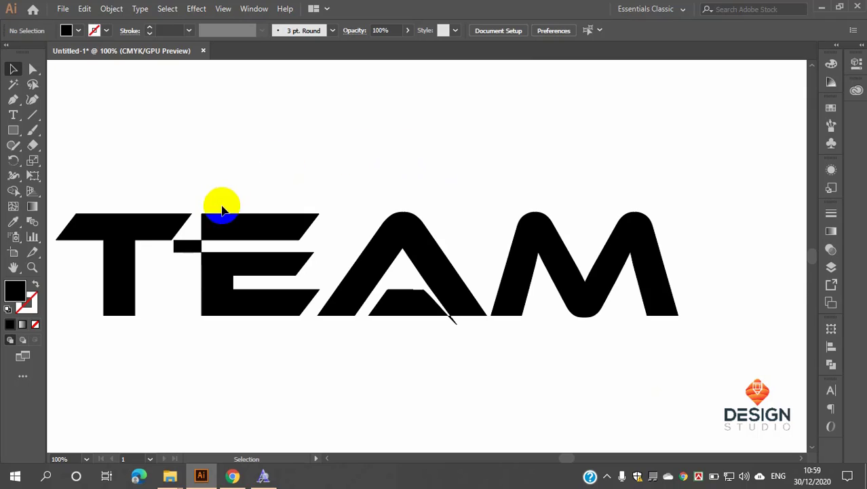
left_click(230, 234)
left_click(397, 237, "shift")
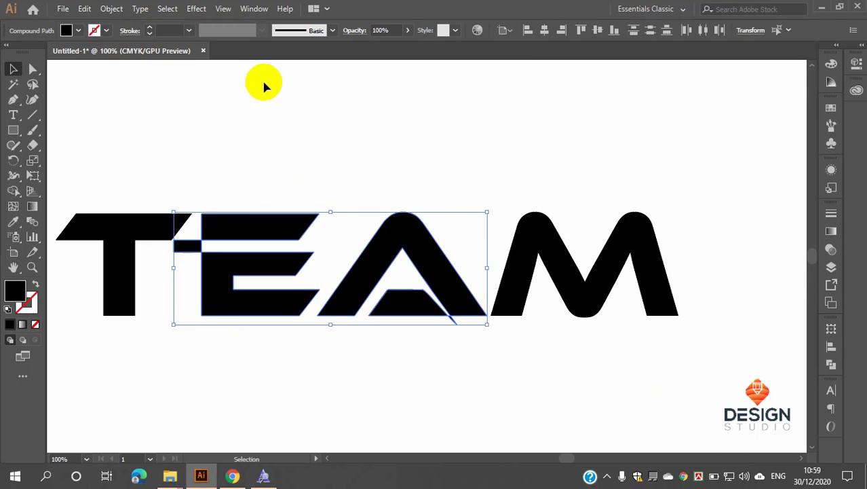
left_click(254, 12)
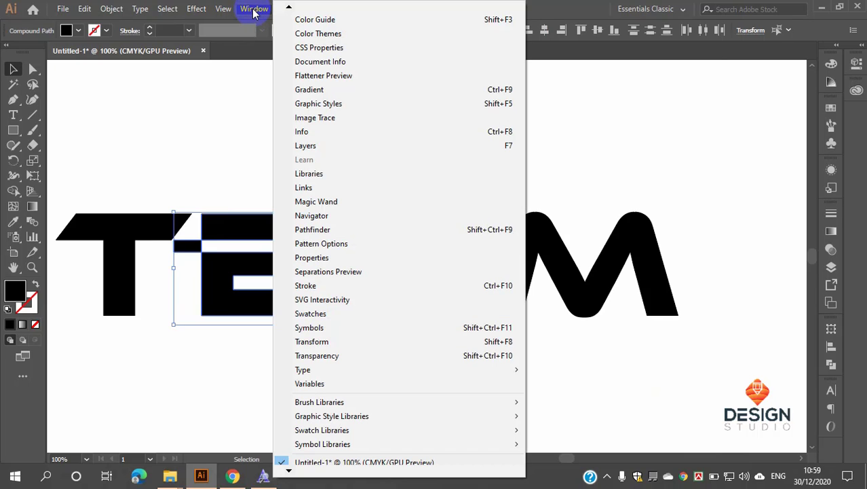
left_click(346, 231)
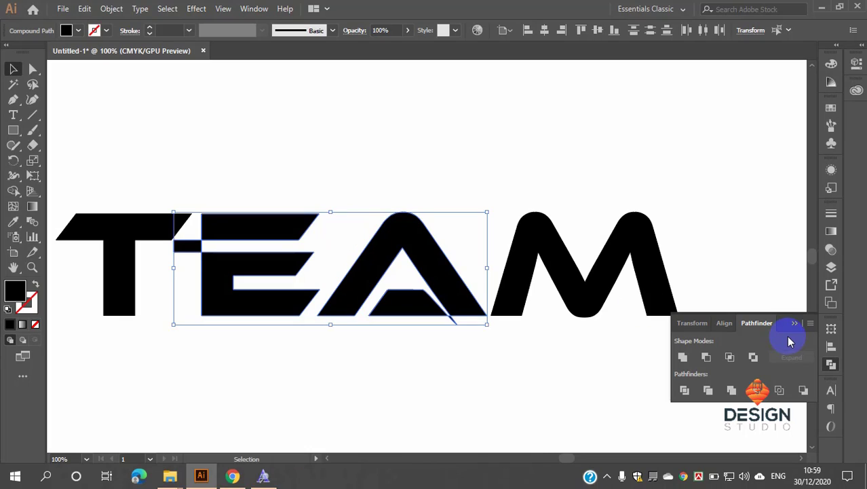
left_click_drag(786, 326, 648, 101)
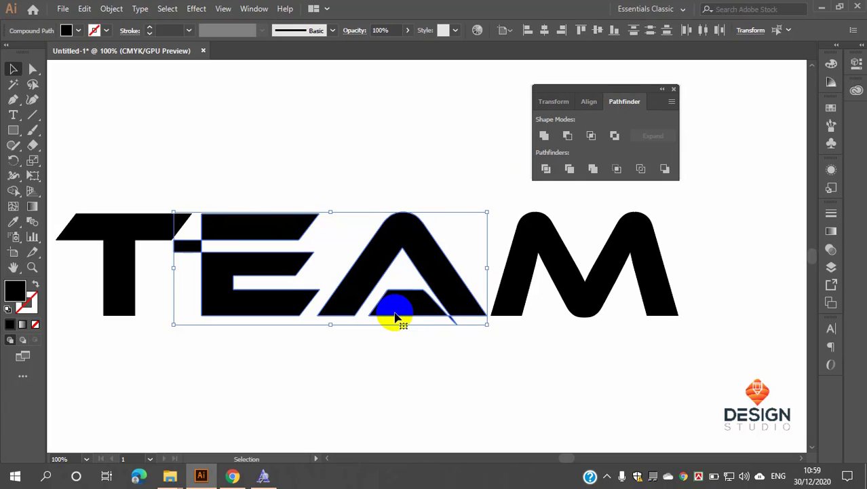
left_click(545, 169)
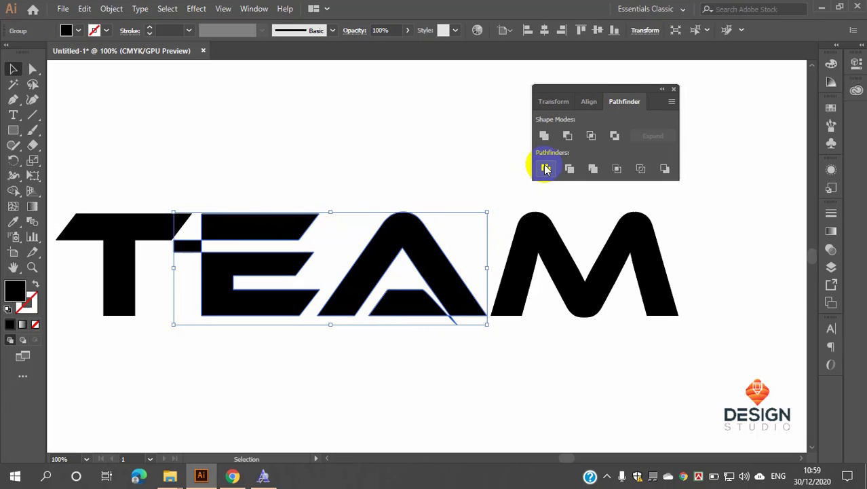
left_click_drag(607, 89, 665, 83)
left_click(436, 276)
left_click(441, 350)
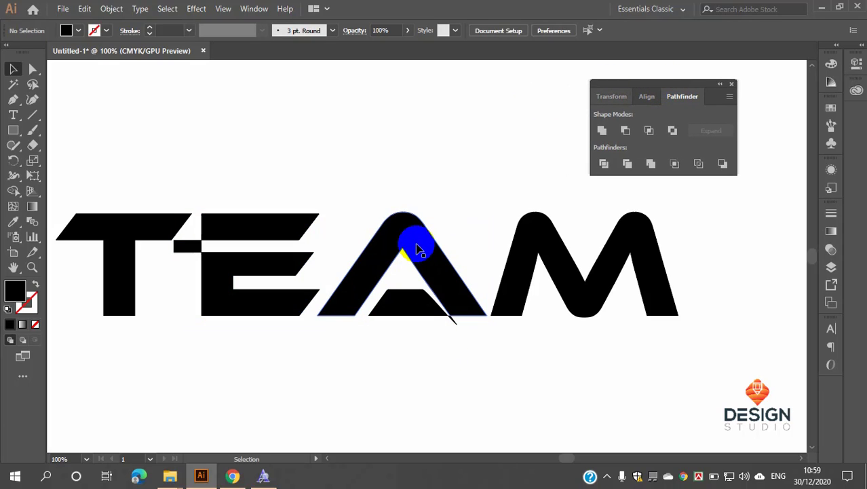
Step: Ungroup the divided E and A pieces and deselect them
left_click(414, 244)
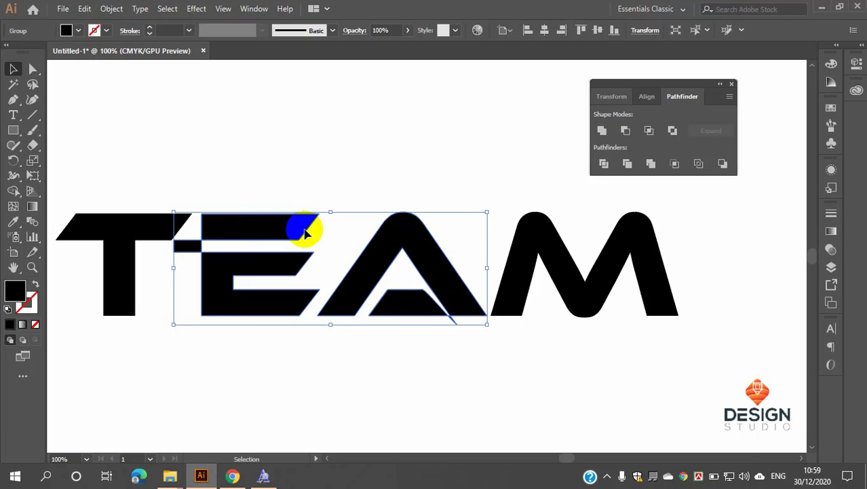
left_click(432, 180)
left_click(398, 222)
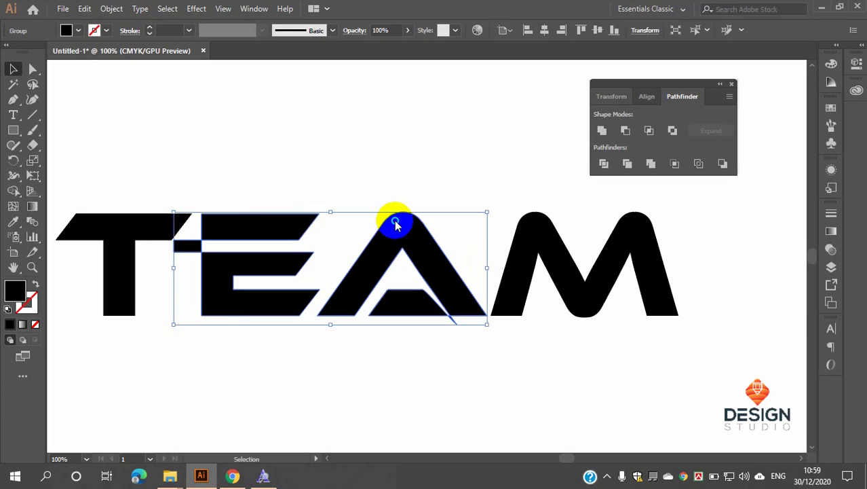
right_click(397, 220)
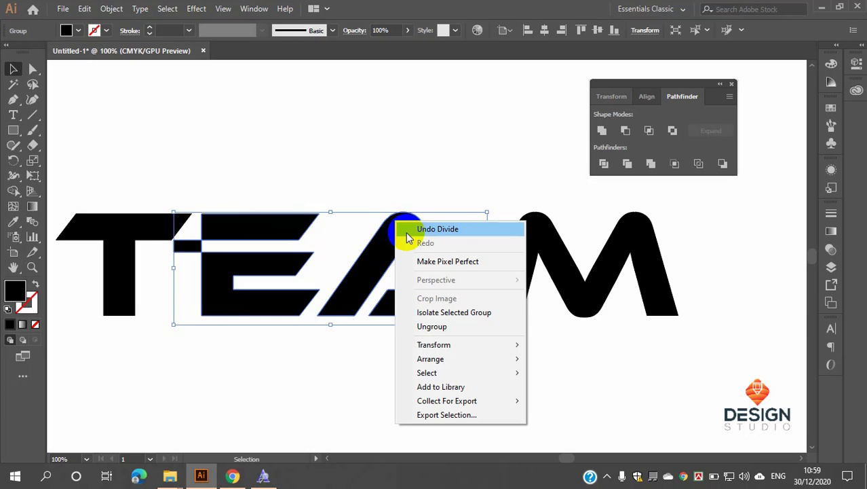
left_click(435, 326)
left_click(372, 378)
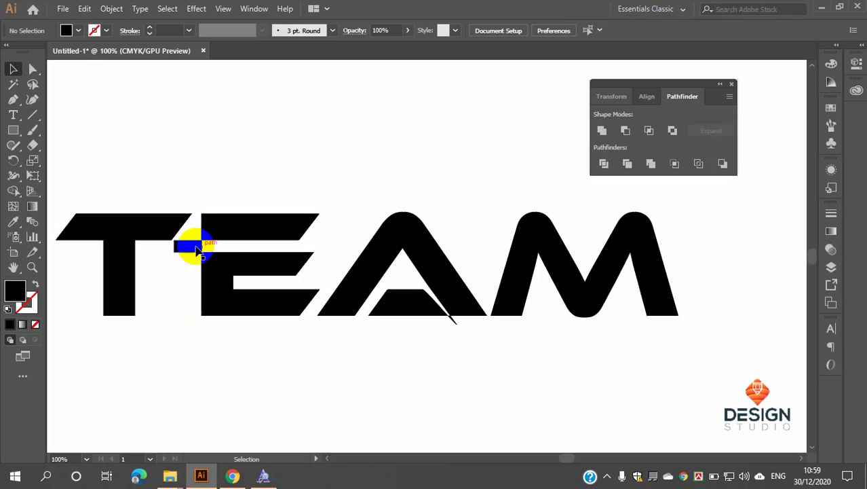
Step: Delete the small rectangular block that bridges the T's bar and the E's upper gap
left_click(185, 248)
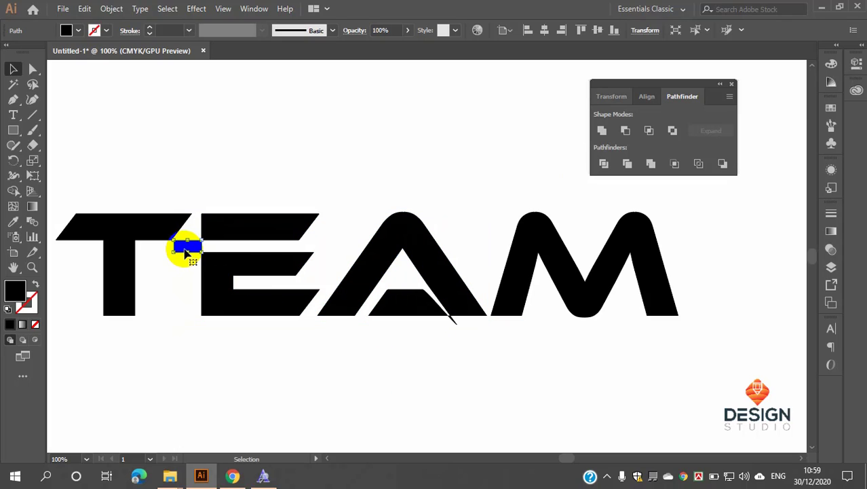
left_click(416, 312)
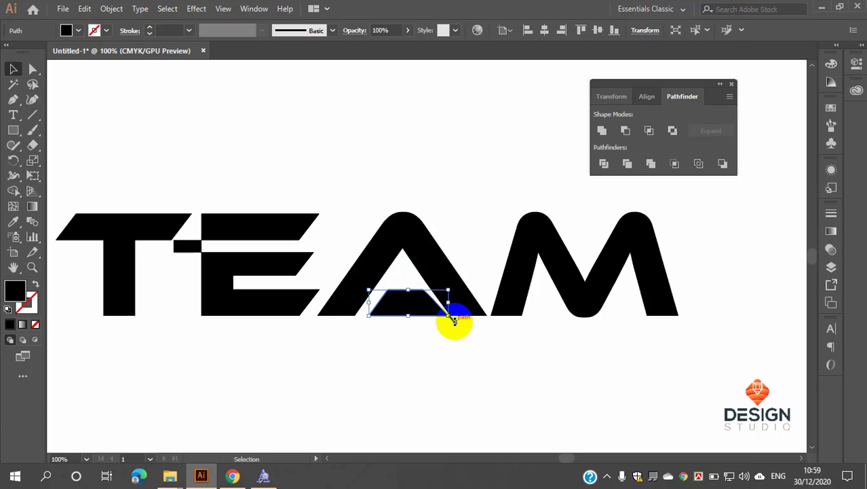
left_click_drag(455, 325, 455, 327)
left_click(261, 334)
left_click(189, 246)
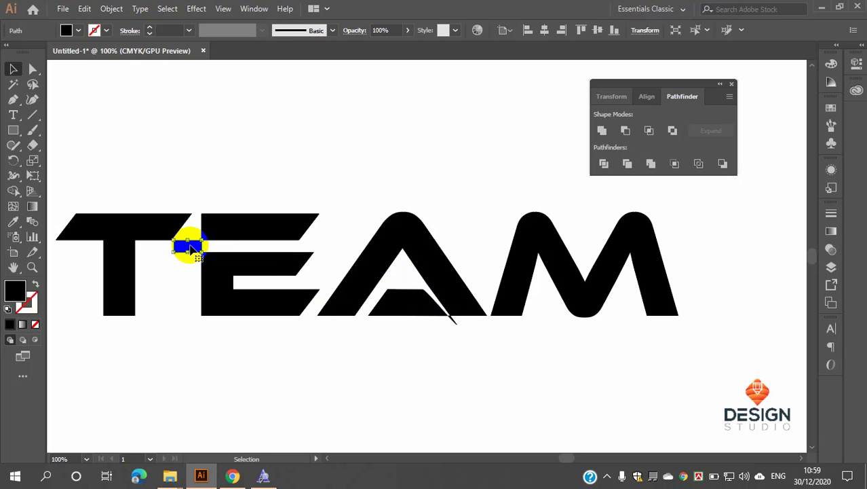
key("Delete")
Step: Delete the A's separated crossbar piece and the thin sliver left below its right leg
left_click(393, 301)
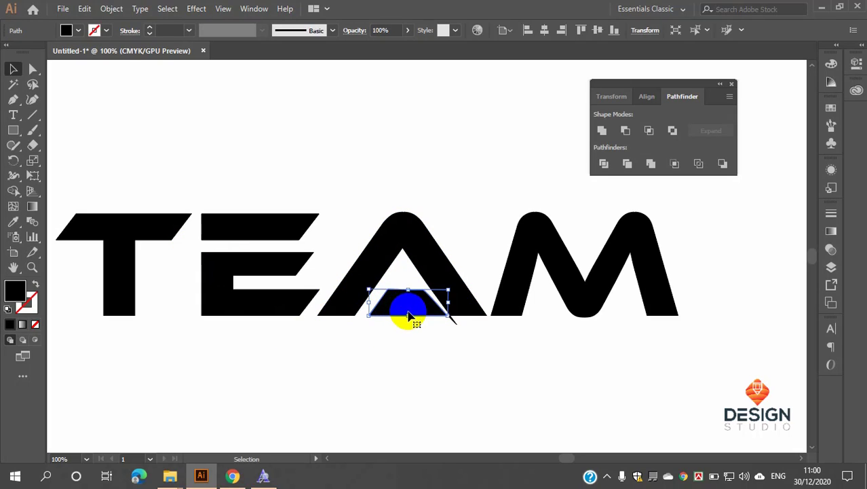
key("Delete")
scroll(472, 394, "up", 3)
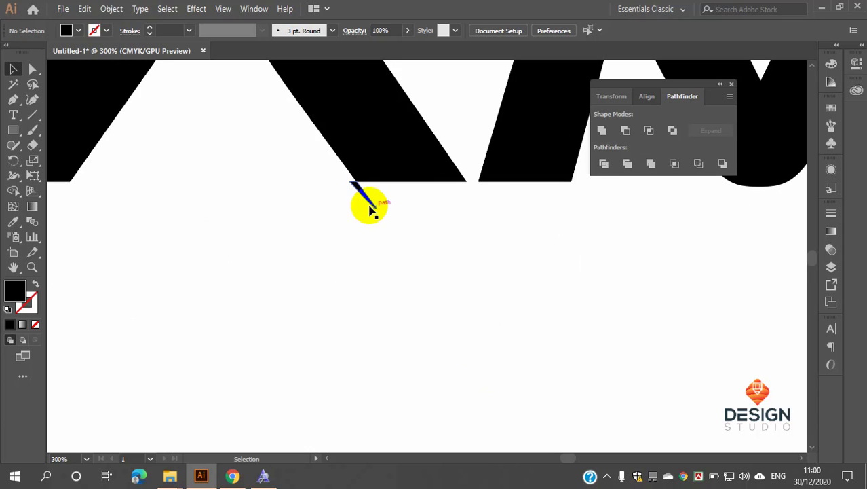
left_click(365, 196)
key("Delete")
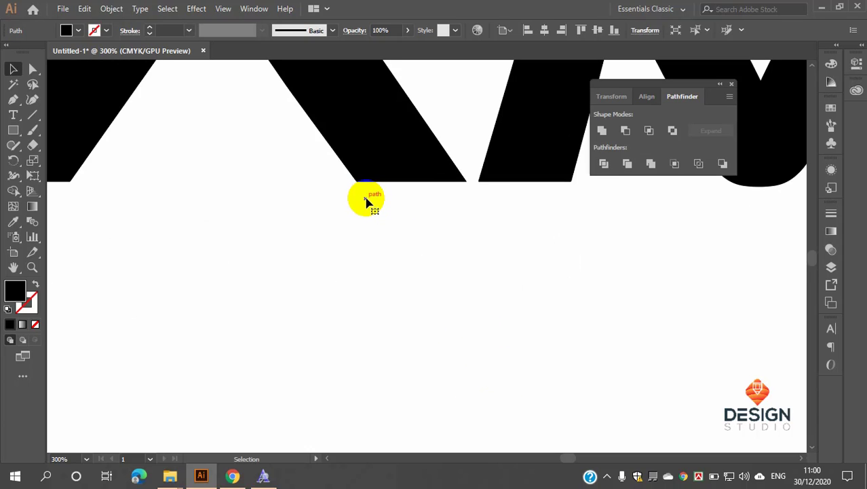
Step: Select both pieces of the E and move them left until the E's top arm overlaps the T's bar
scroll(359, 205, "down", 2)
scroll(358, 204, "up", 1)
scroll(396, 212, "down", 1)
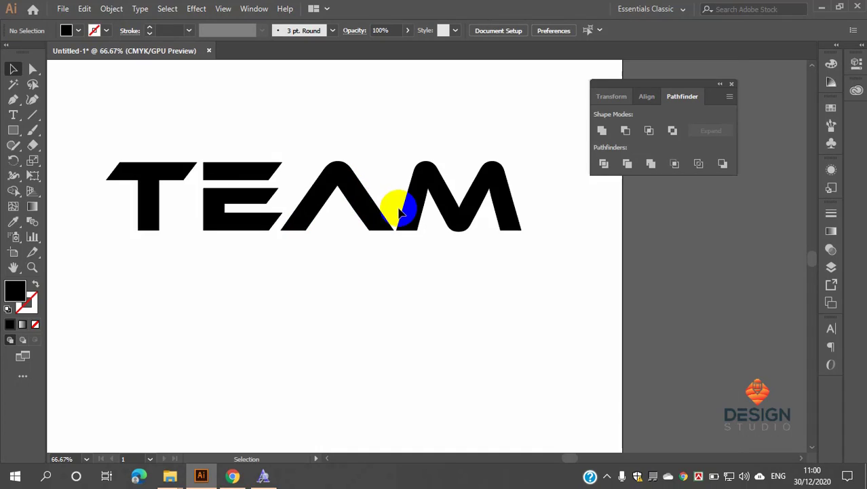
scroll(193, 209, "up", 1)
left_click(13, 68)
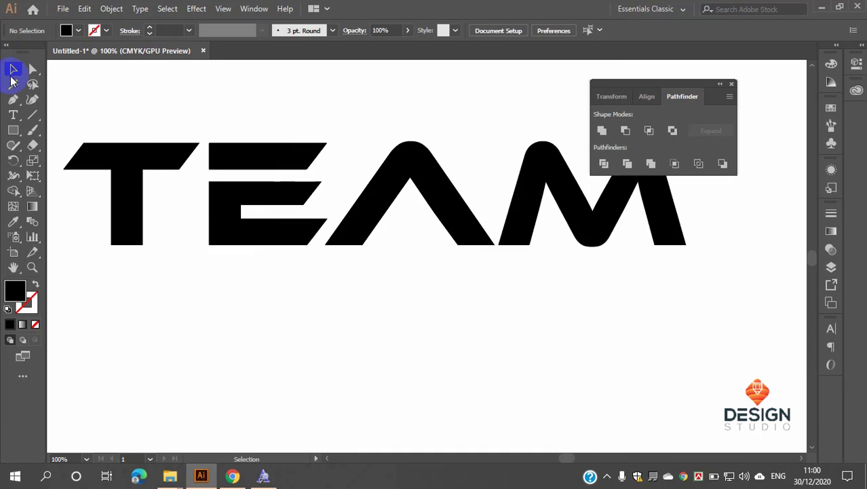
left_click(253, 163)
left_click_drag(258, 128, 282, 276)
key("shift+Left")
key("shift+Left")
key("shift+Left")
key("shift+Left")
key("shift+Left")
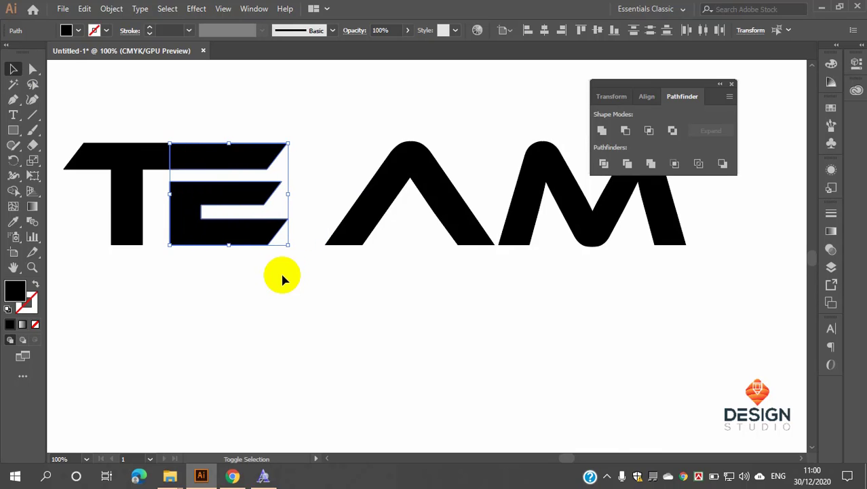
Step: Select the A and M and move them left until the A's left foot overlaps the E's bottom arm
left_click_drag(331, 190, 539, 248)
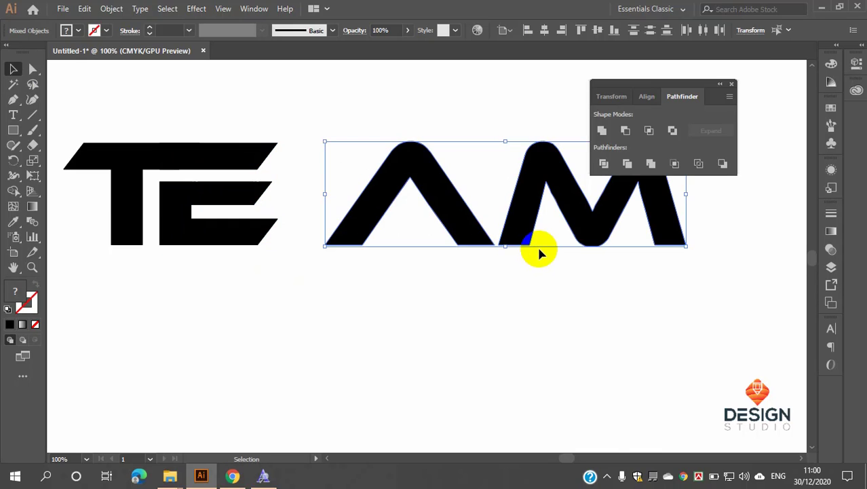
key("shift+Left")
key("shift+Left")
key("shift+Left")
key("shift+Left")
key("shift+Left")
key("shift+Left")
key("shift+Left")
key("shift+Left")
key("shift+Left")
key("shift+Left")
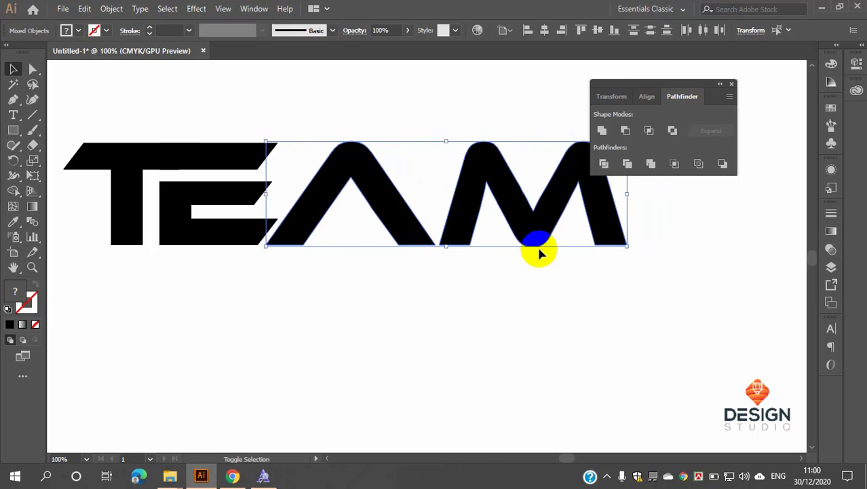
key("shift+Right")
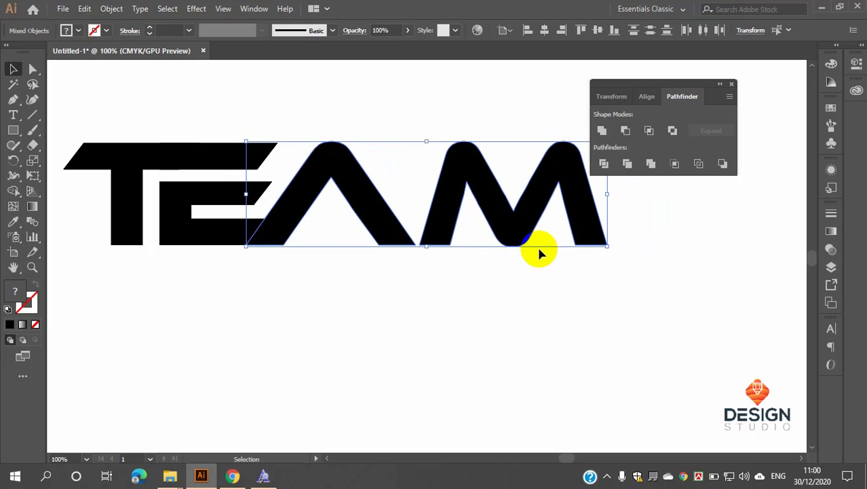
Step: Move the M left on its own until its left leg overlaps the A's right foot
left_click(512, 313)
left_click(445, 217)
key("shift+Left")
key("shift+Left")
key("shift+Left")
key("shift+Left")
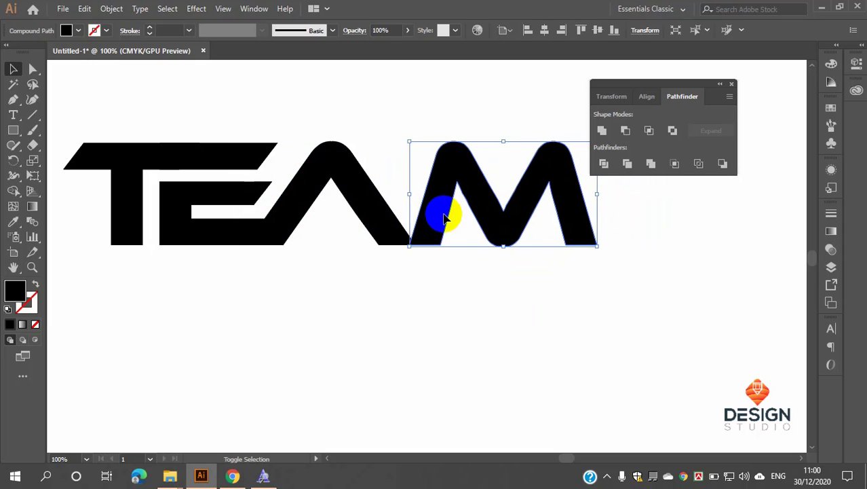
key("Right")
key("shift+Right")
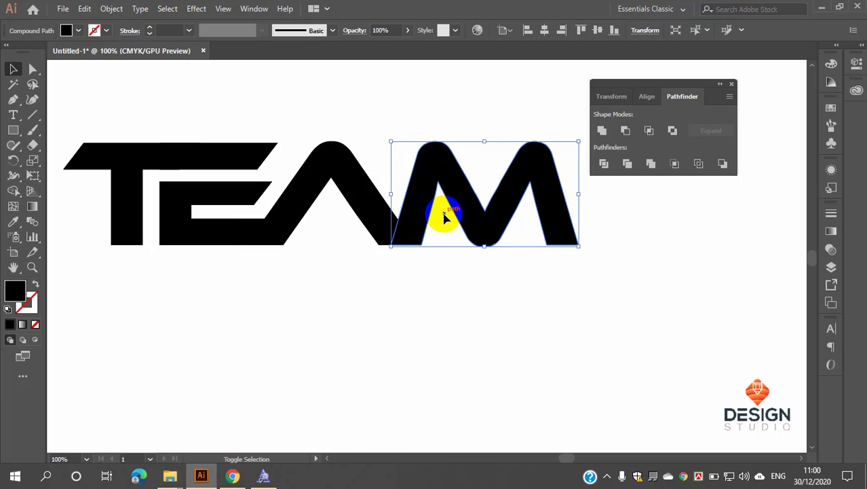
key("Left")
key("Left")
key("Left")
key("Left")
key("Left")
key("Left")
key("Left")
key("Left")
key("Left")
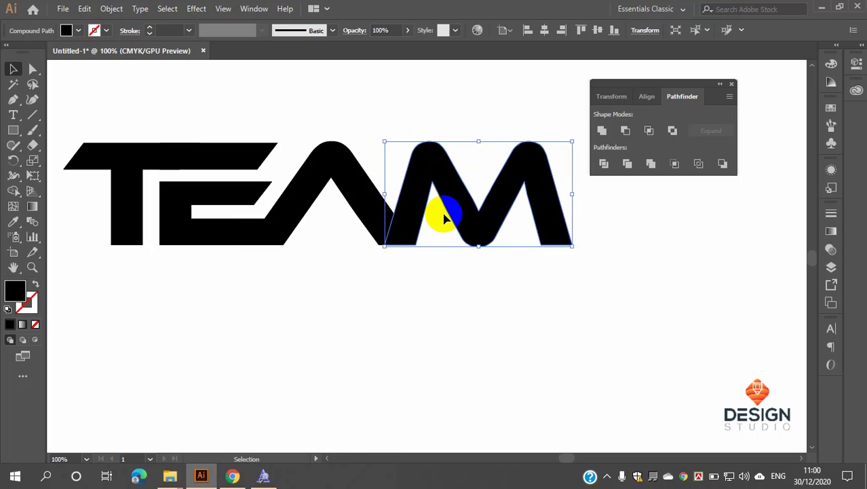
key("Right")
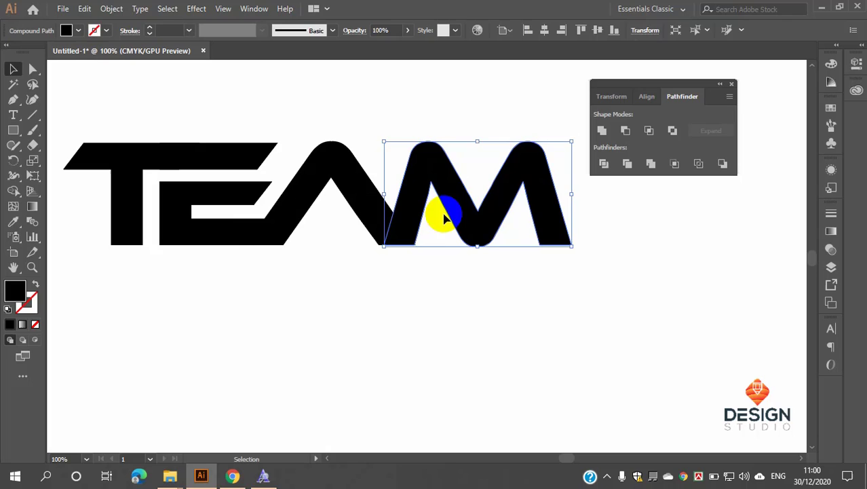
Step: Select all the overlapping TEAM letter shapes and merge them with Pathfinder's Unite
left_click(445, 303)
scroll(431, 303, "up", 1)
left_click_drag(114, 114, 549, 324)
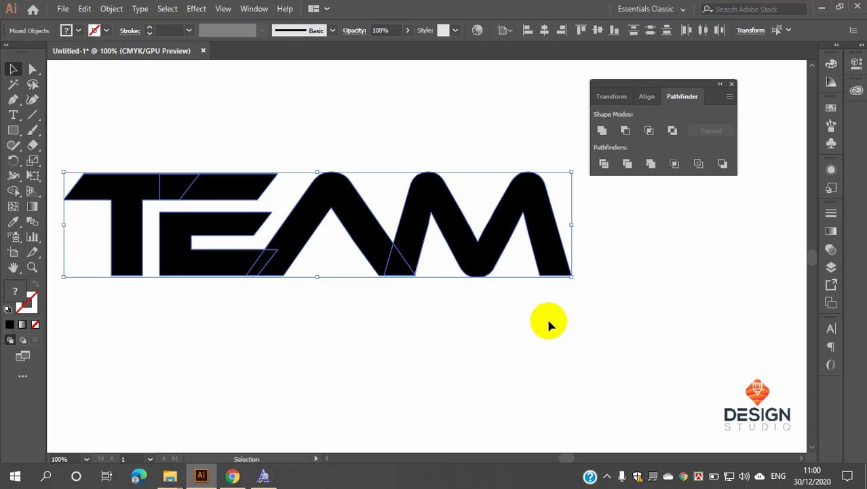
left_click(12, 191)
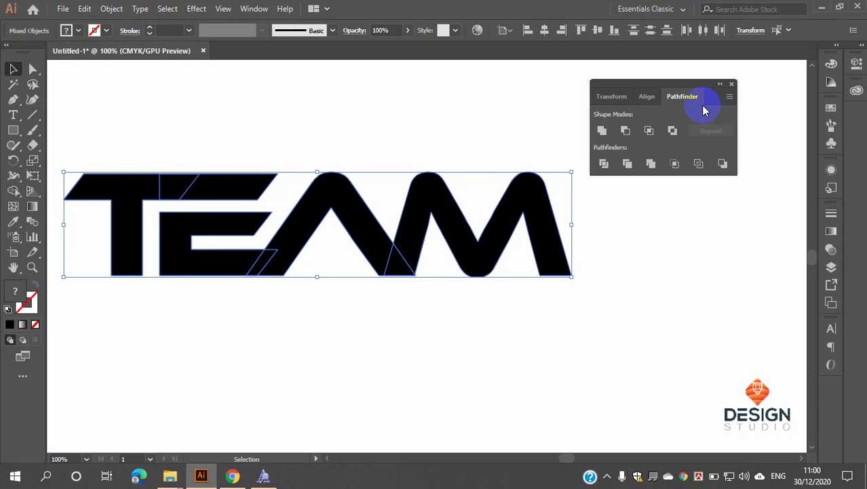
left_click(601, 358)
left_click_drag(120, 83, 529, 298)
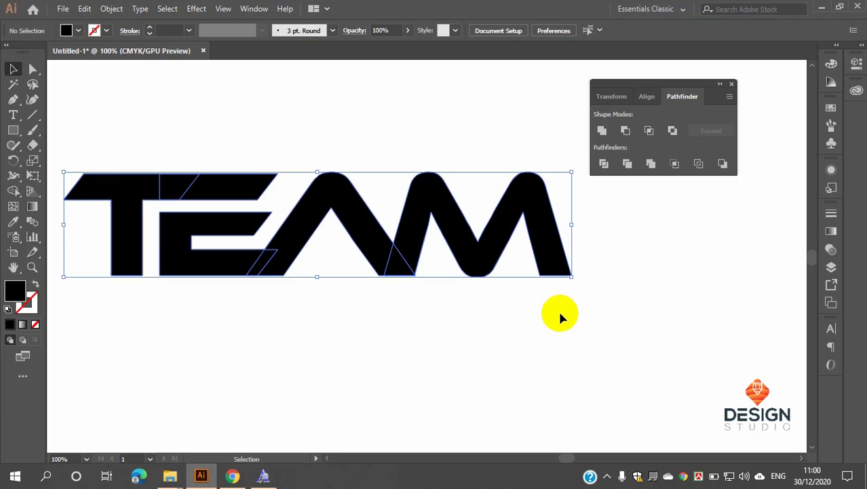
left_click(601, 131)
left_click(294, 176)
left_click(209, 192)
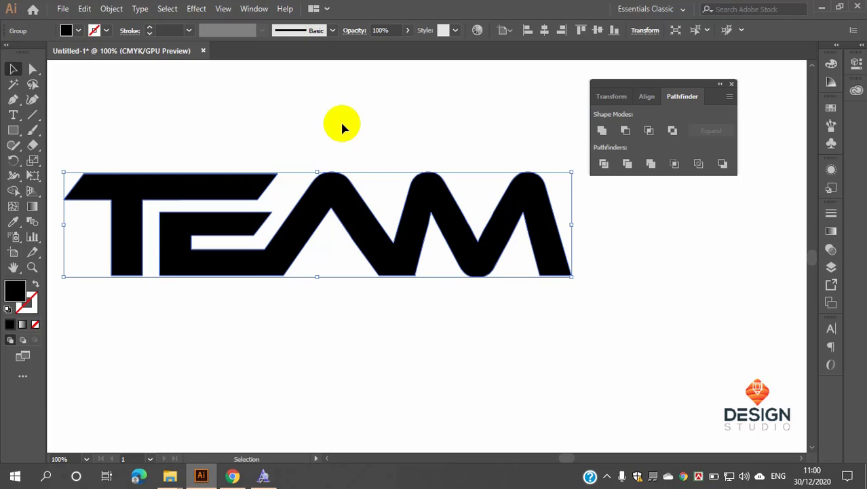
scroll(408, 166, "down", 1)
scroll(360, 194, "up", 1)
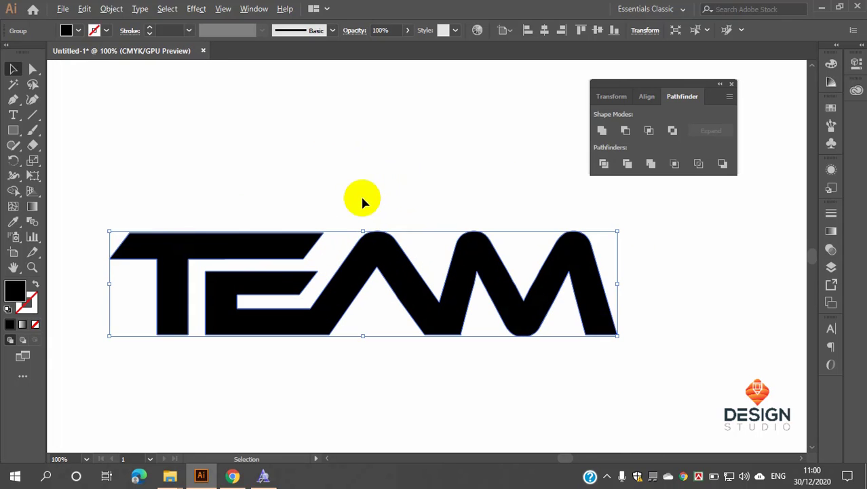
scroll(361, 194, "down", 1)
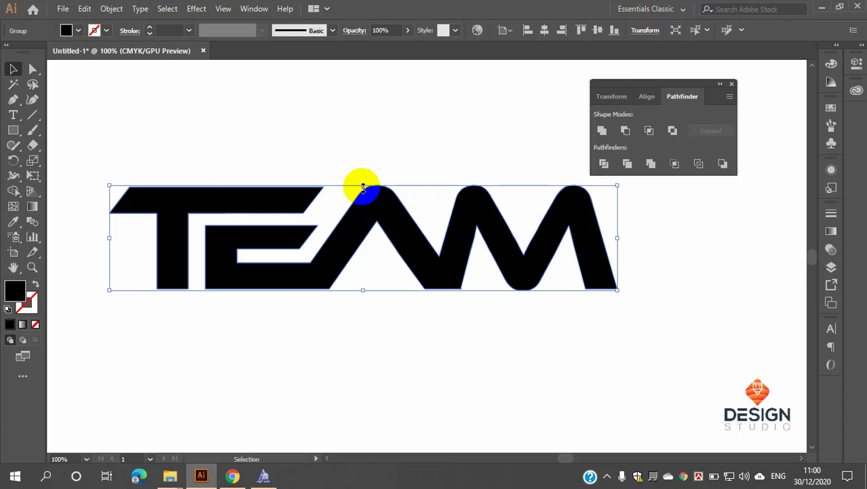
key("a")
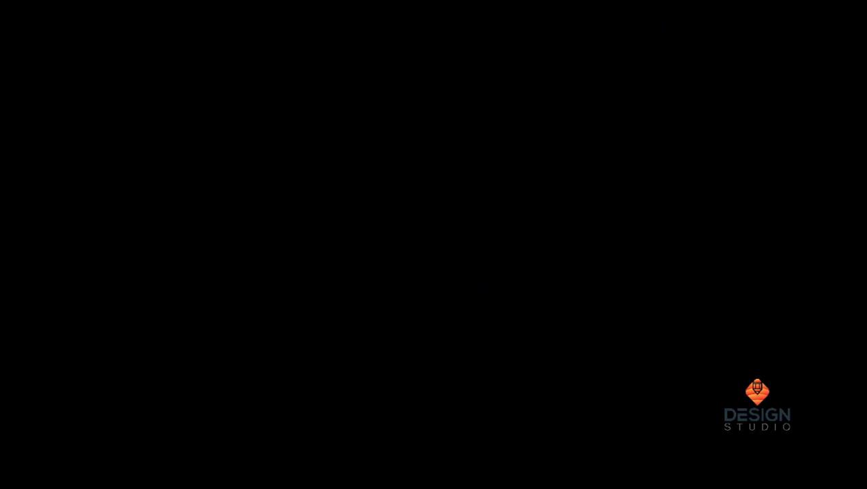